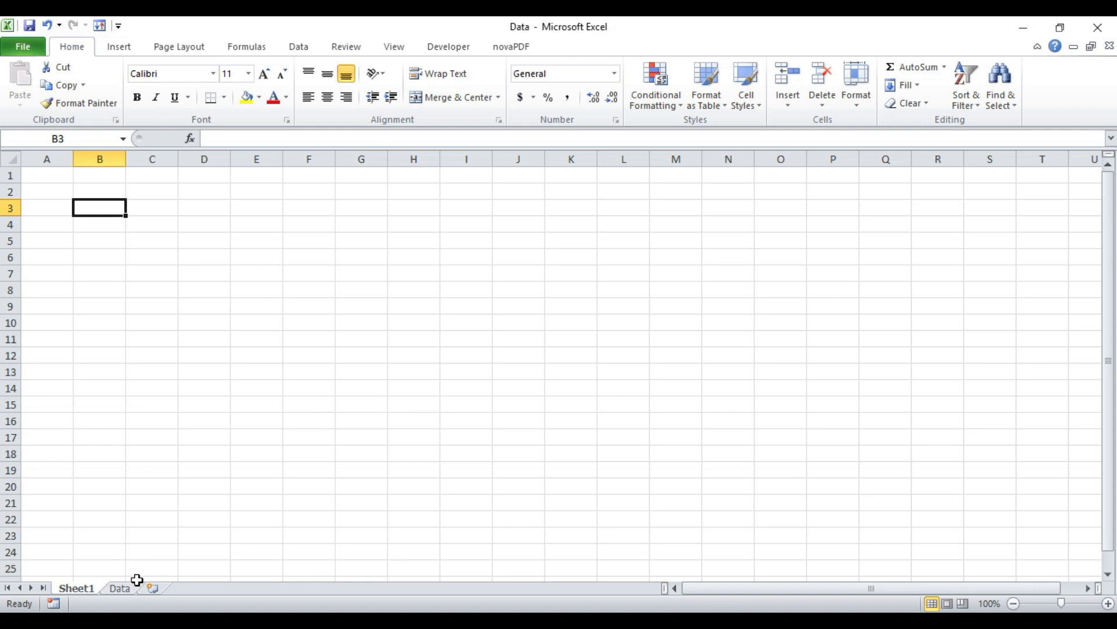
Step: Review the column headings on the Data sheet, from Agency Name through Sold Price Per Piece (Rs)
left_click(120, 588)
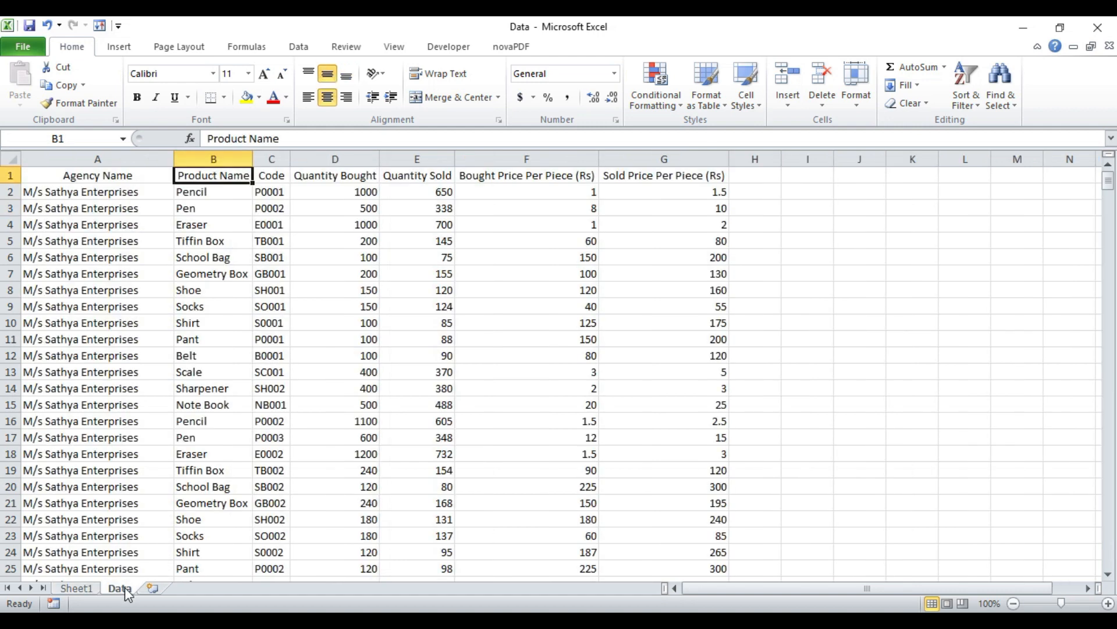
left_click(125, 176)
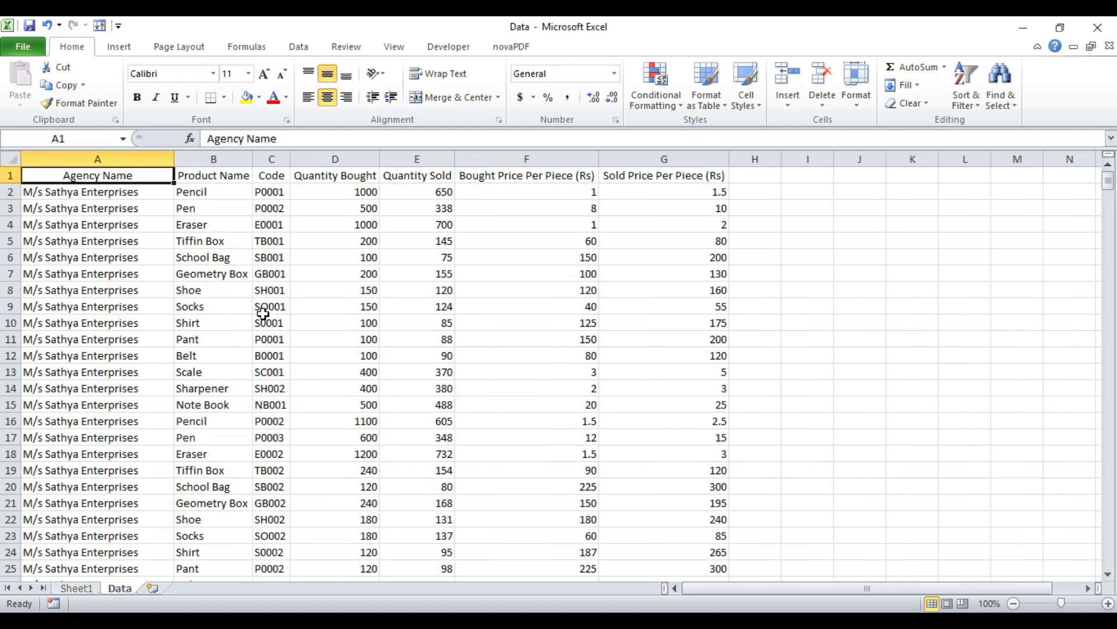
key("Right")
key("Right")
key("Right")
key("Right")
key("Right")
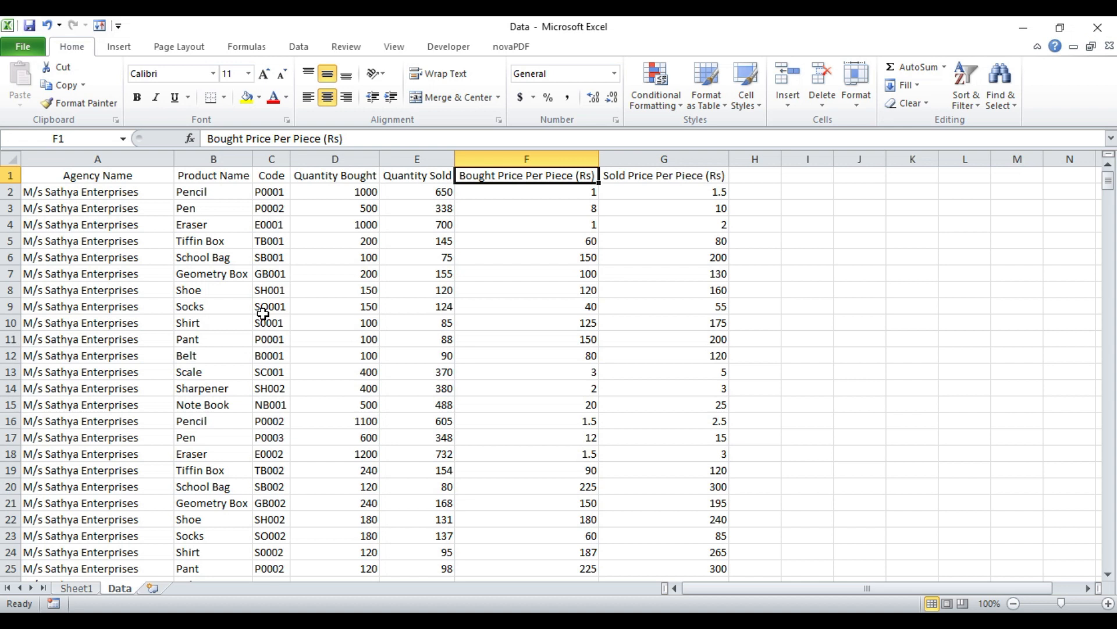
key("Right")
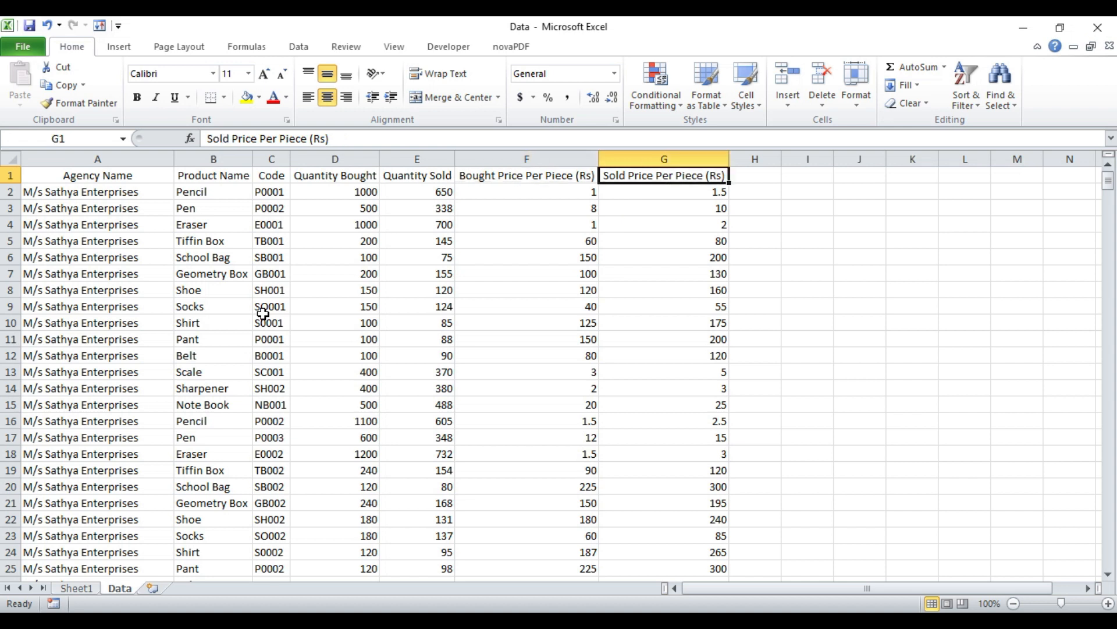
Step: On Sheet1, enter report item 1, "Agency Wise Margin Report", in cells B3 and C3
key("ctrl+Page_Up")
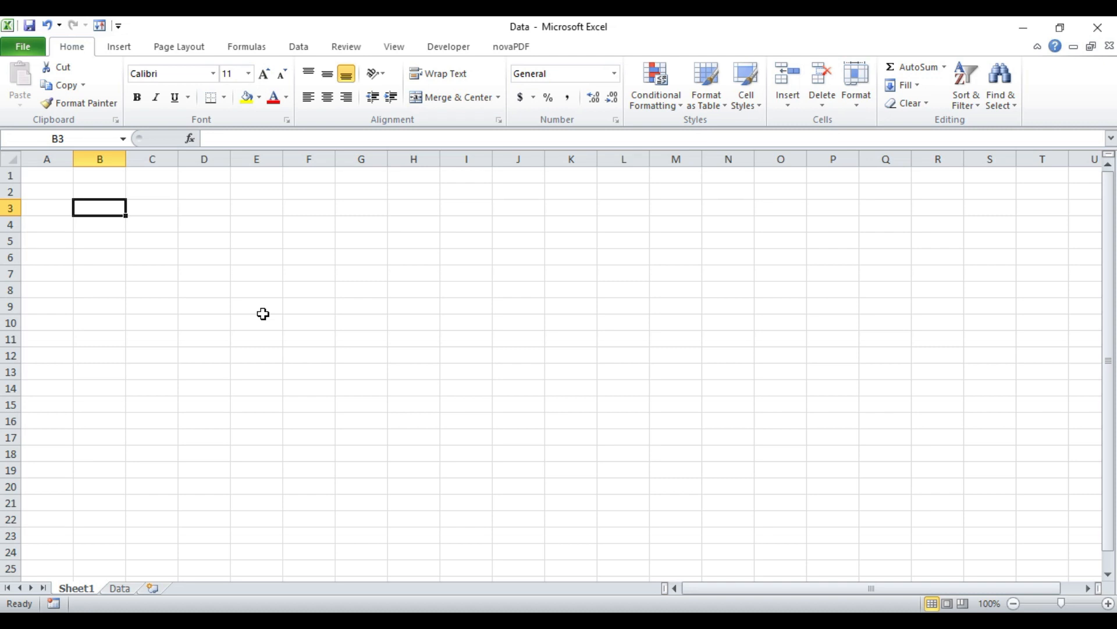
type("1")
key("Tab")
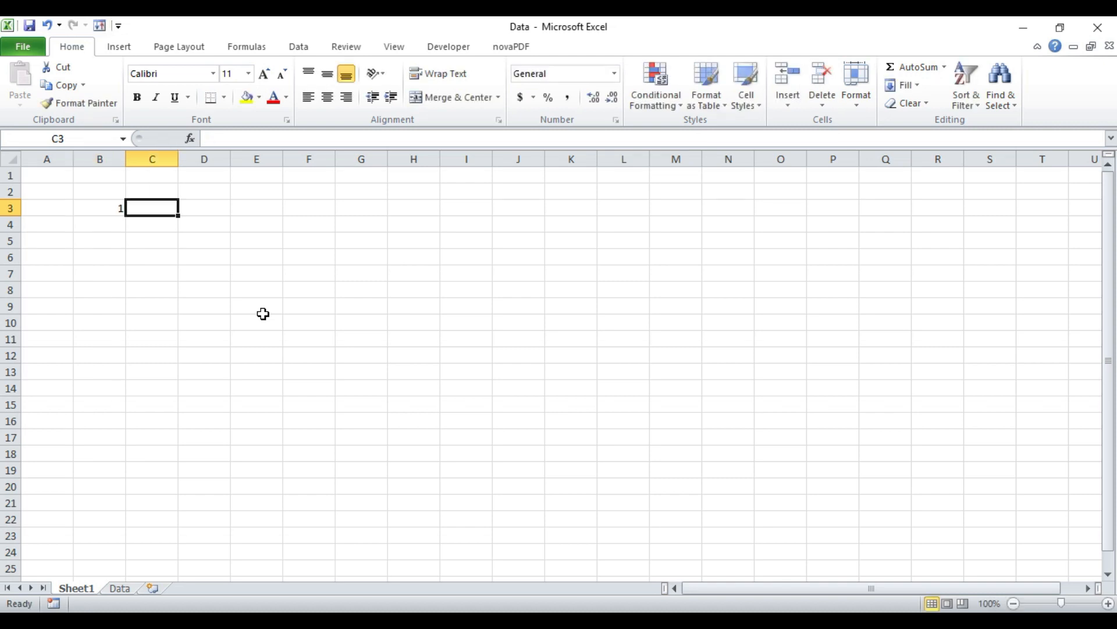
type("Agen")
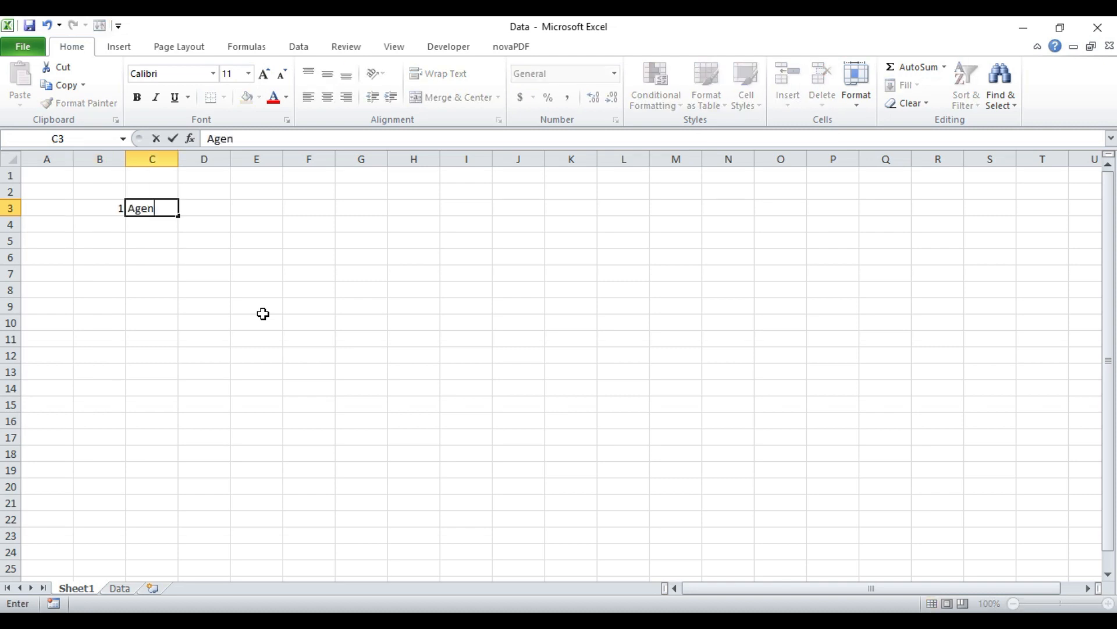
type("cy Wise Margin Report")
key("Return")
Step: Enter report item 2, "Product Wise Stock & Inventory Cost Report", in cells B4 and C4
type("2")
key("Tab")
type("P")
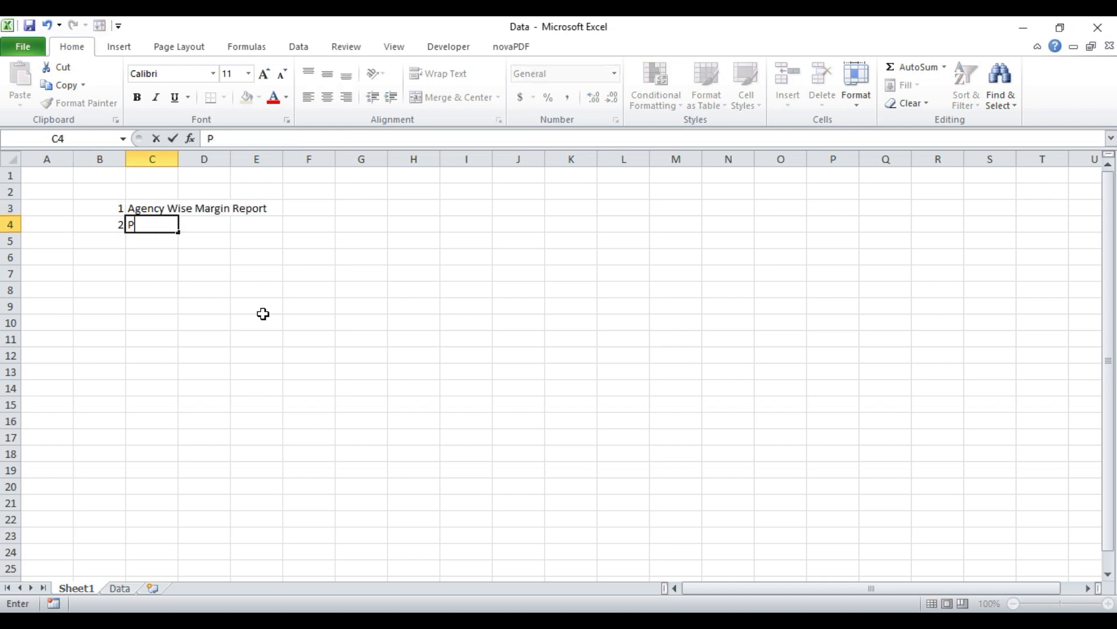
type("Rodcut")
key("BackSpace")
key("BackSpace")
key("BackSpace")
key("BackSpace")
type("uct Wise Stock ")
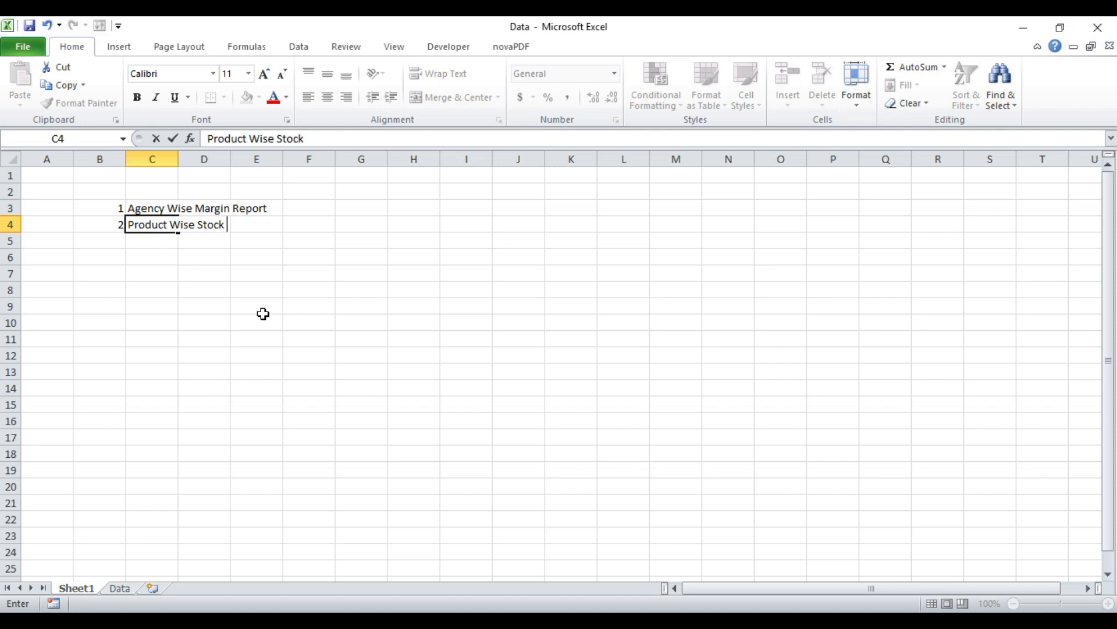
type("& Inventoru")
key("BackSpace")
type("y")
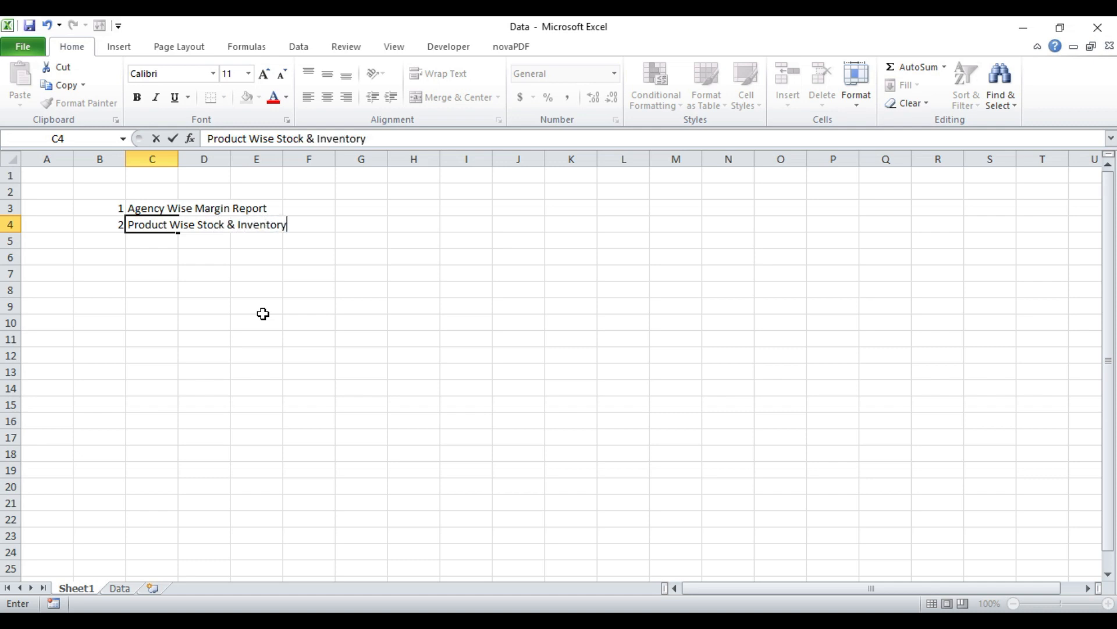
type(" Cost Report")
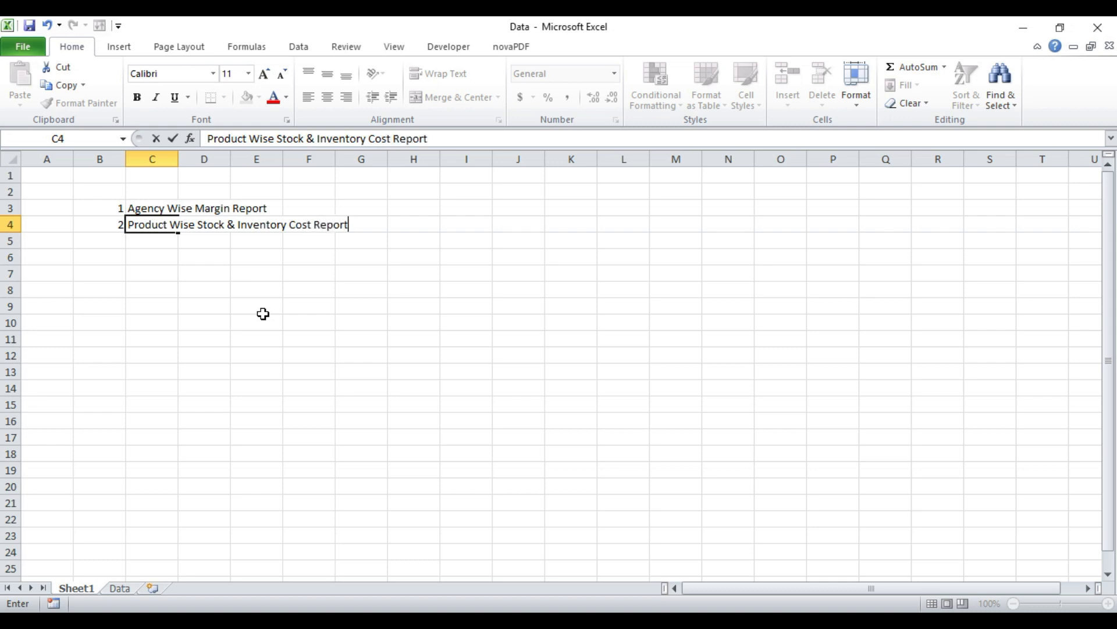
key("Return")
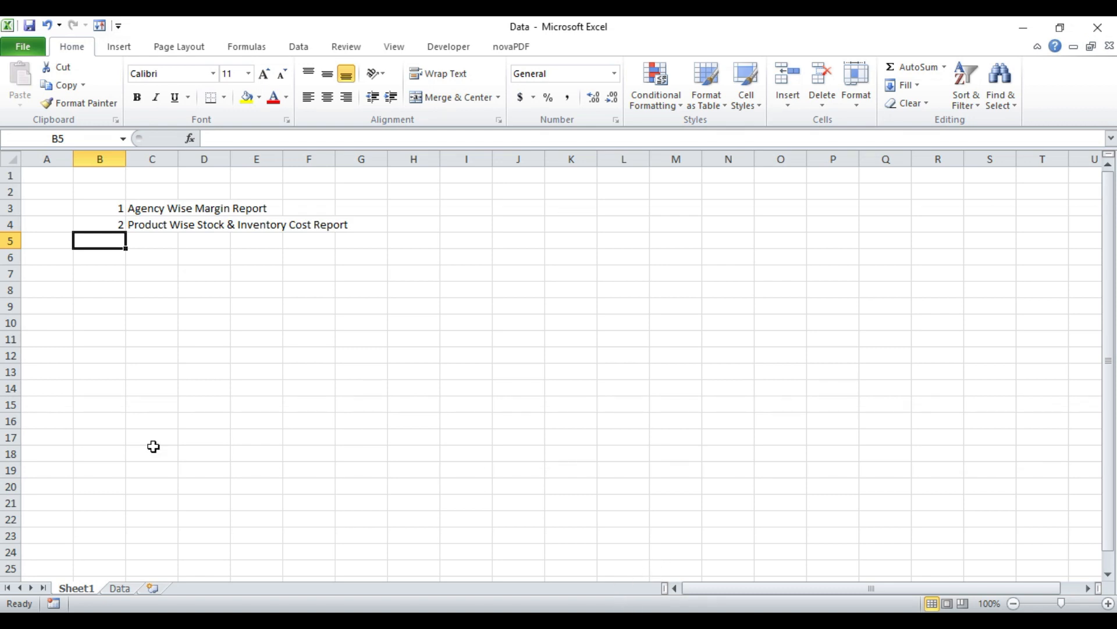
Step: Add a new worksheet after Data and name it "Agency Wise Margin Rport"
left_click(154, 588)
double_click(167, 589)
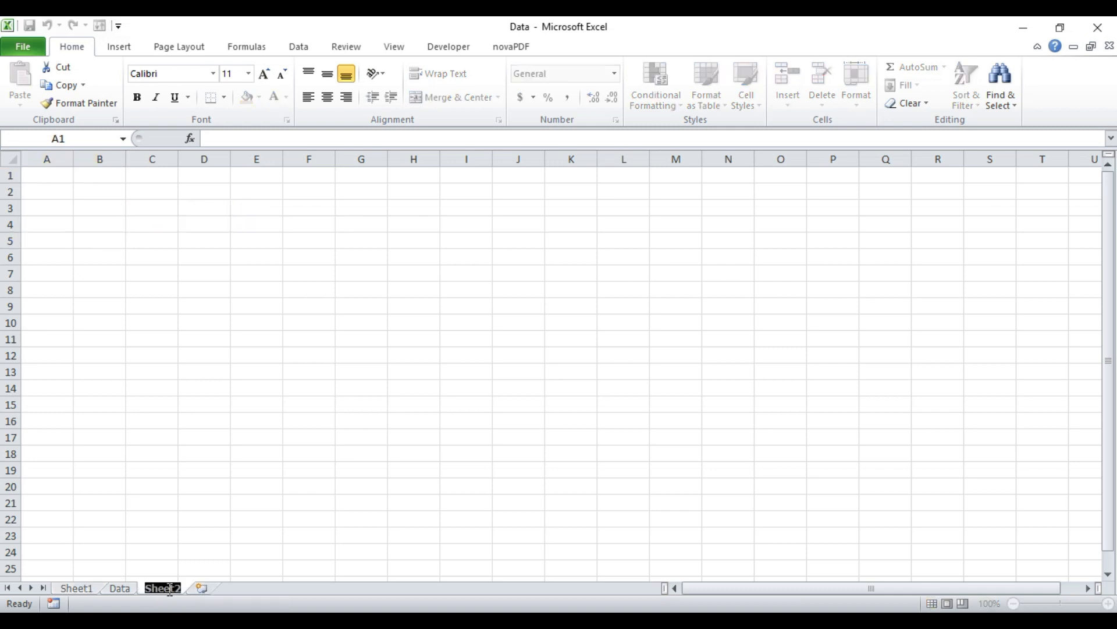
type("Age")
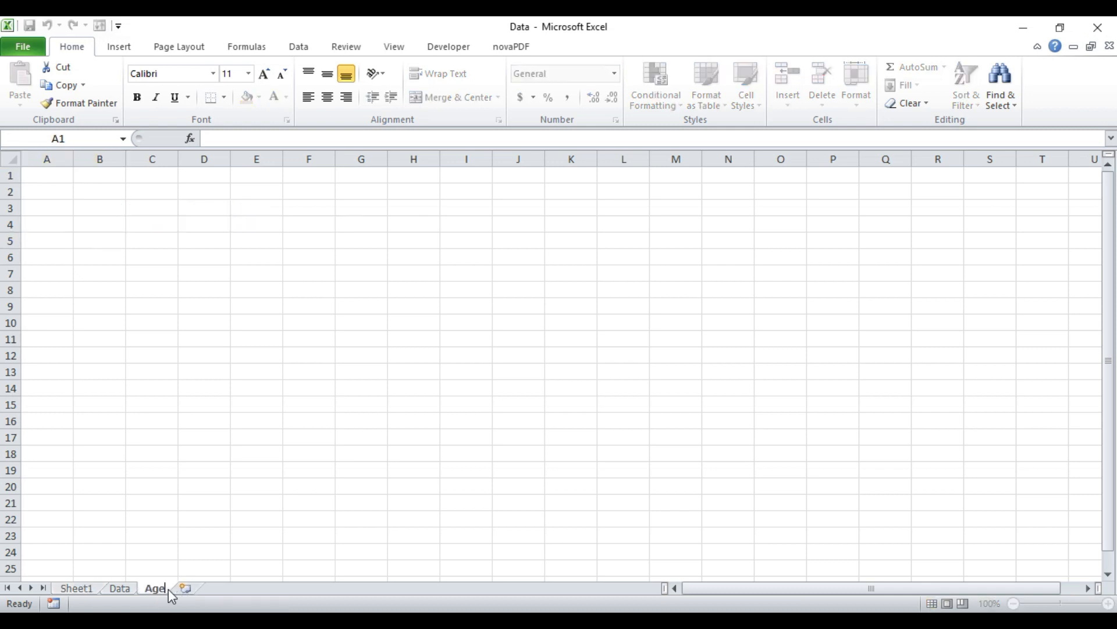
type("ncy Wise")
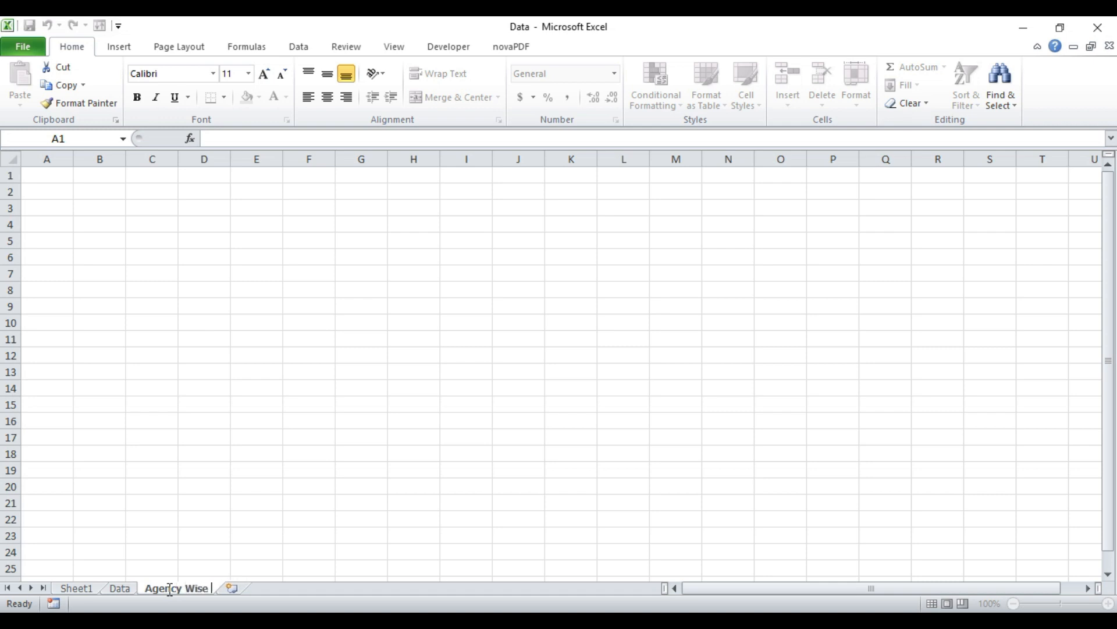
type(" Margin")
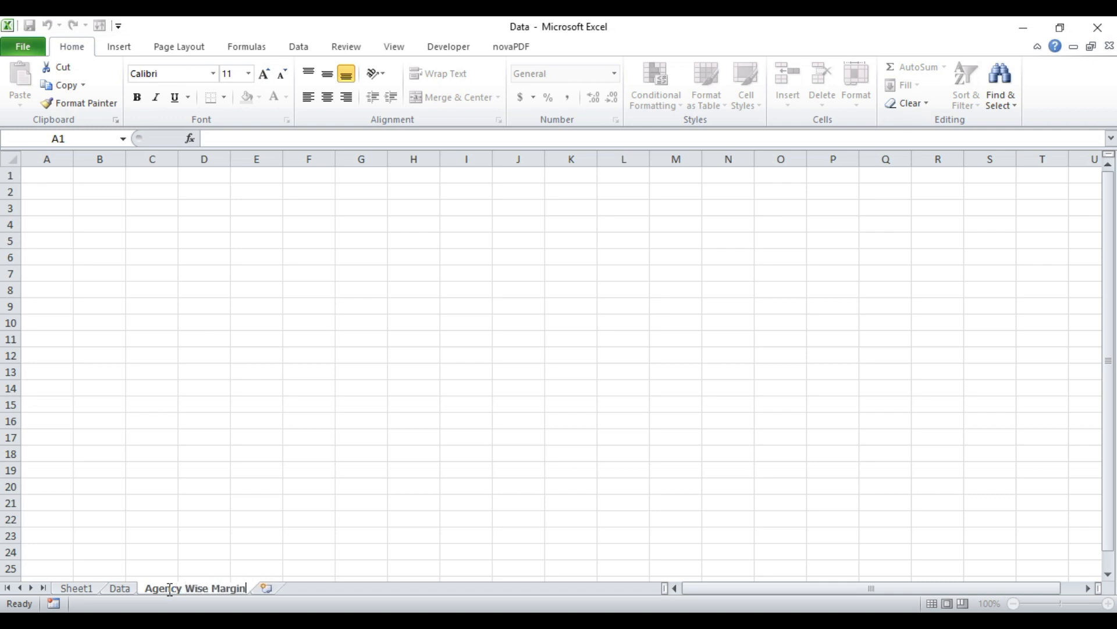
type(" Rport")
key("Return")
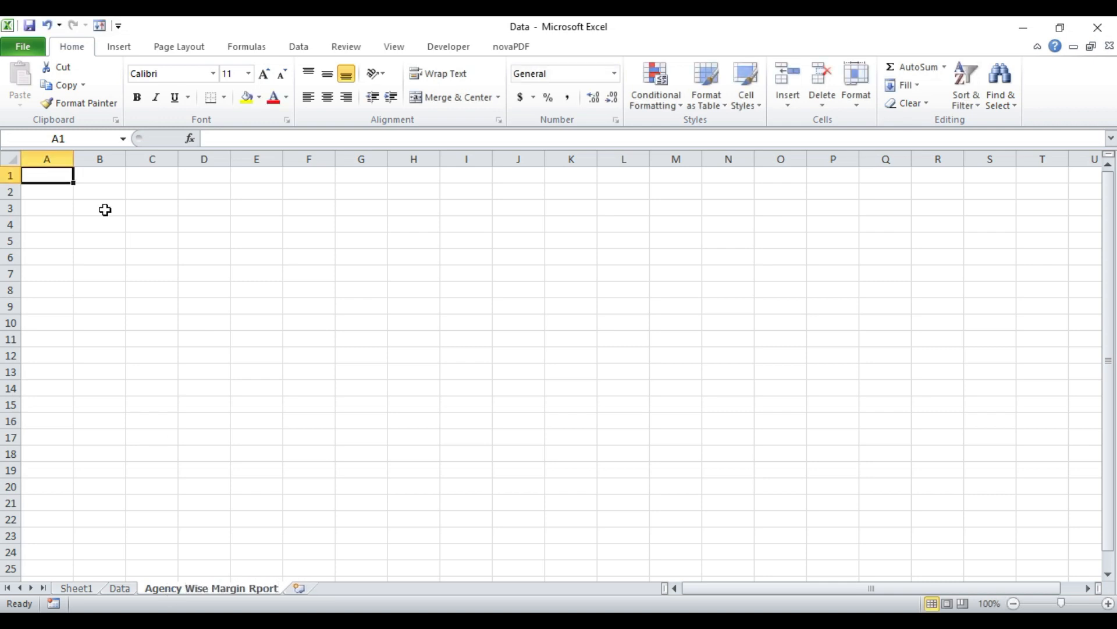
Step: Enter the headings S.No, Agency Name, Bought Price, Sold Price and Margin across row 3, starting in A3
left_click(50, 208)
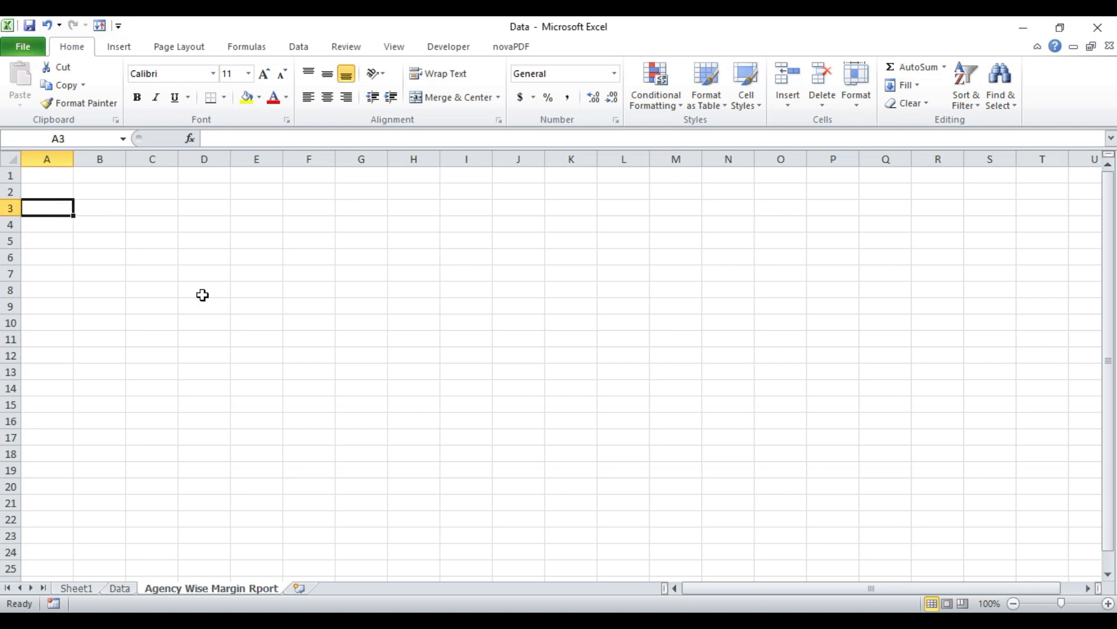
type("S.No")
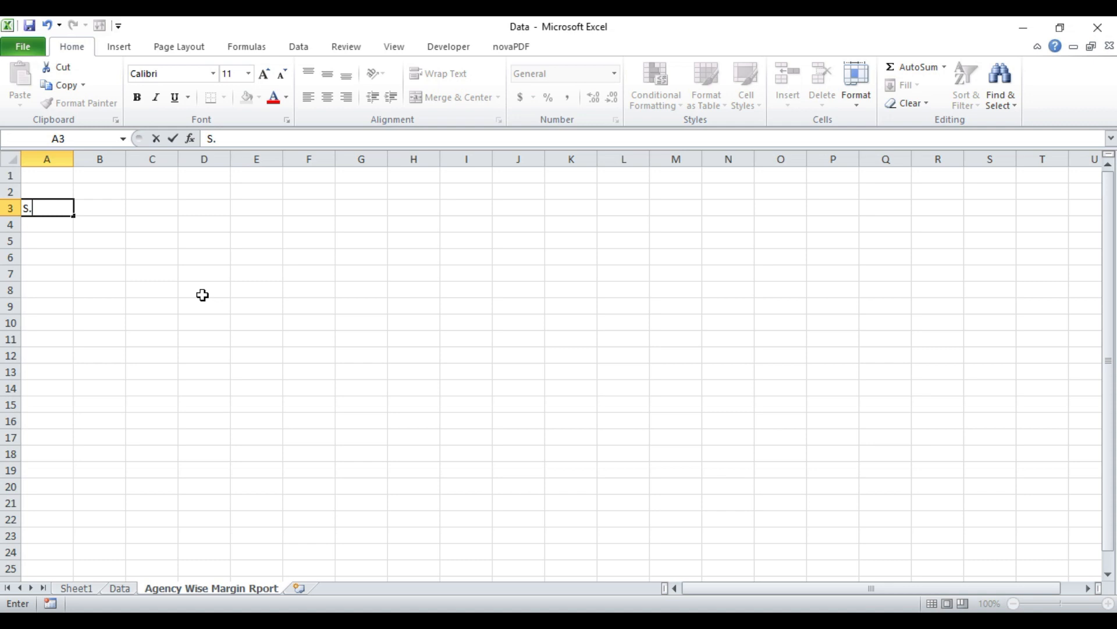
key("Tab")
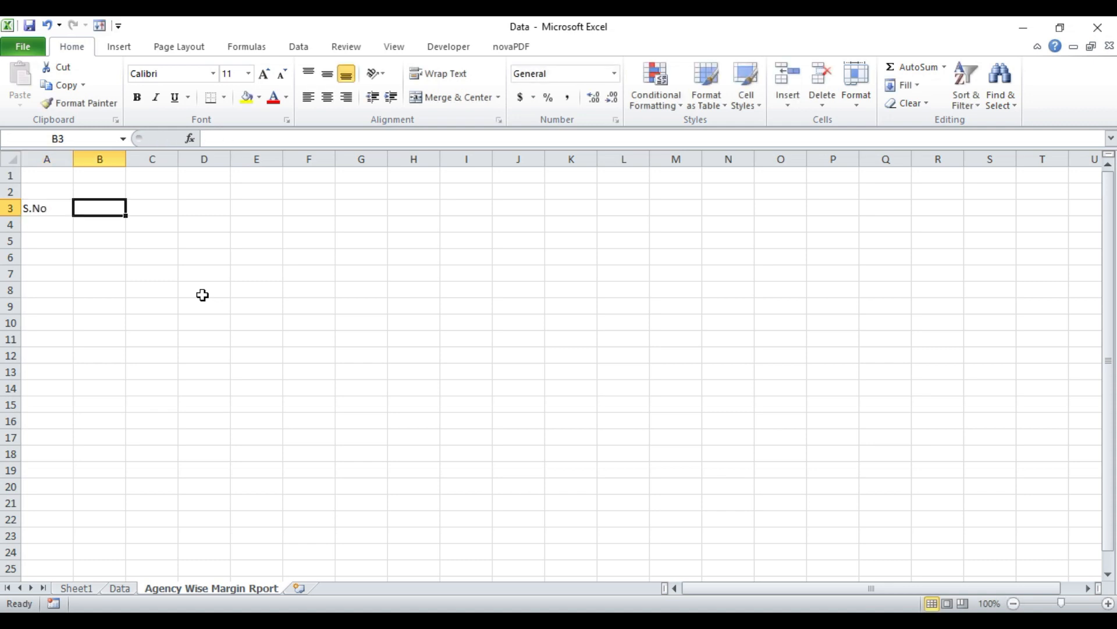
type("Agency Nam")
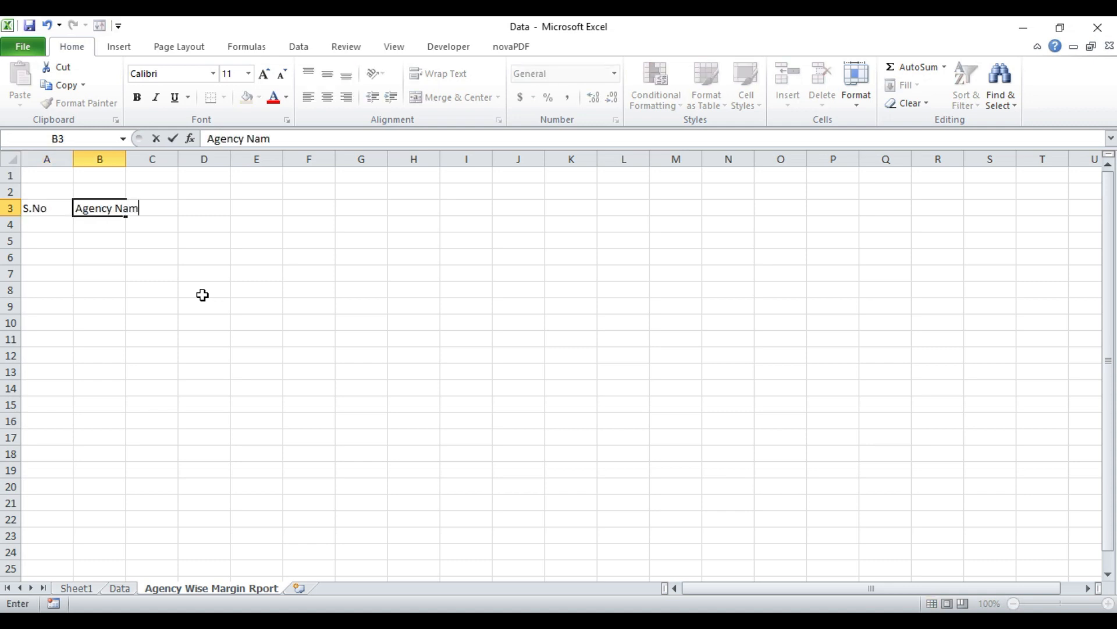
type("e")
key("Tab")
type("Bought Price")
key("Tab")
type("Sold Price")
key("Tab")
type("Margin")
key("Return")
Step: AutoFit the widths of columns A to E to the headings in row 3
key("Up")
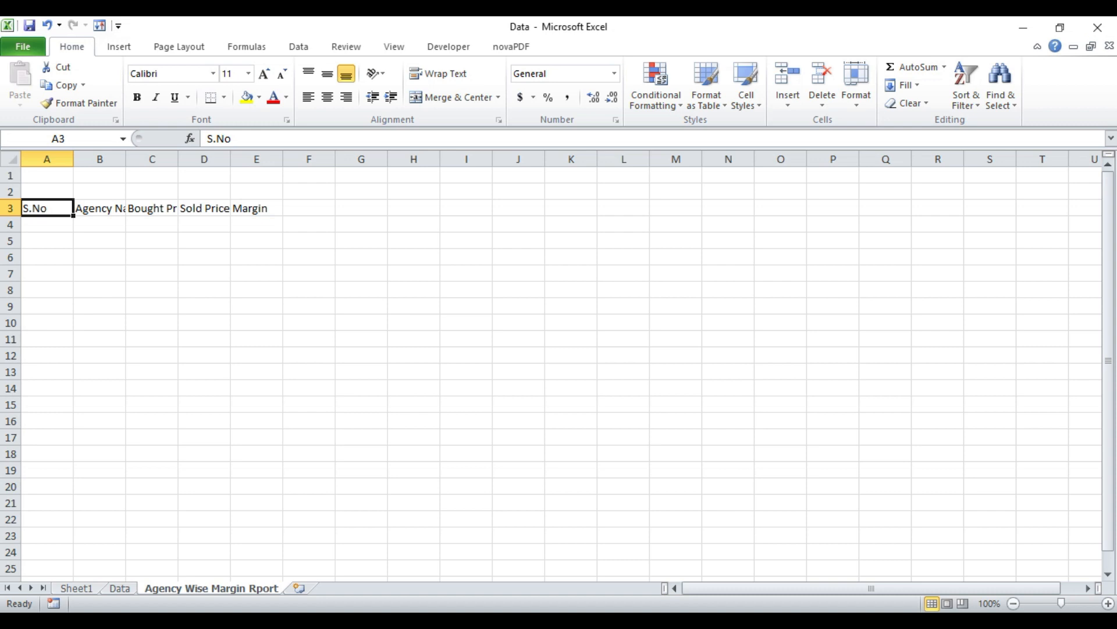
key("ctrl+shift+Right")
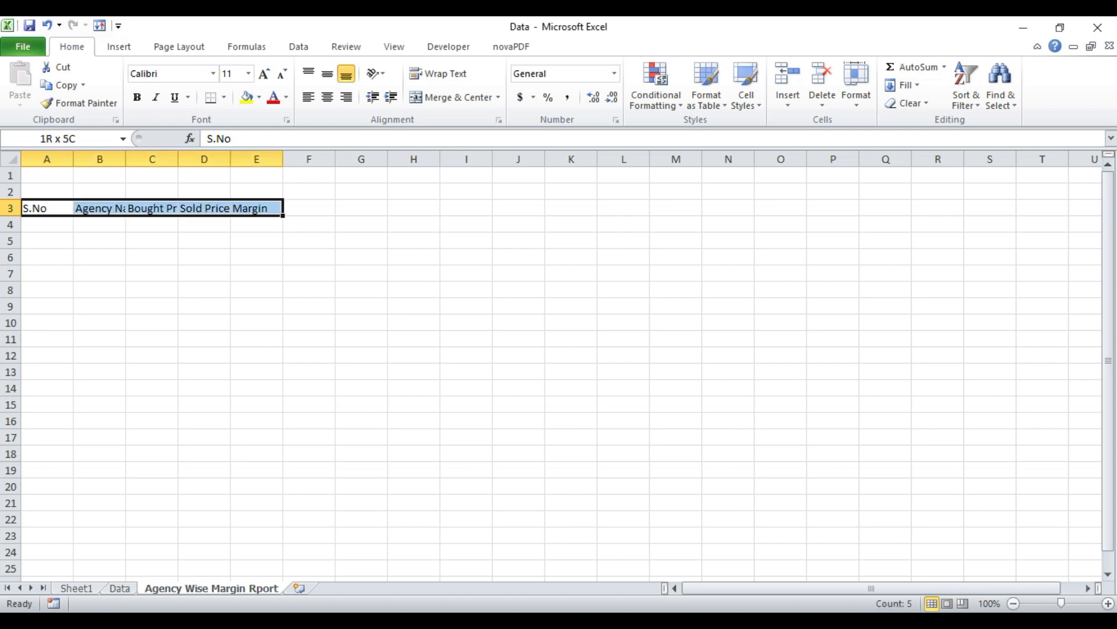
key("alt")
key("o")
key("c")
key("a")
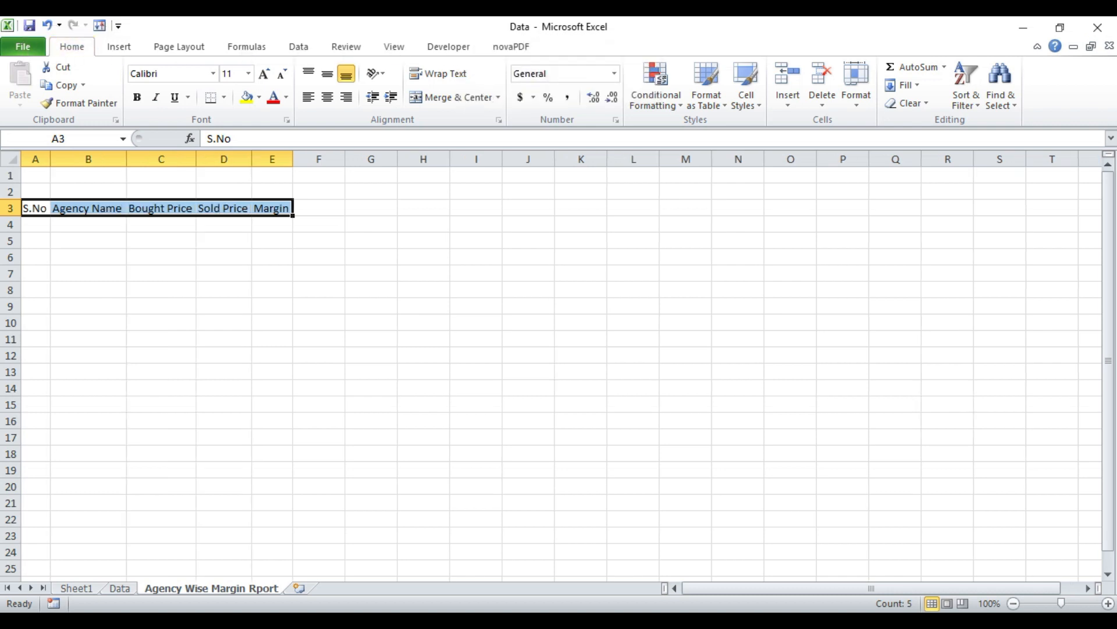
key("Left")
key("Right")
key("Right")
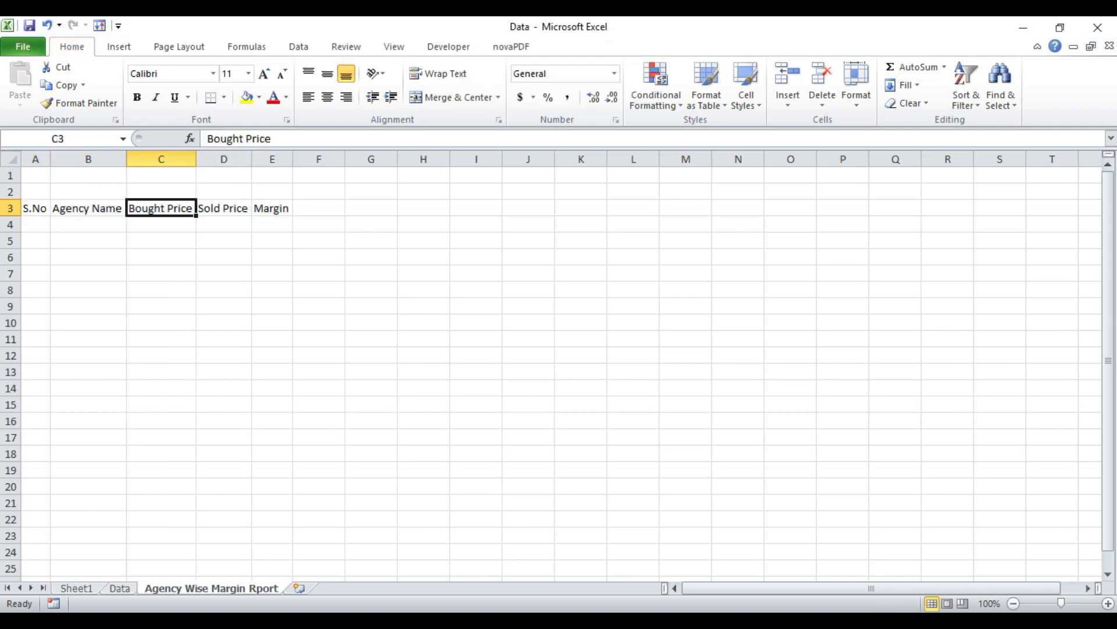
key("Right")
key("Right")
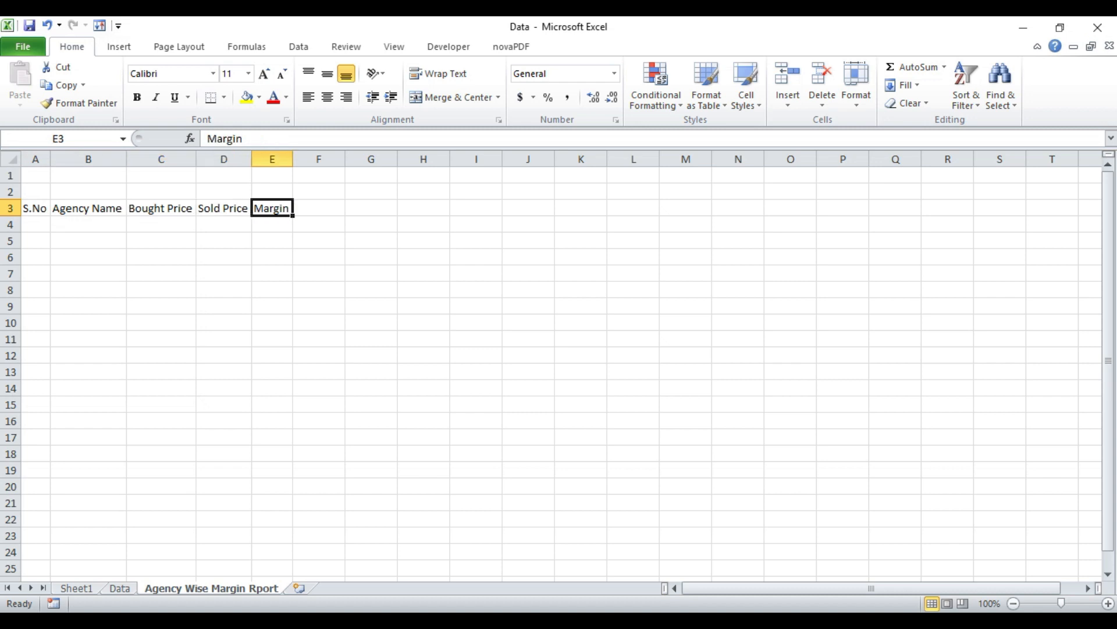
key("Home")
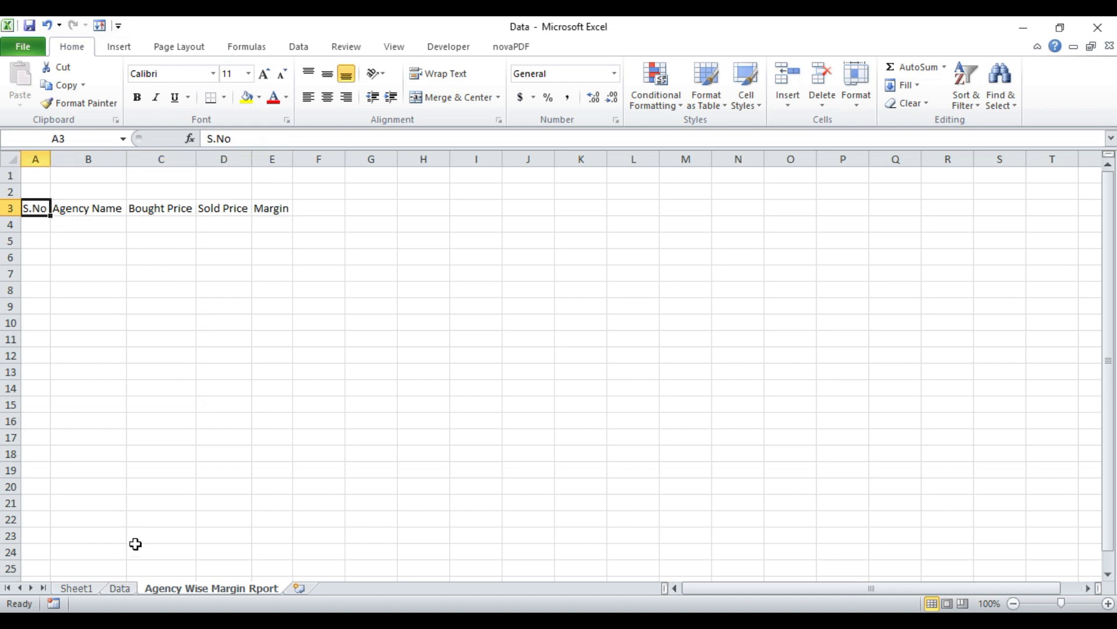
Step: Compare the Data sheet's per-piece price and quantity columns with the headings on the agency margin sheet
left_click(118, 589)
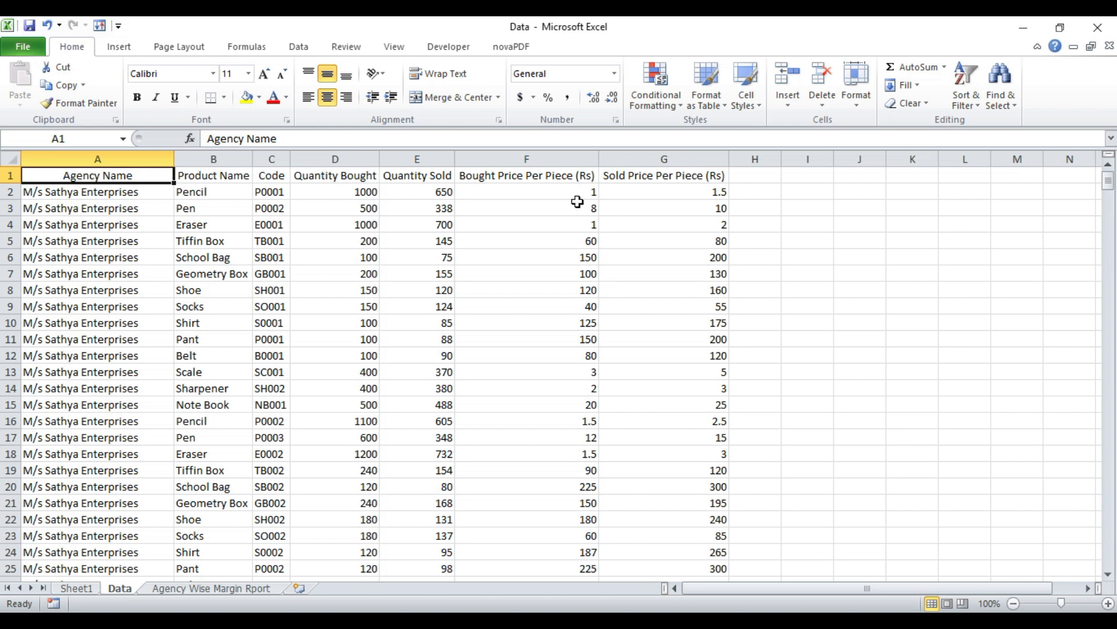
left_click(560, 182)
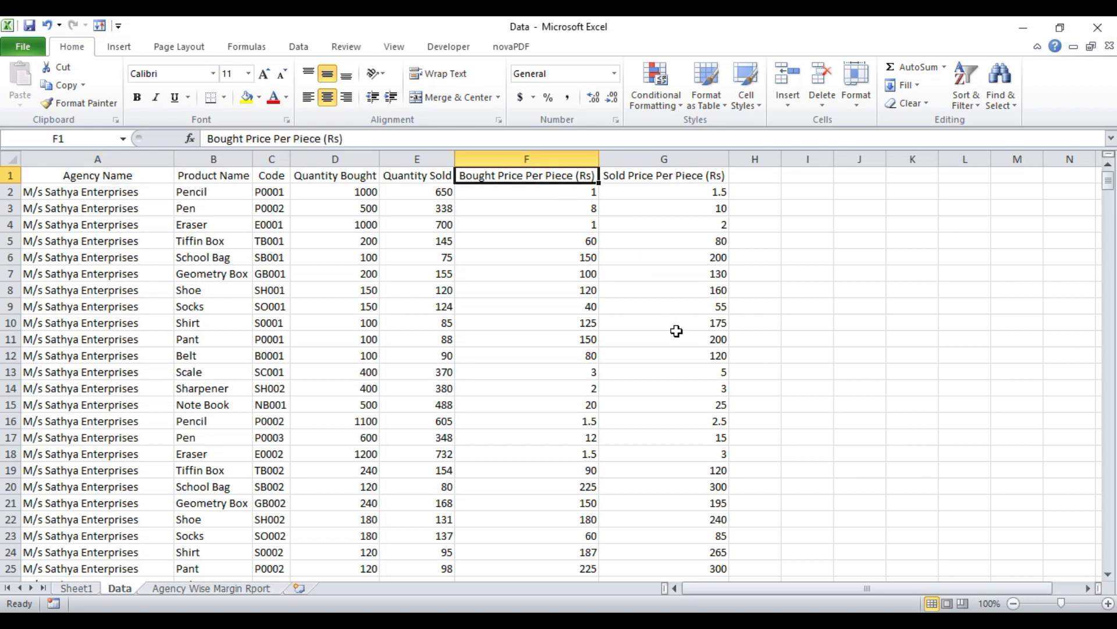
key("Right")
key("Right")
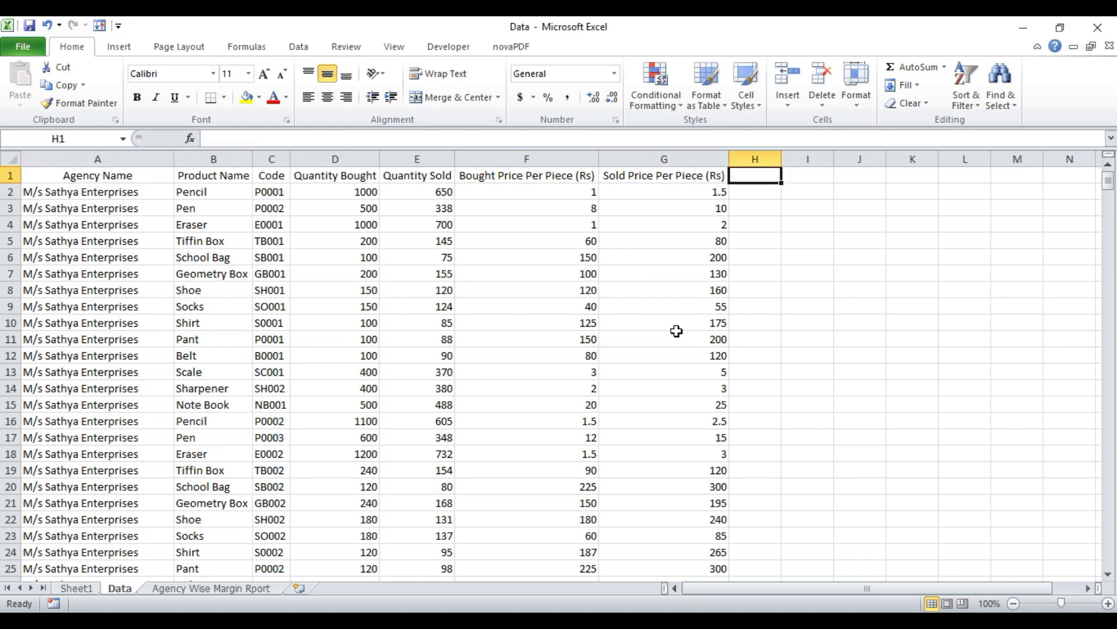
key("ctrl+Page_Down")
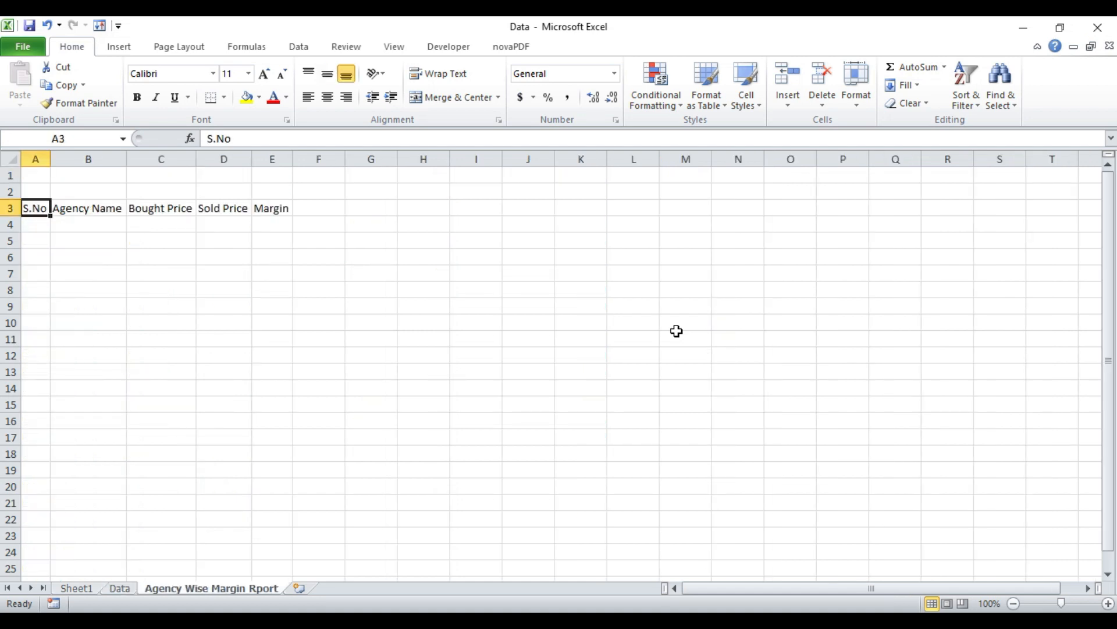
key("ctrl+Page_Up")
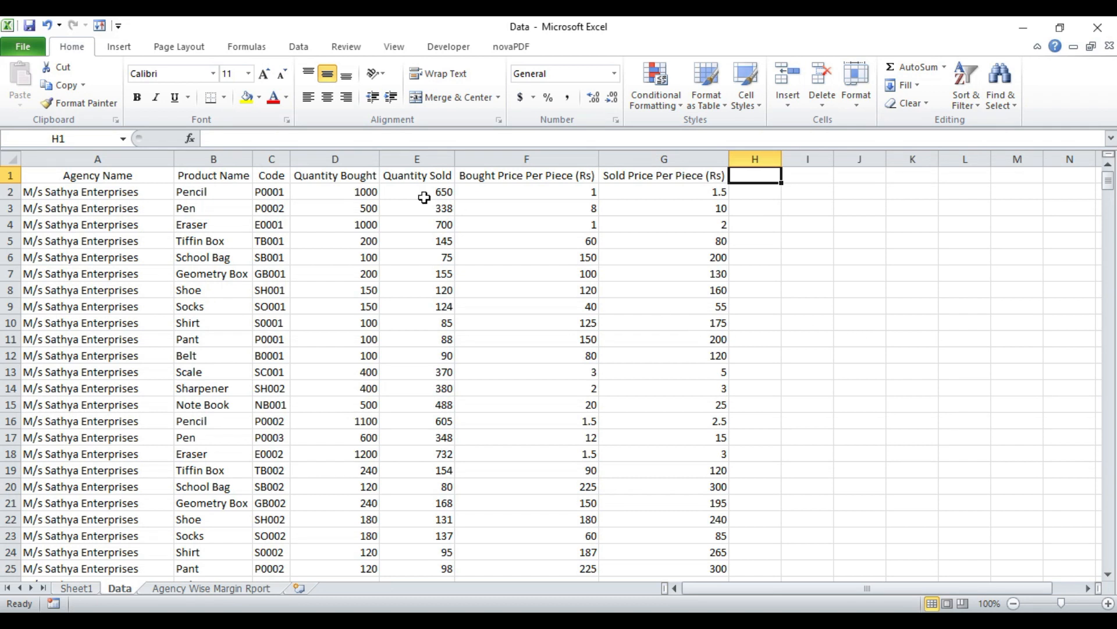
left_click(434, 178)
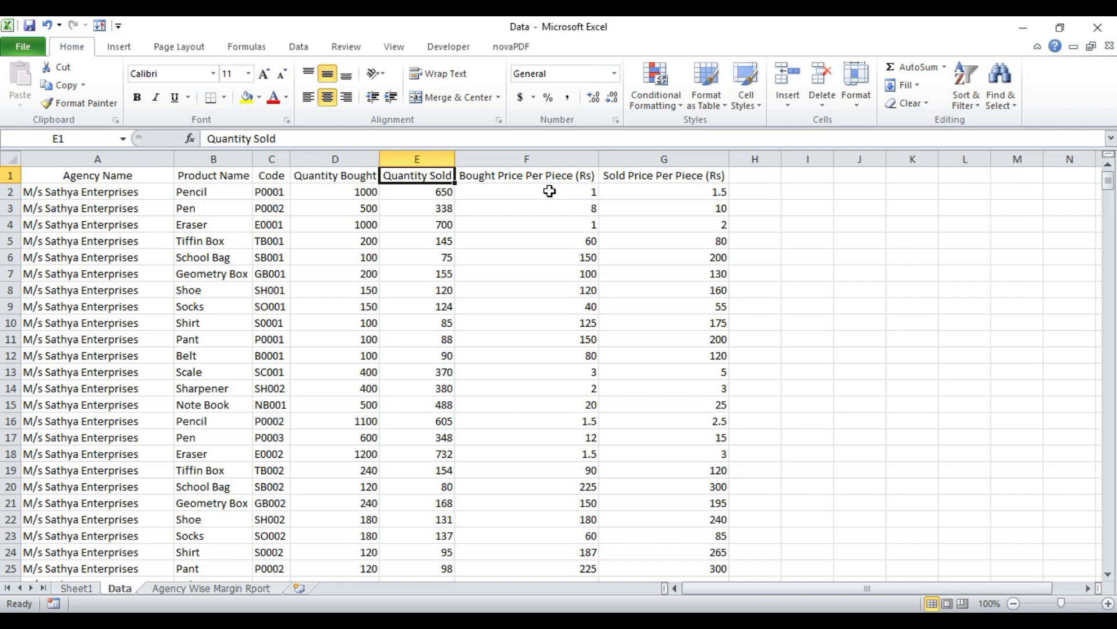
Step: Add the headings "Bought Price X Qty Sold" in H1 and "Sold Price X Qty Sold" in I1 of the Data sheet
left_click(758, 177)
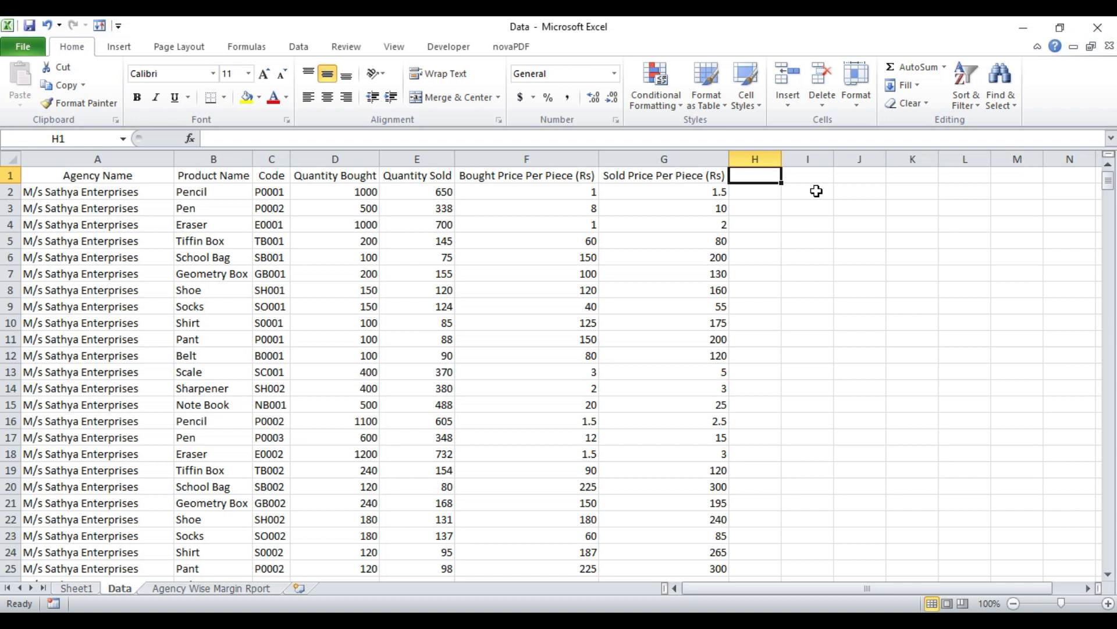
type("Bought Price ")
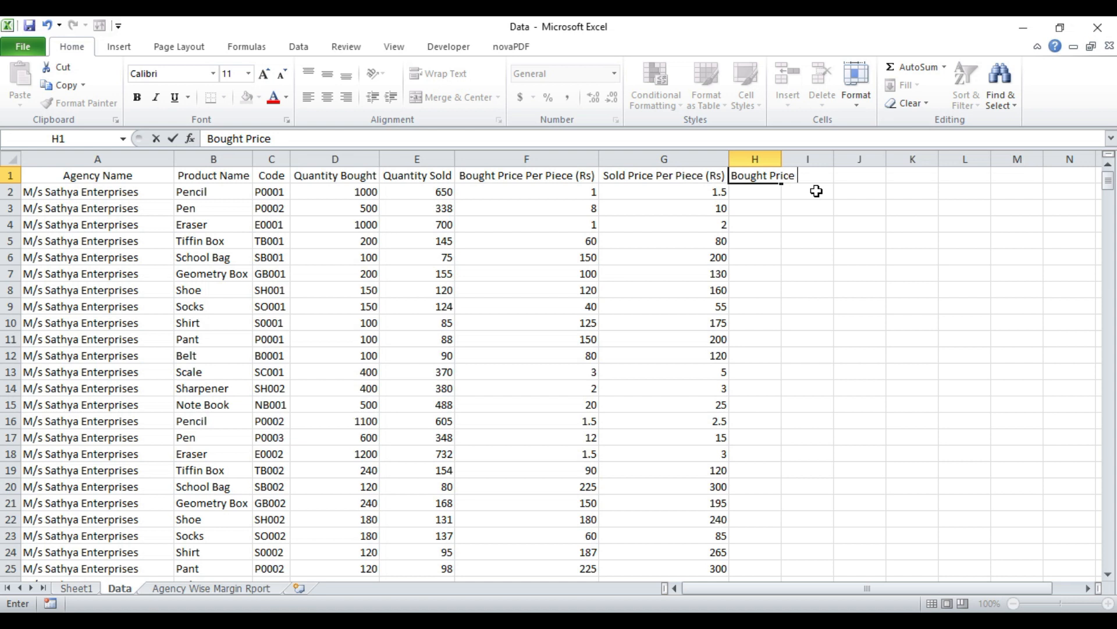
type("X Qty Sold")
key("Tab")
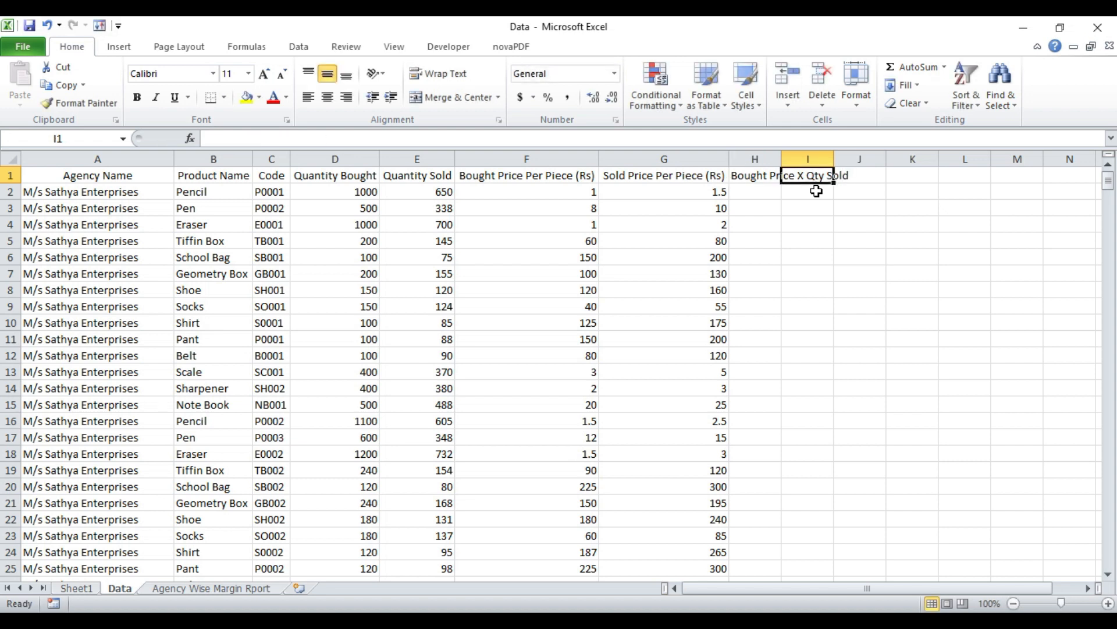
type("Sold Price")
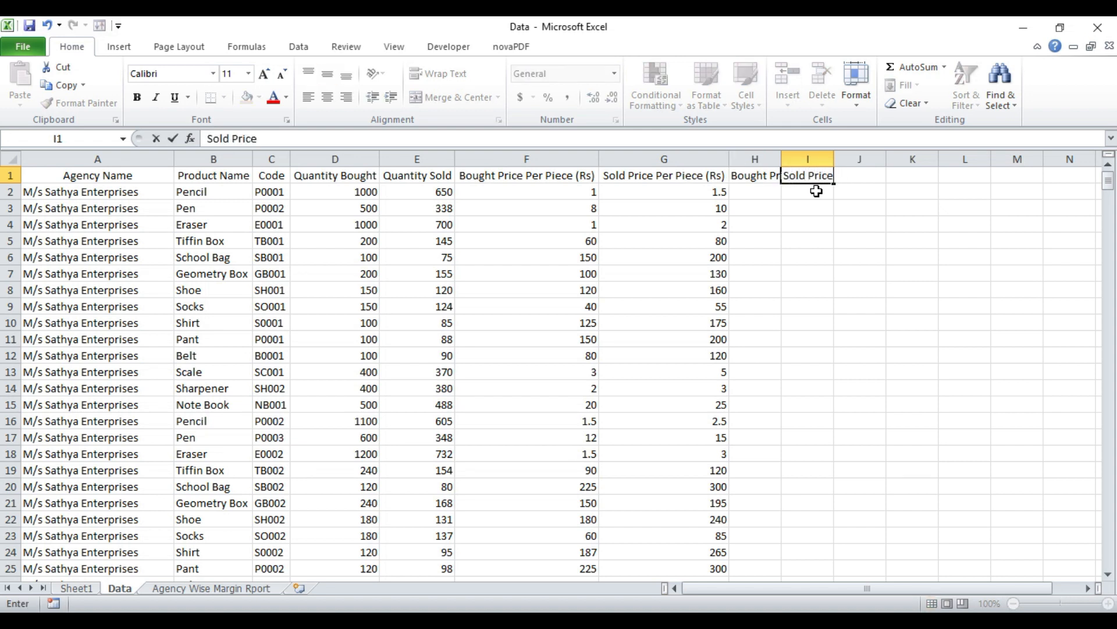
type(" X Qty Sold")
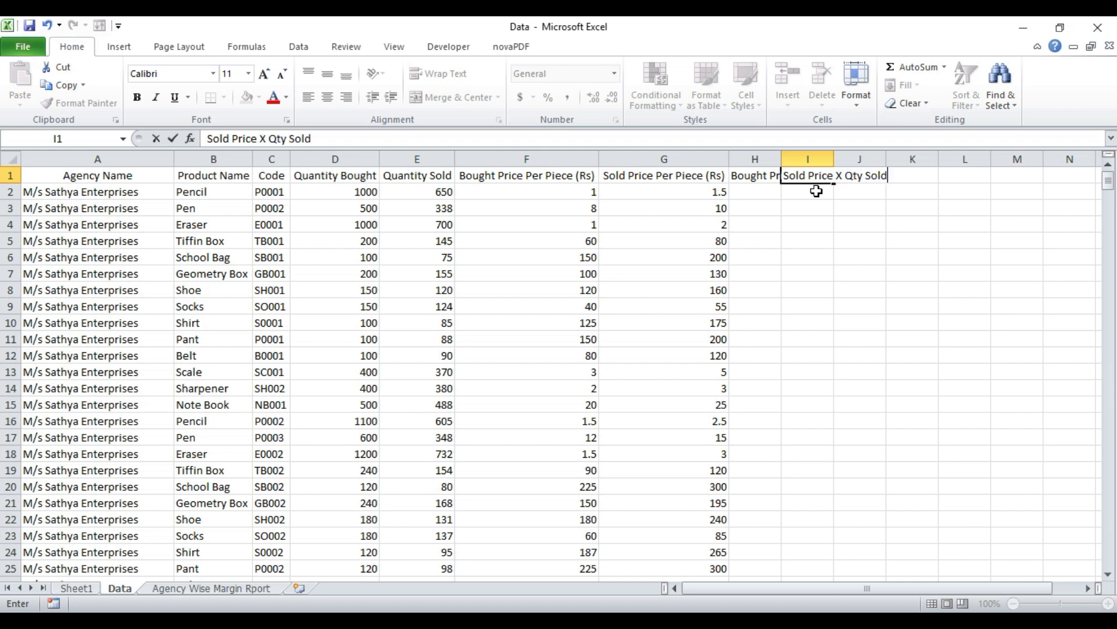
key("Return")
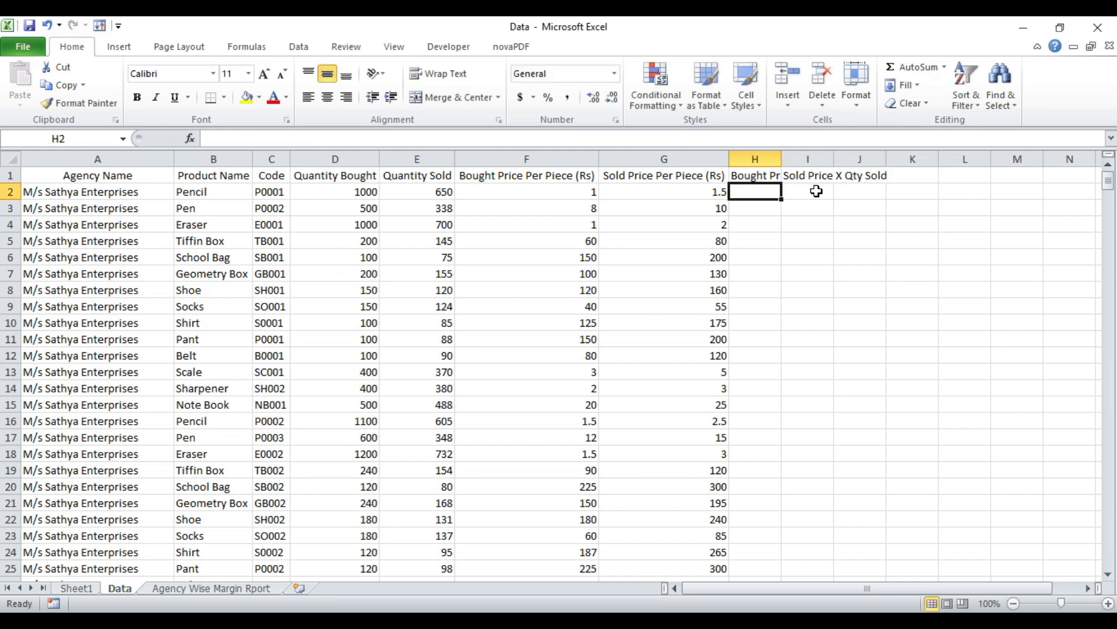
Step: Enter the formula =F2*E2 in H2 to multiply the bought price per piece by the quantity sold
type("=")
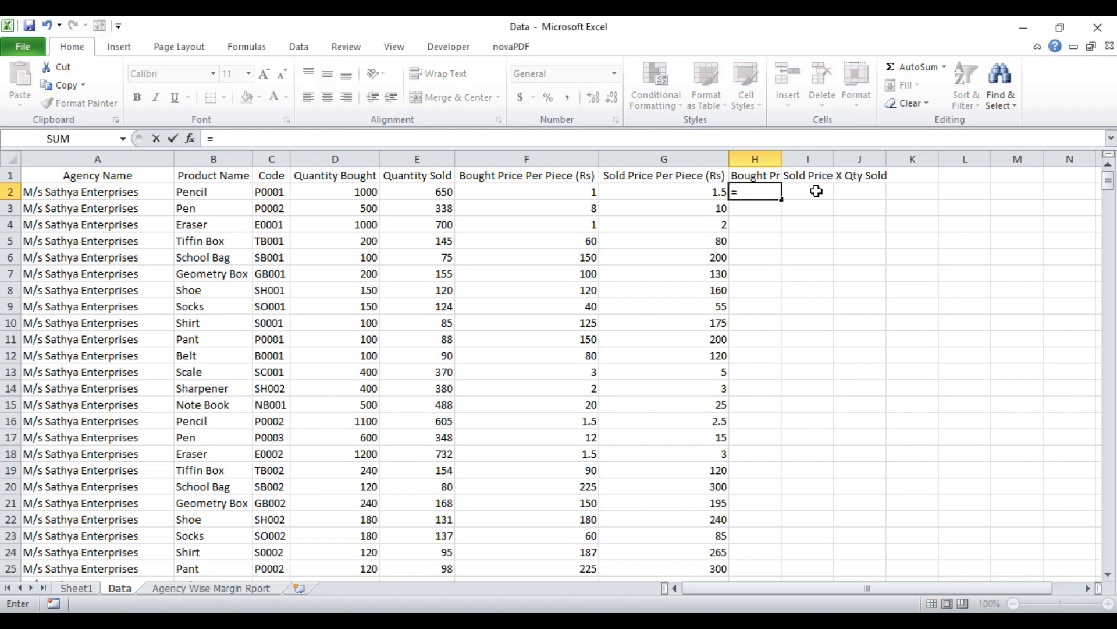
left_click(482, 193)
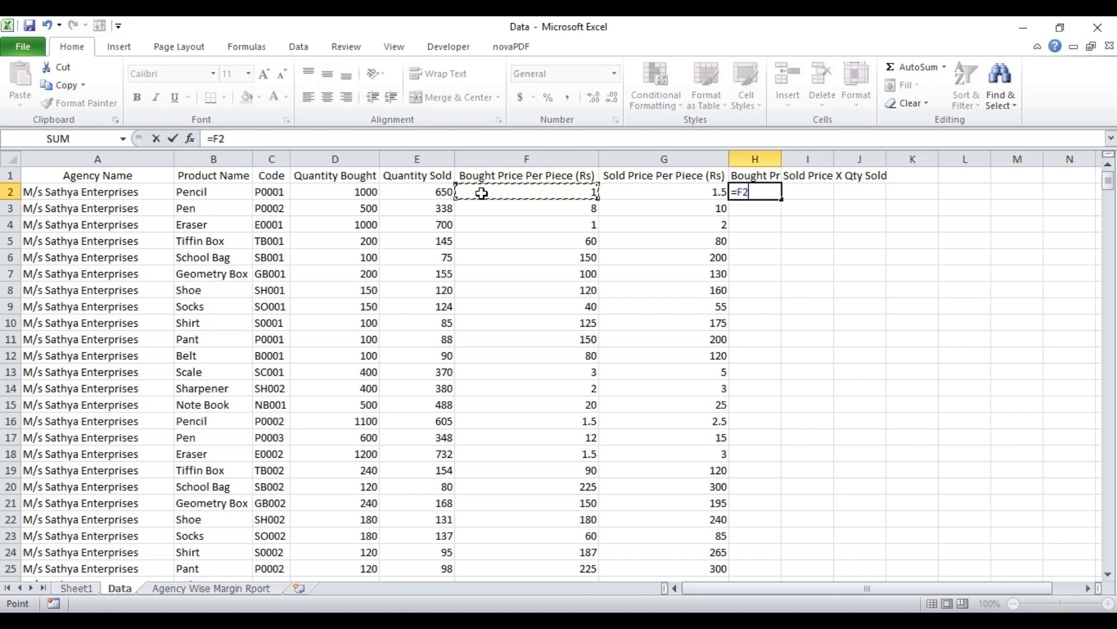
type("*")
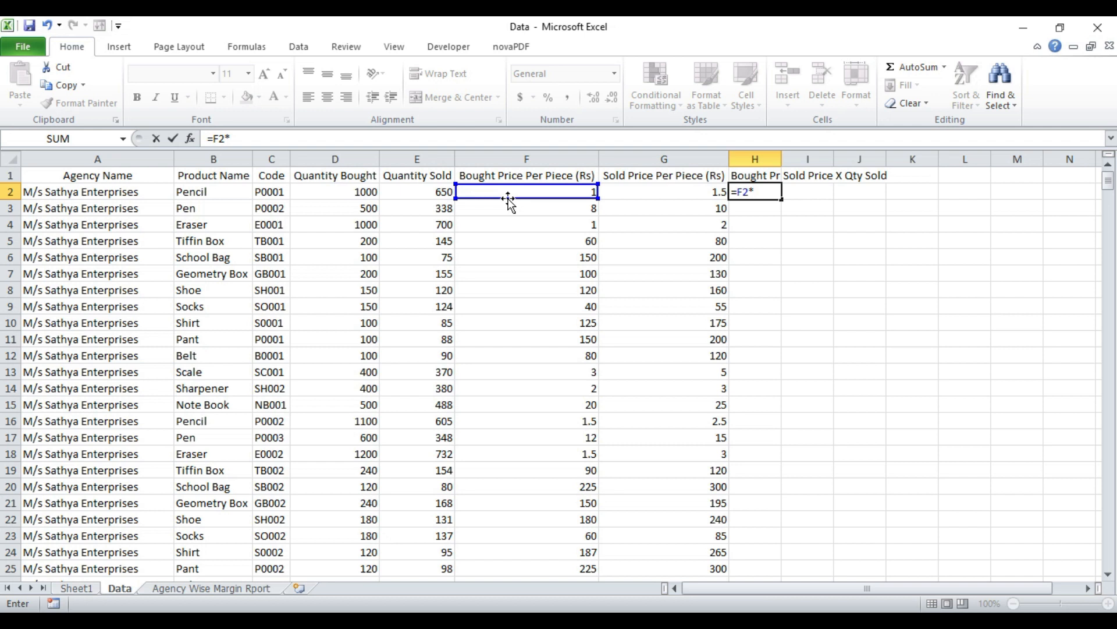
left_click(430, 198)
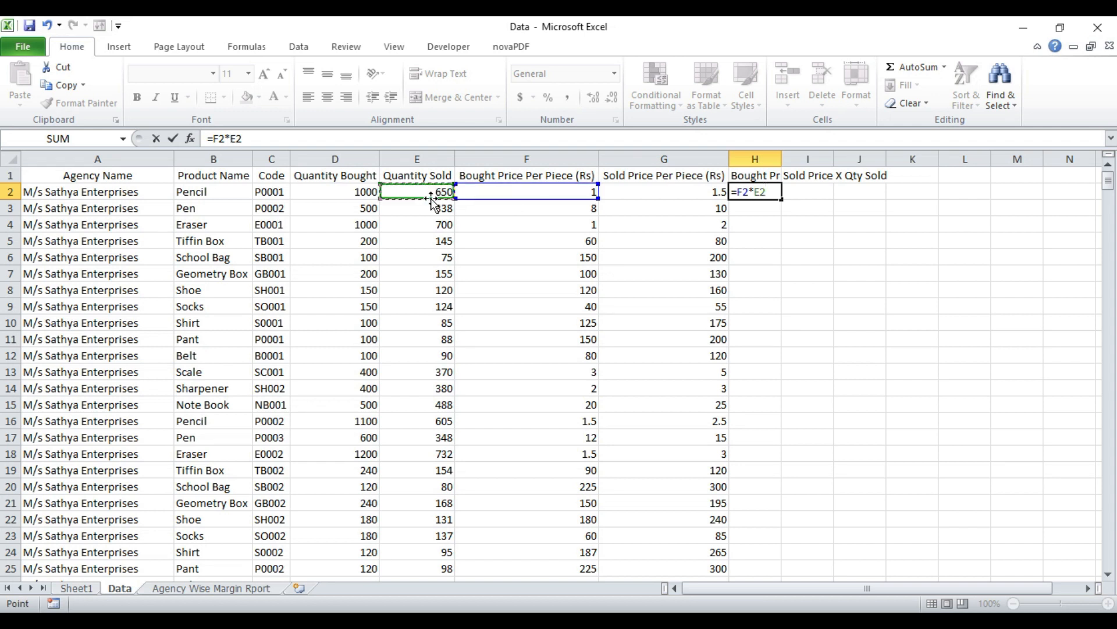
key("Return")
key("Up")
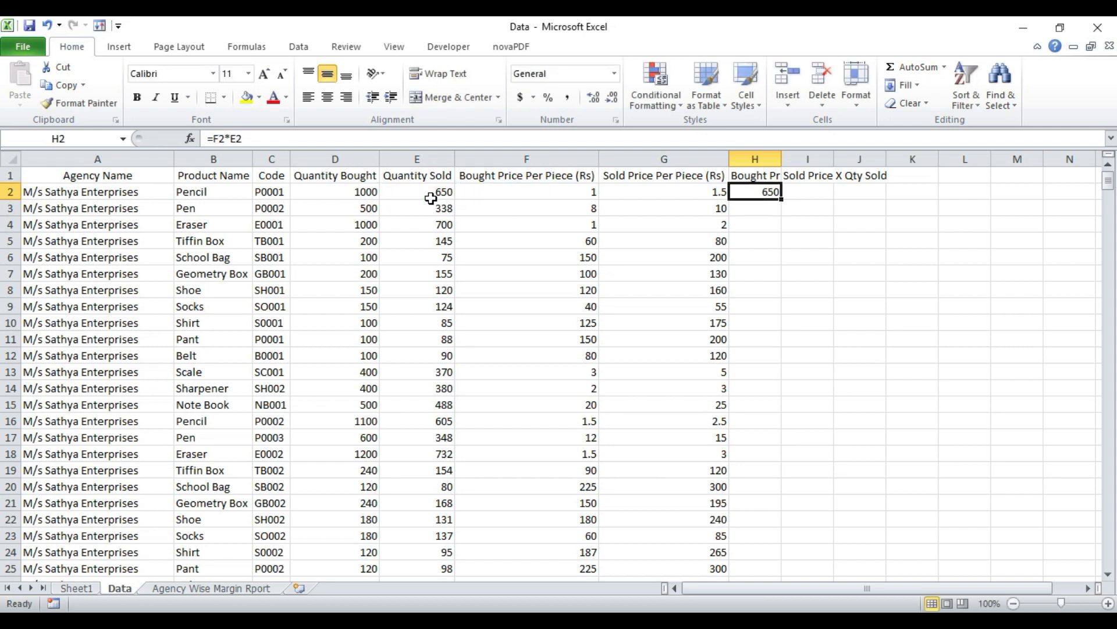
Step: Enter the formula =G2*E2 in I2 to multiply the sold price per piece by the quantity sold
key("Right")
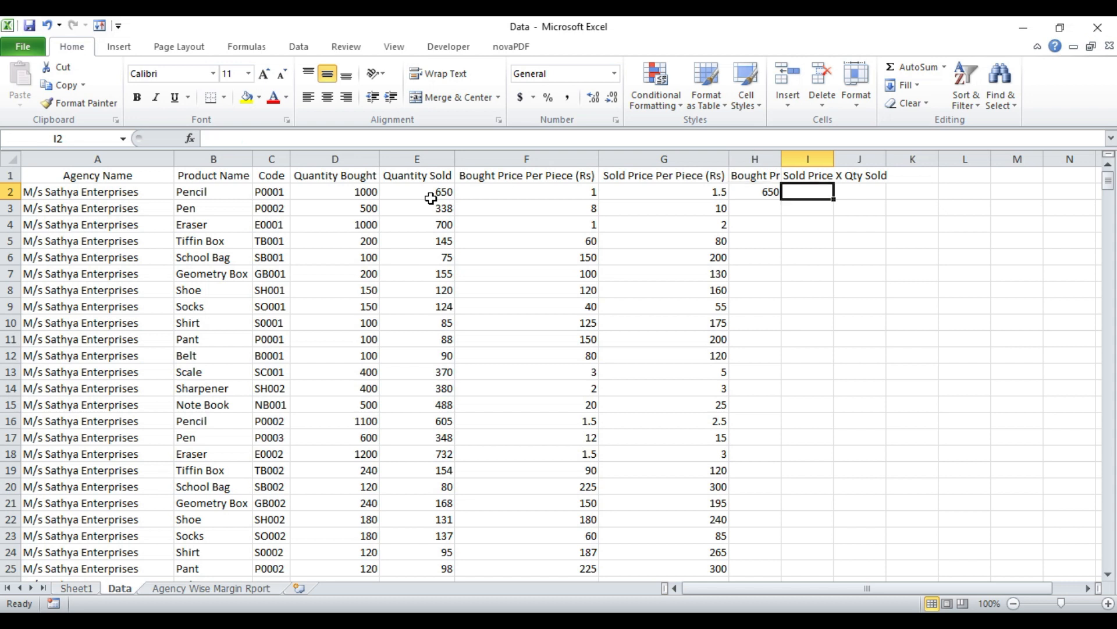
type("=")
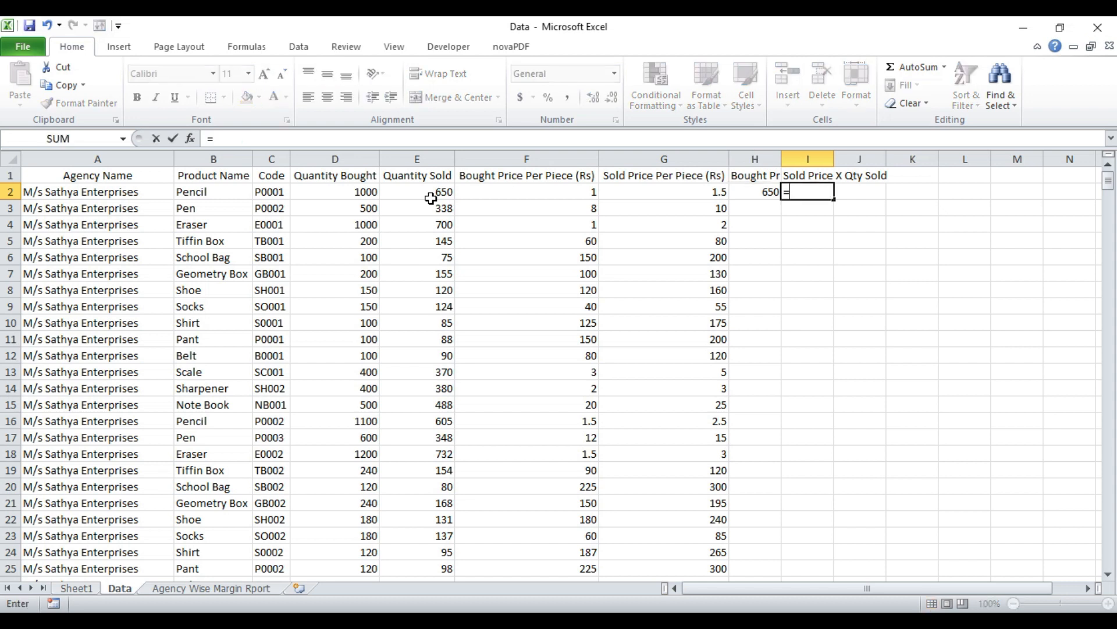
left_click(641, 195)
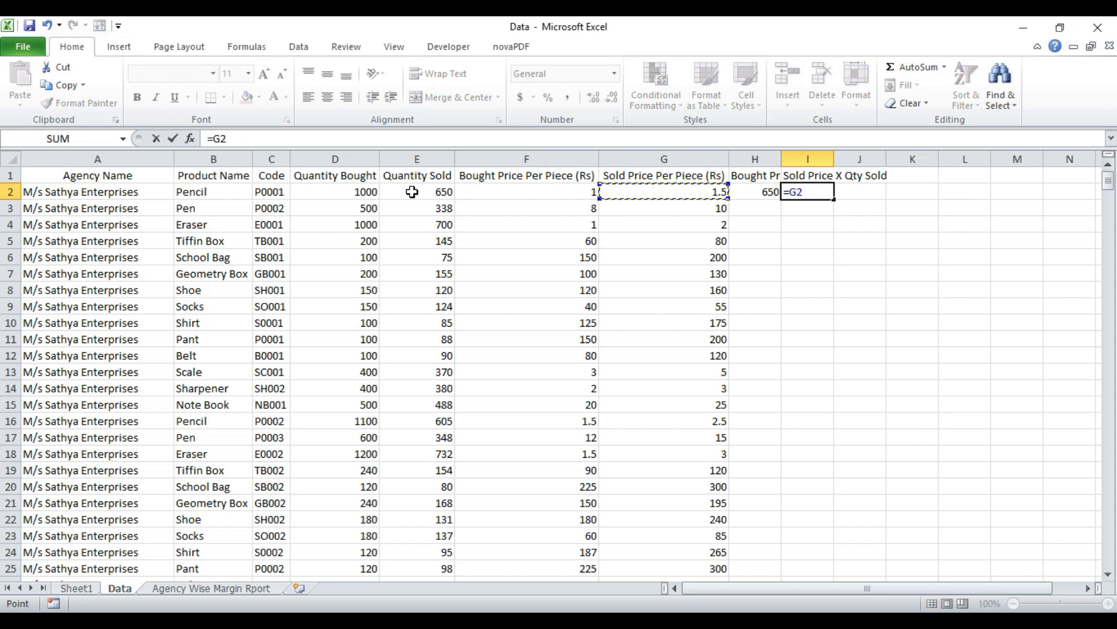
type("*")
left_click(416, 193)
key("ctrl+Return")
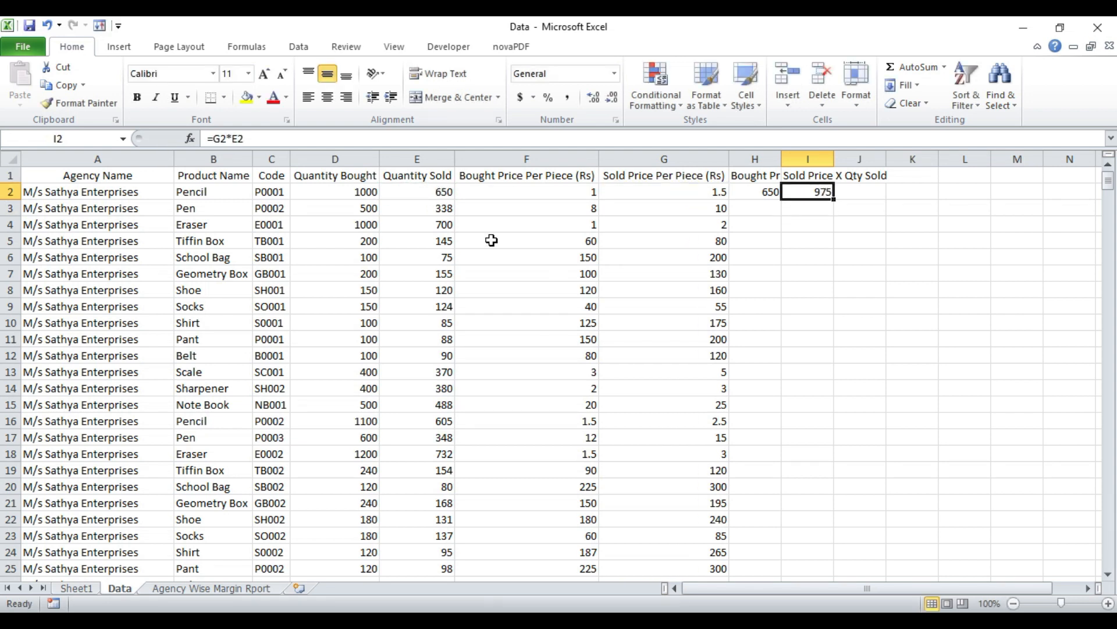
Step: Review the cells of row 2 from the agency name across to the two formulas in H2 and I2
key("Left")
key("Home")
key("Right")
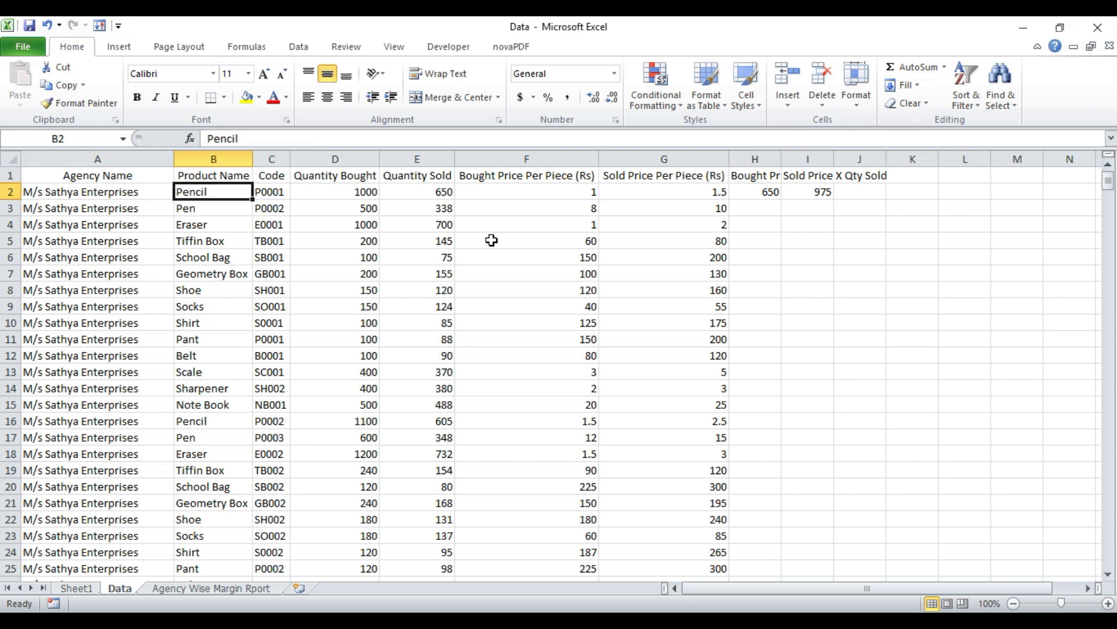
key("Right")
key("Right")
key("Right")
key("Right")
key("Right")
key("Right")
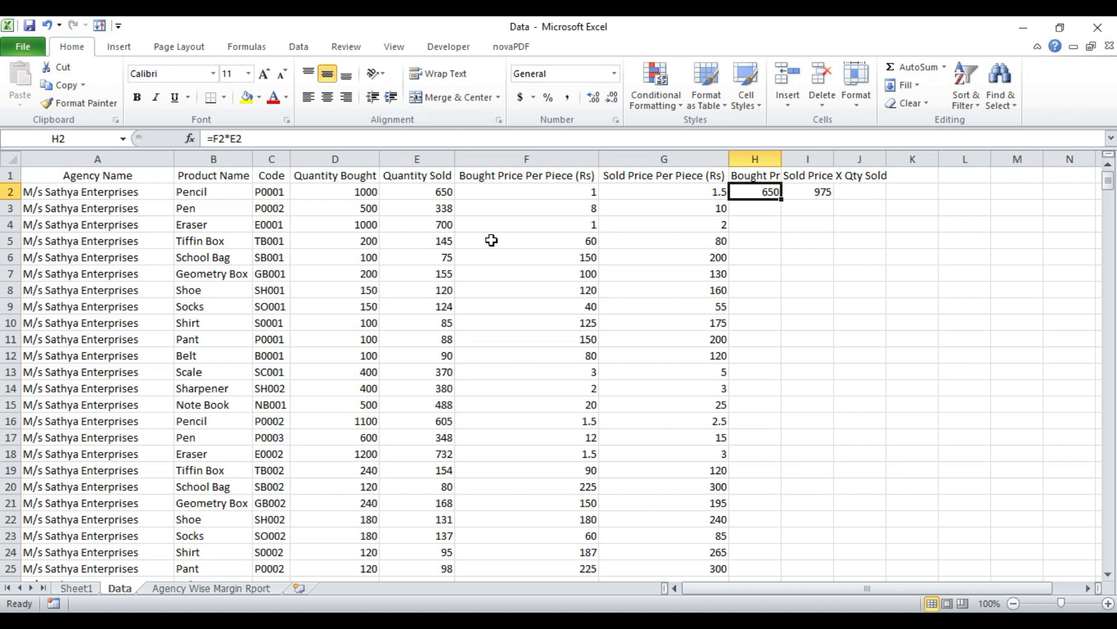
key("Right")
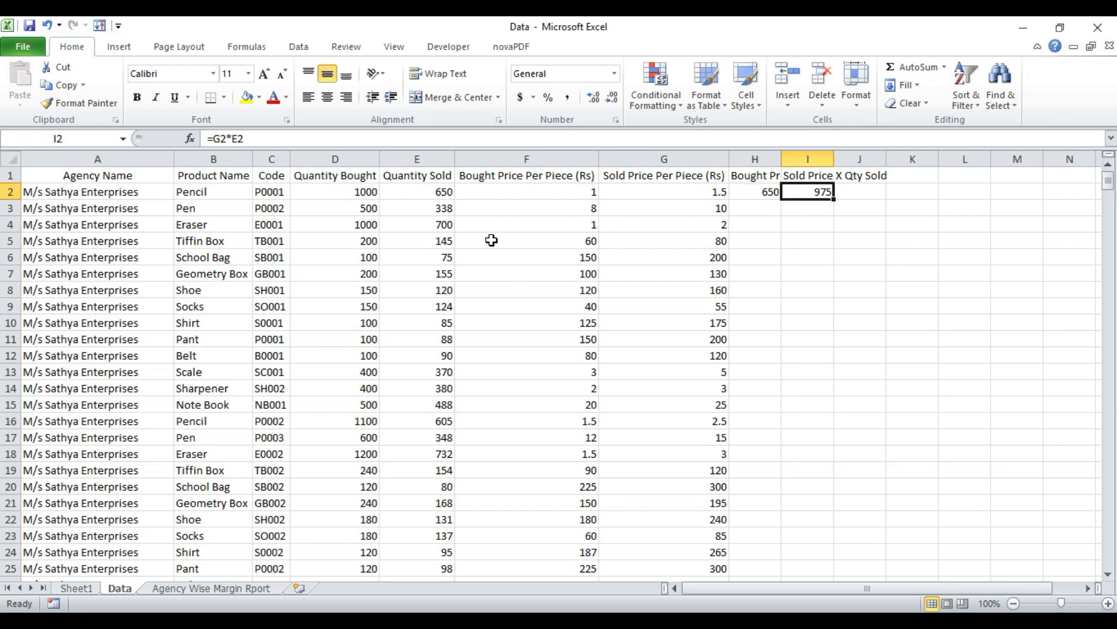
Step: Copy the two price-times-quantity formulas in H2:I2
key("Left")
key("shift+Right")
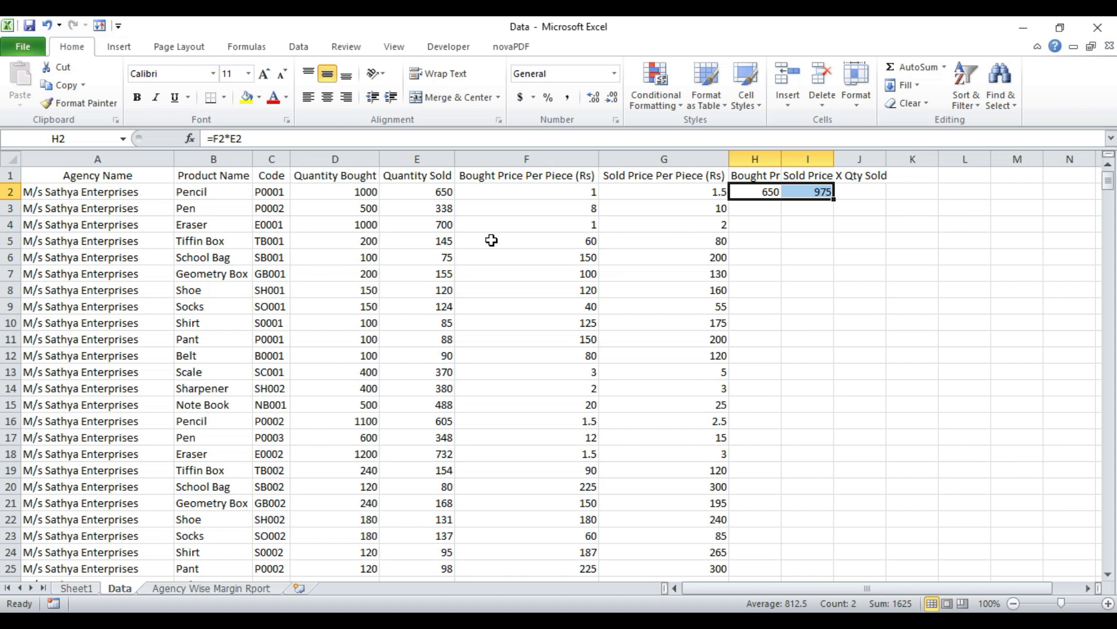
key("Left")
key("Right")
key("shift+Right")
key("ctrl+c")
Step: Try pasting the copied formulas over H2:I505, and undo the paste
left_click_drag(1108, 181, 1113, 567)
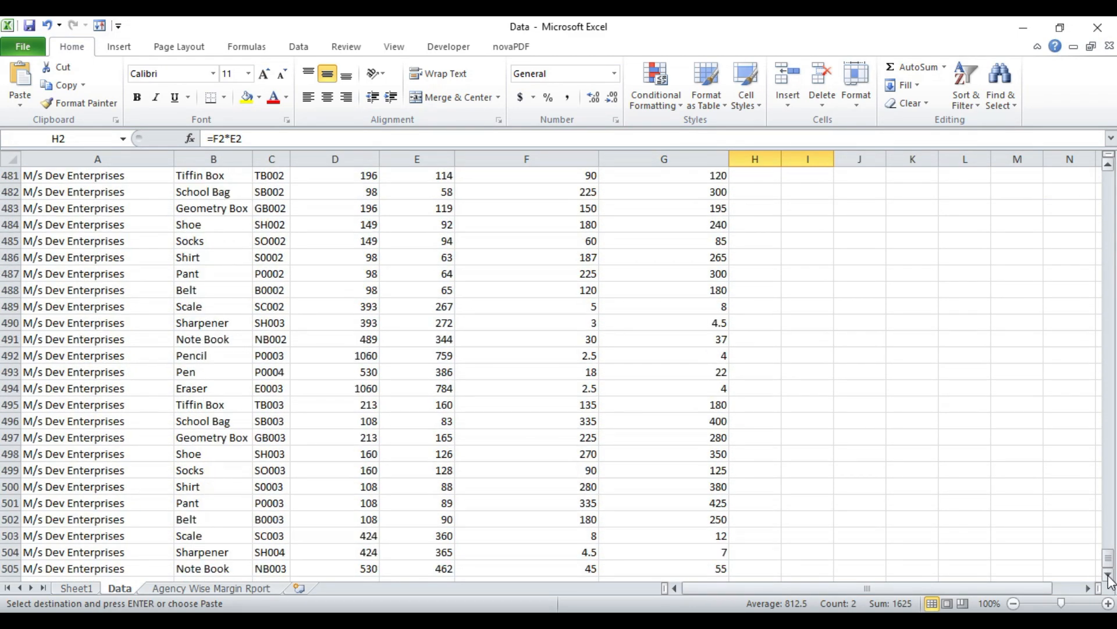
left_click(809, 572, "shift")
key("ctrl+v")
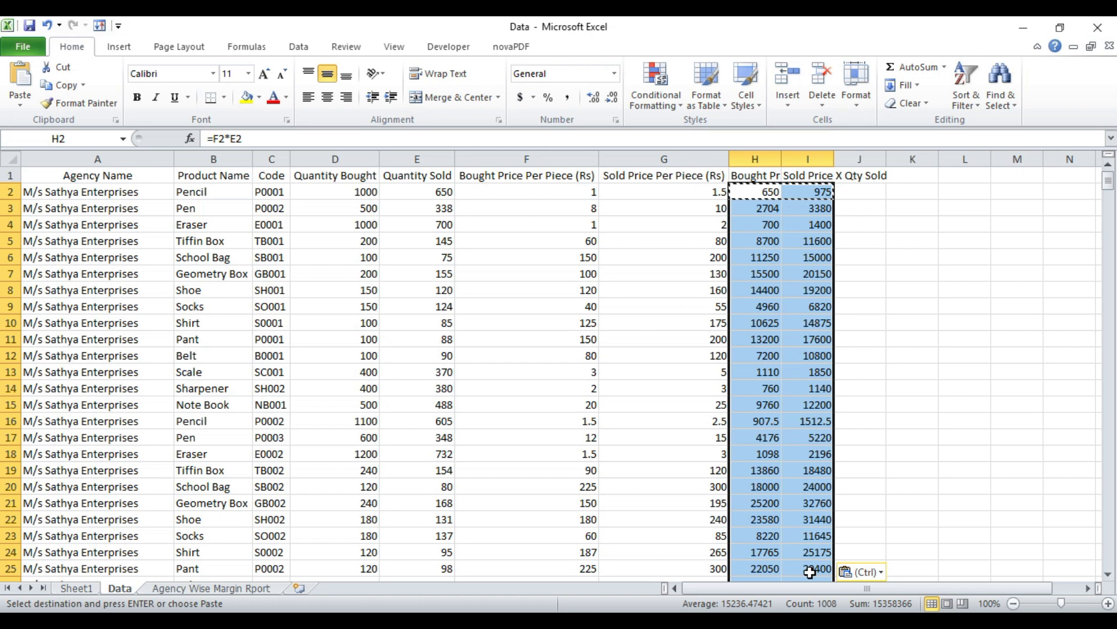
key("ctrl+z")
left_click(767, 189)
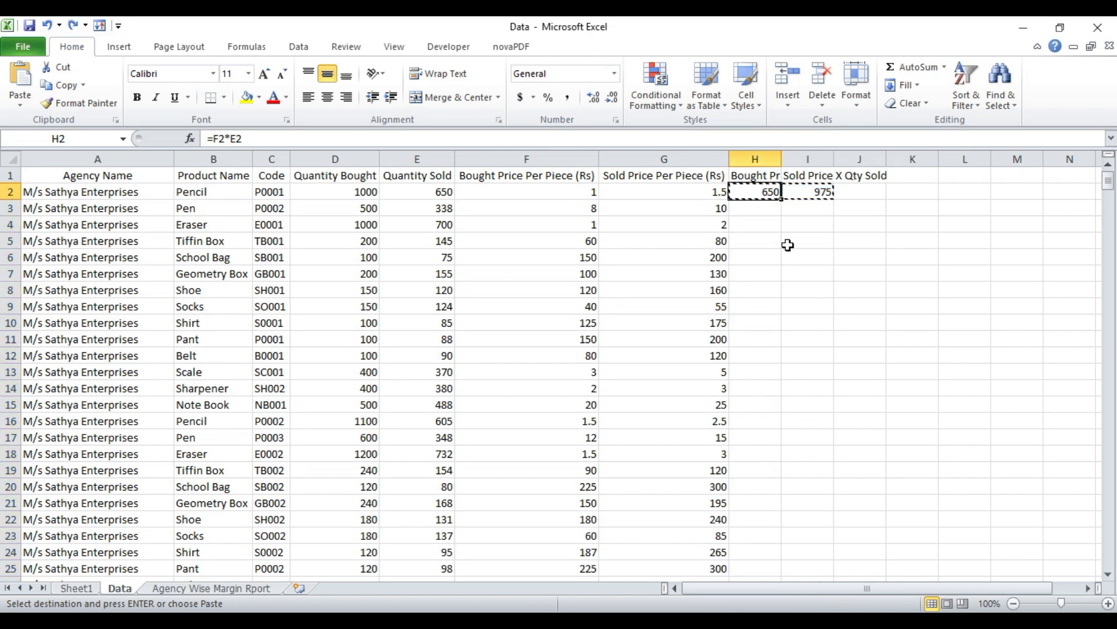
Step: Paste the copied formulas into H3:I505, down to the last data row, and return to H2
key("Left")
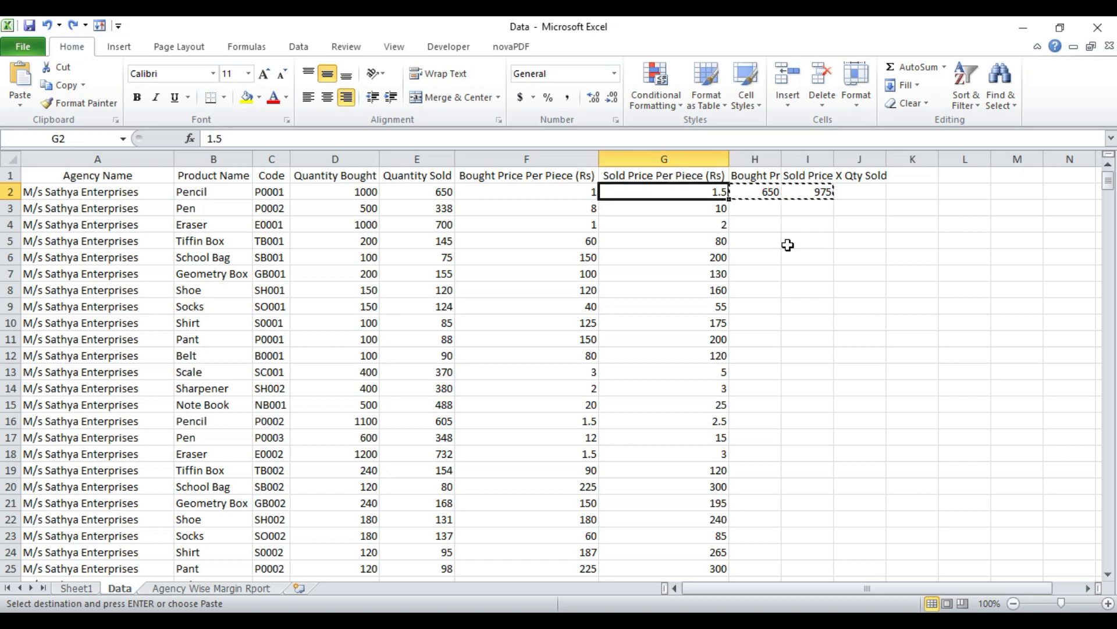
key("ctrl+Down")
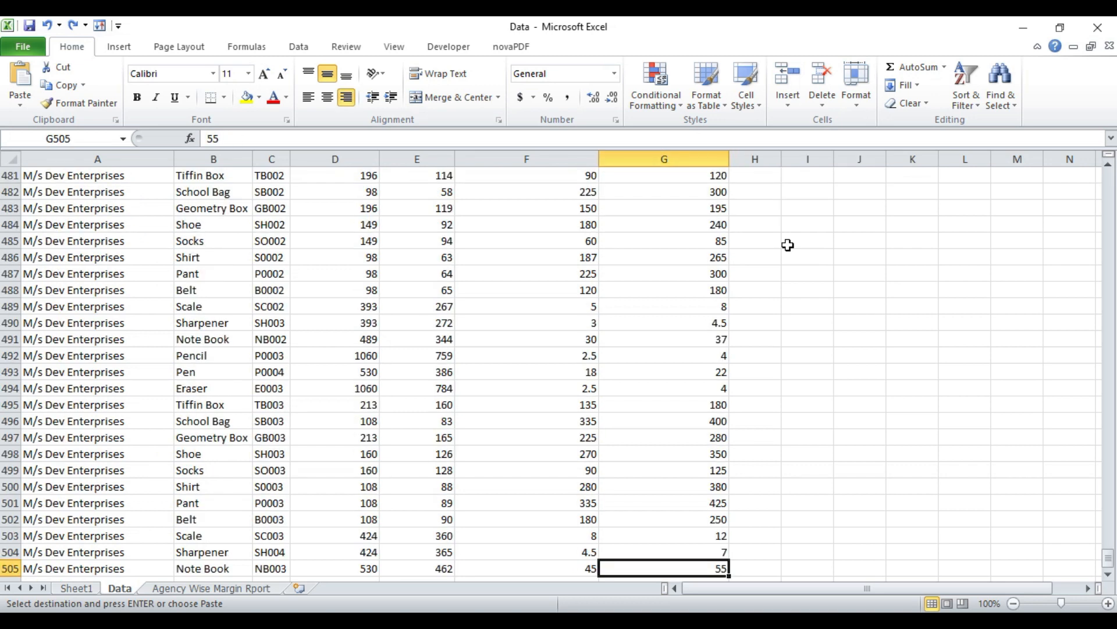
key("Right")
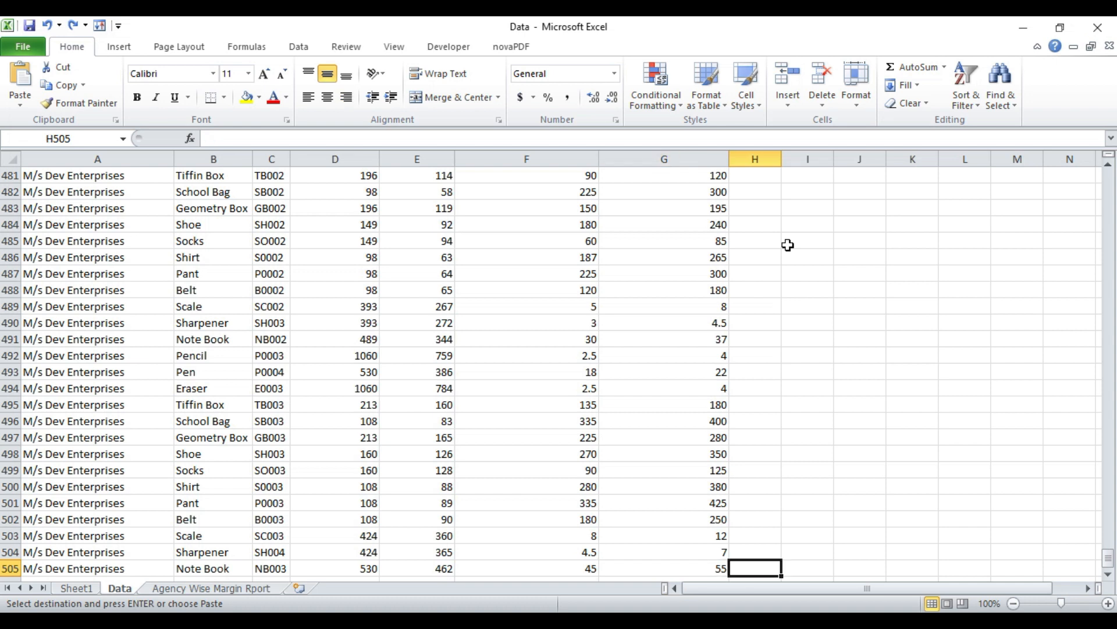
key("shift+Right")
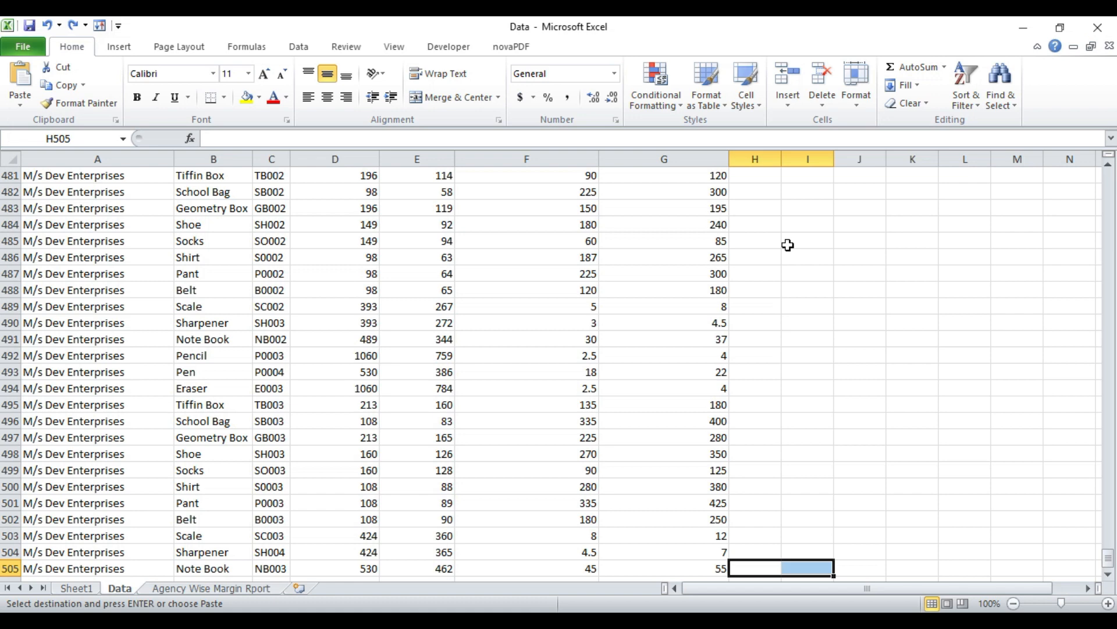
key("ctrl+shift+Up")
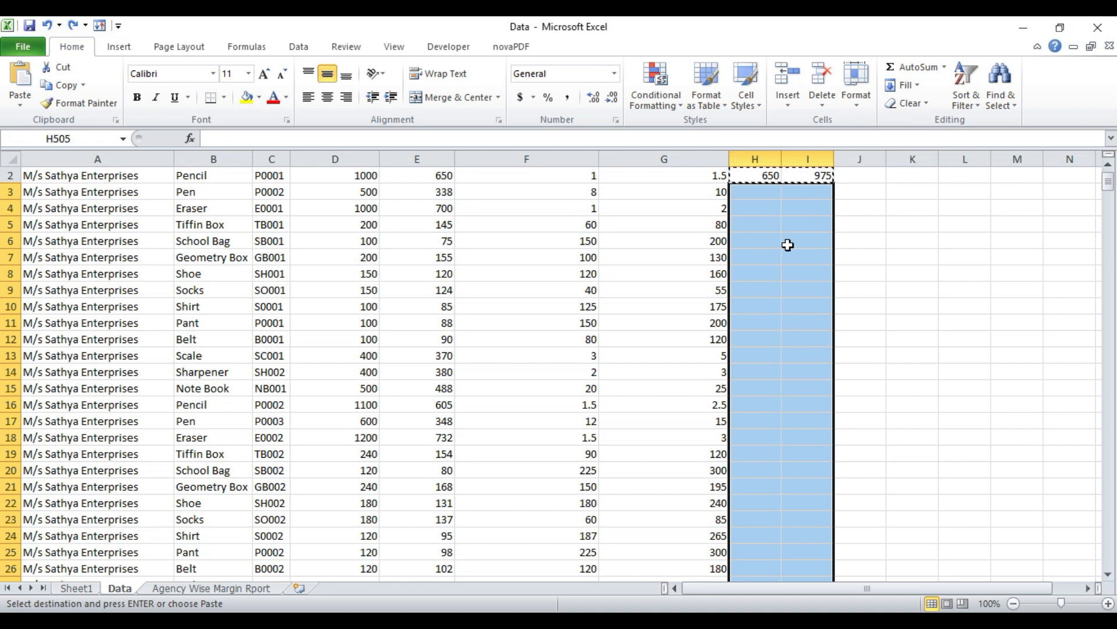
key("ctrl+v")
key("ctrl+z")
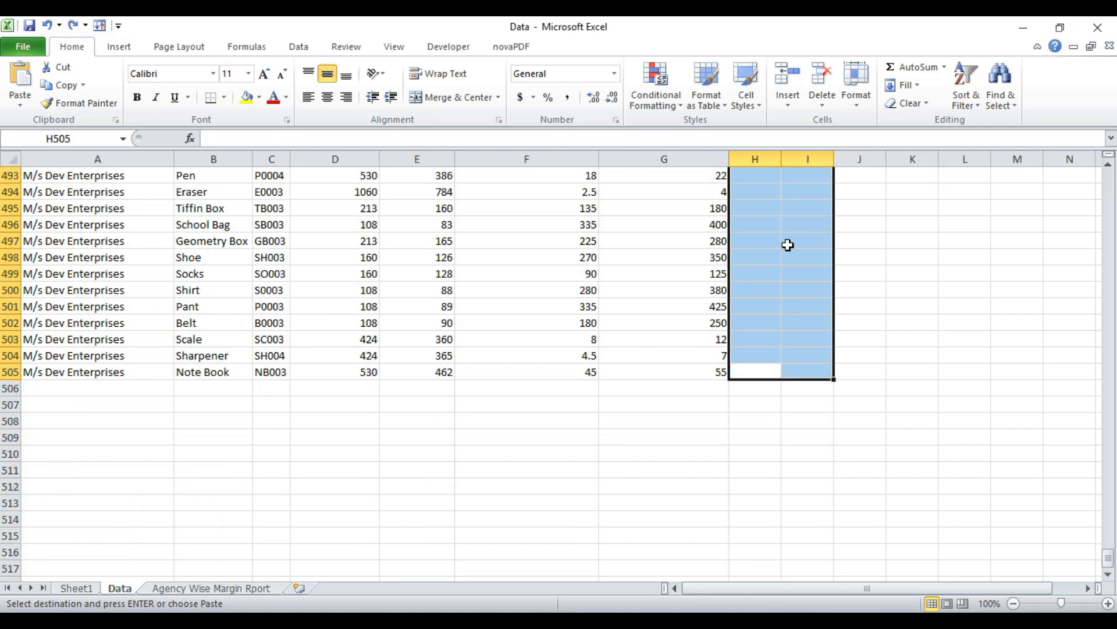
key("Return")
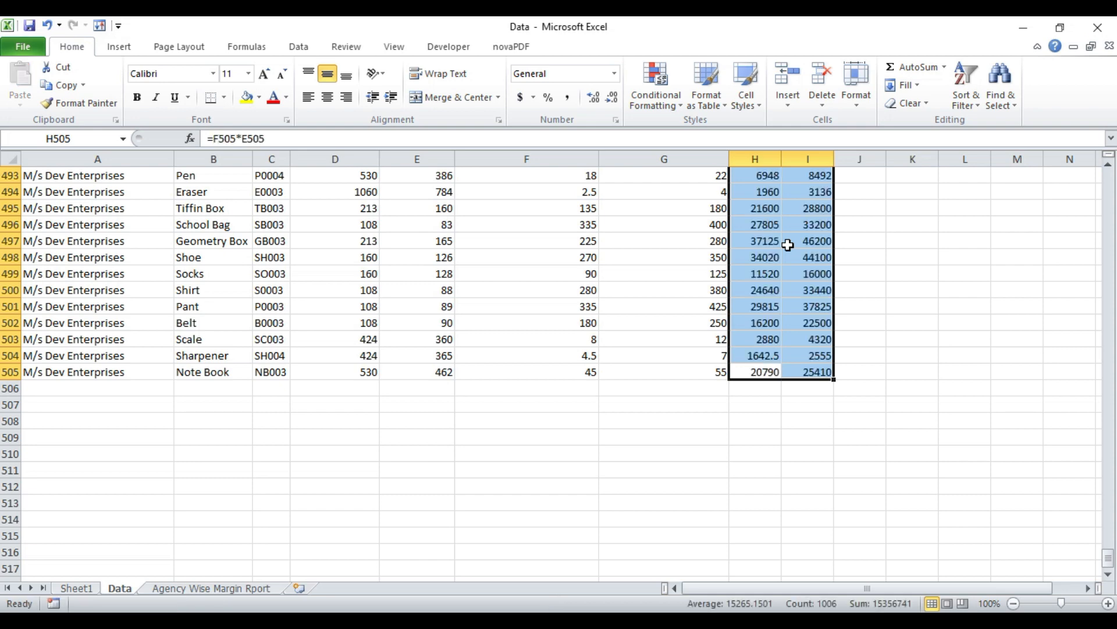
key("ctrl+Up")
key("Down")
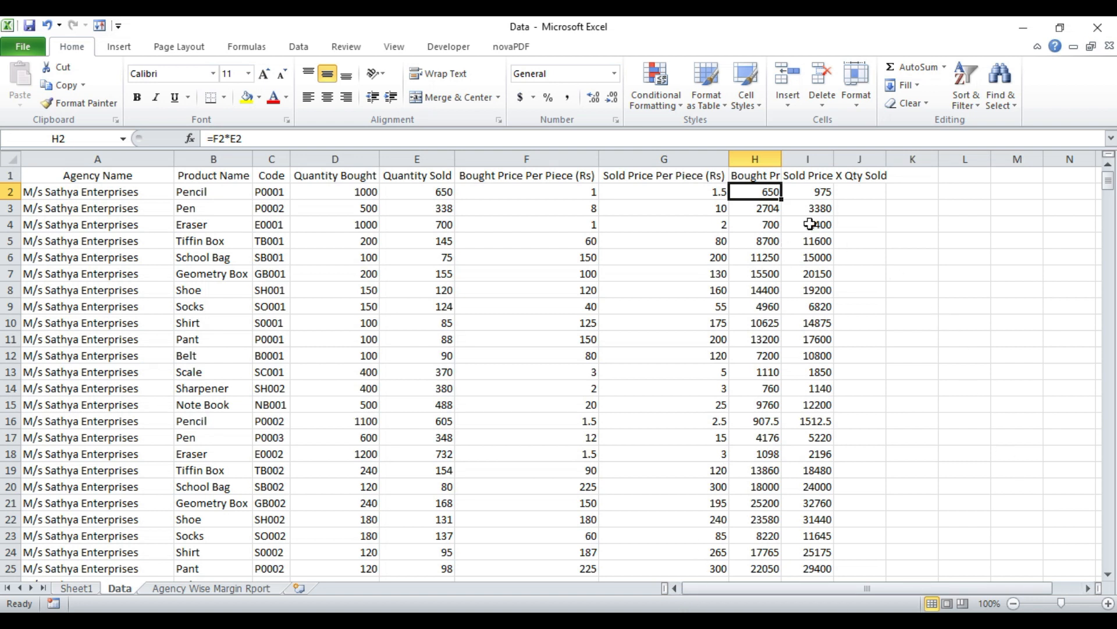
Step: Fill the headings in H1:I1 with yellow and AutoFit the widths of columns H and I
left_click_drag(766, 176, 795, 175)
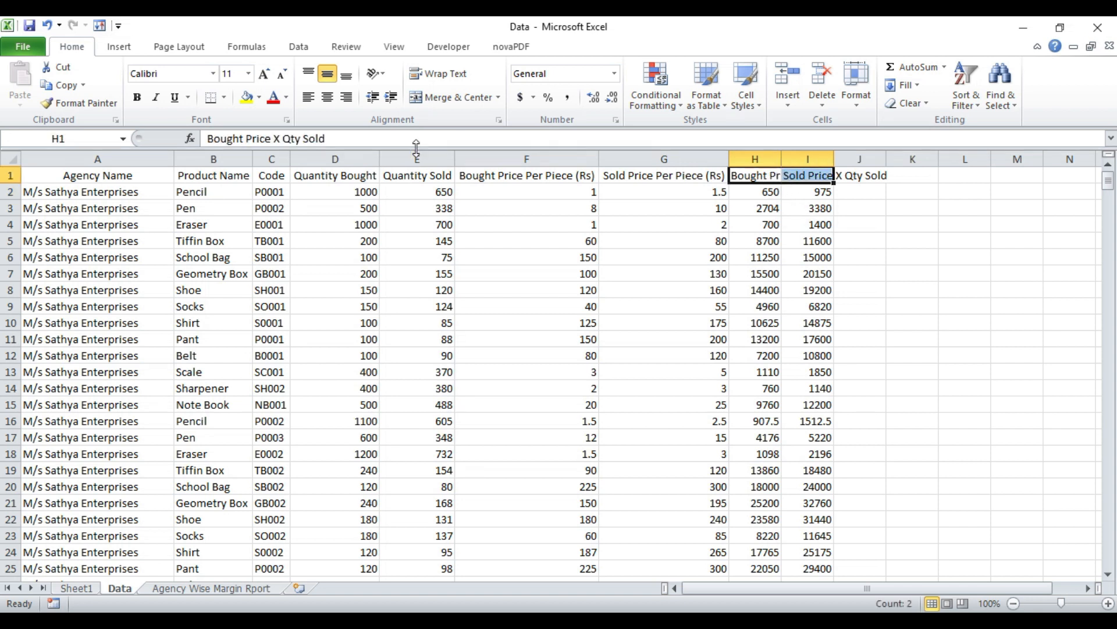
left_click(247, 97)
left_click_drag(762, 159, 806, 159)
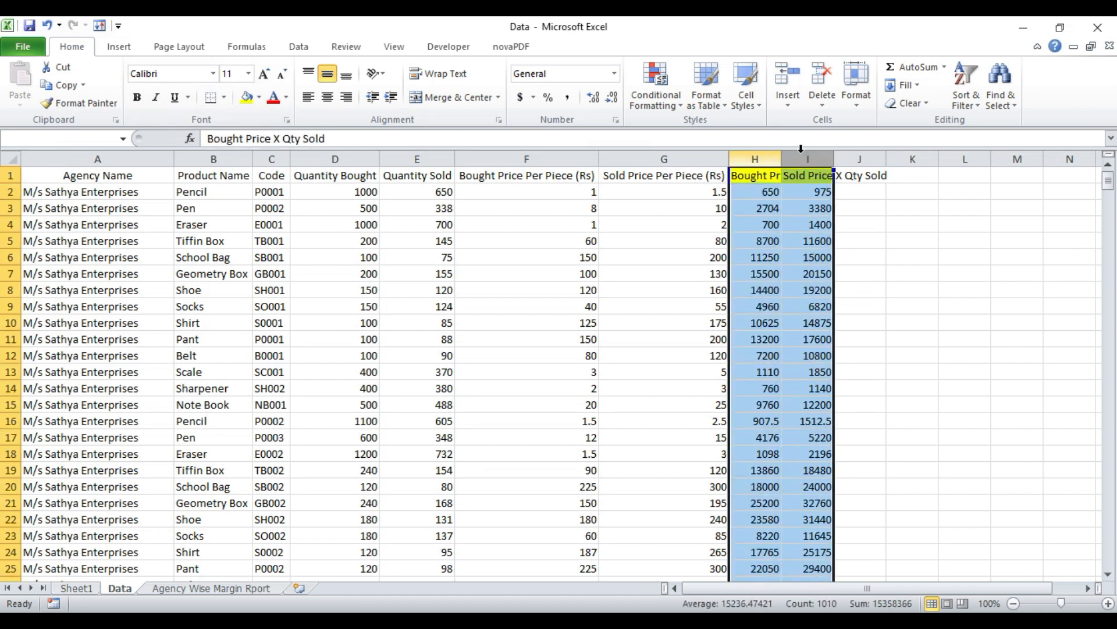
double_click(779, 158)
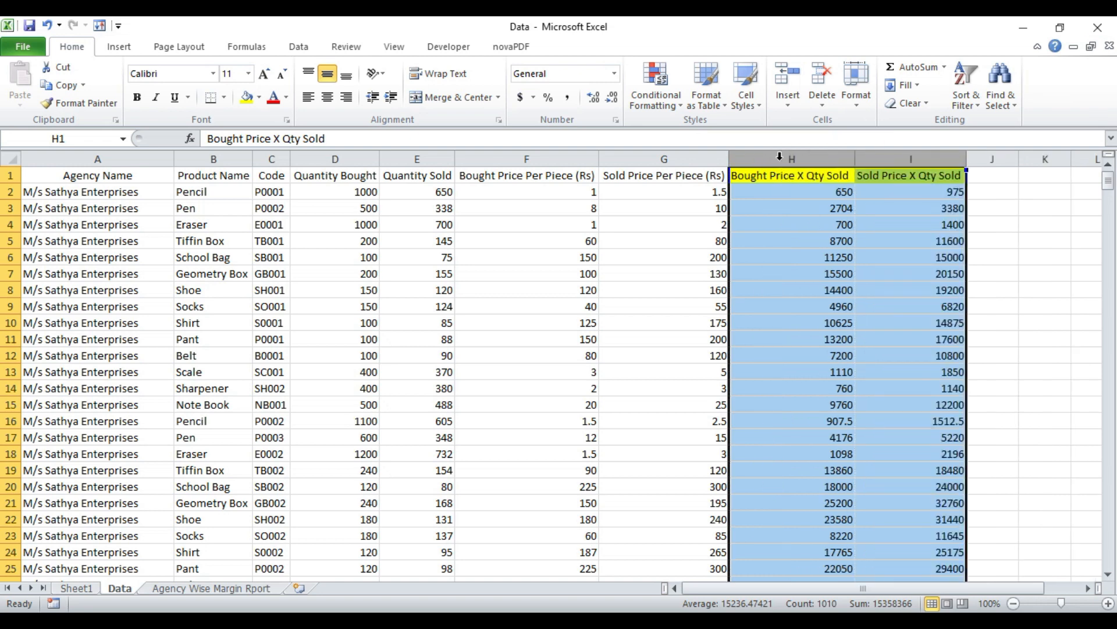
Step: Select the Sold Price X Qty Sold heading cell I1 in the Data sheet
left_click(899, 176)
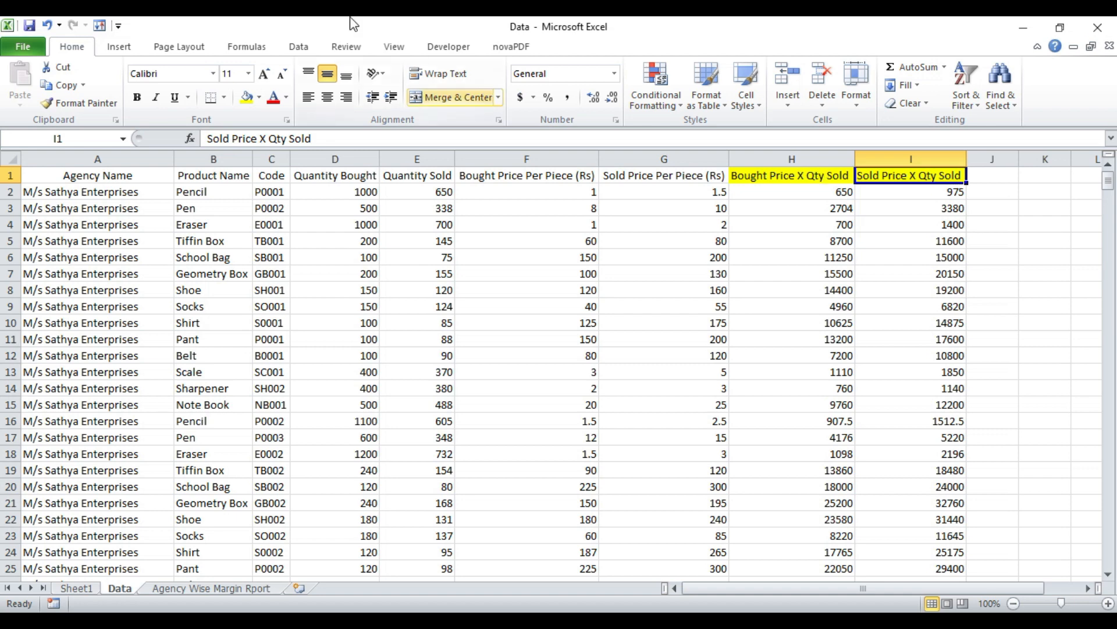
left_click(120, 46)
left_click(26, 81)
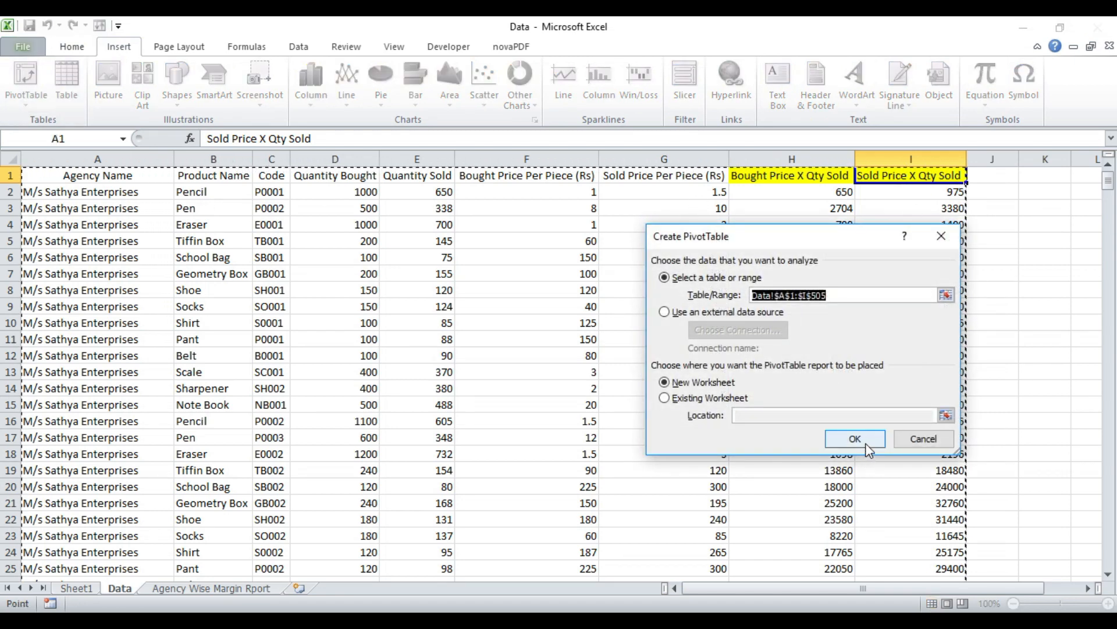
left_click(913, 441)
left_click(778, 86)
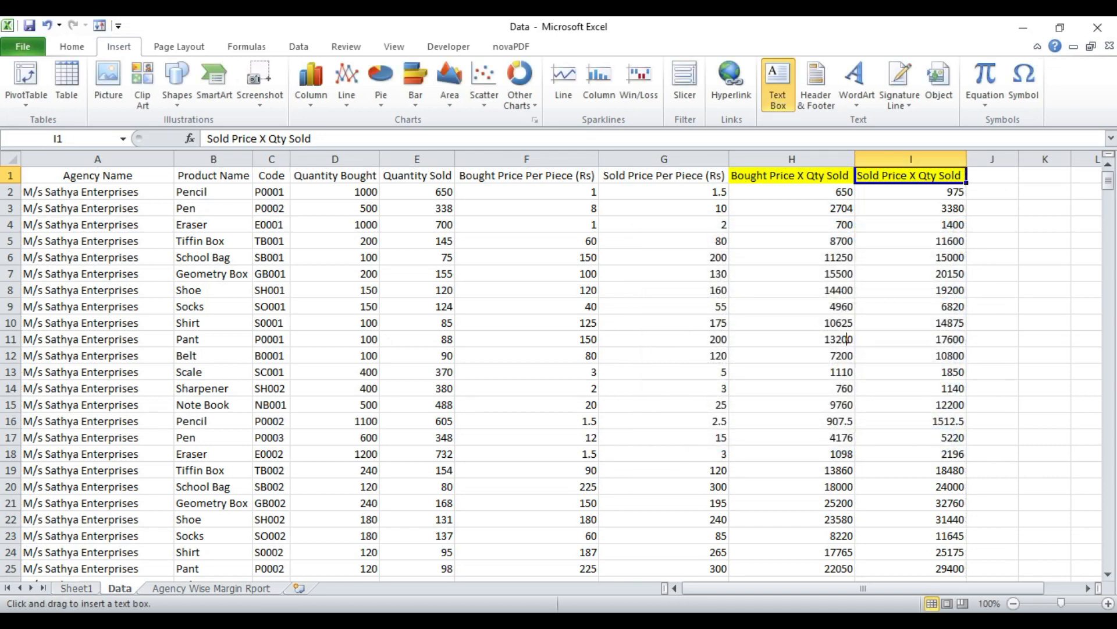
Step: Create a PivotTable from the range Data!$A$1:$I$505 on a new worksheet
key("alt")
key("n")
key("v")
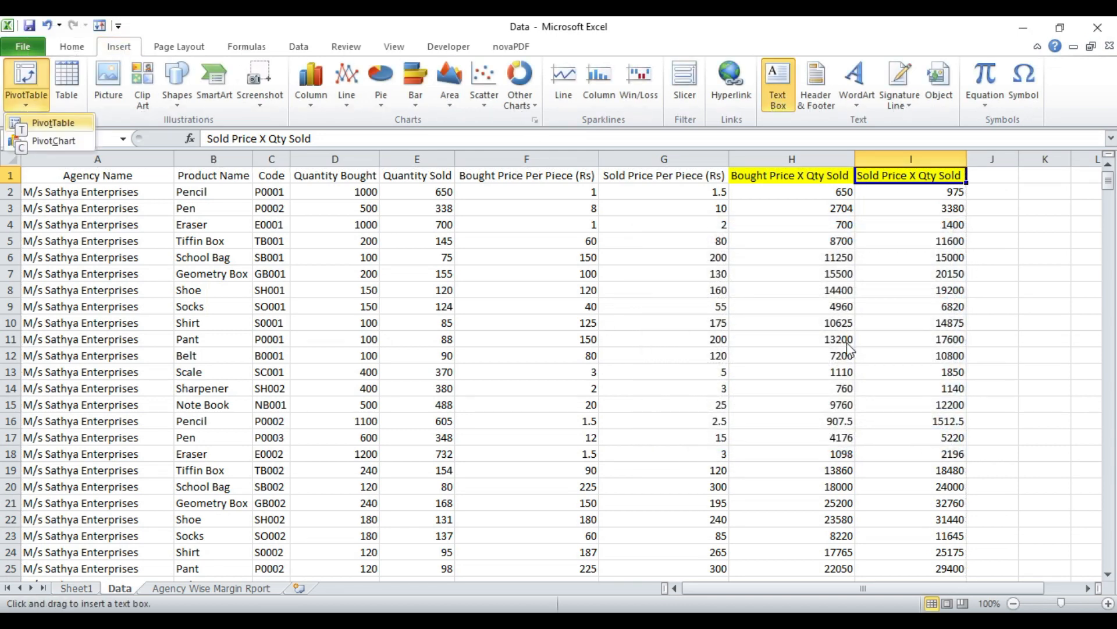
key("t")
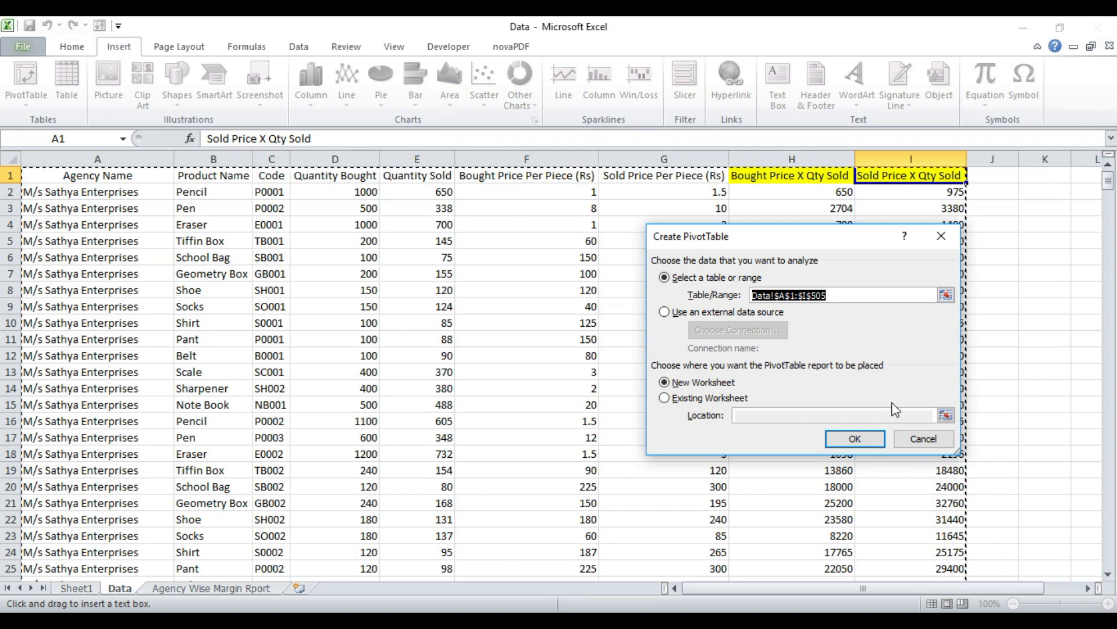
left_click(871, 442)
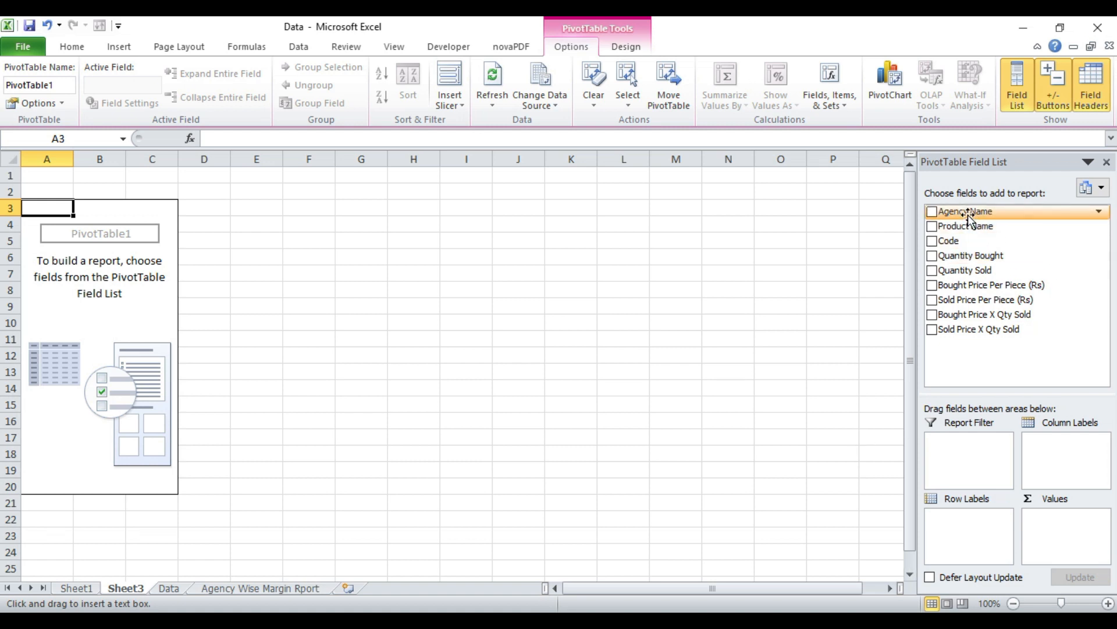
Step: Add Agency Name to the PivotTable's row labels and sum Bought Price X Qty Sold and Sold Price X Qty Sold as values
left_click_drag(984, 216, 983, 519)
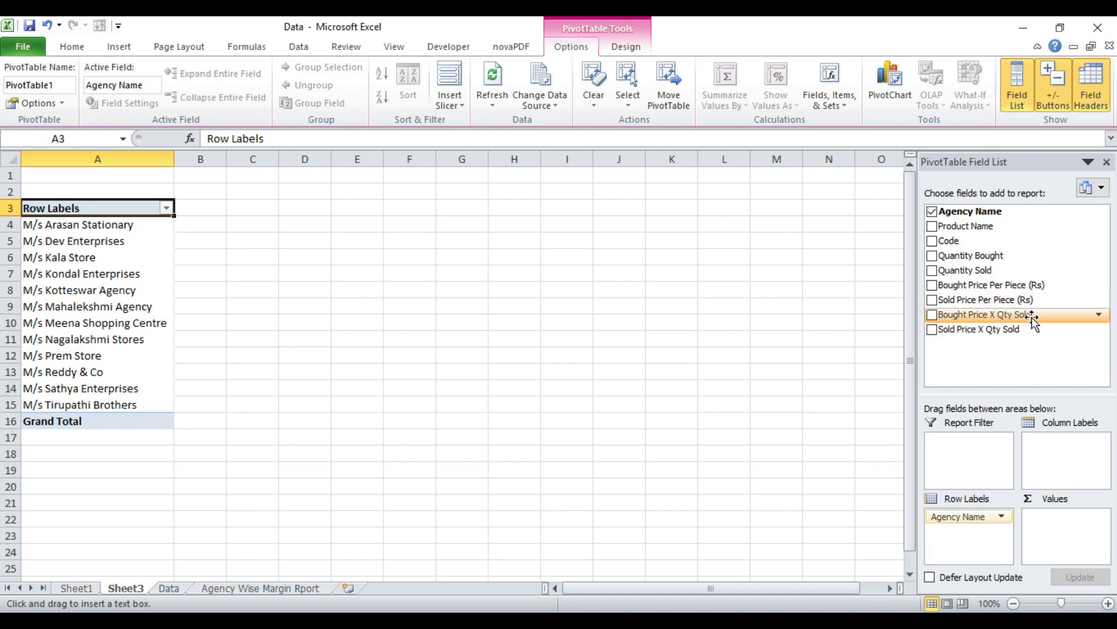
left_click_drag(1032, 315, 1068, 538)
left_click_drag(1006, 338, 1068, 549)
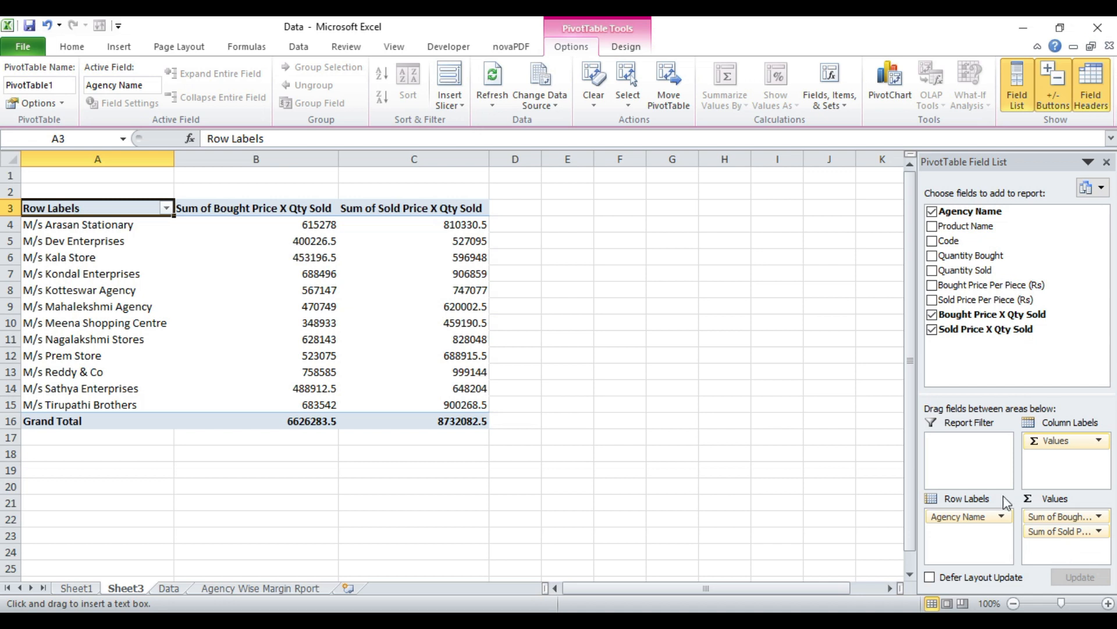
mouse_move(290, 271)
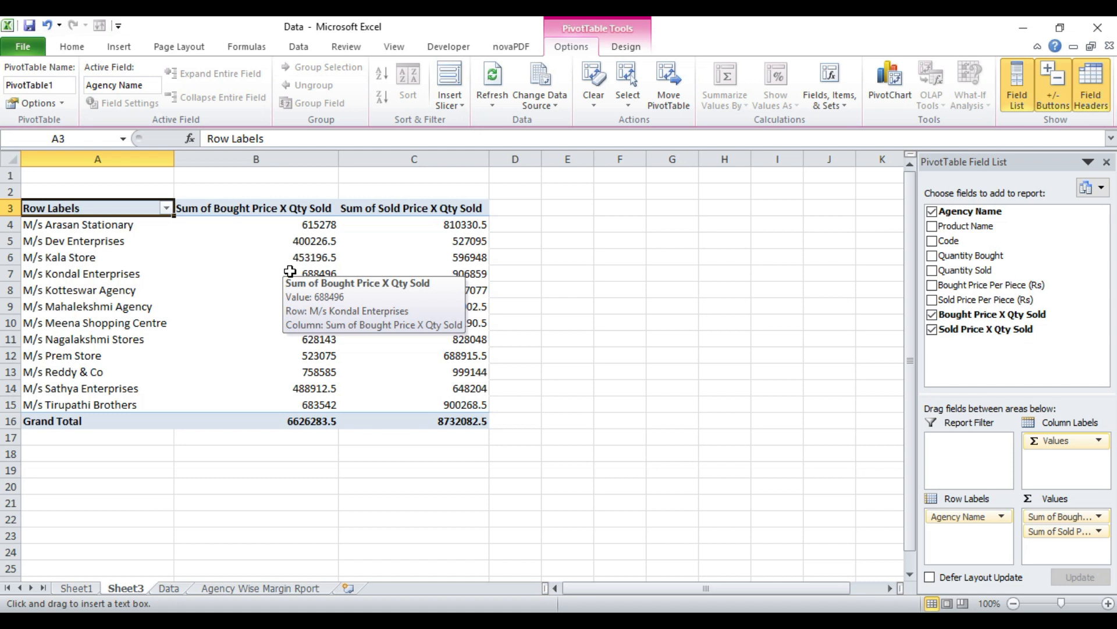
mouse_move(449, 254)
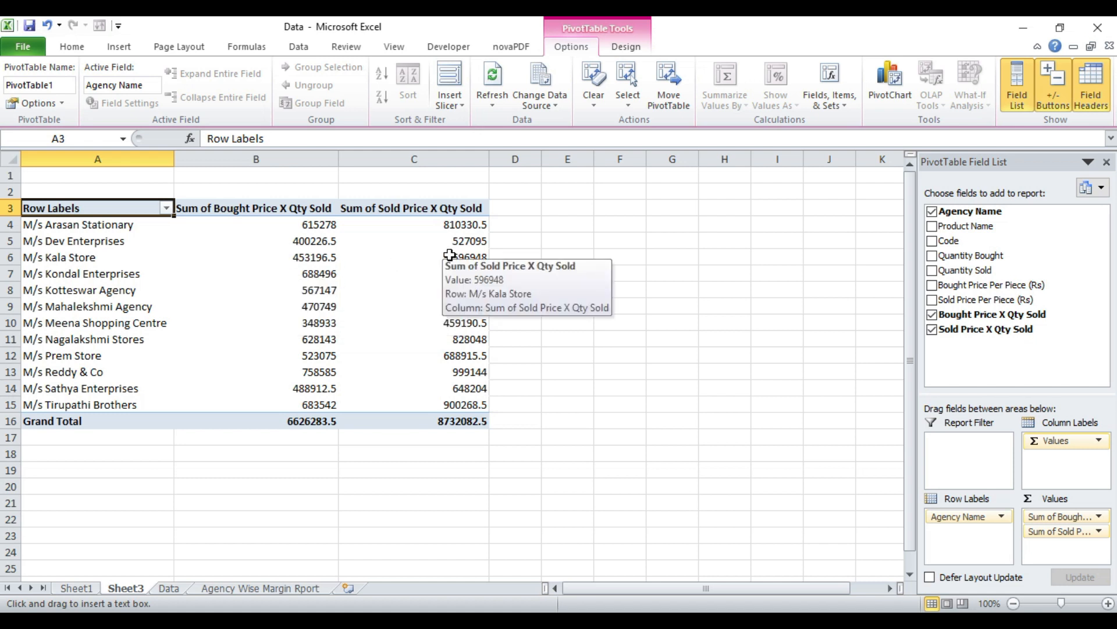
Step: Copy the PivotTable rows A4:C15 without the grand total and paste them at B4 of the Agency Wise Margin Rport sheet
key("Down")
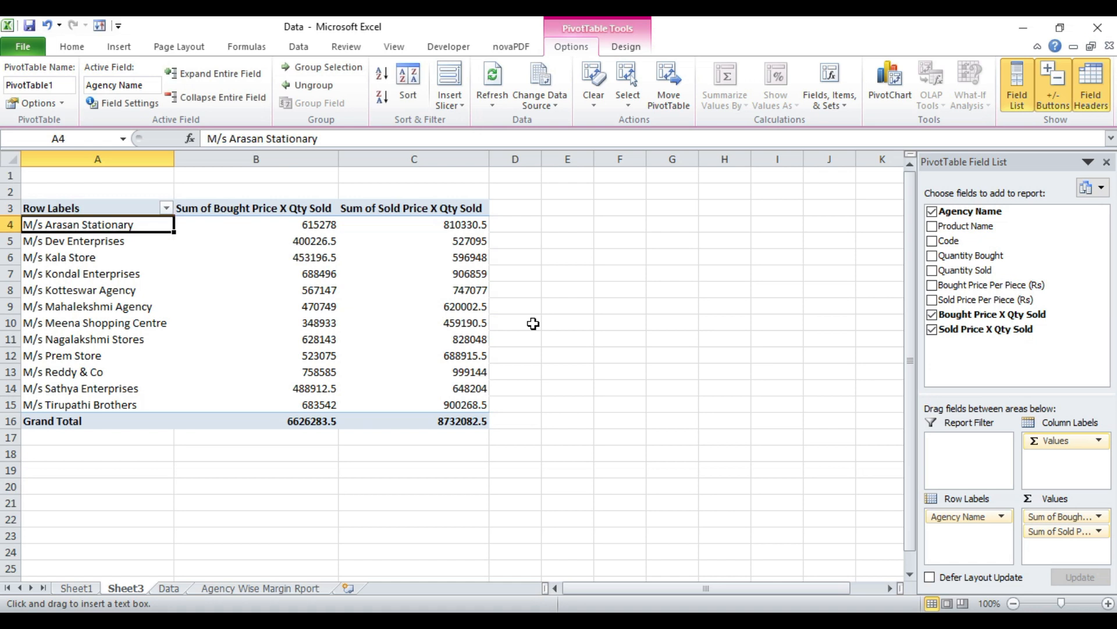
key("shift+Right")
key("shift+Right")
key("ctrl+shift+Down")
key("shift+Up")
key("ctrl+c")
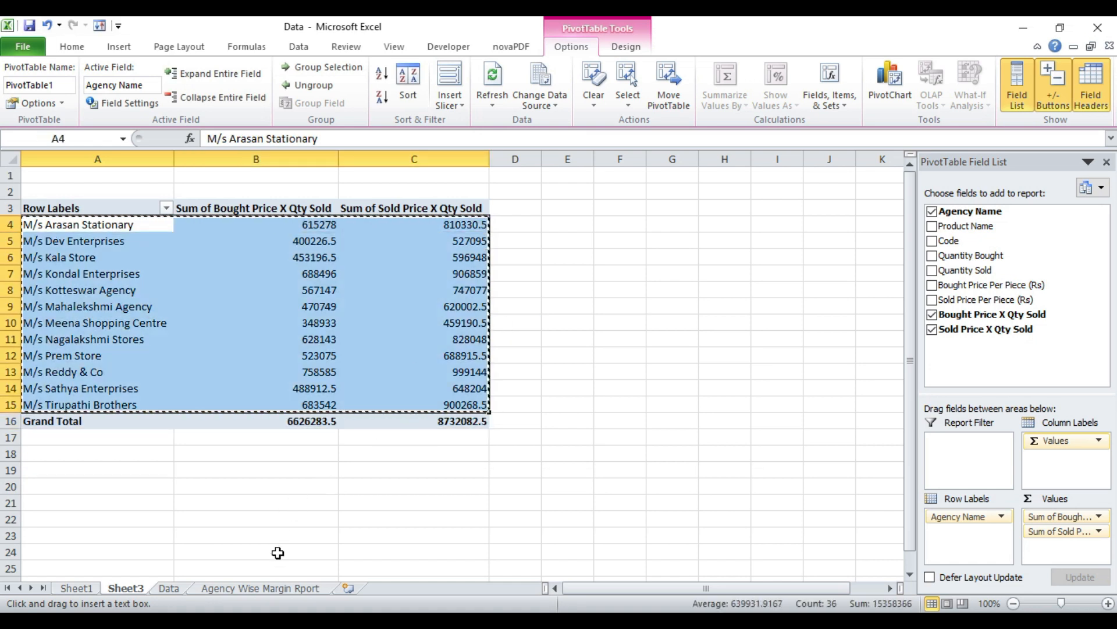
left_click(278, 591)
left_click(107, 229)
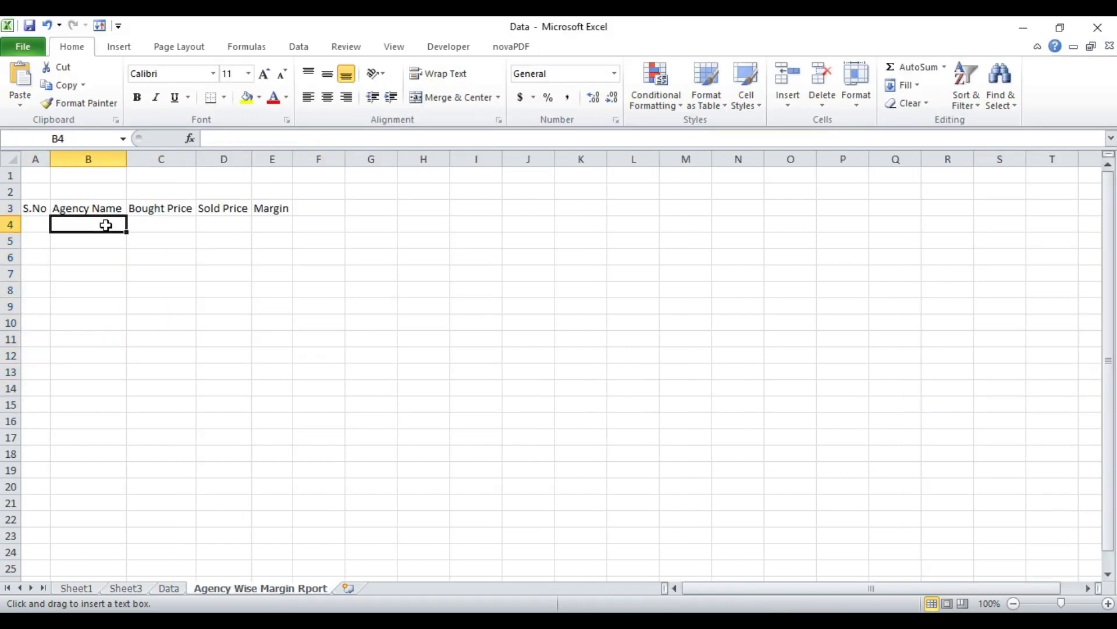
key("ctrl+v")
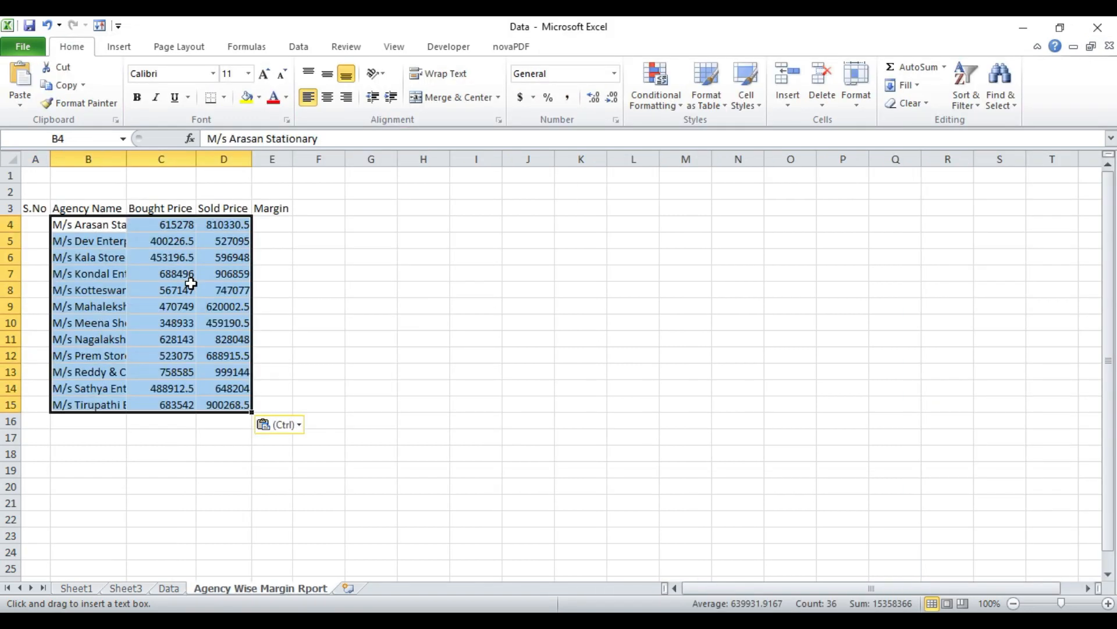
Step: AutoFit the column widths to the contents of the report table A3:E15
left_click(192, 305)
key("ctrl+Up")
key("Left")
key("Left")
key("shift+Right")
key("shift+Right")
key("shift+Right")
key("shift+Right")
key("shift+Down")
key("shift+Down")
key("shift+Down")
key("shift+Down")
key("shift+Down")
key("shift+Down")
key("shift+Down")
key("shift+Down")
key("shift+Down")
key("shift+Down")
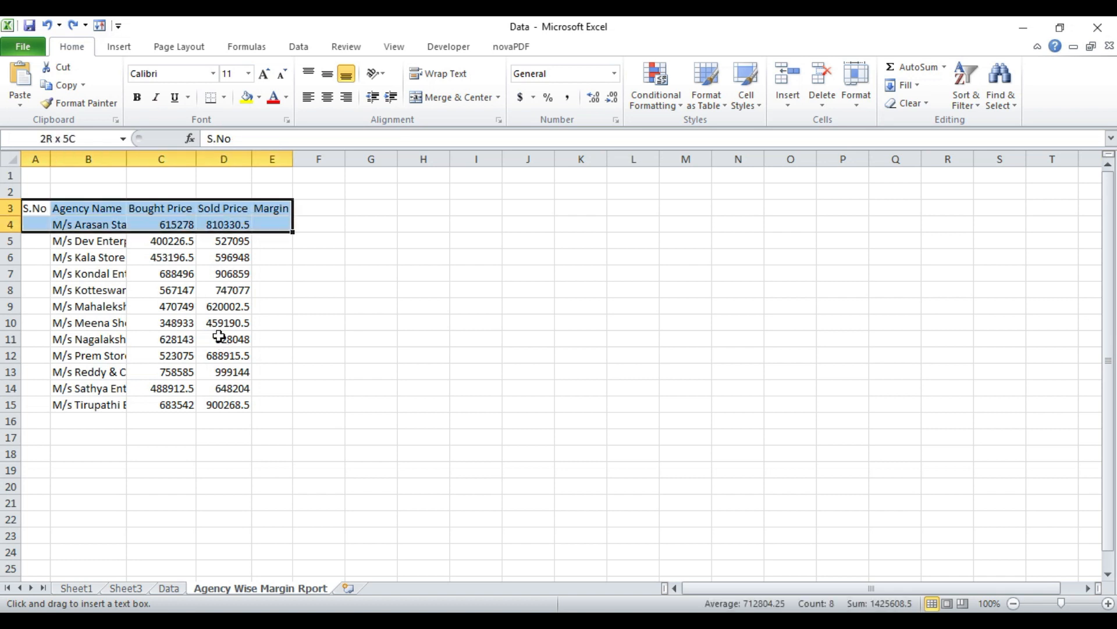
key("shift+Down")
key("shift+Down")
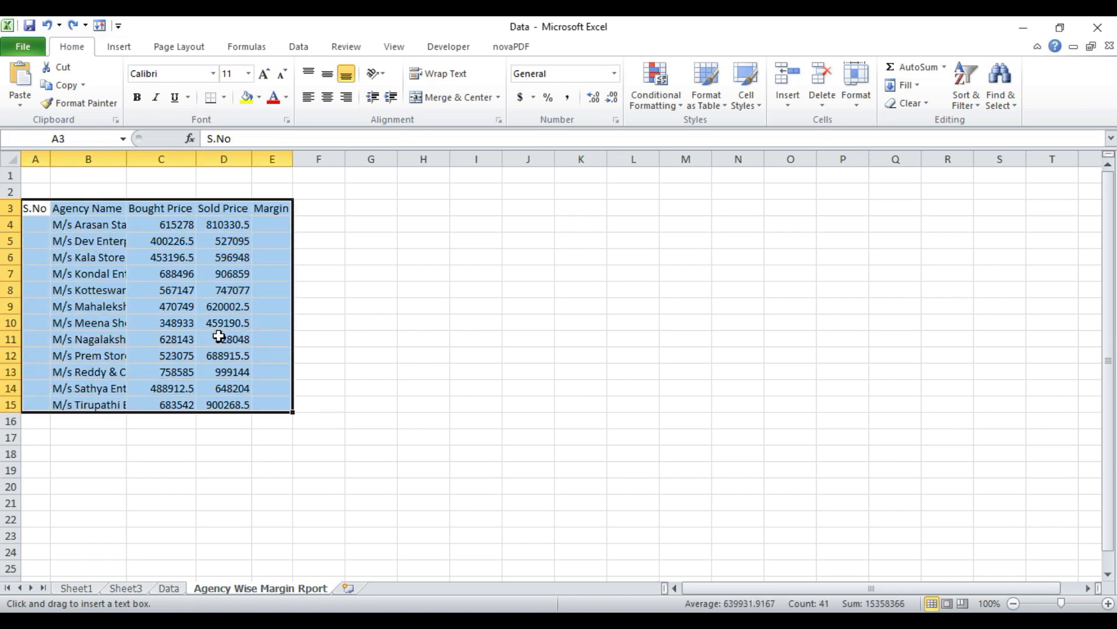
key("alt+o")
key("c")
key("a")
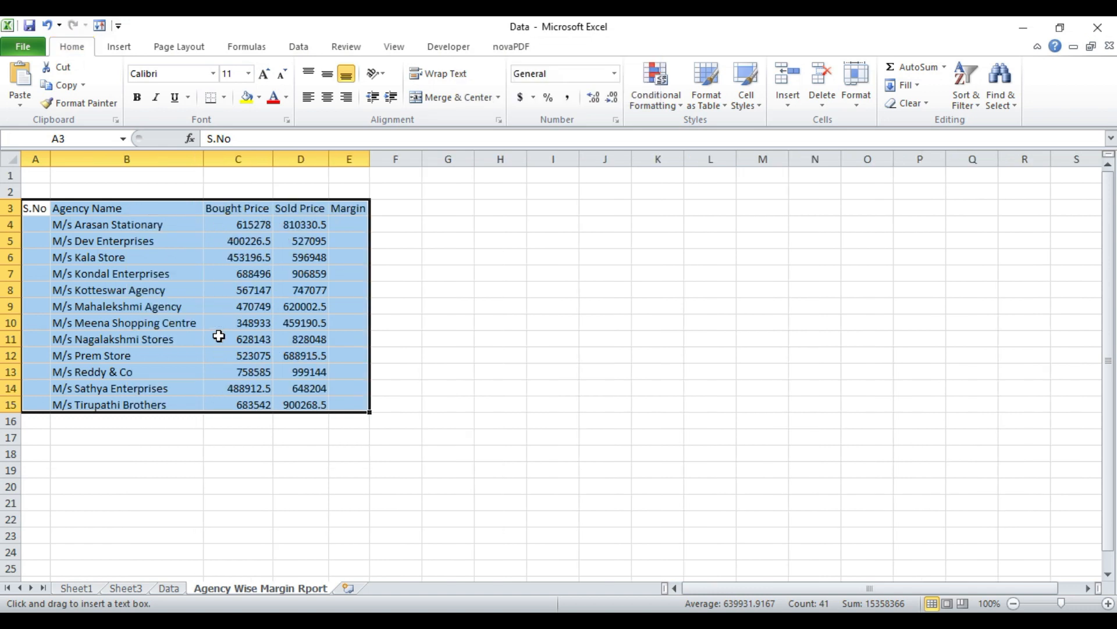
Step: Calculate the first agency's margin in E4 with =D4-C4 and fill the formula down to E15
left_click(136, 211)
key("Left")
key("Right")
key("Right")
key("Right")
key("Right")
key("Down")
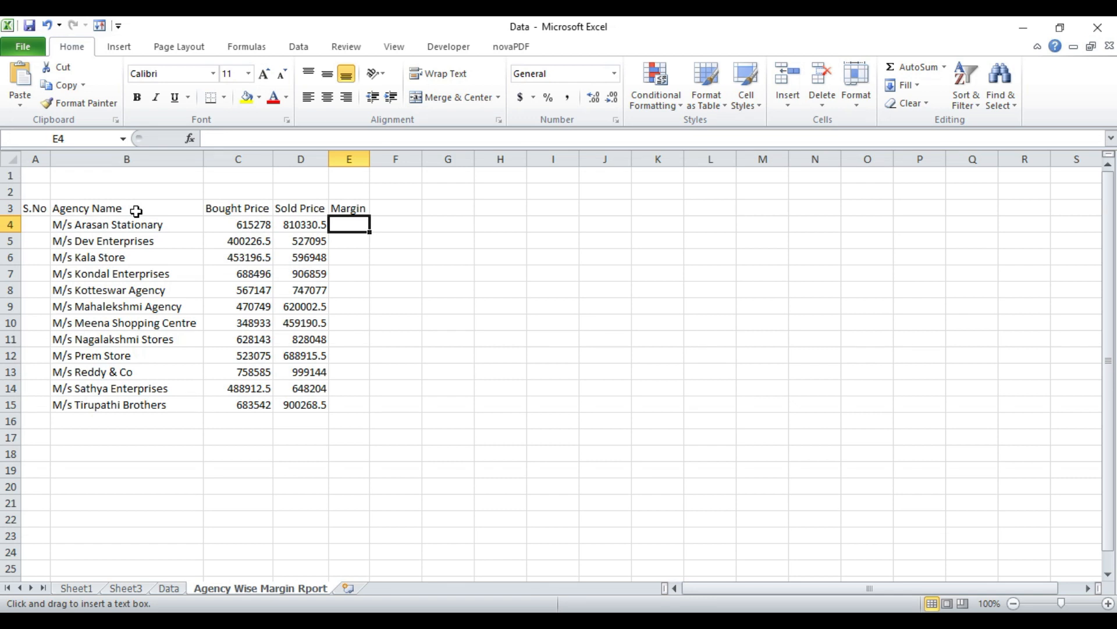
type("=")
key("Left")
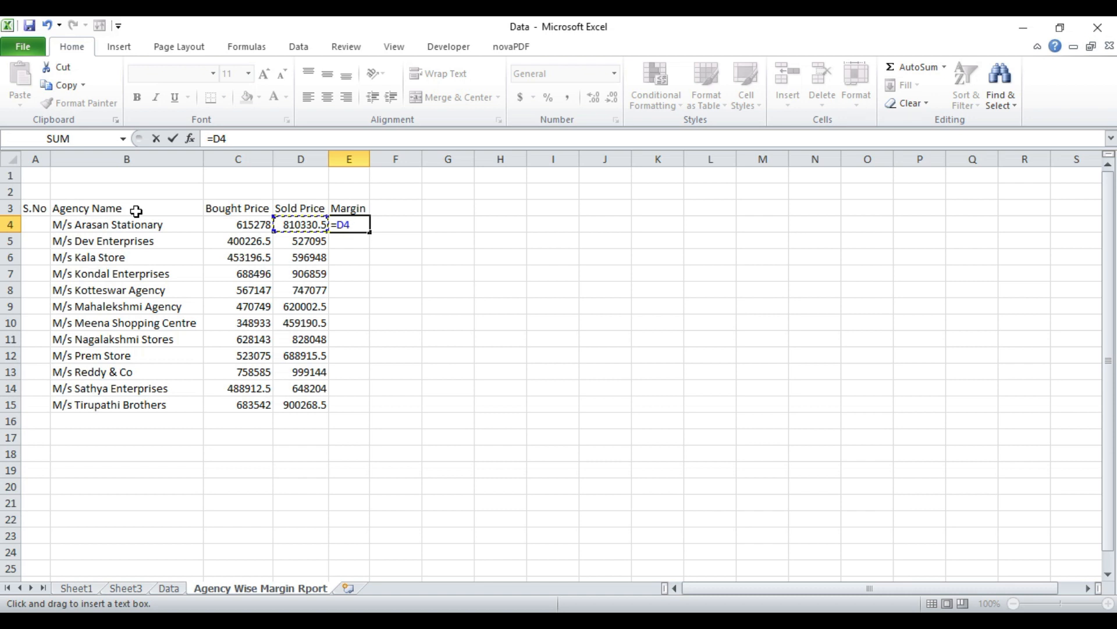
type("-")
key("Left")
key("Left")
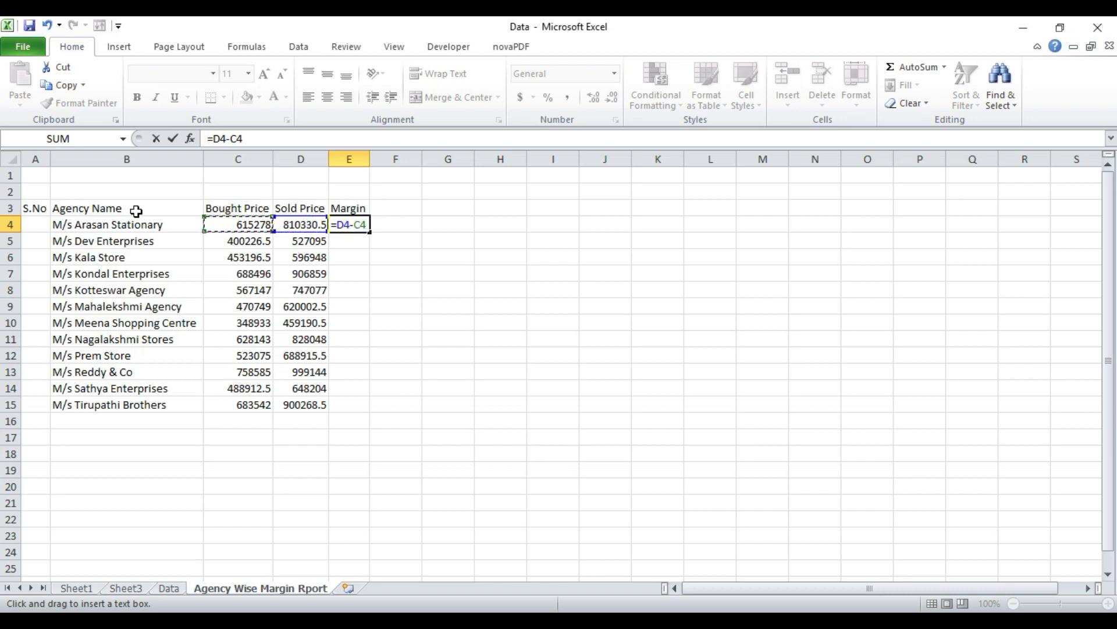
key("ctrl+Return")
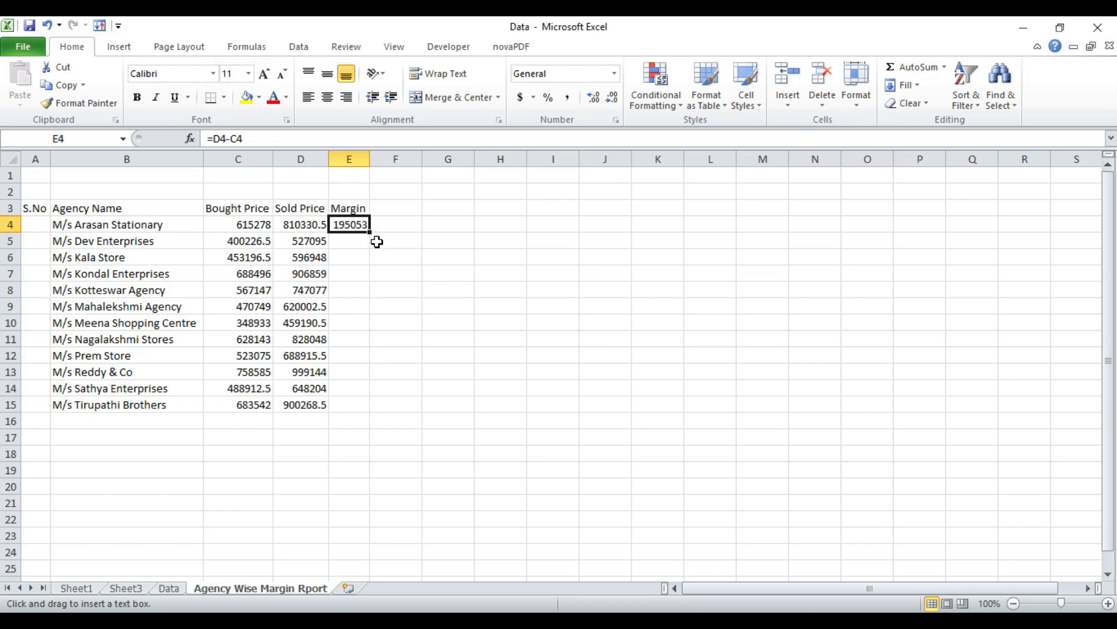
left_click_drag(370, 232, 379, 411)
left_click(309, 403)
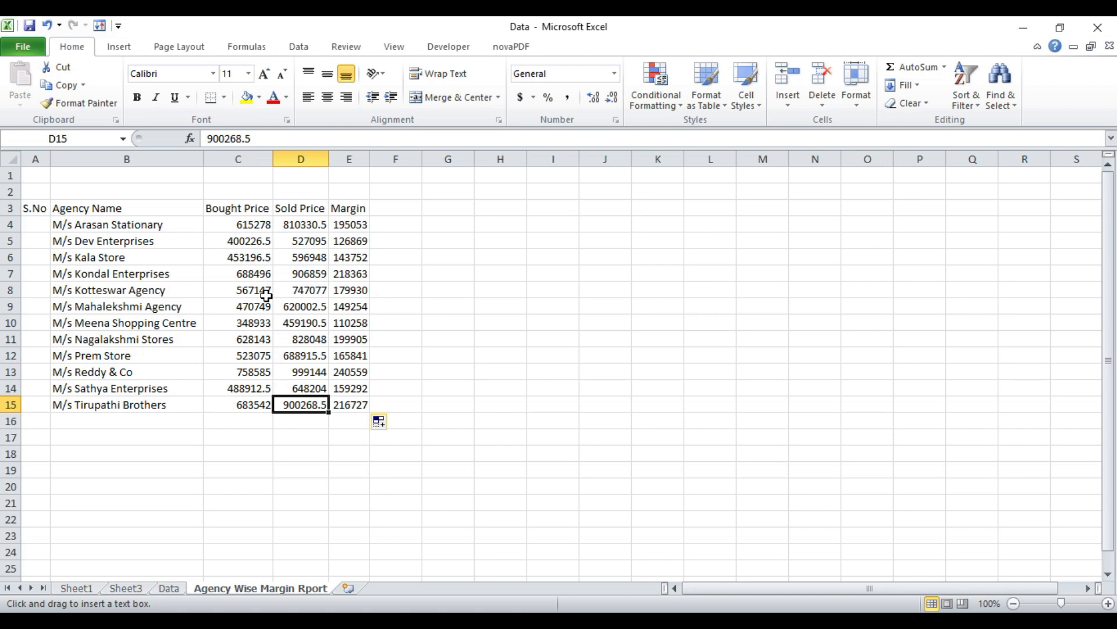
Step: Format the price and margin figures in C4:E15 as numbers without decimal places
left_click(267, 242)
left_click(267, 261)
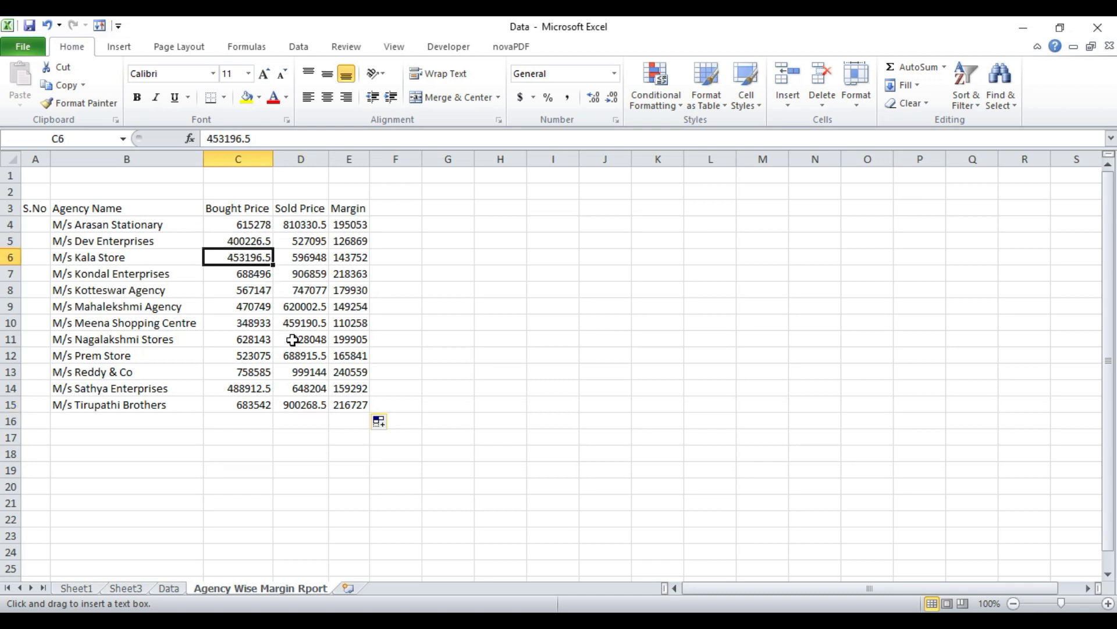
left_click(251, 226)
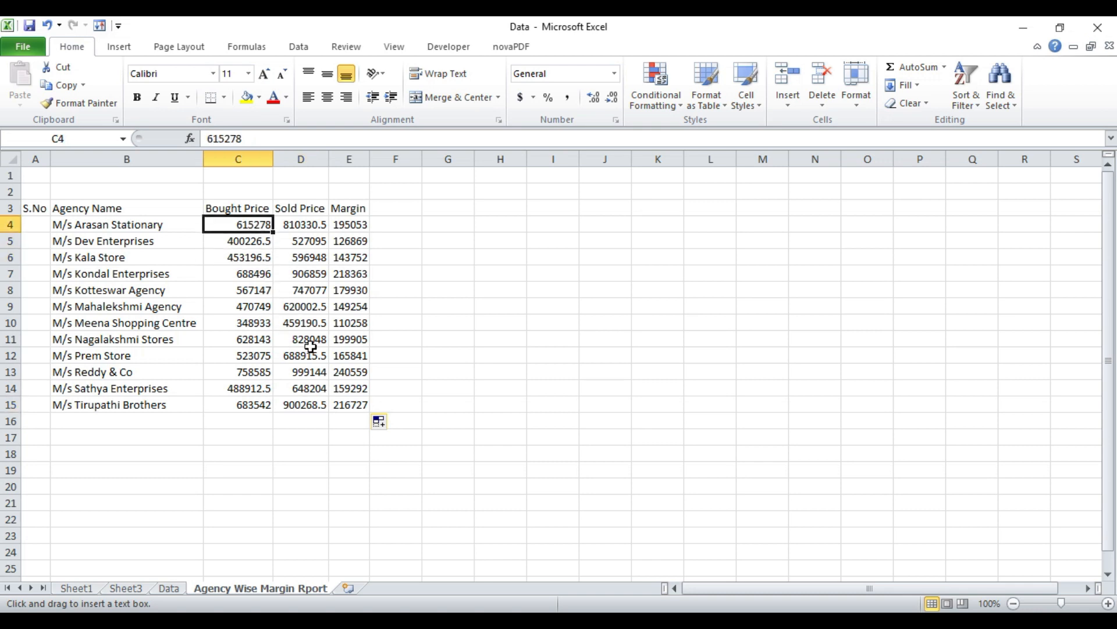
left_click(350, 402, "shift")
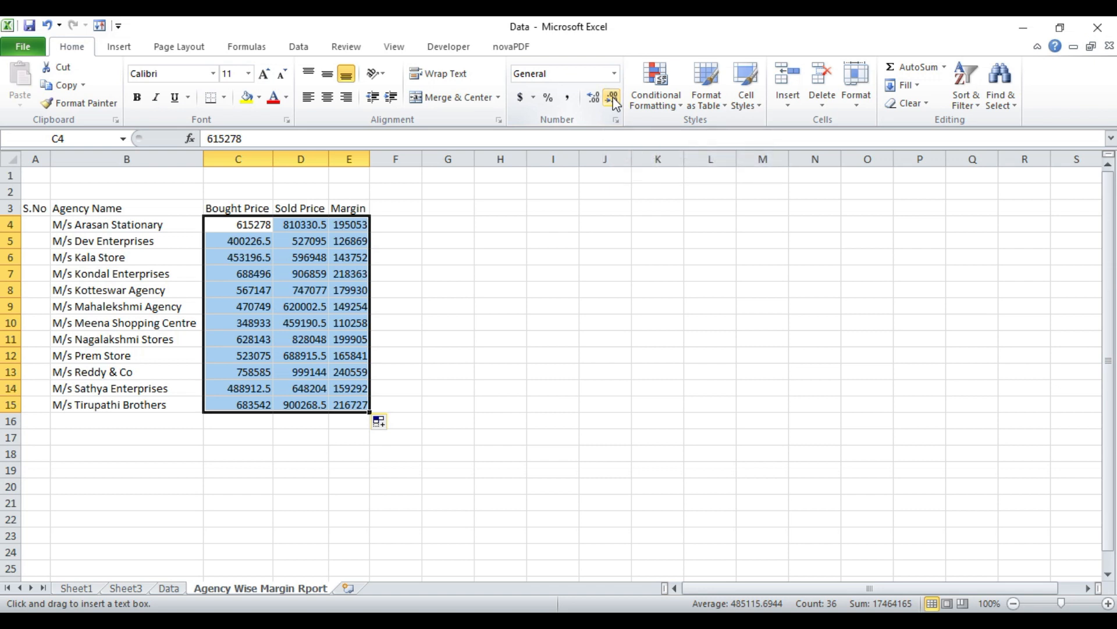
left_click(592, 100)
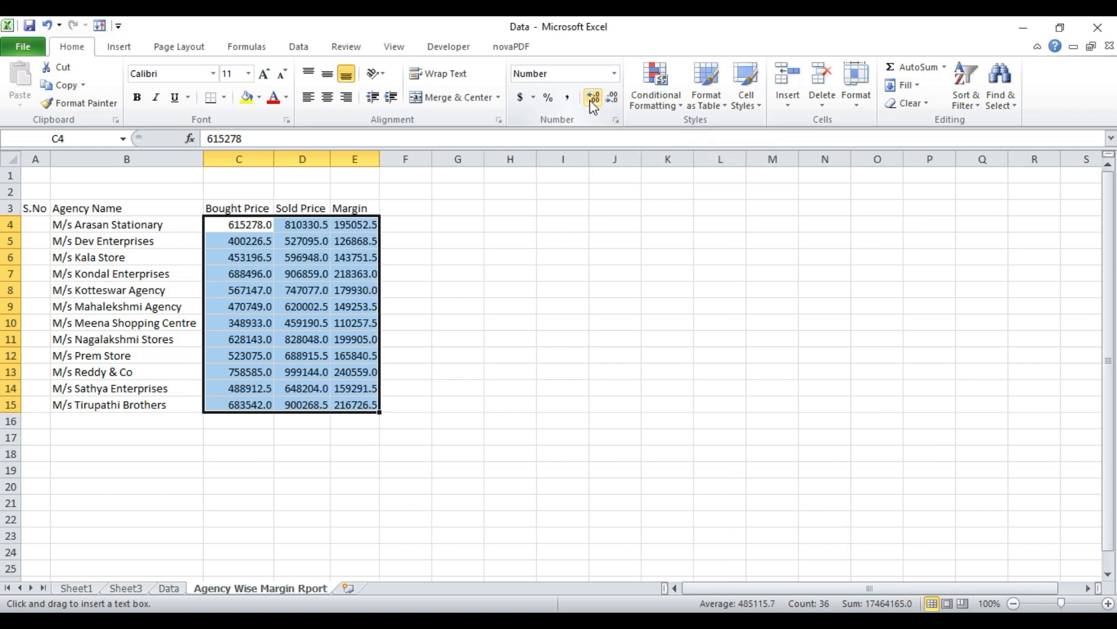
left_click(612, 97)
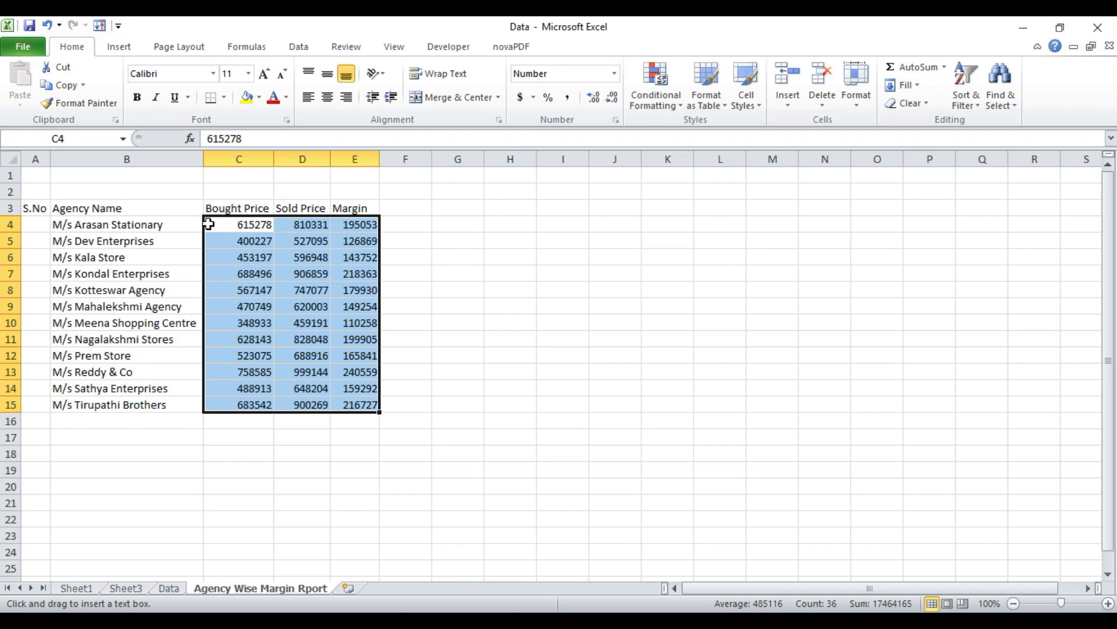
Step: Add filters to the headings of the report table A3:E15
key("Right")
key("Right")
key("Up")
key("Down")
key("Up")
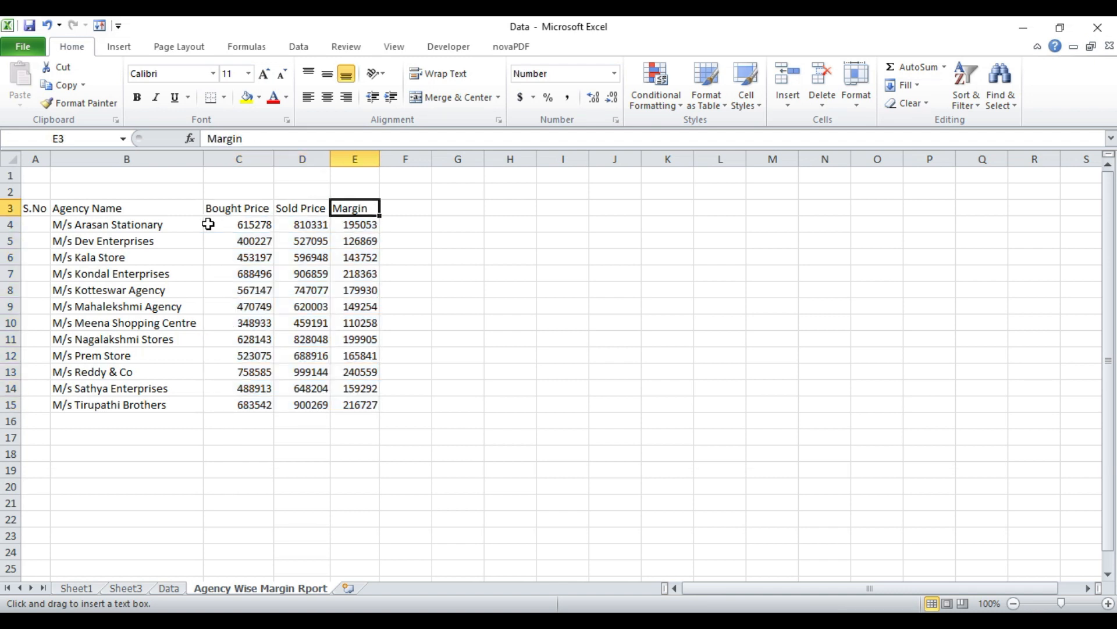
key("Home")
key("ctrl+shift+Right")
key("shift+Down")
key("shift+Down")
key("shift+Down")
key("shift+Down")
key("shift+Down")
key("shift+Down")
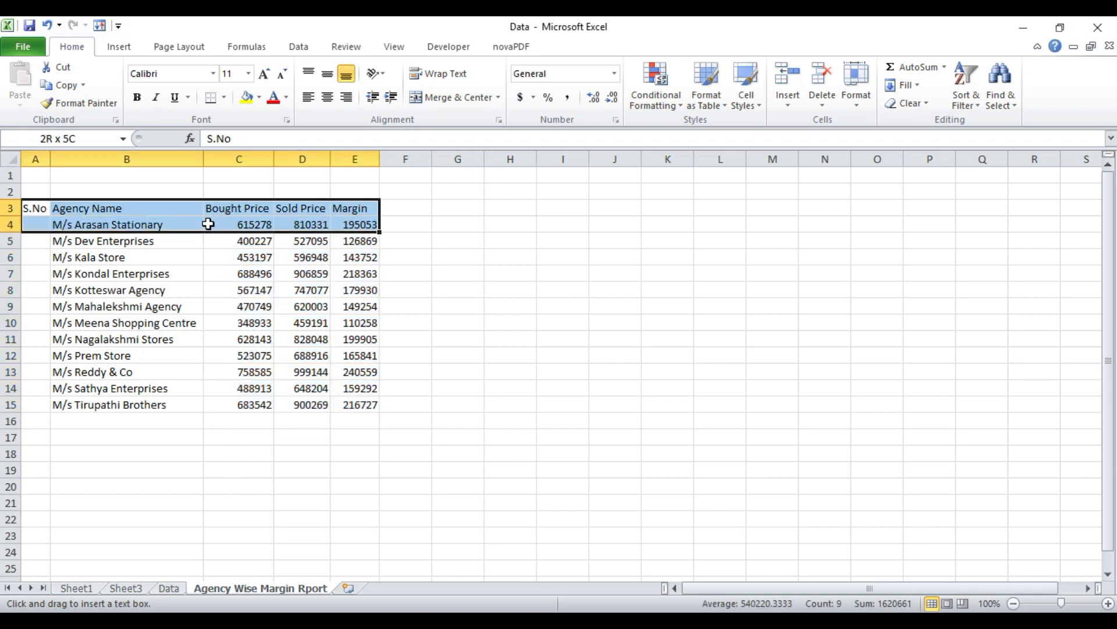
key("shift+Down")
key("shift+Down")
key("shift+Down")
key("shift+Down")
key("shift+Down")
key("shift+Down")
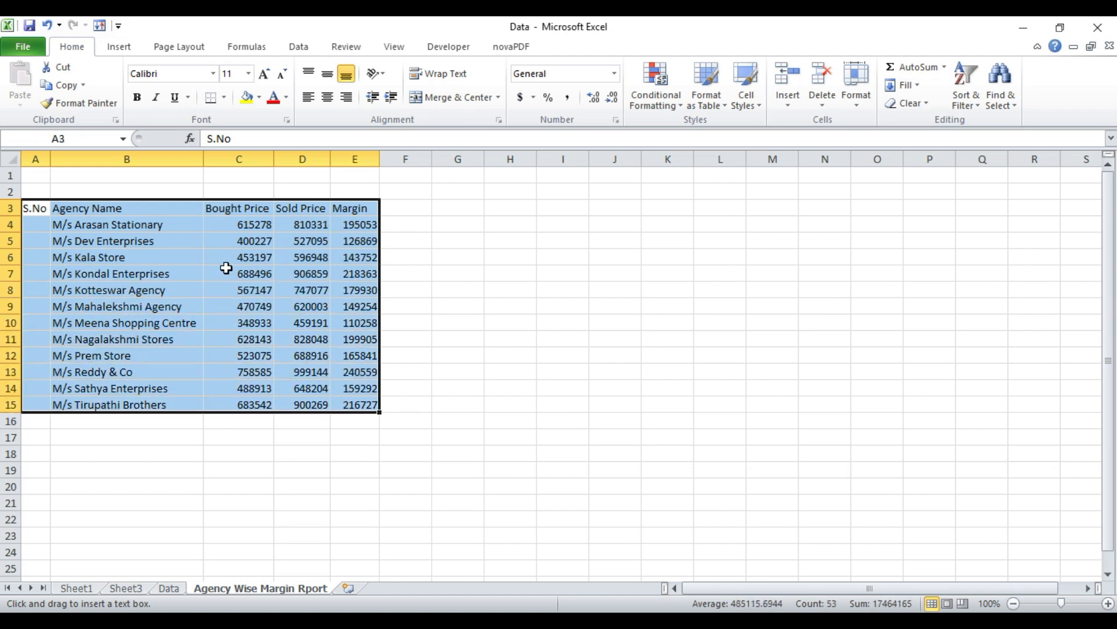
left_click(971, 104)
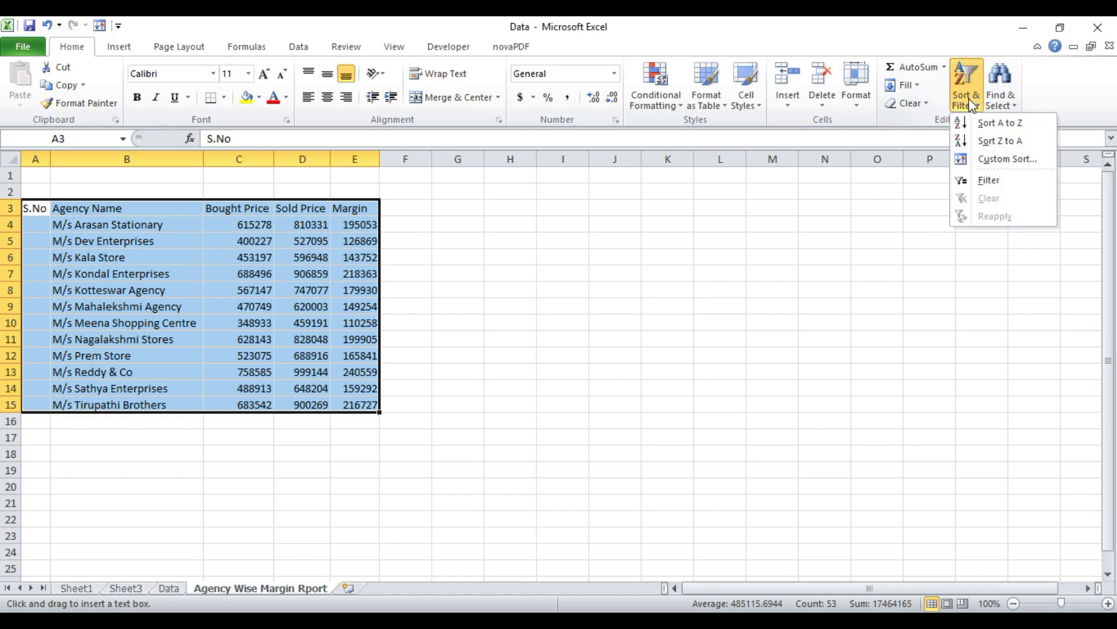
left_click(984, 179)
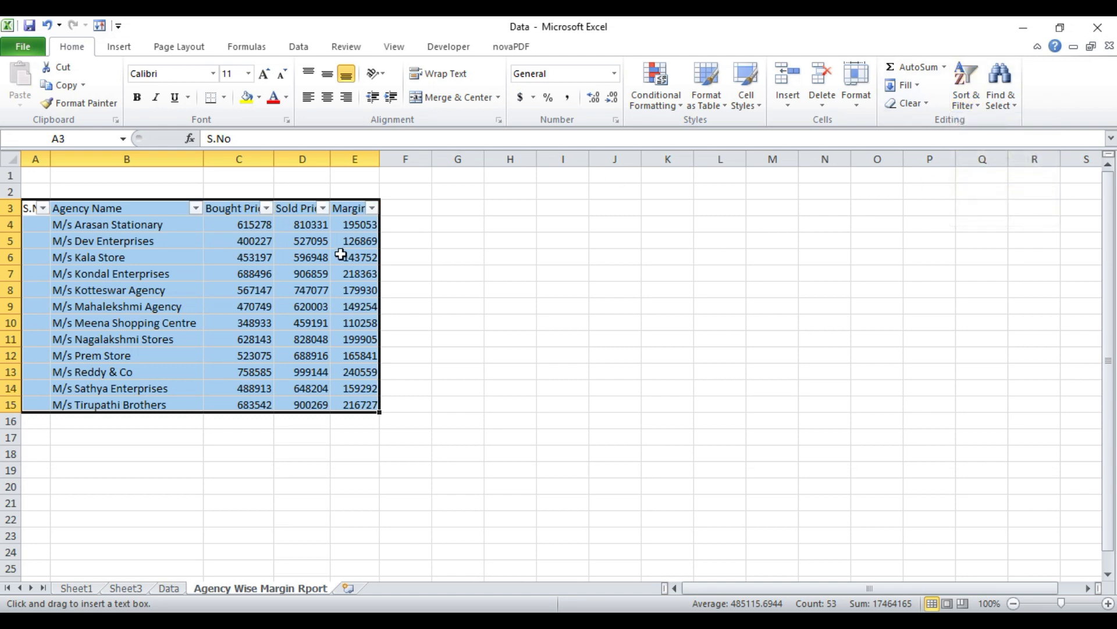
Step: Try sorting the agencies by Margin from largest to smallest, and undo the sort
left_click(372, 208)
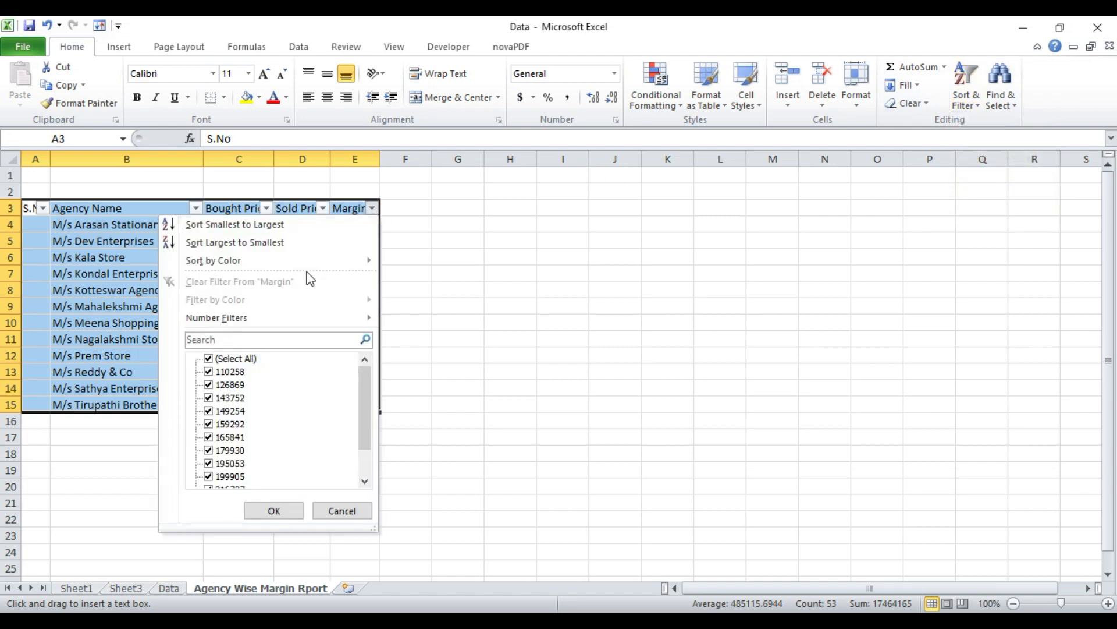
left_click(282, 242)
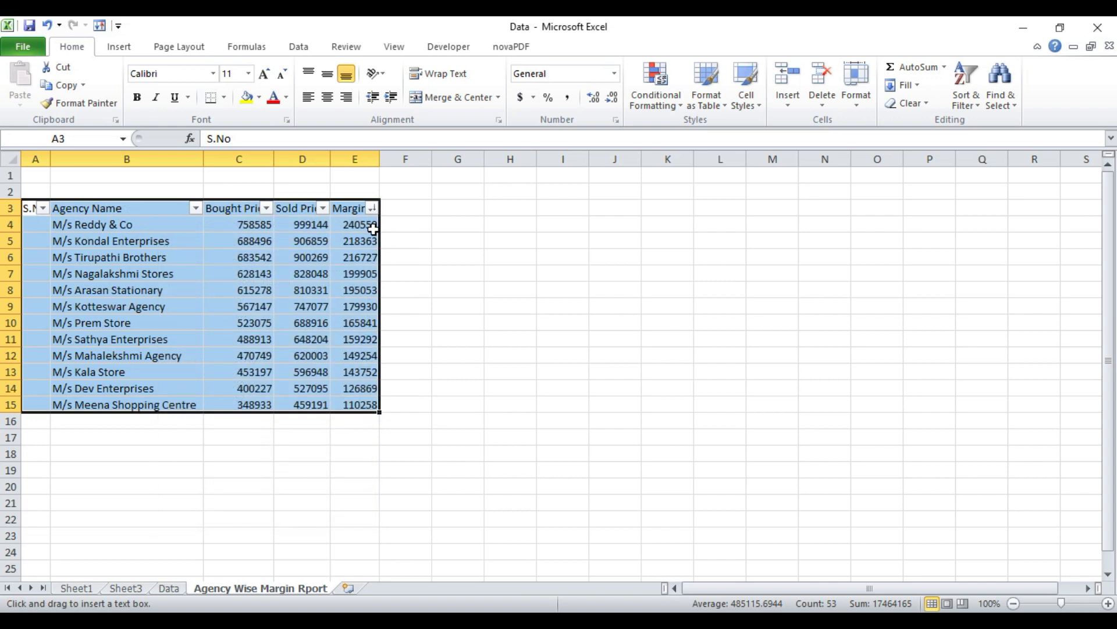
left_click(373, 227)
key("ctrl+z")
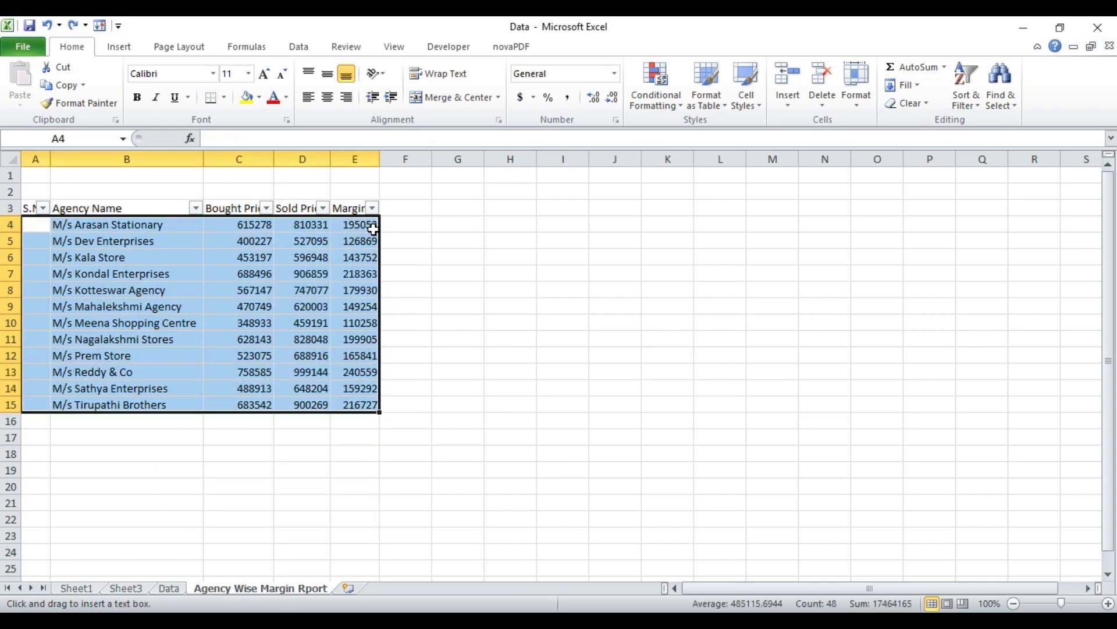
Step: Remove the heading filters and sort the agency rows A4:E15 by Margin values from largest to smallest
left_click(966, 92)
left_click(978, 181)
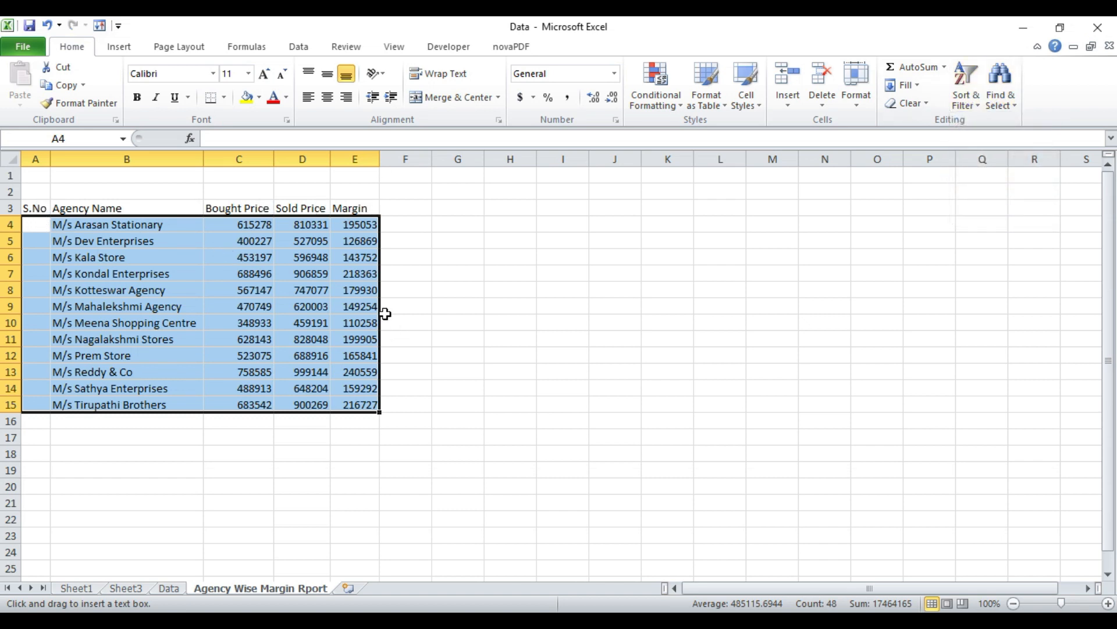
left_click(966, 93)
left_click(981, 163)
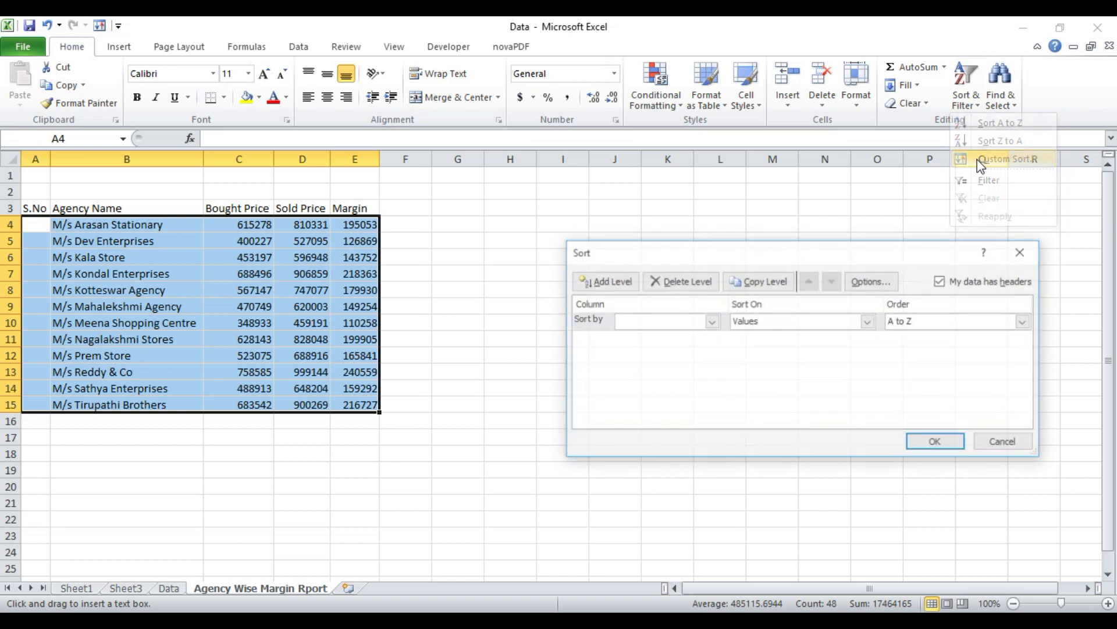
left_click(672, 322)
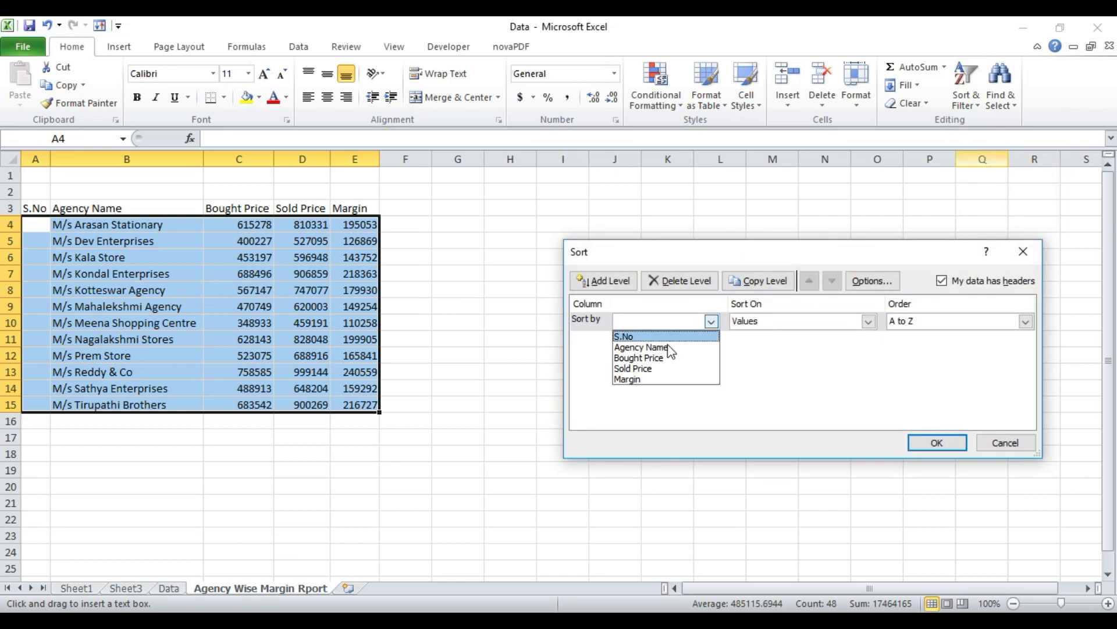
left_click(669, 379)
left_click(926, 329)
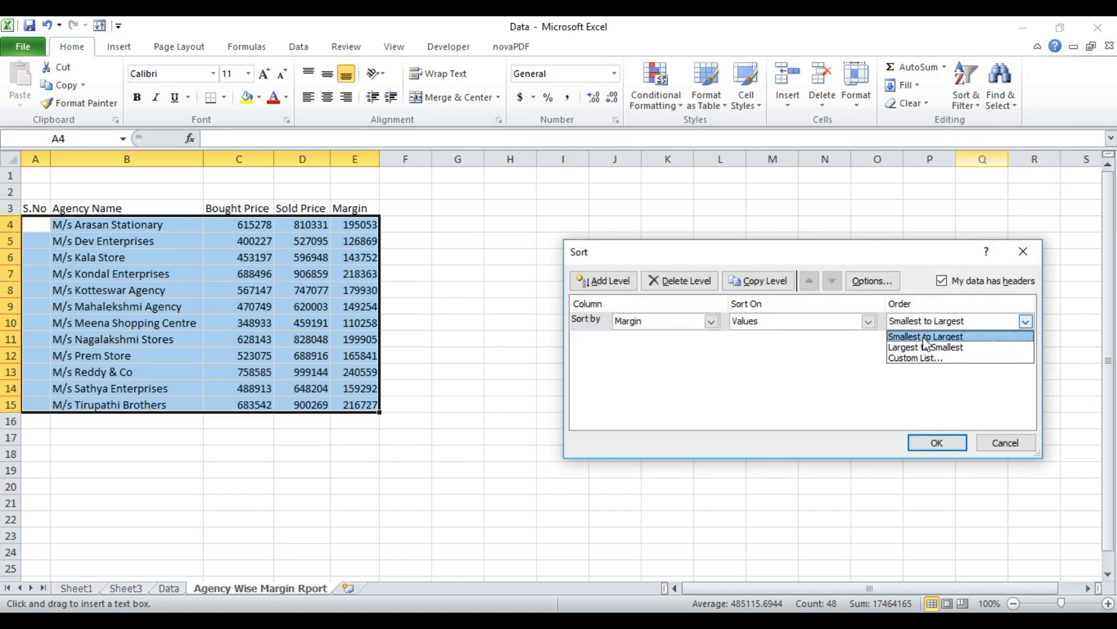
left_click(923, 344)
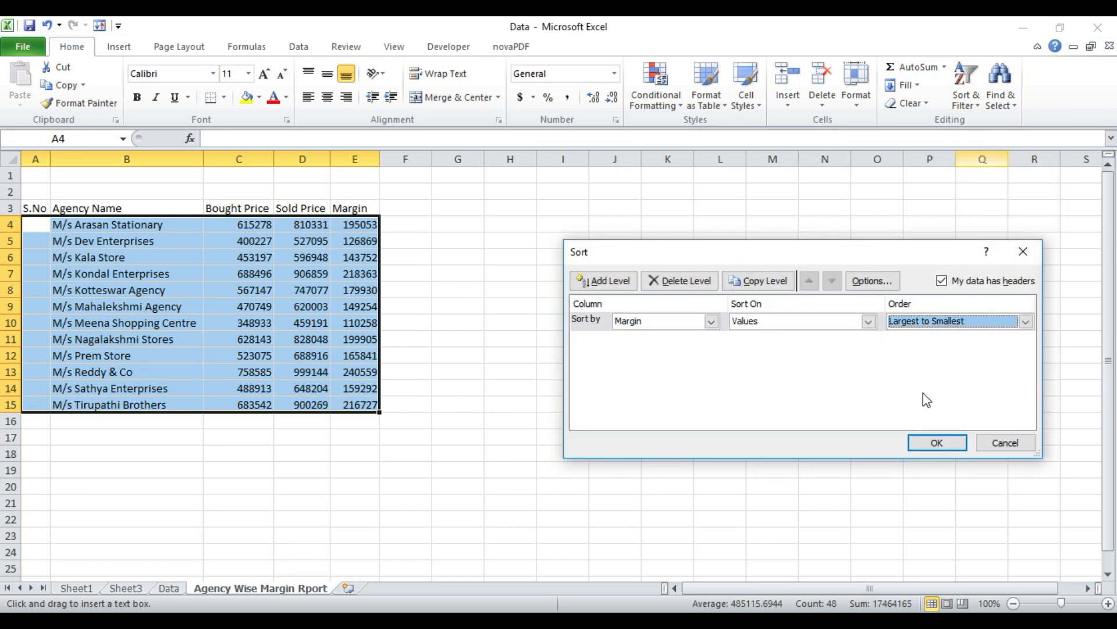
left_click(933, 444)
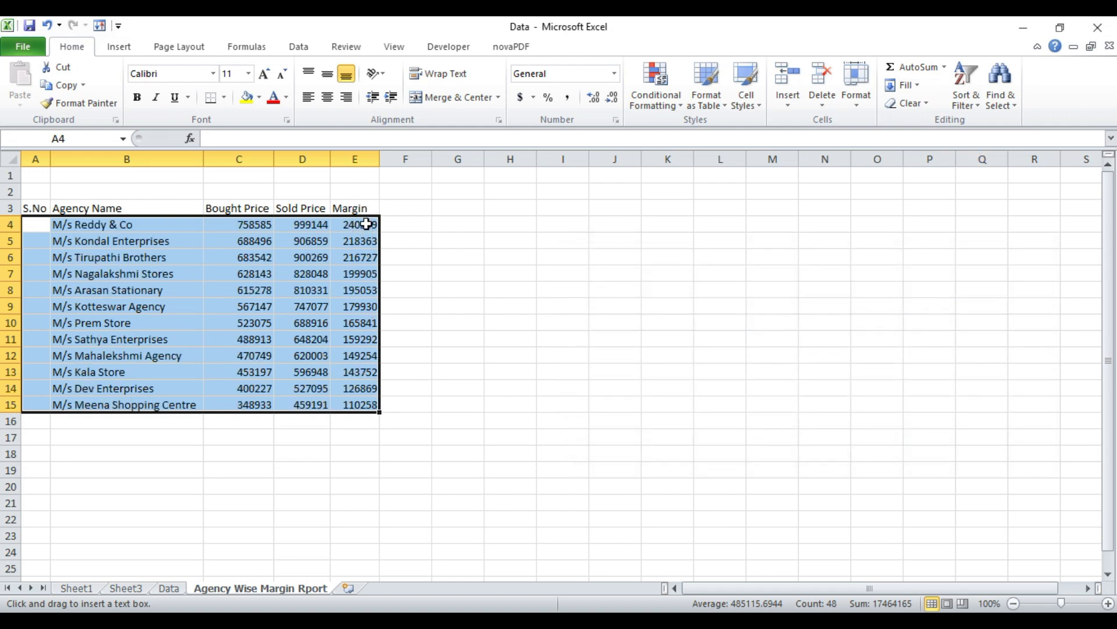
left_click(366, 224)
left_click(366, 390)
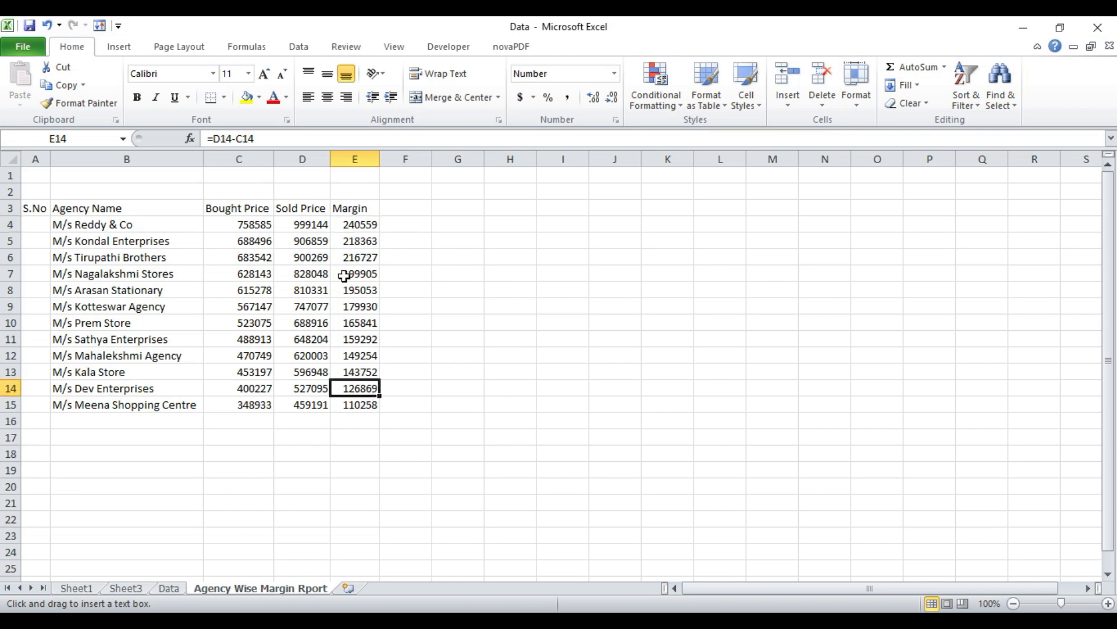
left_click(250, 211)
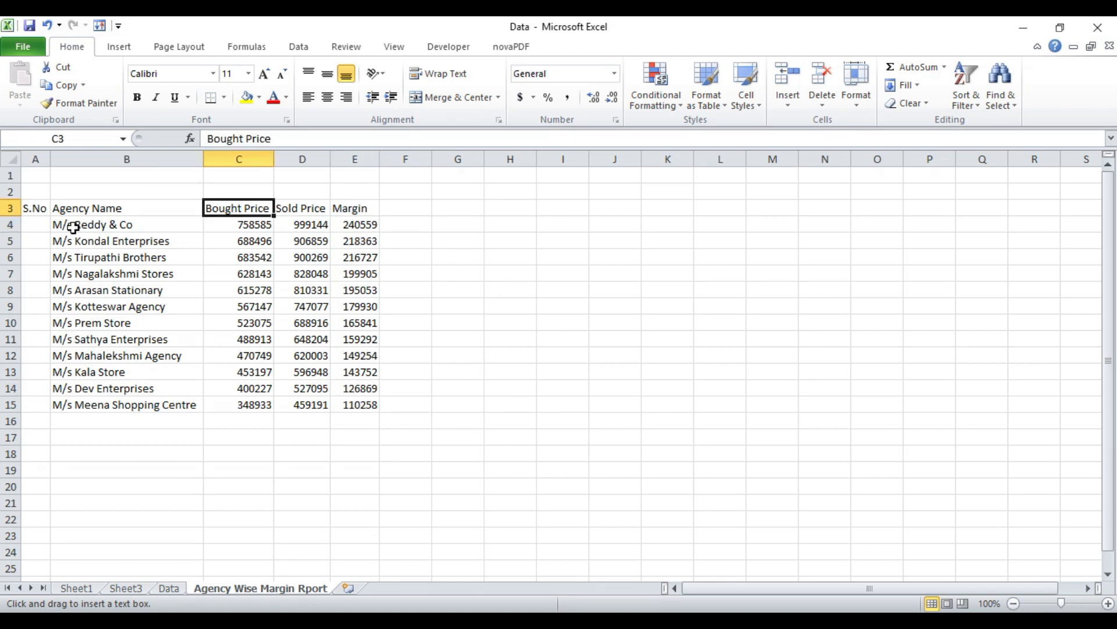
Step: Number the agencies in the S.No column from 1 in A4 to 12 in A15
left_click(45, 224)
type("1")
key("Return")
type("2")
key("Return")
key("Up")
key("shift+Up")
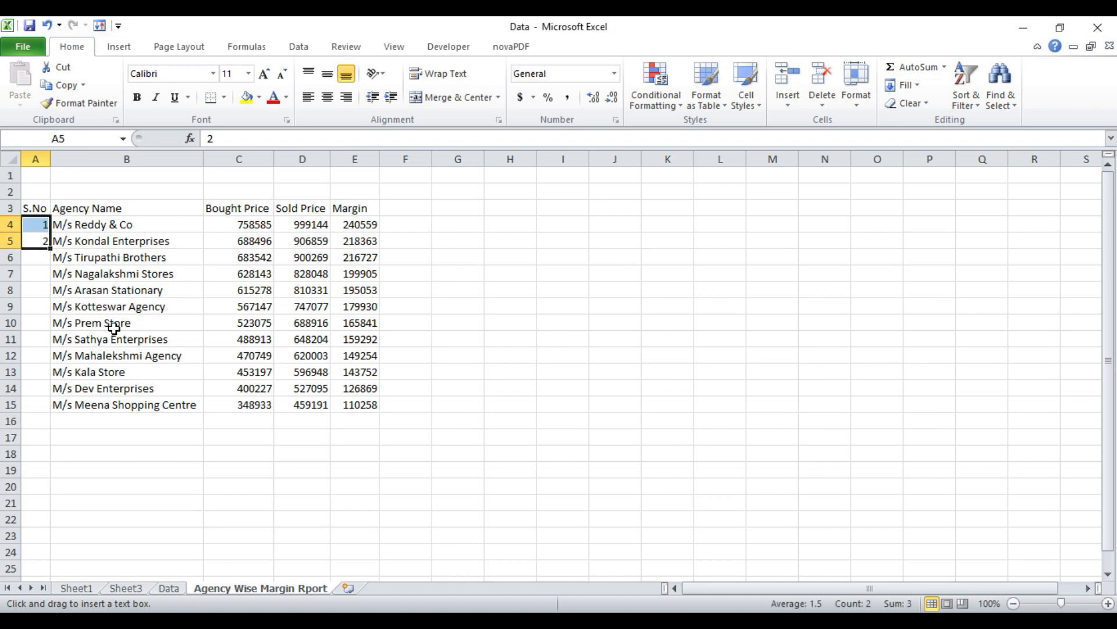
left_click_drag(52, 250, 52, 410)
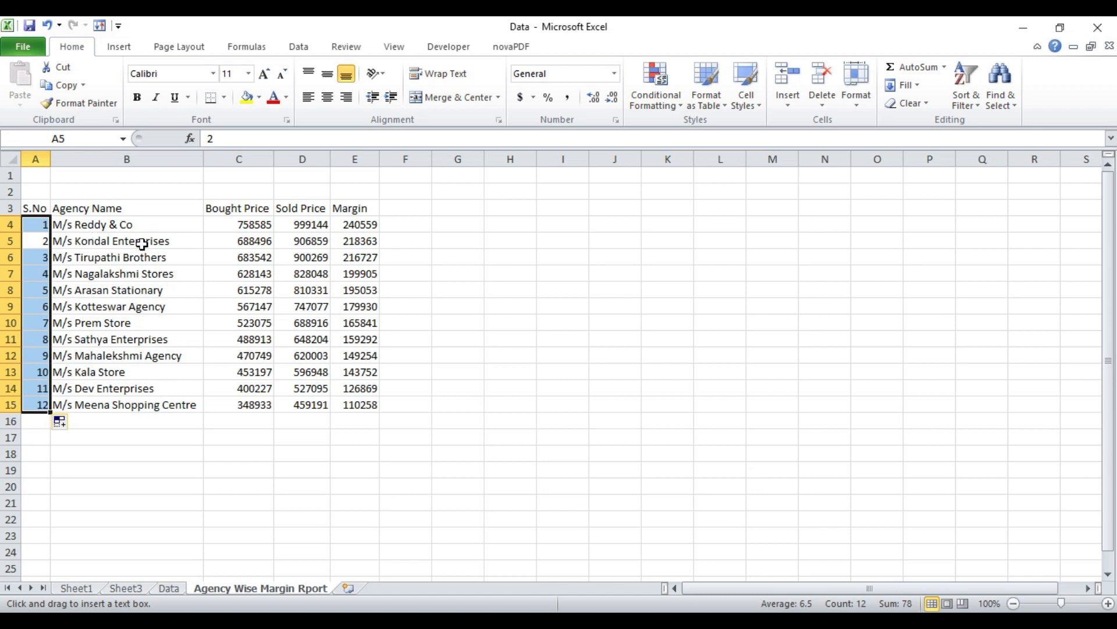
Step: Center the report table A3:E15 vertically and horizontally, and left-align the agency names in B4:B15
left_click(36, 208)
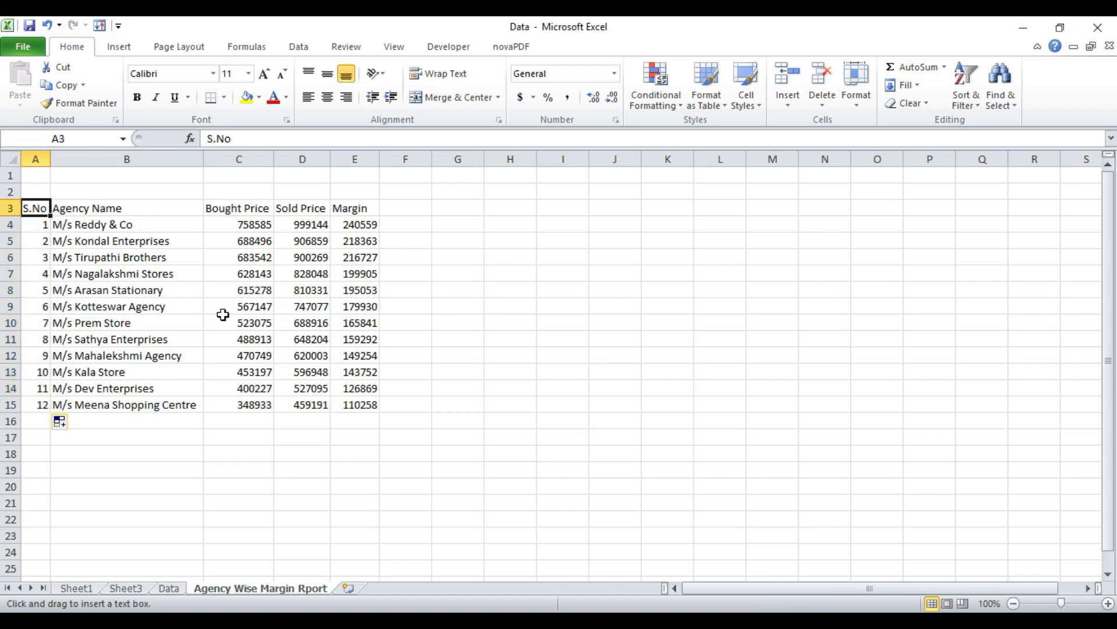
left_click(357, 403, "shift")
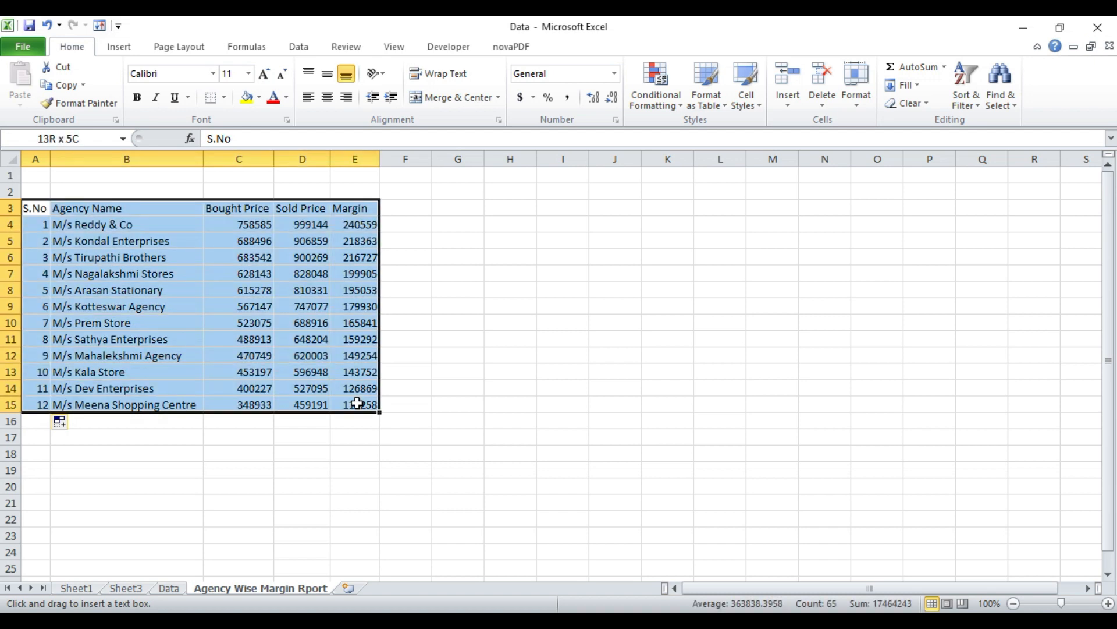
left_click(328, 75)
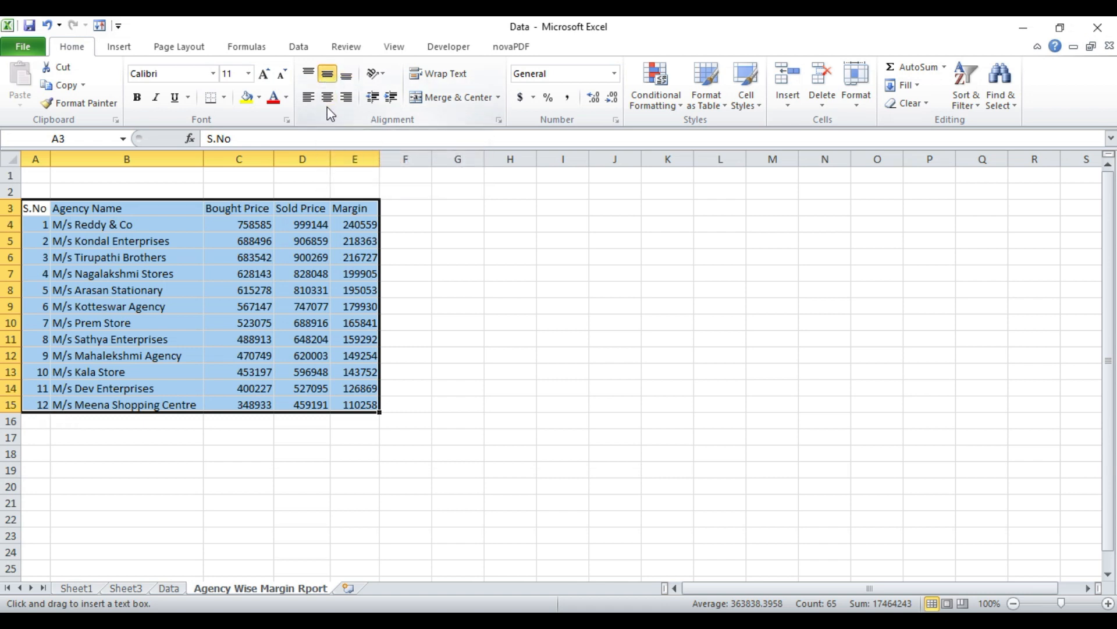
left_click(328, 97)
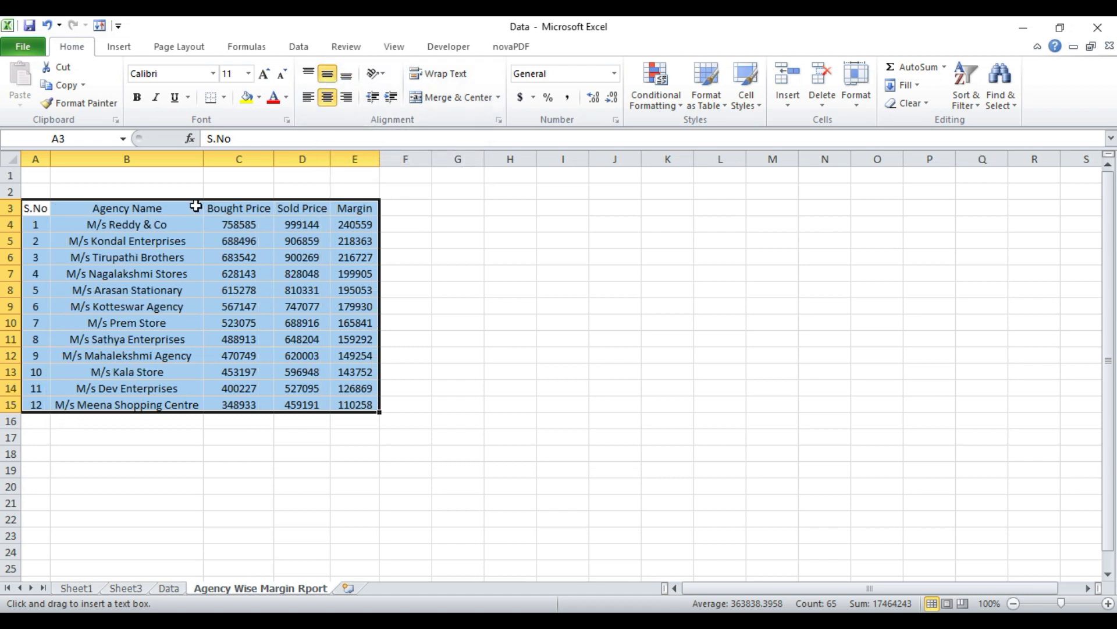
left_click(166, 226)
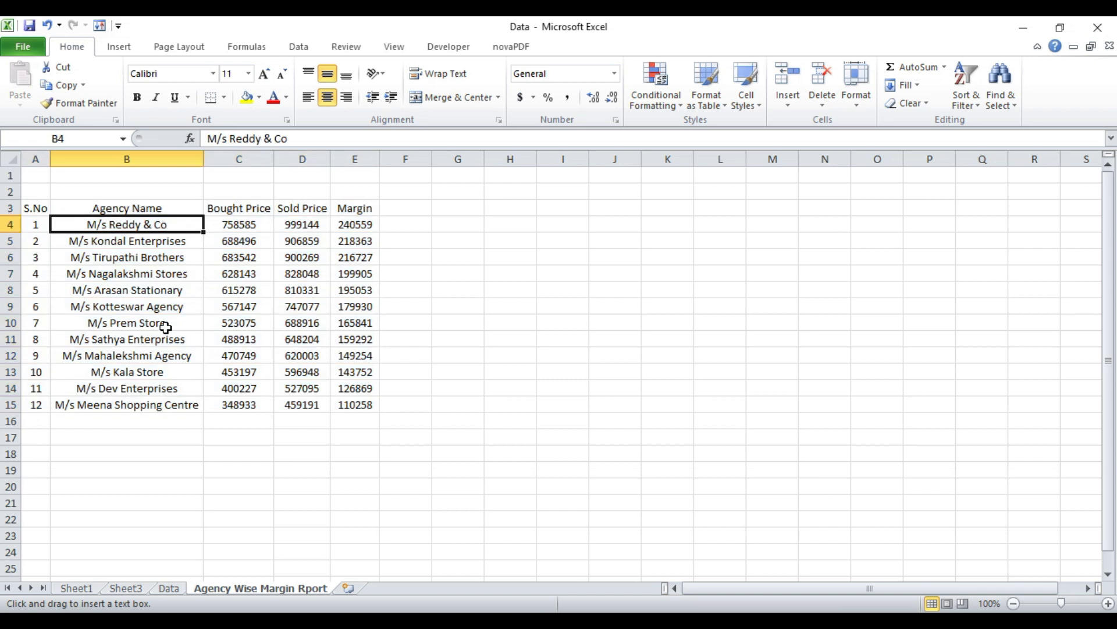
left_click(163, 407, "shift")
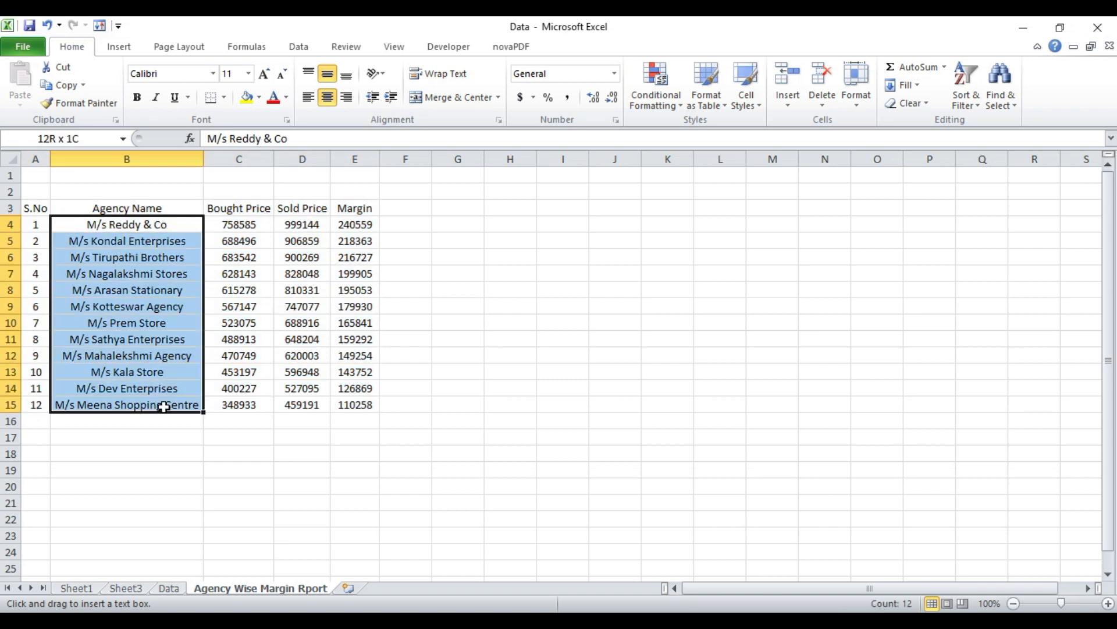
left_click(309, 98)
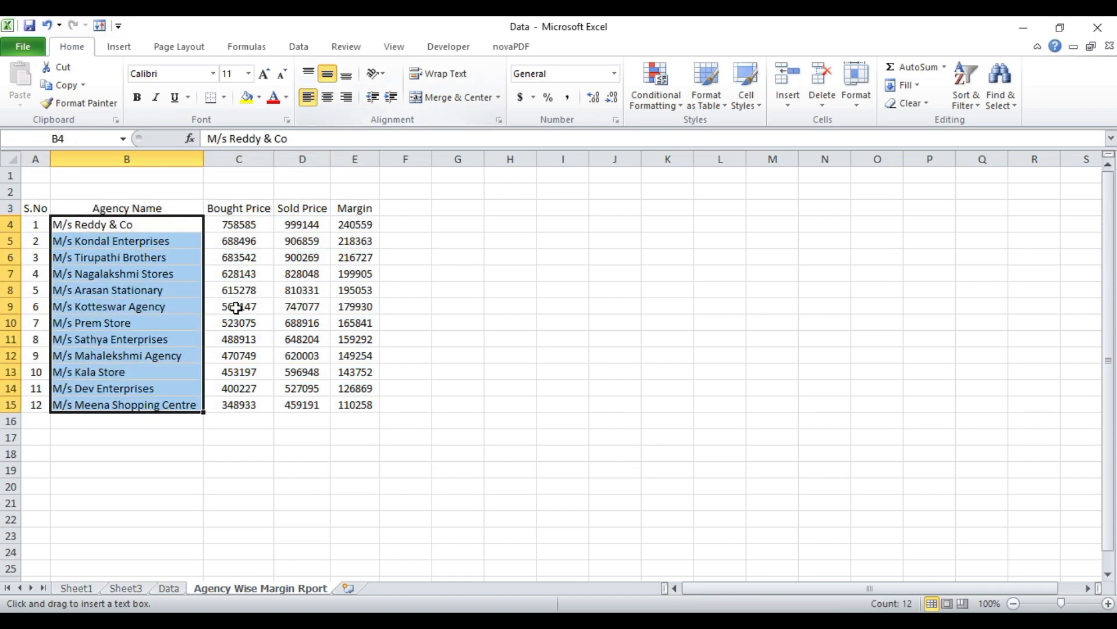
Step: Apply all borders to the report table A3:E15
left_click(36, 210)
left_click(356, 402, "shift")
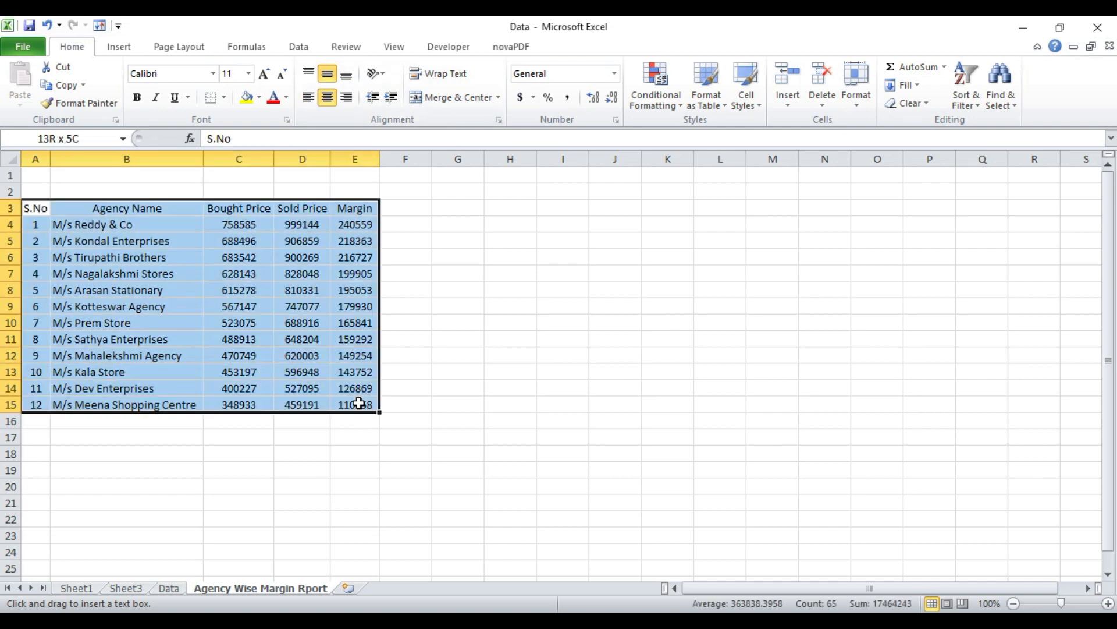
left_click(225, 98)
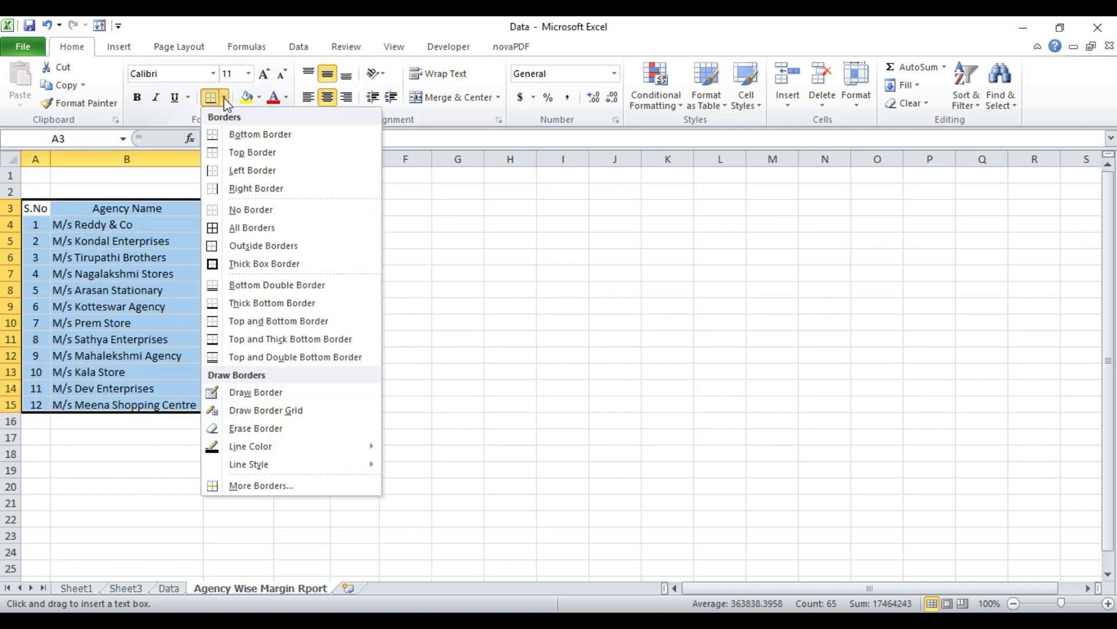
left_click(248, 231)
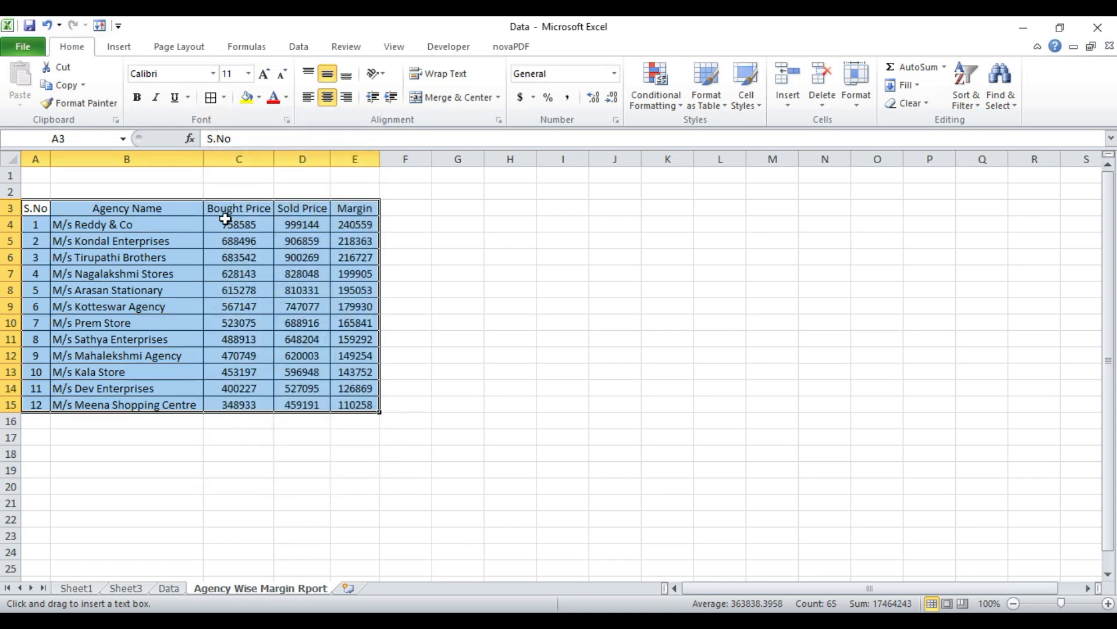
Step: Make the report headings in A3:E3 bold and give them a yellow fill
left_click(37, 209)
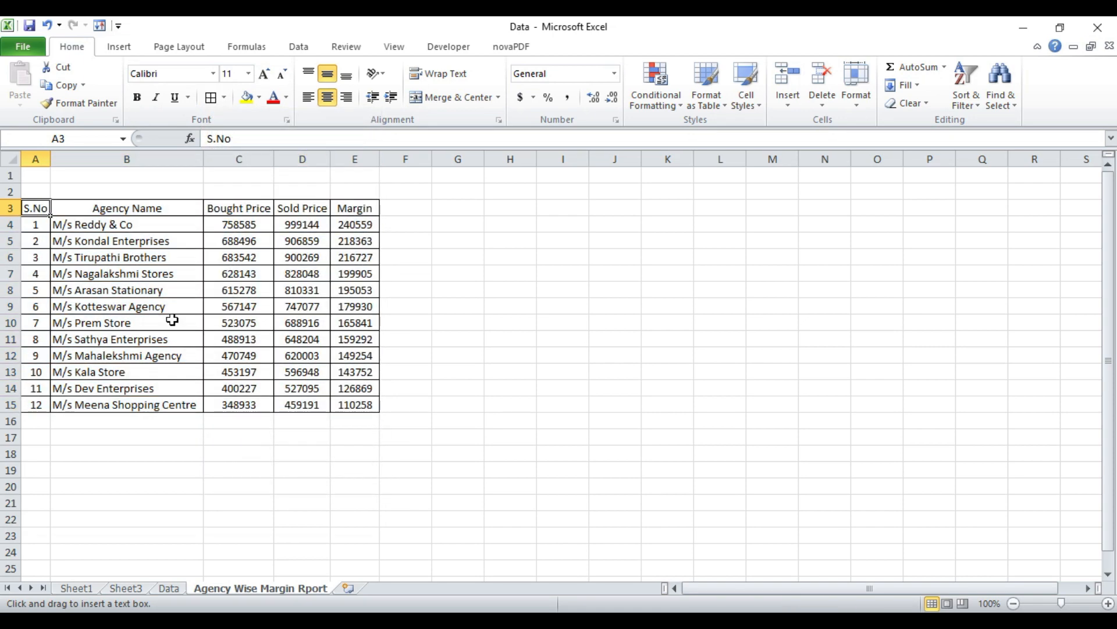
key("ctrl+shift+Right")
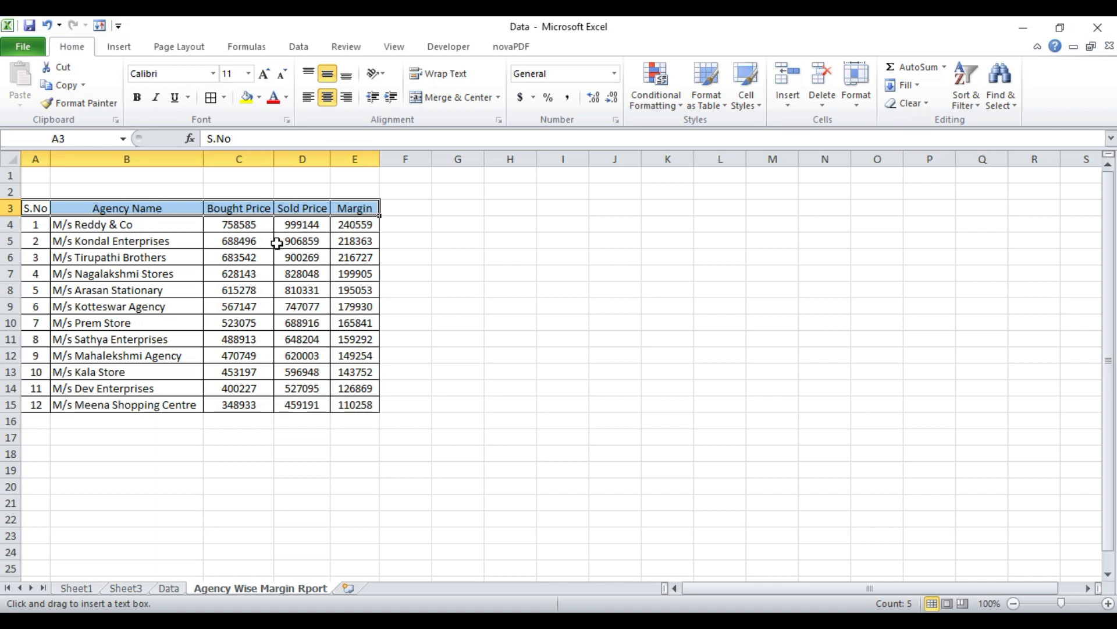
left_click(137, 97)
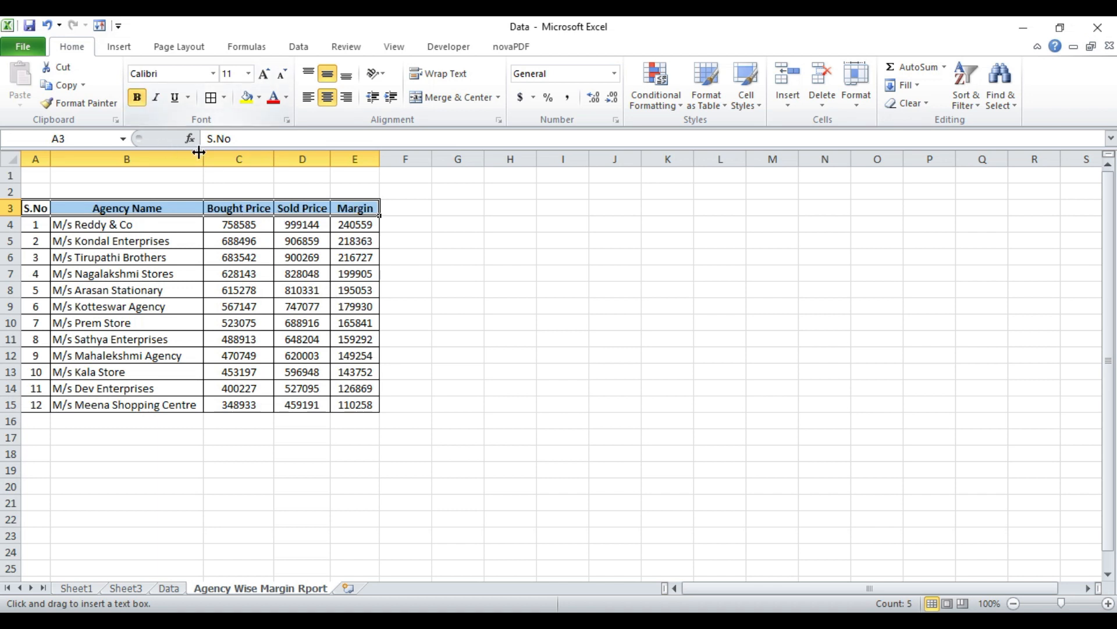
left_click(249, 98)
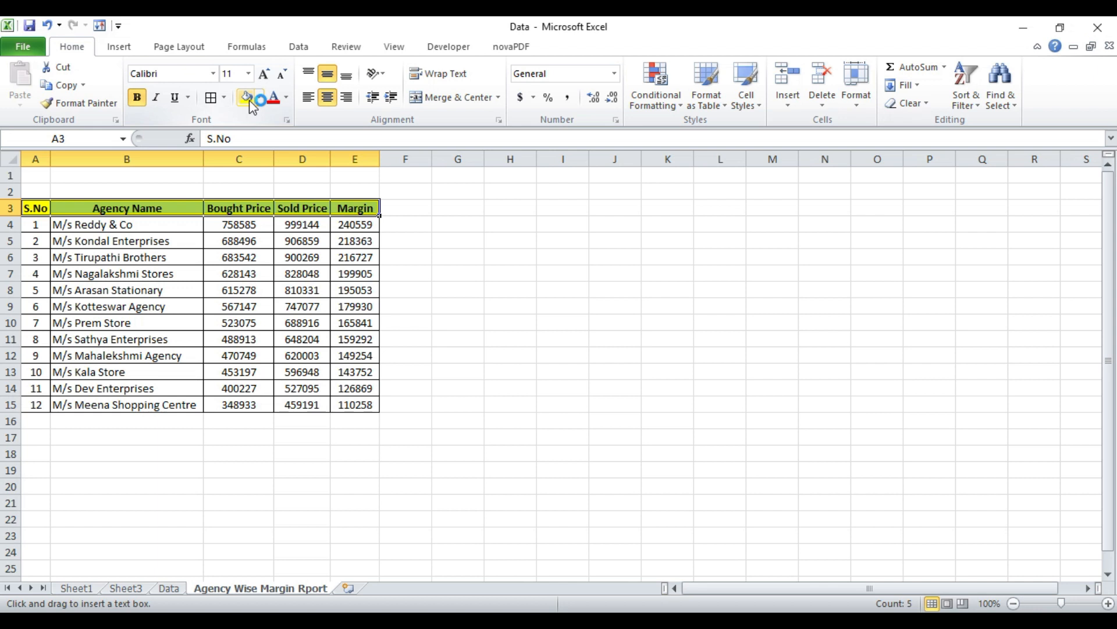
left_click(151, 241)
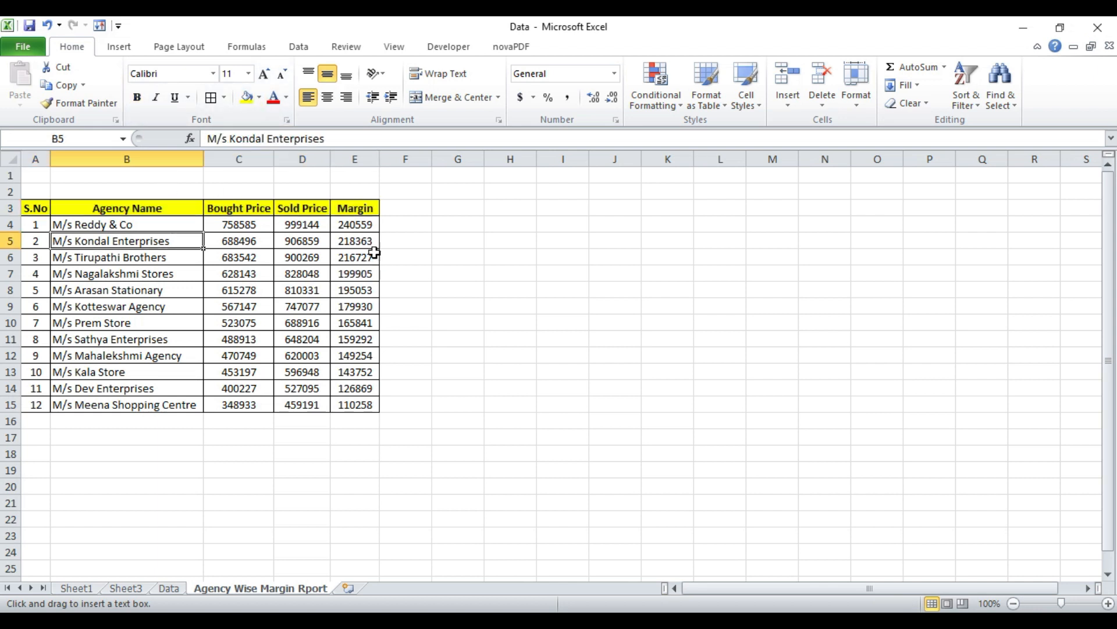
Step: Apply a green-yellow-red color scale to the margin figures in E4:E15, with green for the highest values
left_click(358, 224)
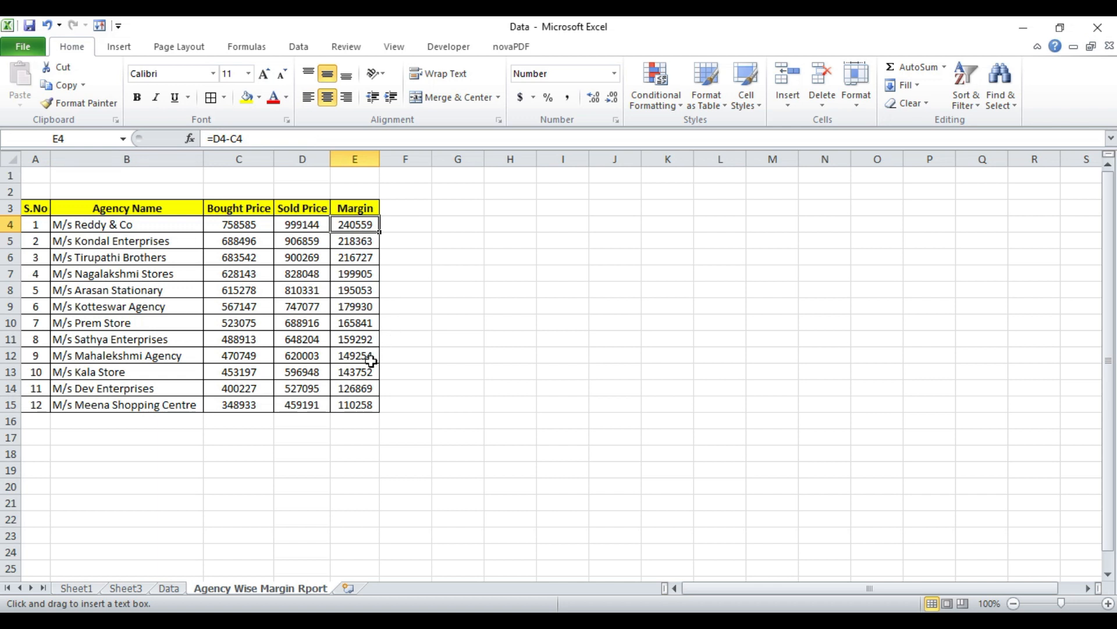
left_click(361, 406, "shift")
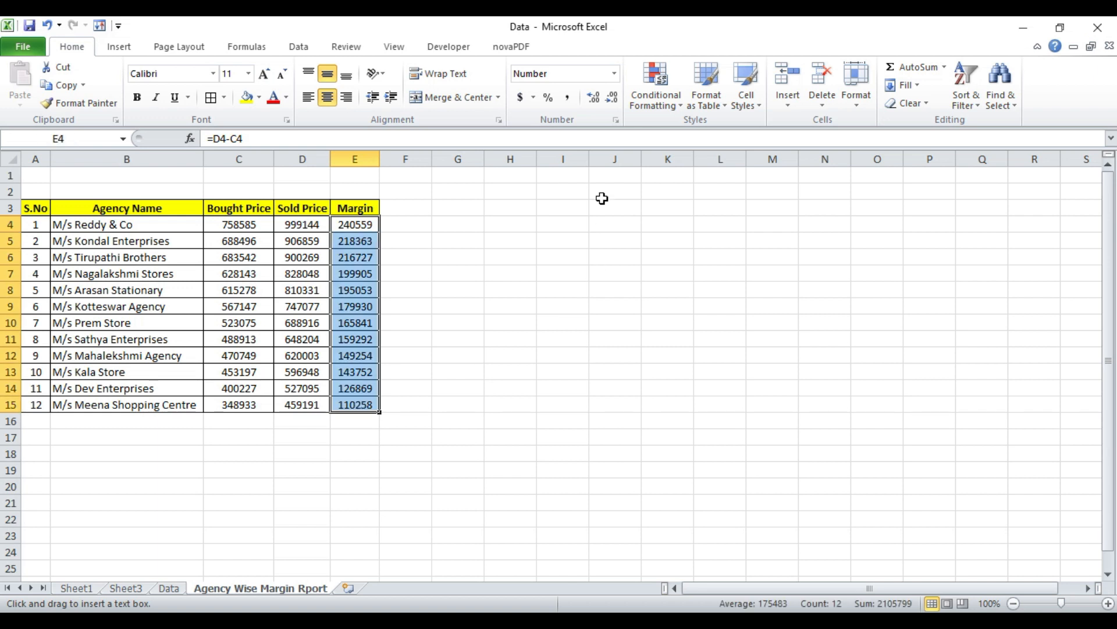
left_click(656, 87)
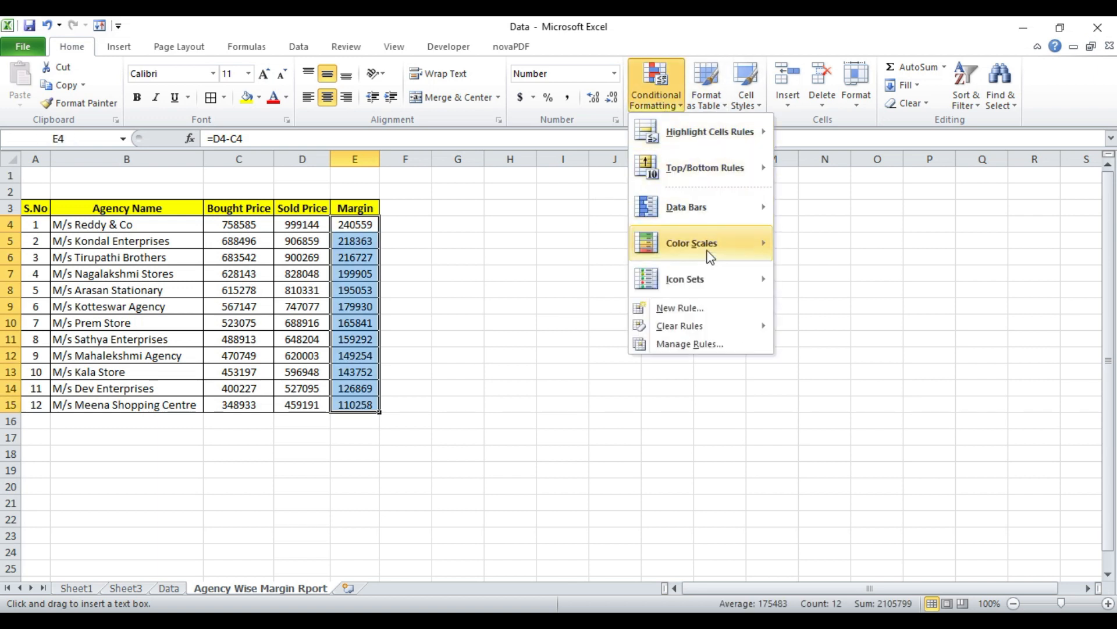
mouse_move(699, 243)
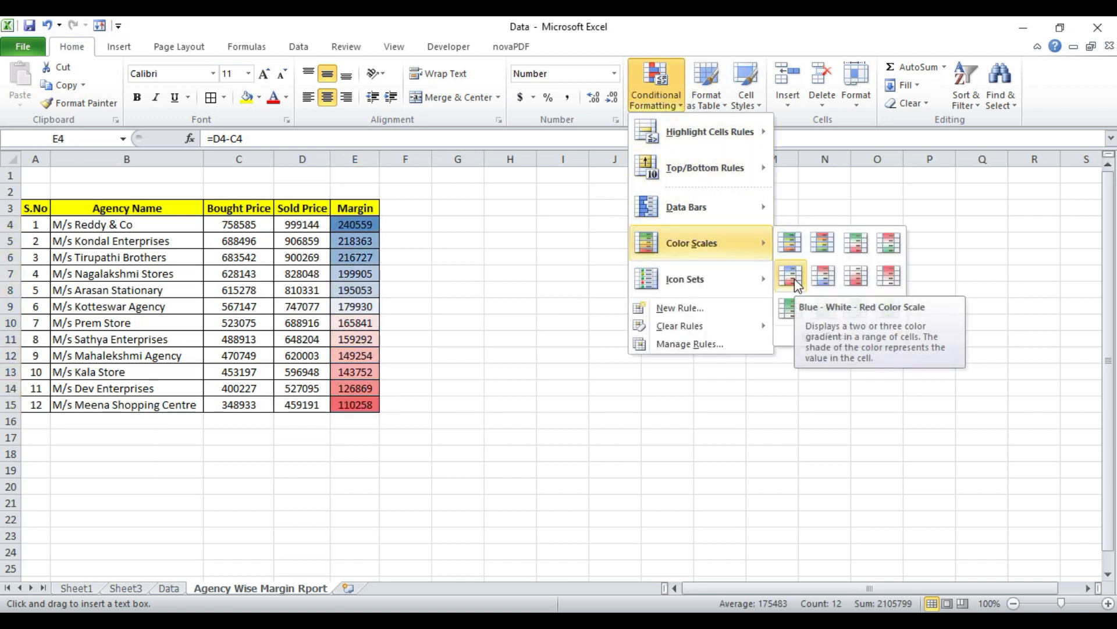
left_click(791, 244)
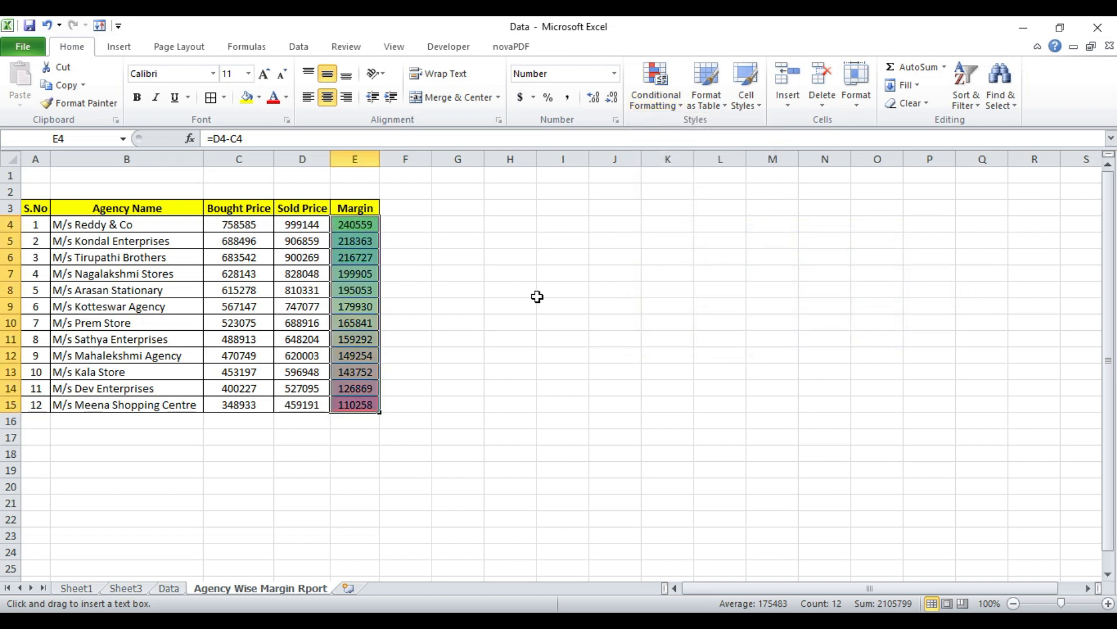
Step: Enter the title "Agency Wise Margin Report" in A2 above the report table
left_click(36, 192)
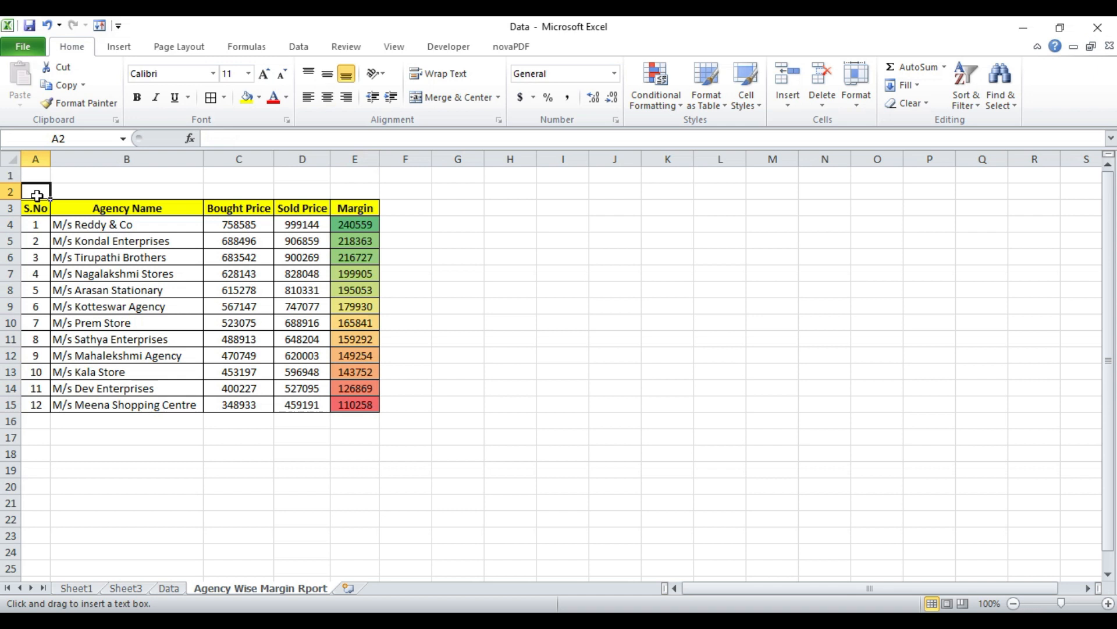
type("A")
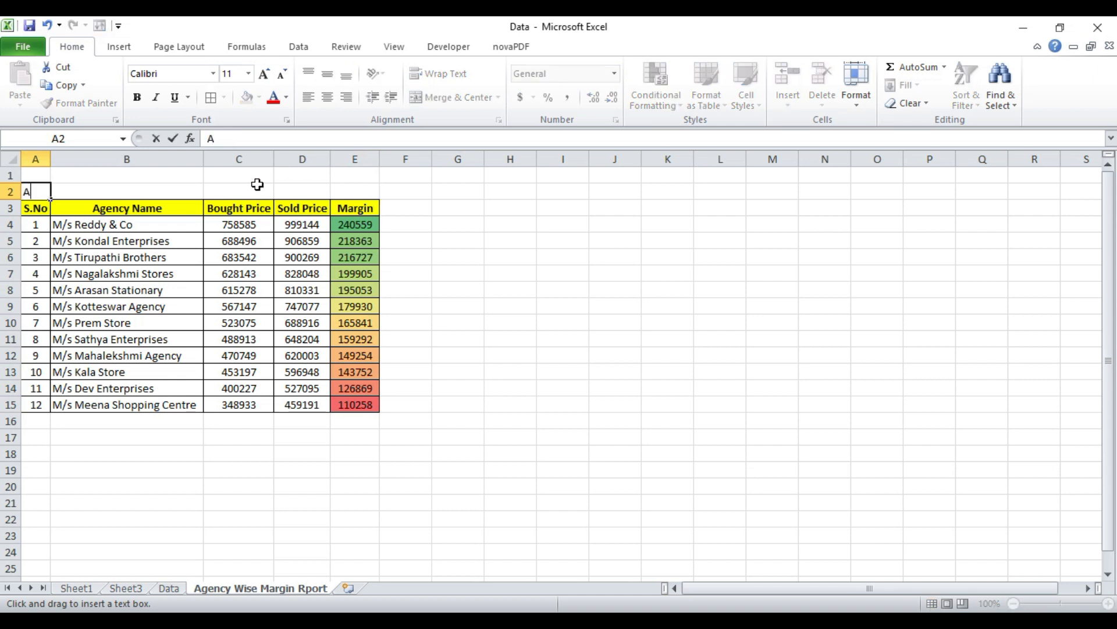
type("gency Wise ")
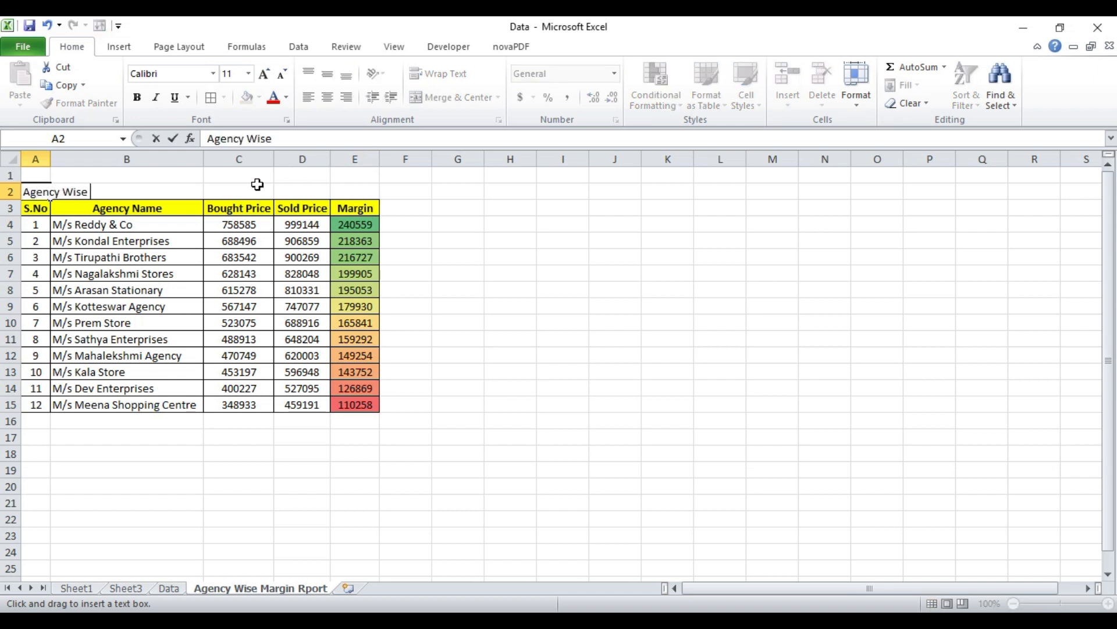
type("Margin Report")
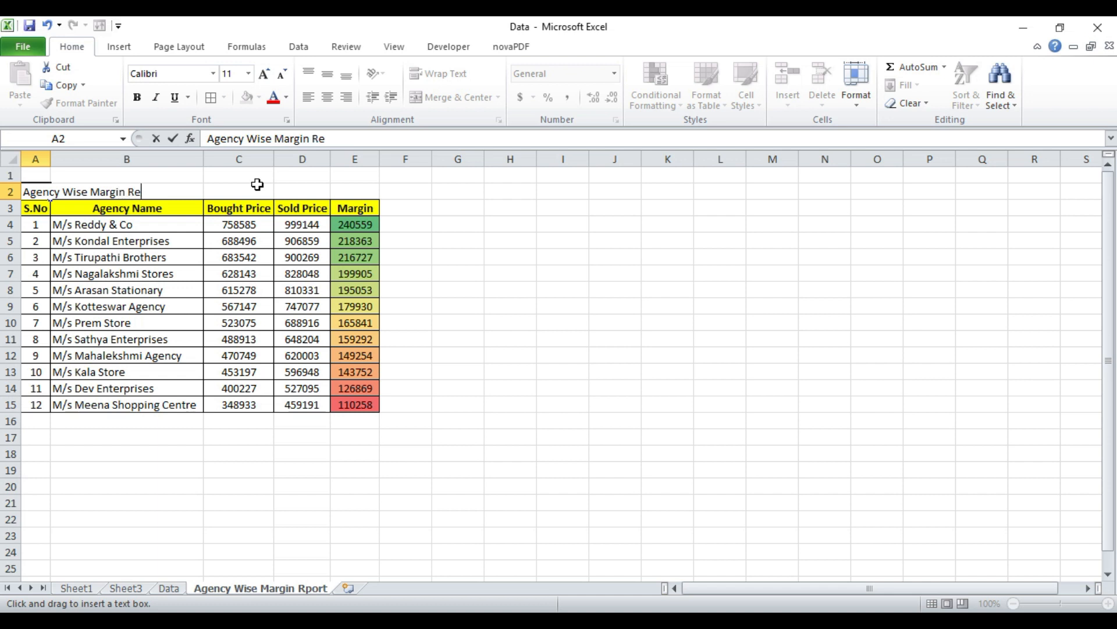
key("Return")
Step: Merge and center the report title across A2:E2 and make it bold with a yellow fill
key("Up")
key("shift+Right")
key("shift+Right")
key("shift+Right")
key("shift+Right")
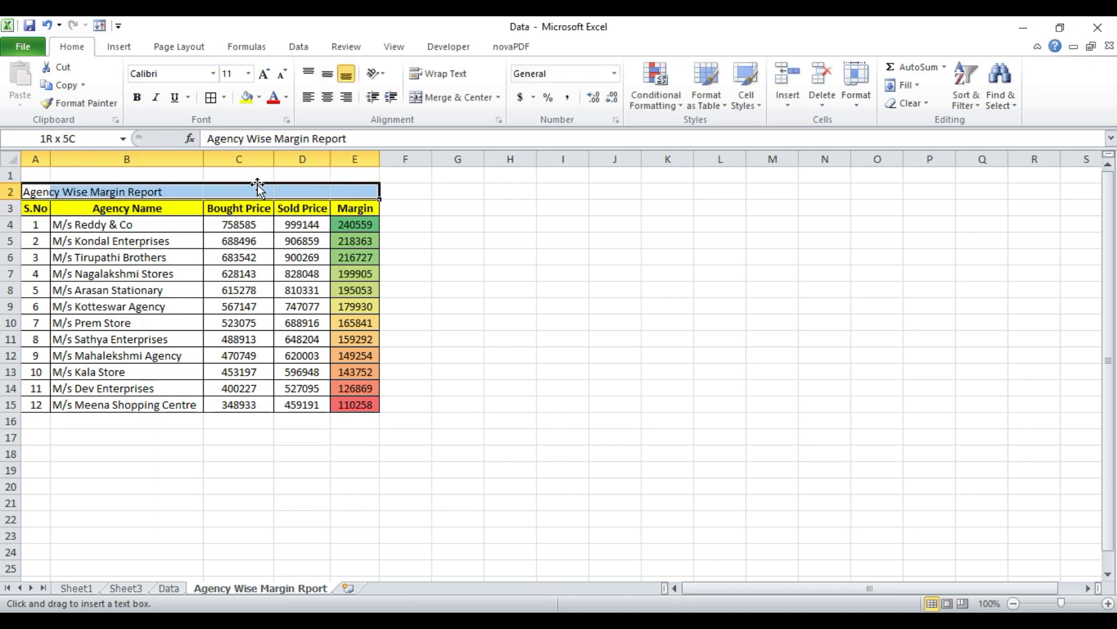
left_click(445, 98)
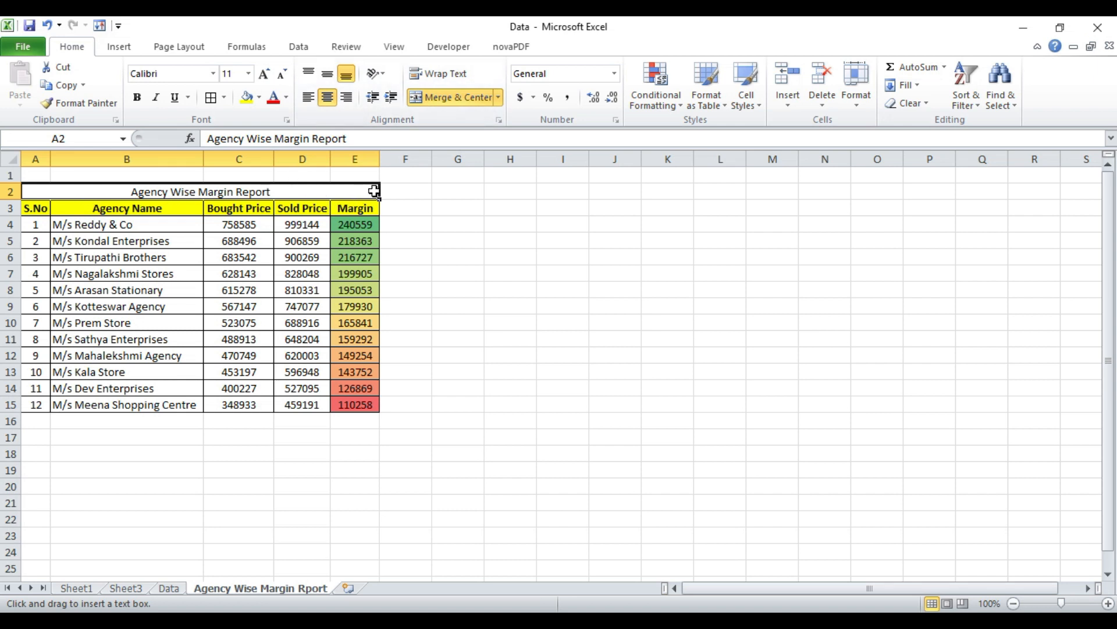
left_click(249, 99)
left_click(137, 98)
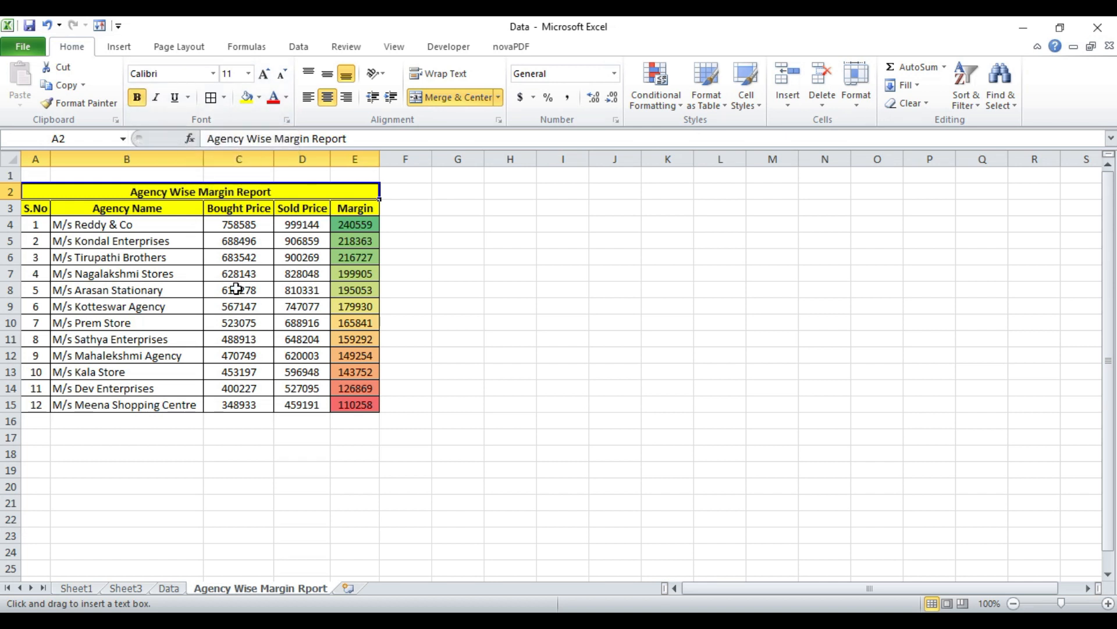
Step: Apply a thick box border around the whole report, A2:E15
key("Down")
key("Down")
key("Up")
key("Up")
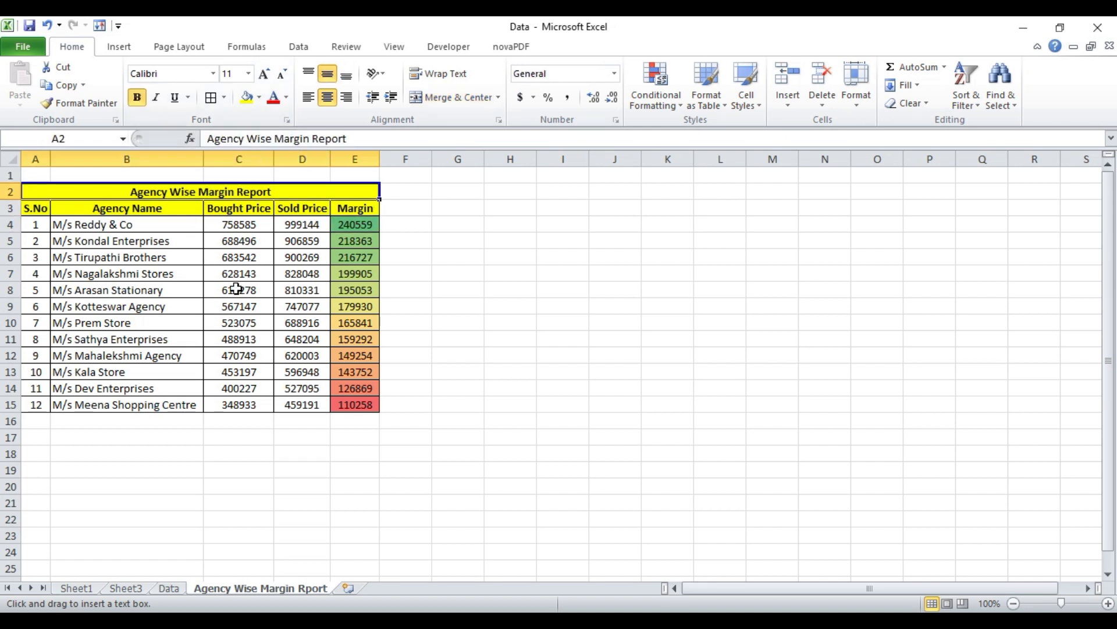
key("ctrl+shift+Down")
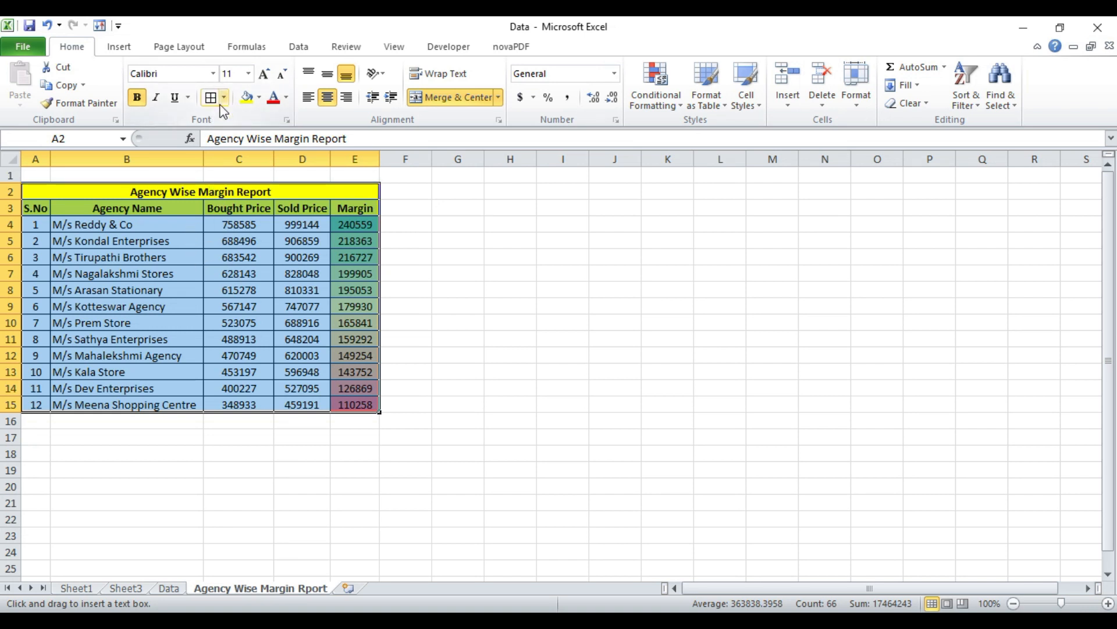
left_click(224, 98)
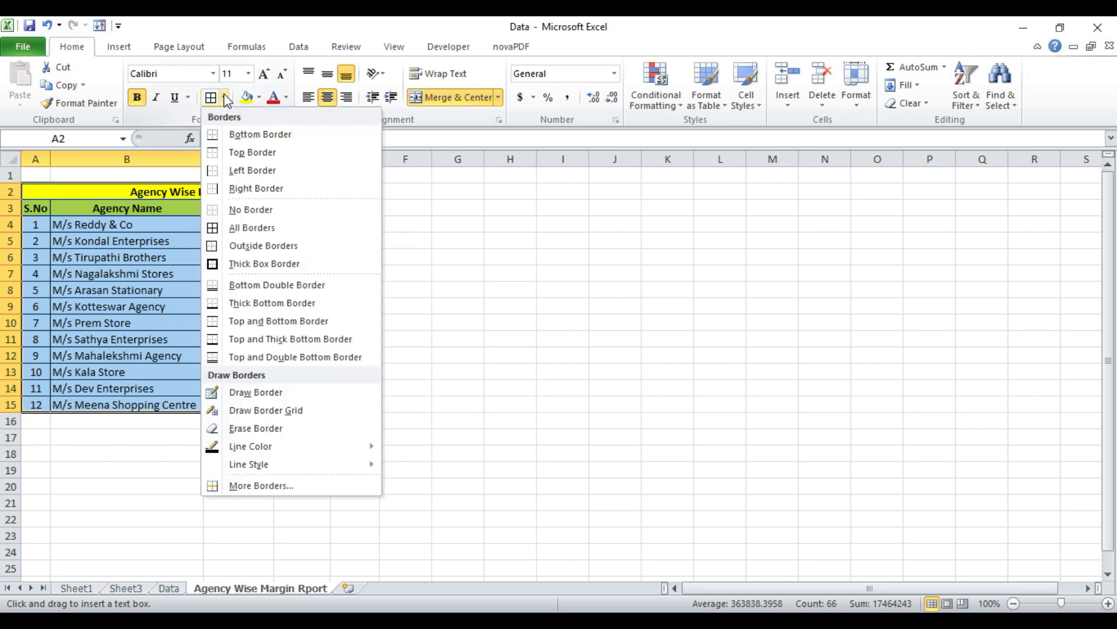
left_click(260, 265)
left_click(197, 257)
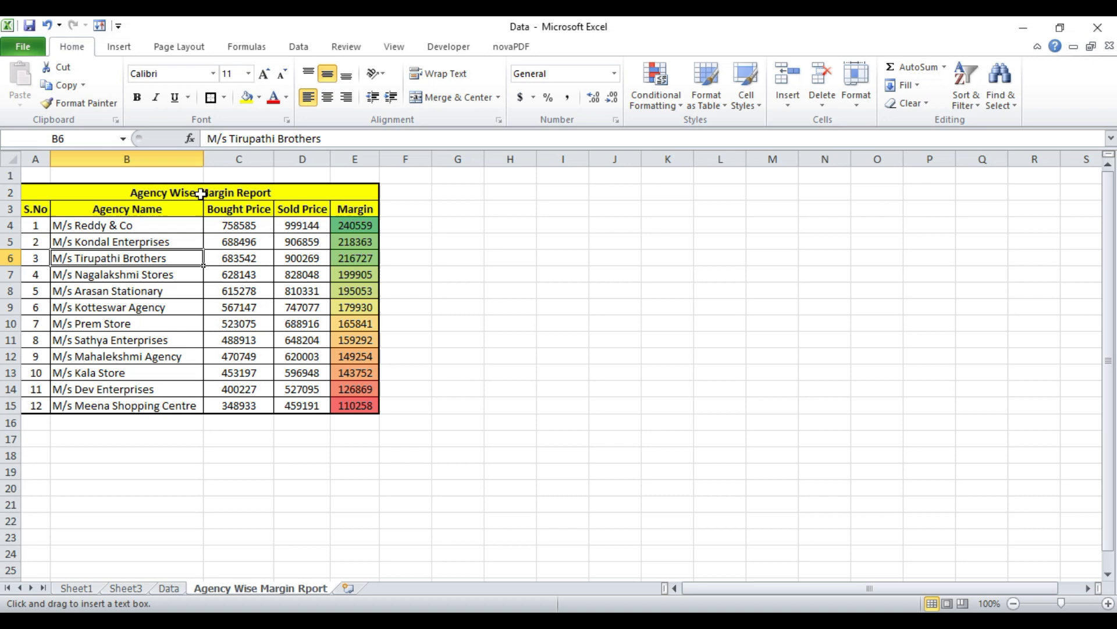
Step: Apply a thick box border around the title and heading rows, A2:E3
left_click_drag(201, 193, 199, 209)
left_click(210, 98)
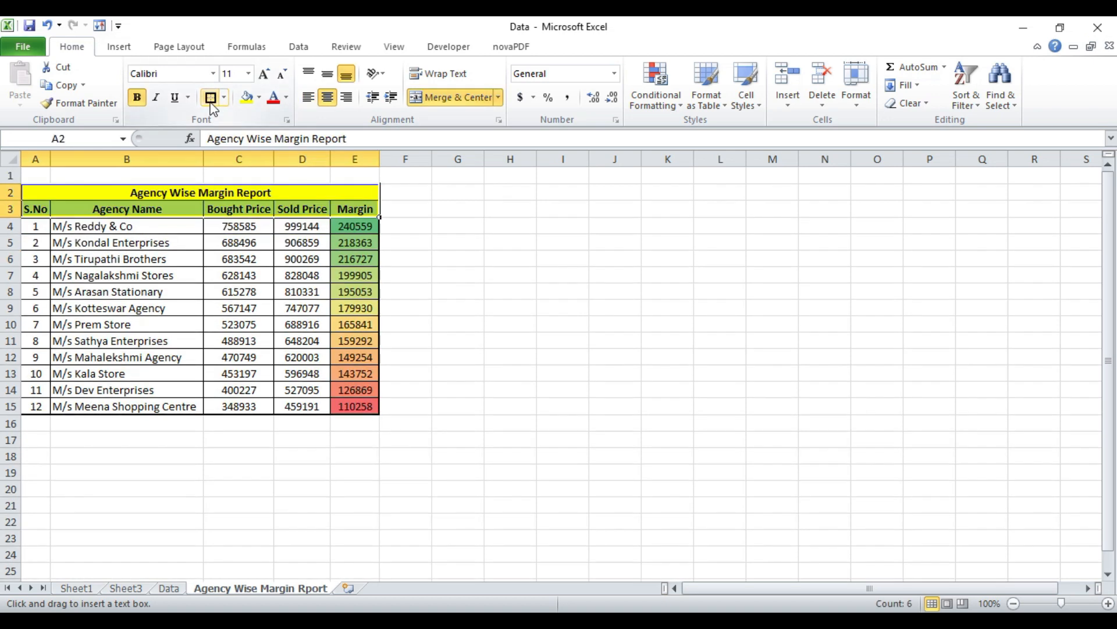
left_click(256, 272)
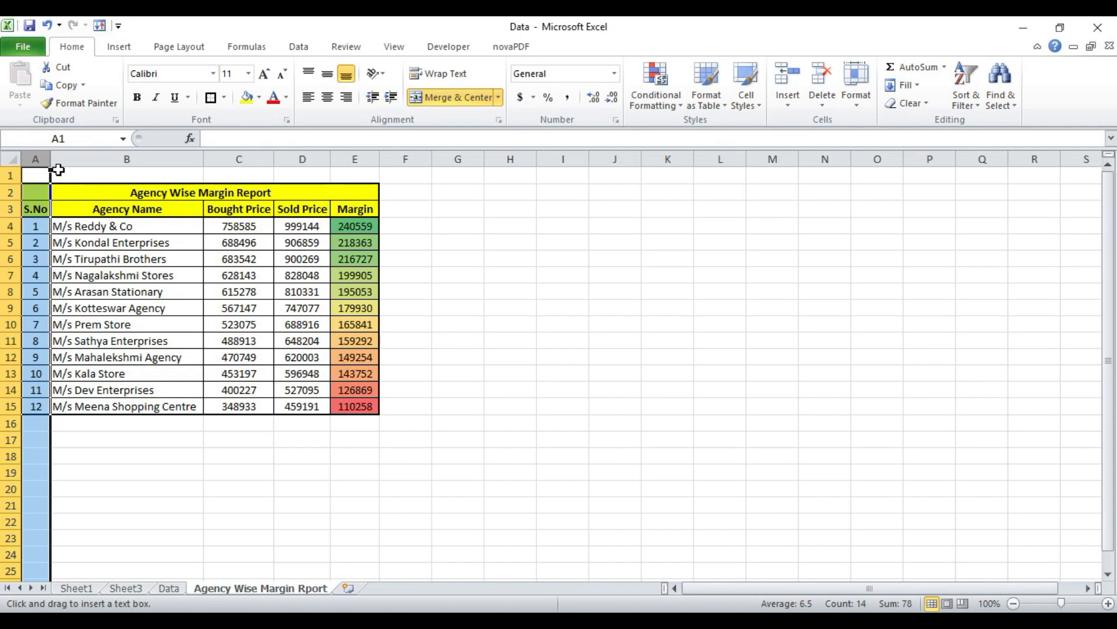
Step: Insert a blank column before the S.No column and set its width to 0.5
right_click(33, 152)
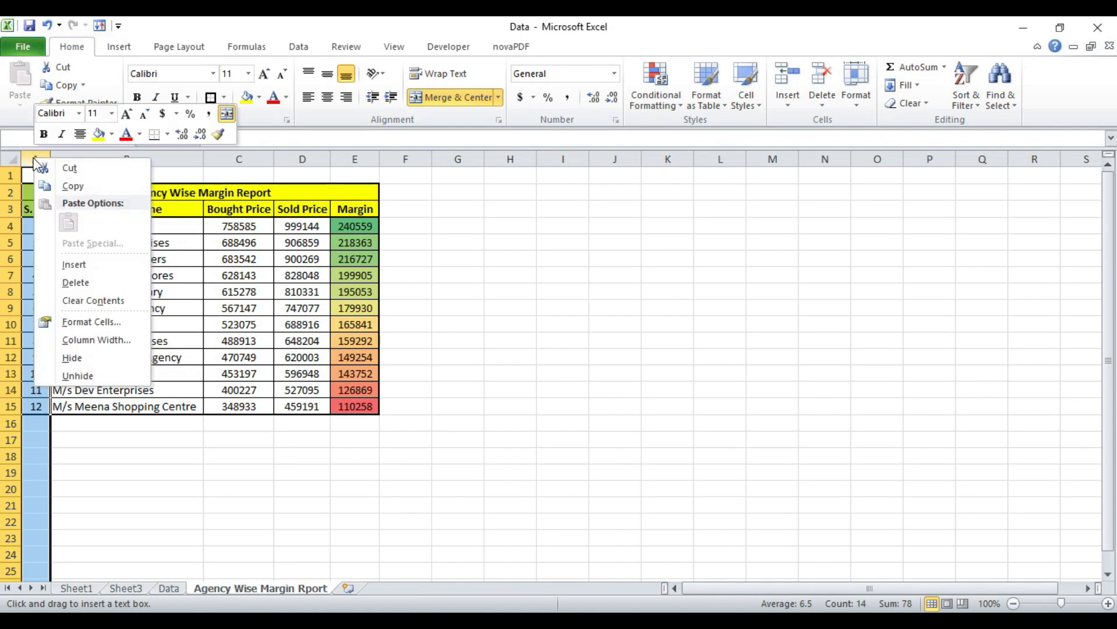
left_click(74, 264)
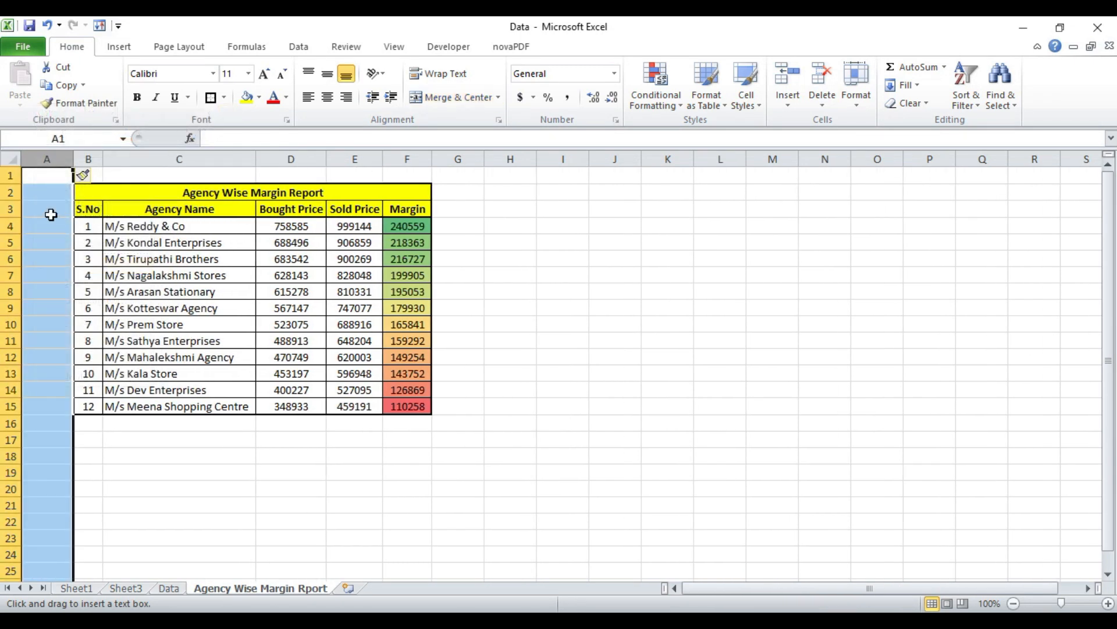
left_click(51, 158)
right_click(51, 159)
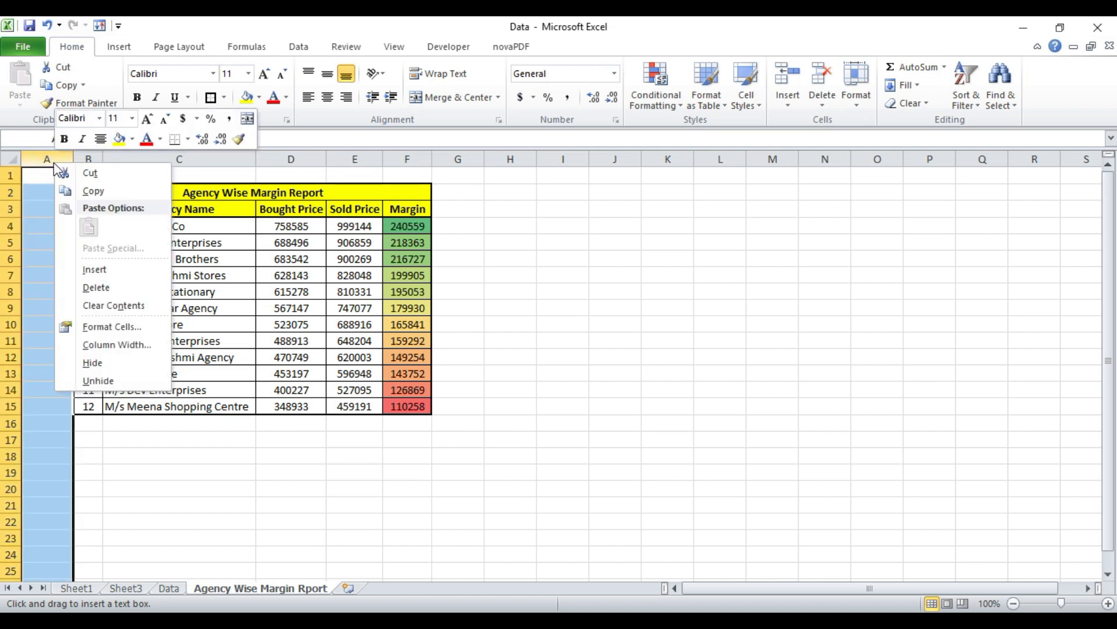
left_click(108, 346)
type(".5")
key("Return")
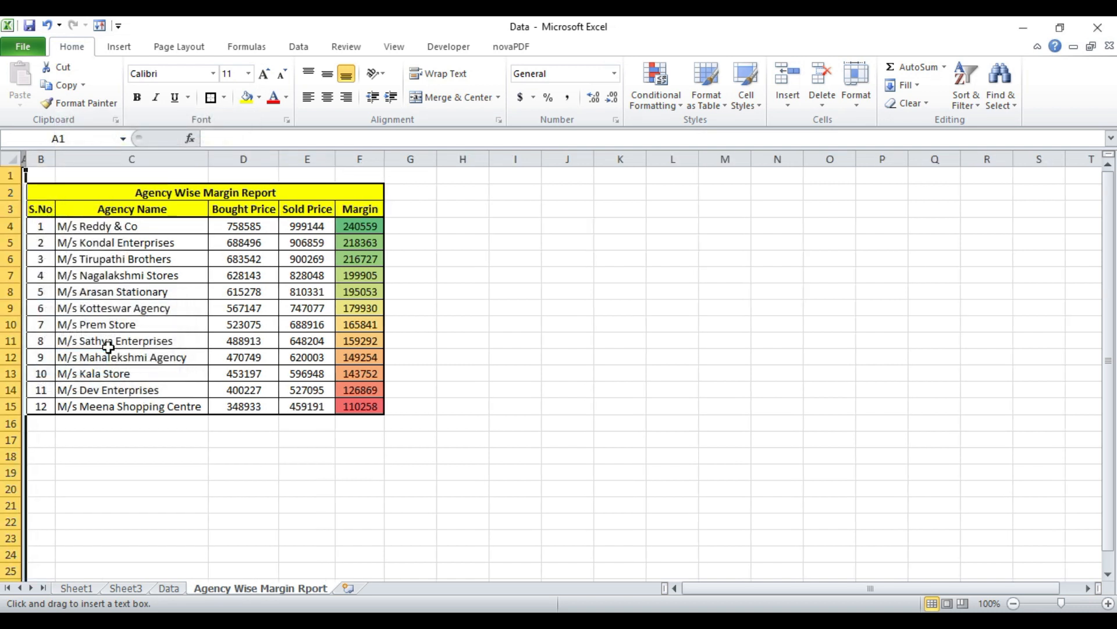
Step: Set the width of empty column G beside the Margin column to 0.5
left_click(402, 157)
right_click(403, 159)
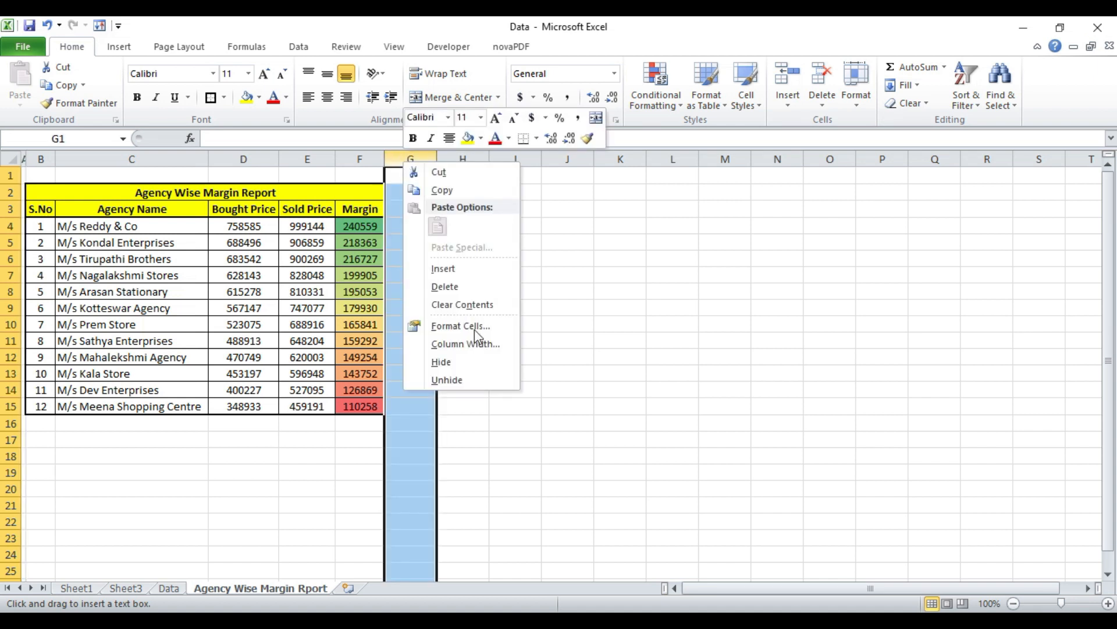
left_click(466, 344)
type("0.5")
key("Return")
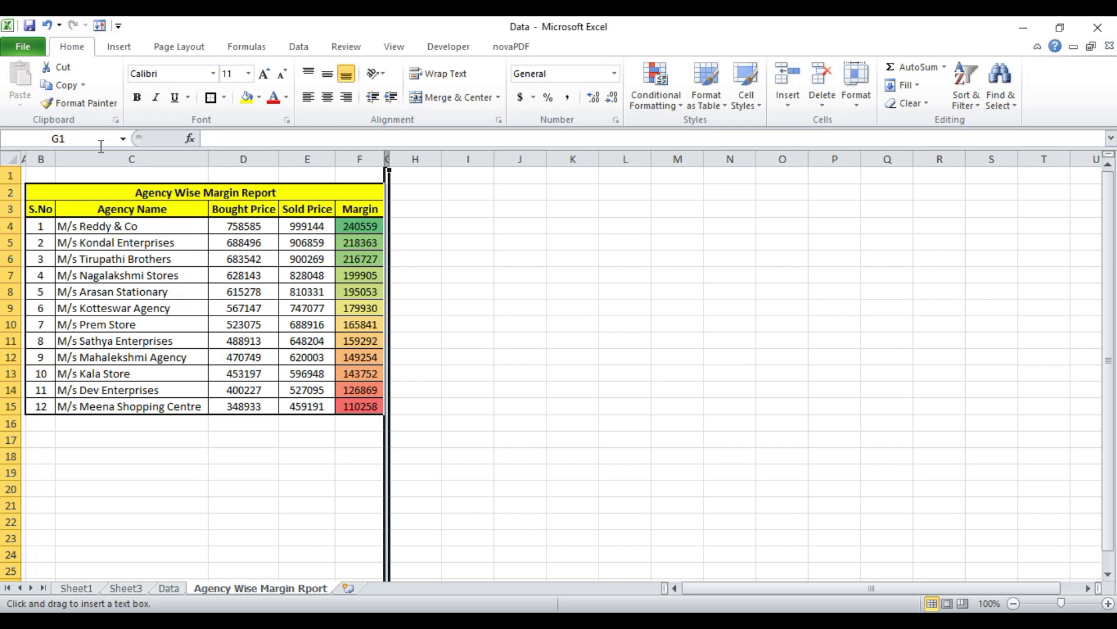
Step: Reduce the height of empty row 1 above the report title to a thin margin
left_click(10, 175)
right_click(12, 175)
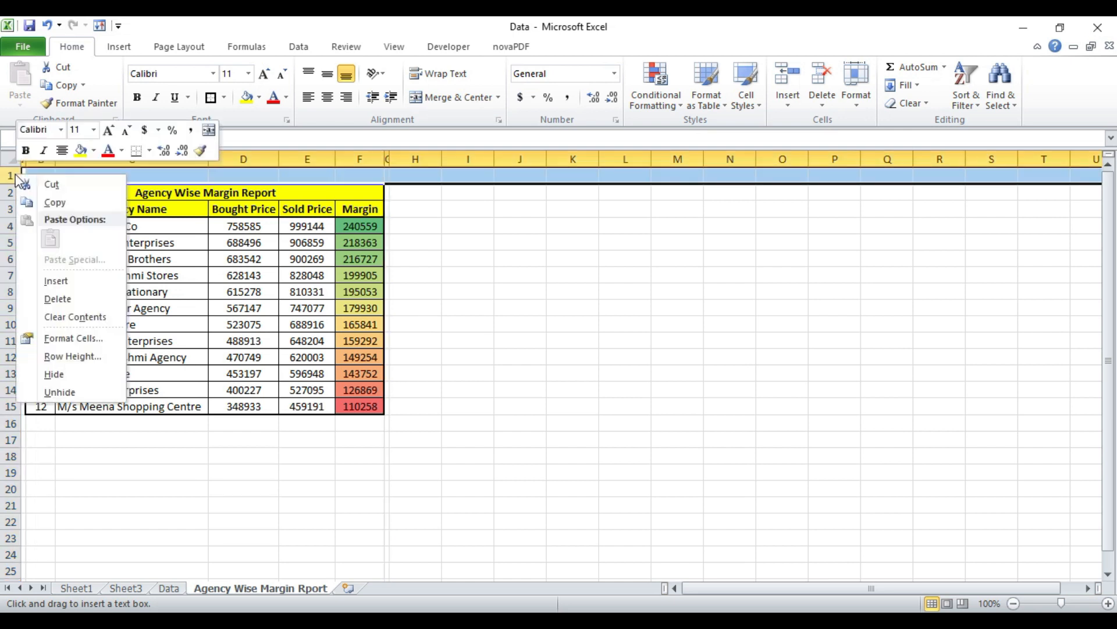
left_click(82, 356)
type("0.5")
key("Return")
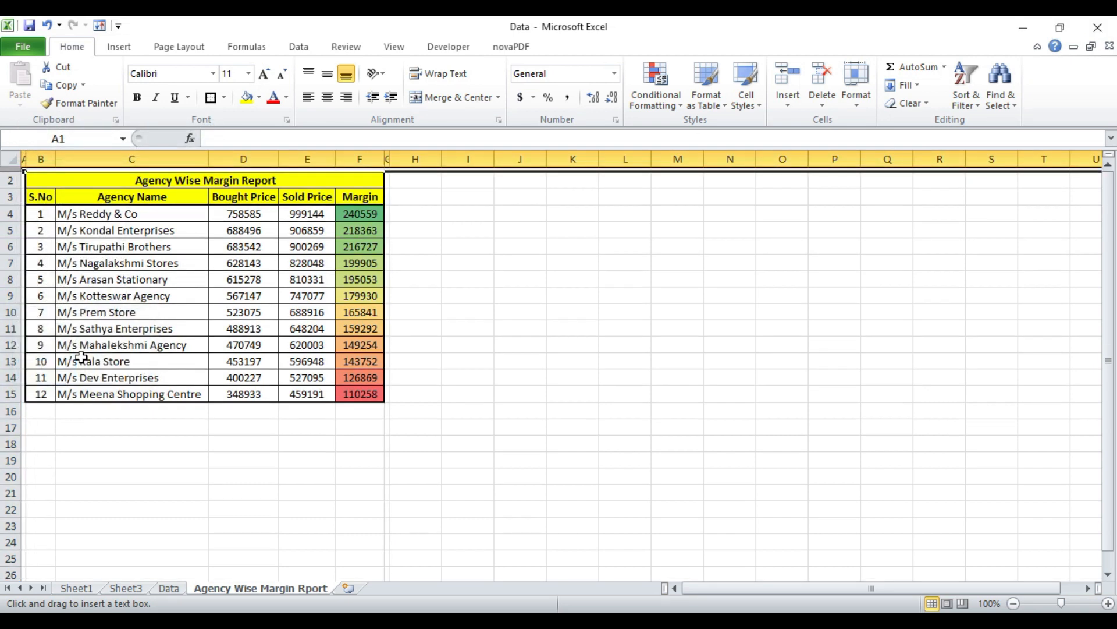
Step: Reduce the height of empty row 16 below the report table to a thin margin
left_click(8, 411)
right_click(8, 411)
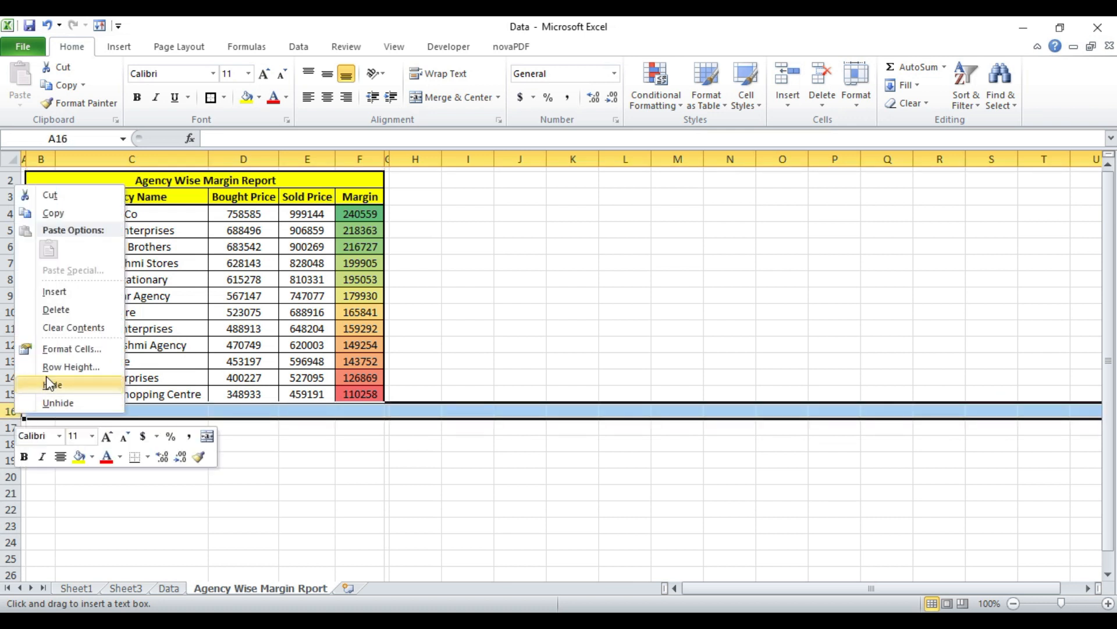
left_click(61, 366)
type("0.5")
key("Return")
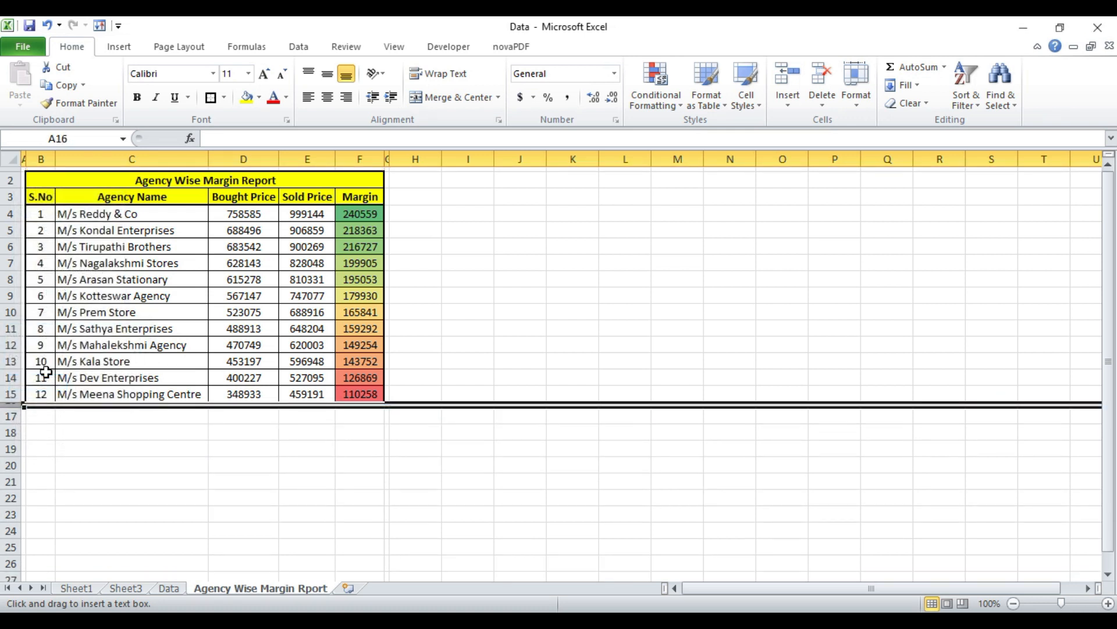
left_click(387, 168)
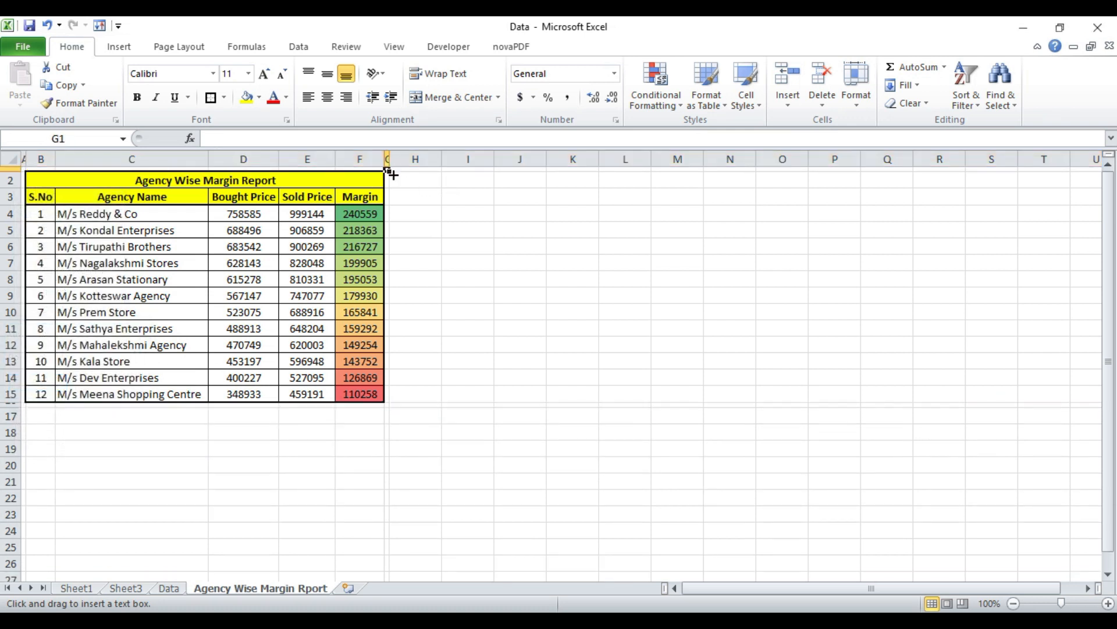
key("ctrl+Home")
key("shift+Right")
key("shift+Right")
key("shift+Right")
key("shift+Right")
key("shift+Right")
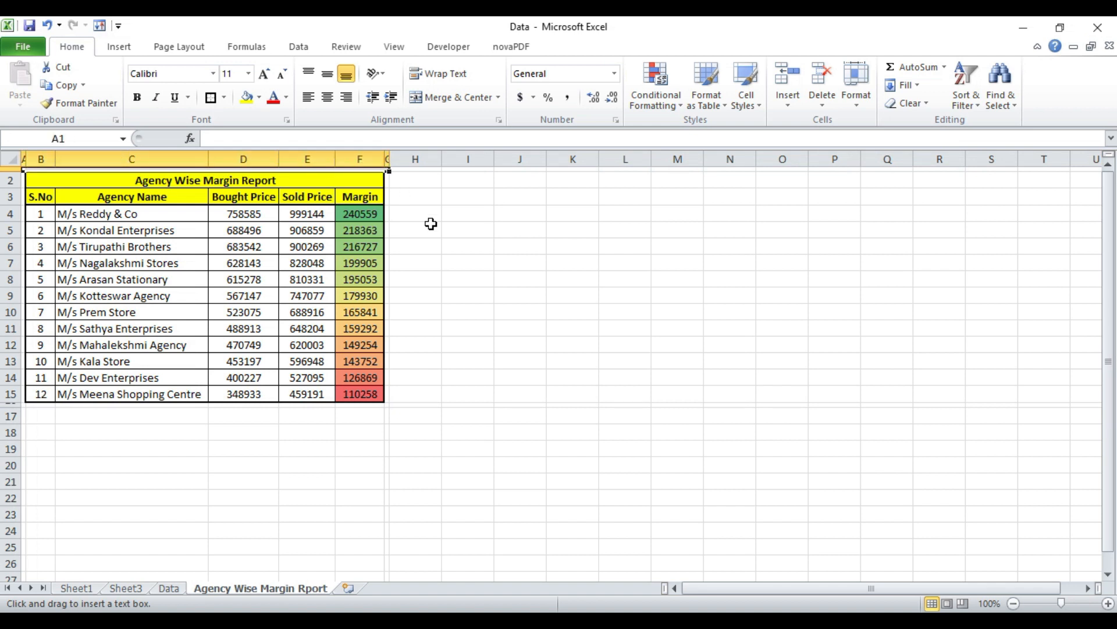
left_click(464, 244)
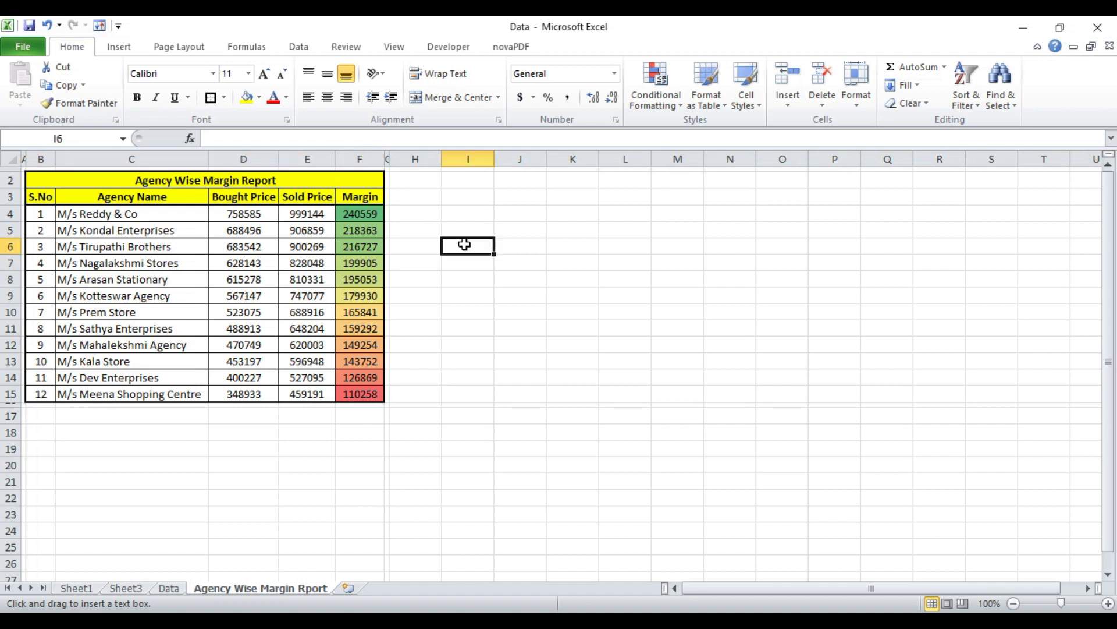
Step: Hide the gridlines on the agency-wise margin report sheet
left_click(403, 49)
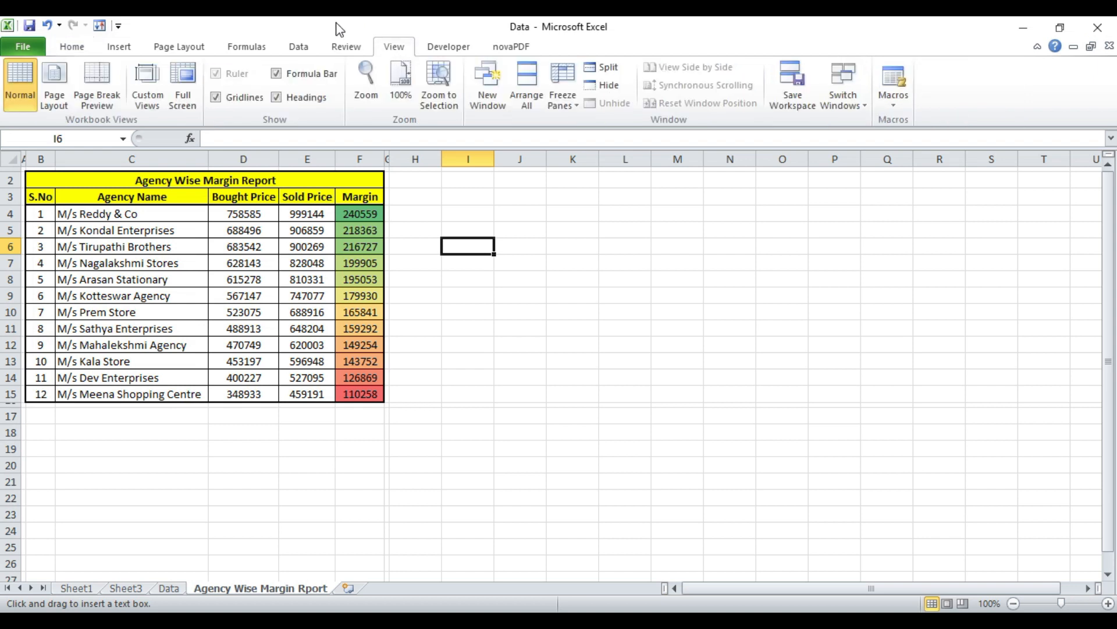
left_click(216, 97)
left_click(525, 351)
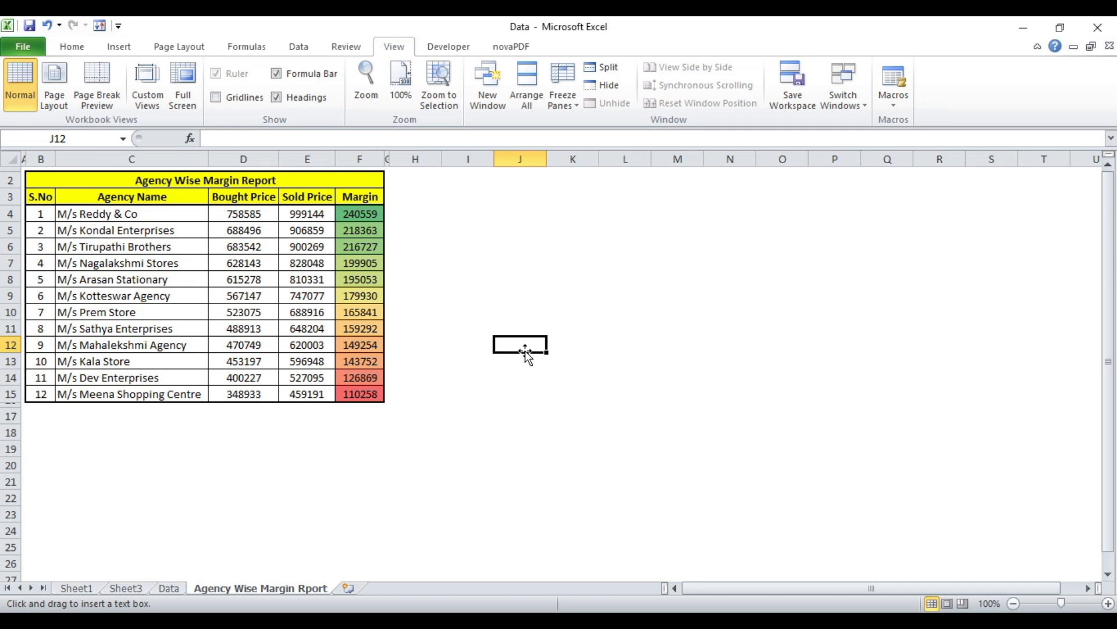
left_click(359, 263)
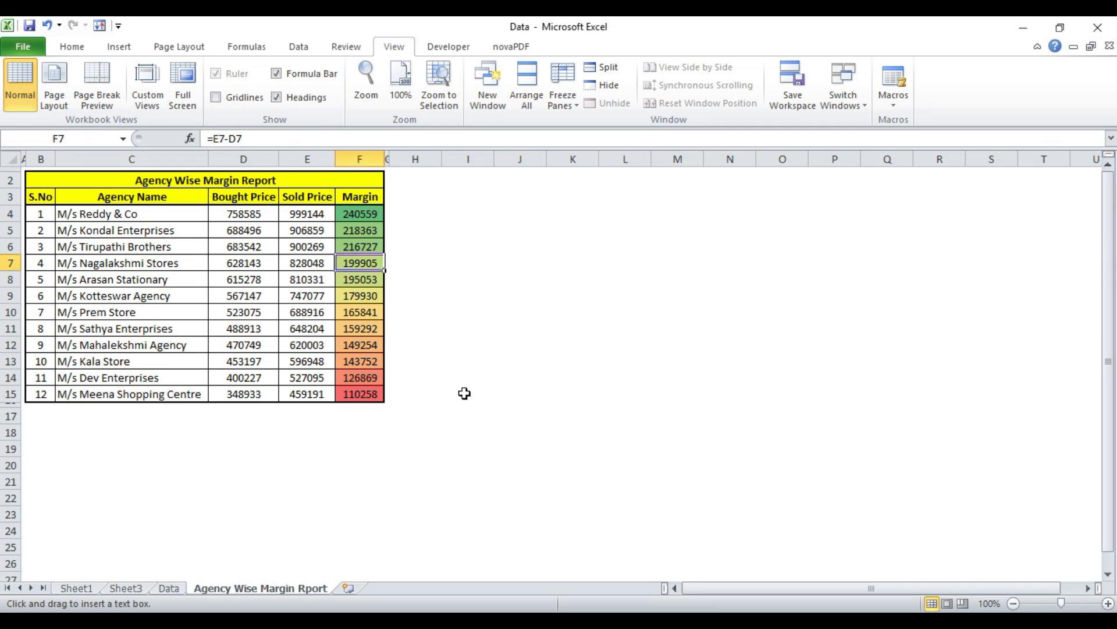
Step: On the Data sheet, enter the headings "In Stock Qty" in J1 and "In Stock Value" in K1
left_click(78, 589)
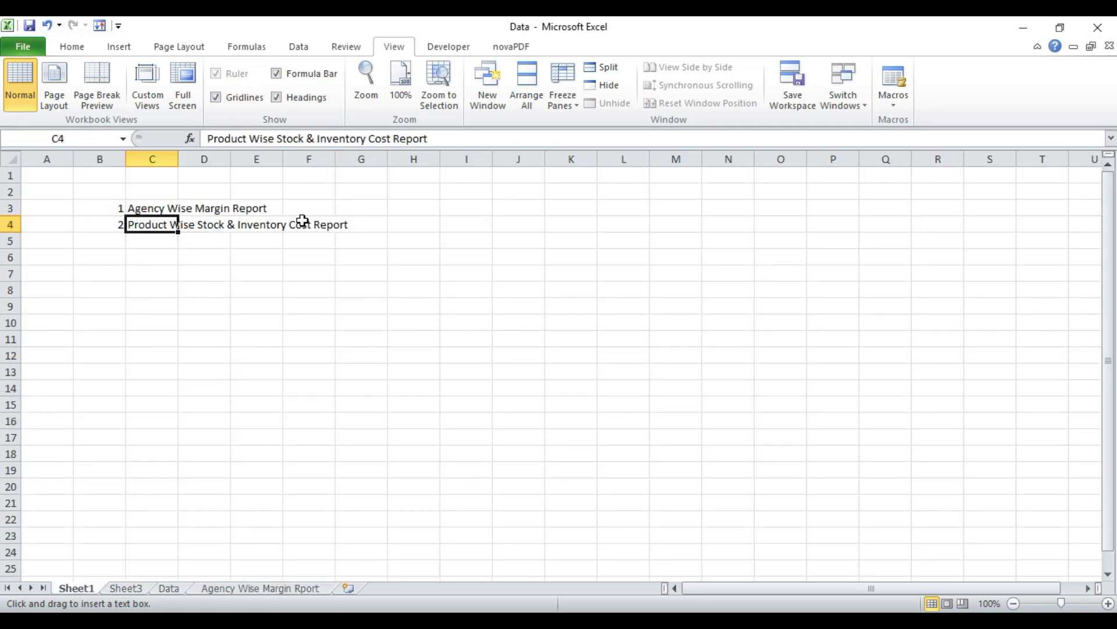
left_click(149, 243)
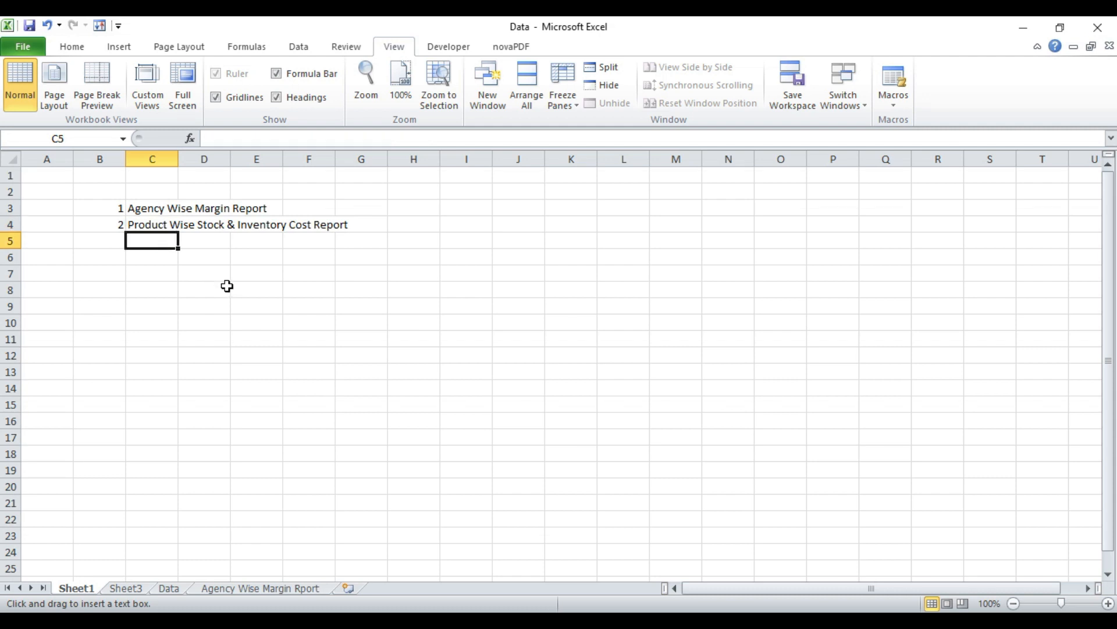
left_click(169, 588)
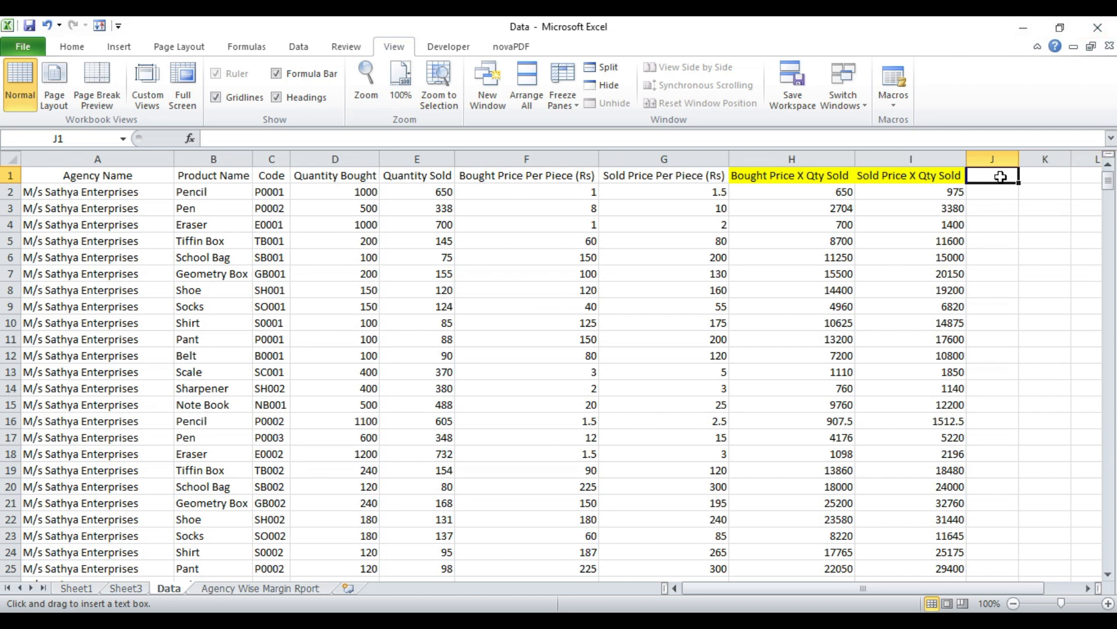
double_click(1000, 176)
type("In")
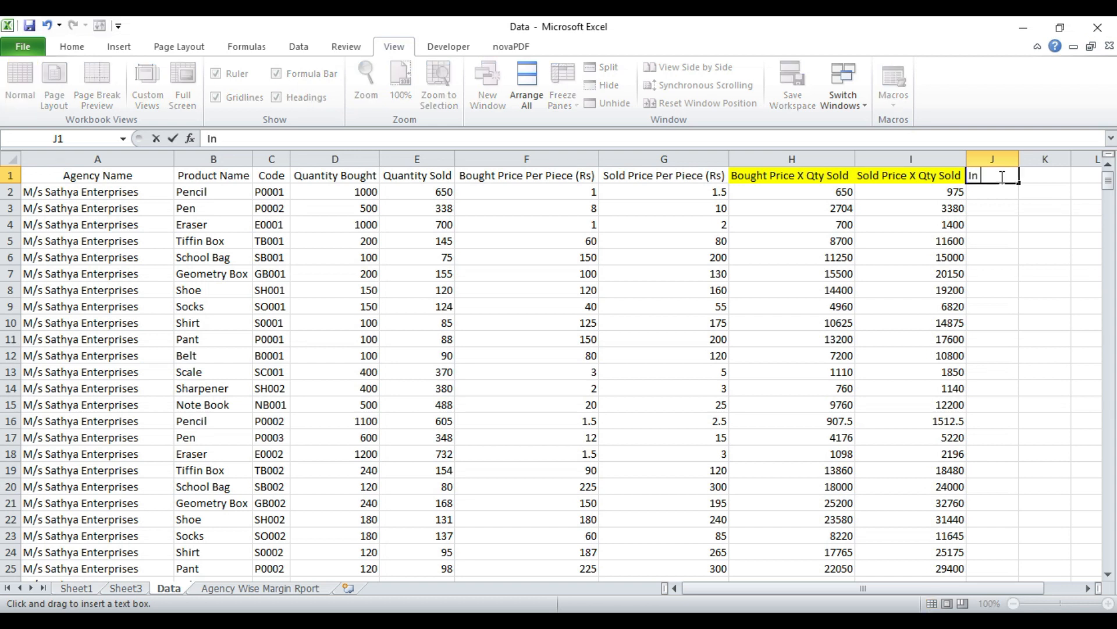
type(" Stock Qty")
key("Tab")
type("I")
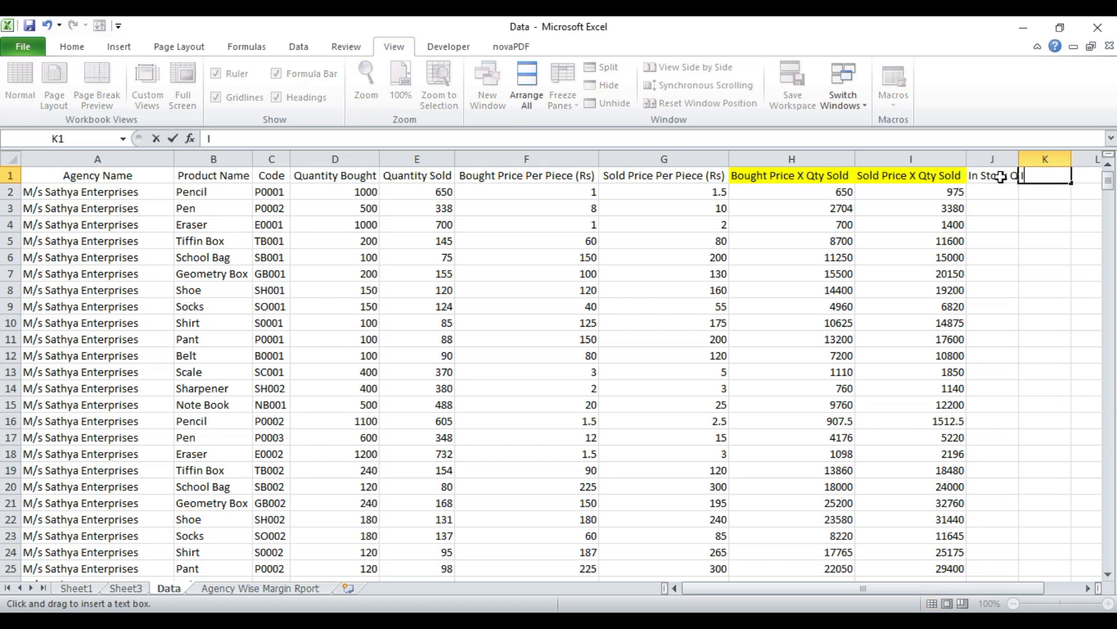
type("n Stock Value")
left_click(1000, 177)
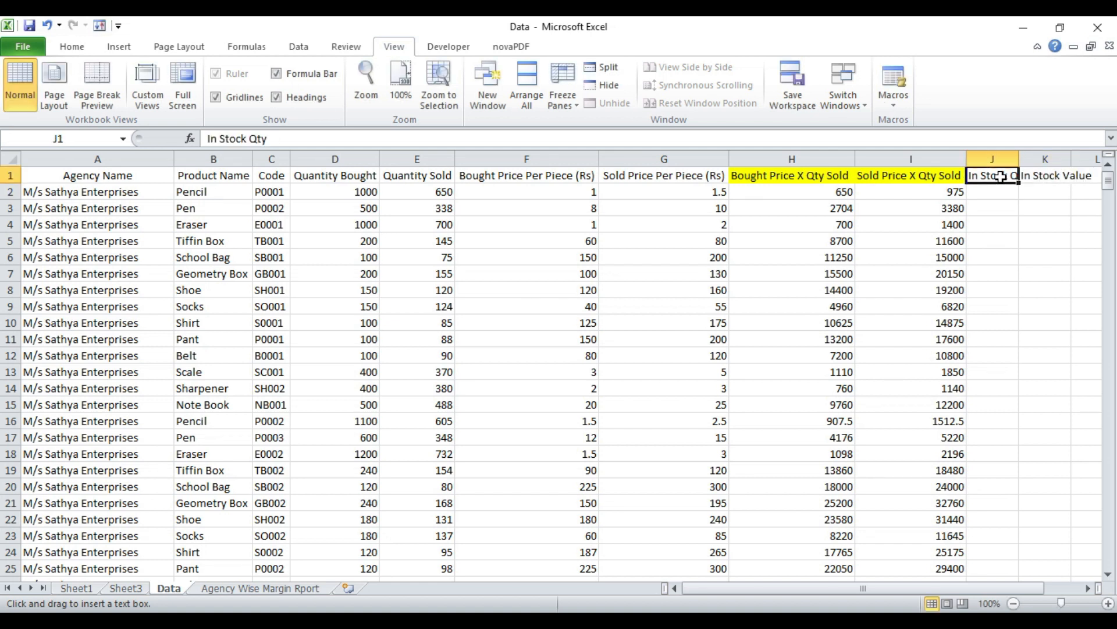
Step: In J2, calculate the in-stock quantity as Quantity Bought minus Quantity Sold with =D2-E2
key("Return")
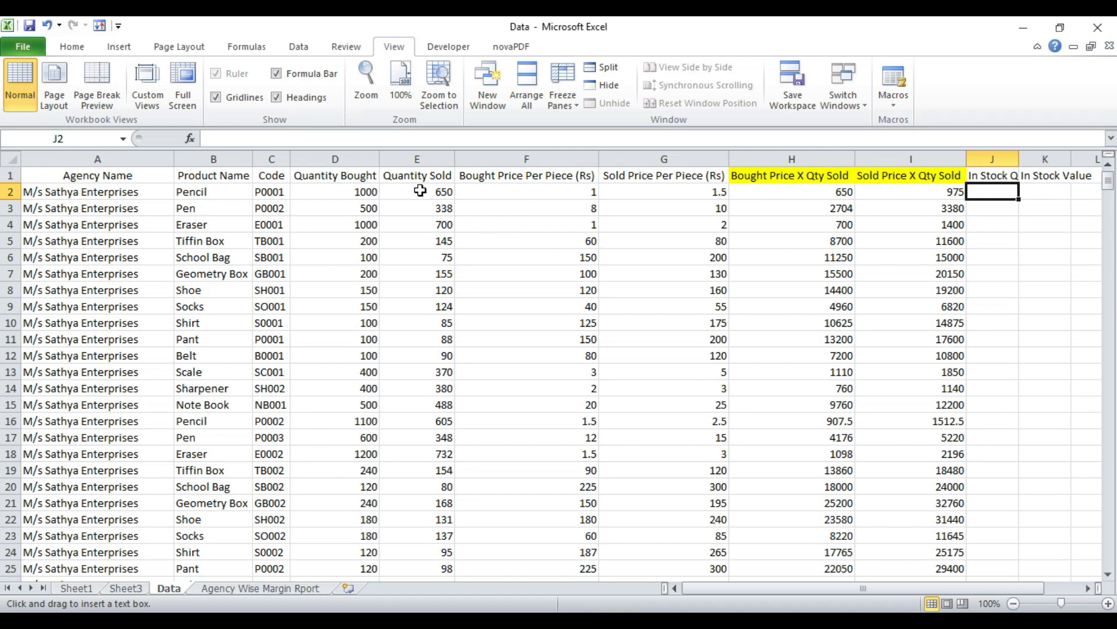
left_click(364, 194)
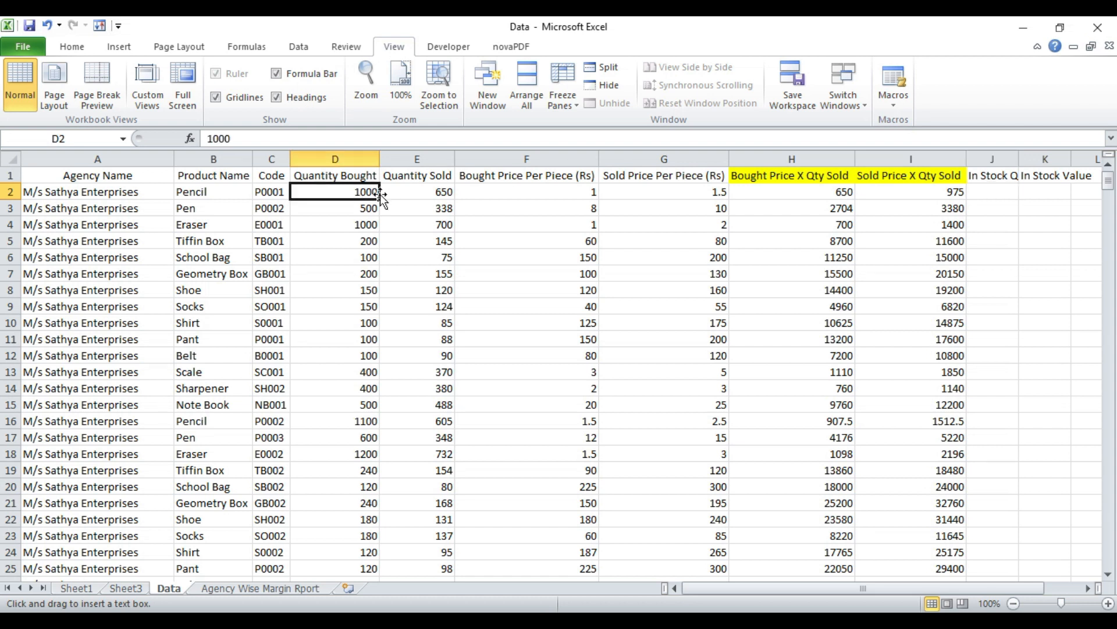
left_click(424, 190)
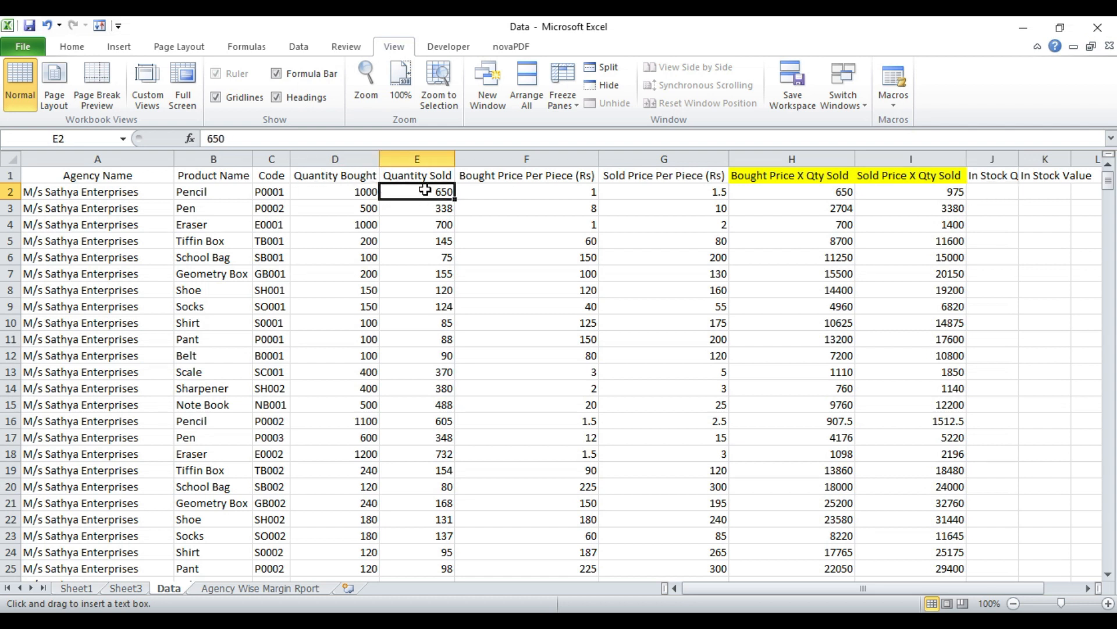
left_click(990, 194)
type("=")
key("Left")
key("Left")
key("Left")
key("Left")
key("Left")
key("Left")
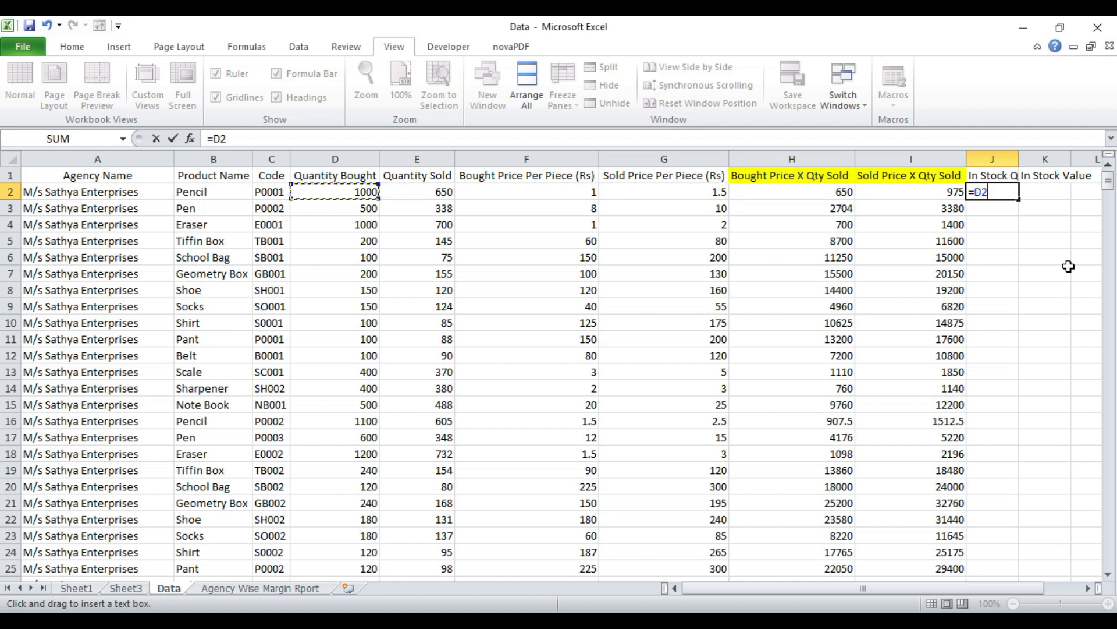
type("-")
key("Left")
key("Left")
key("Left")
key("Left")
key("Left")
key("Left")
key("Right")
key("Return")
Step: Check the in-stock quantity formula in J2 against the bought and sold quantities in row 2
key("Up")
key("Left")
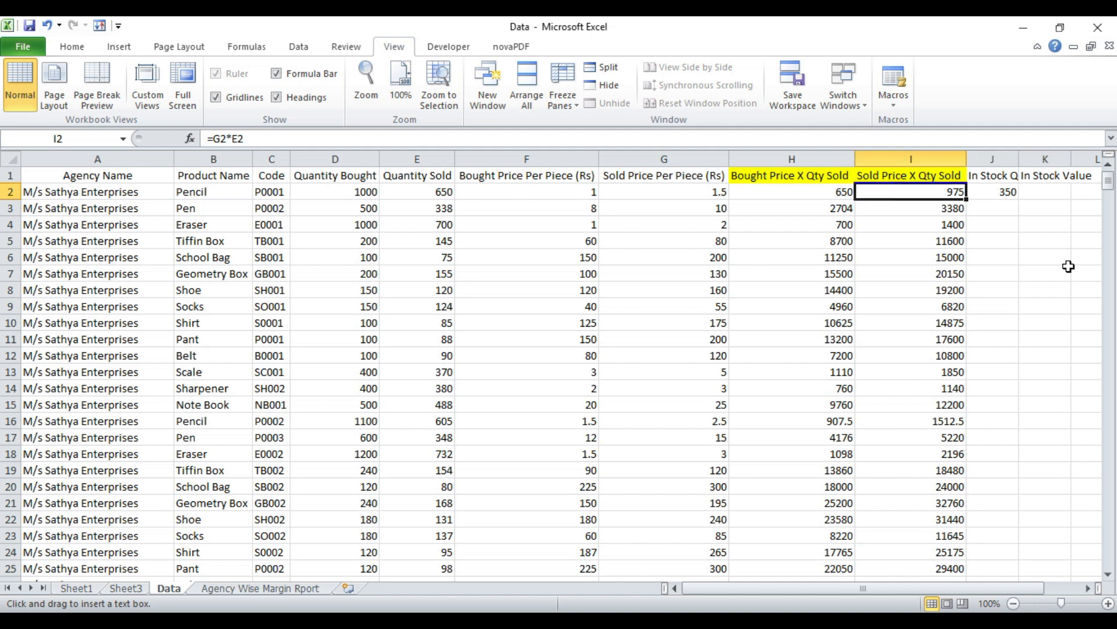
key("Home")
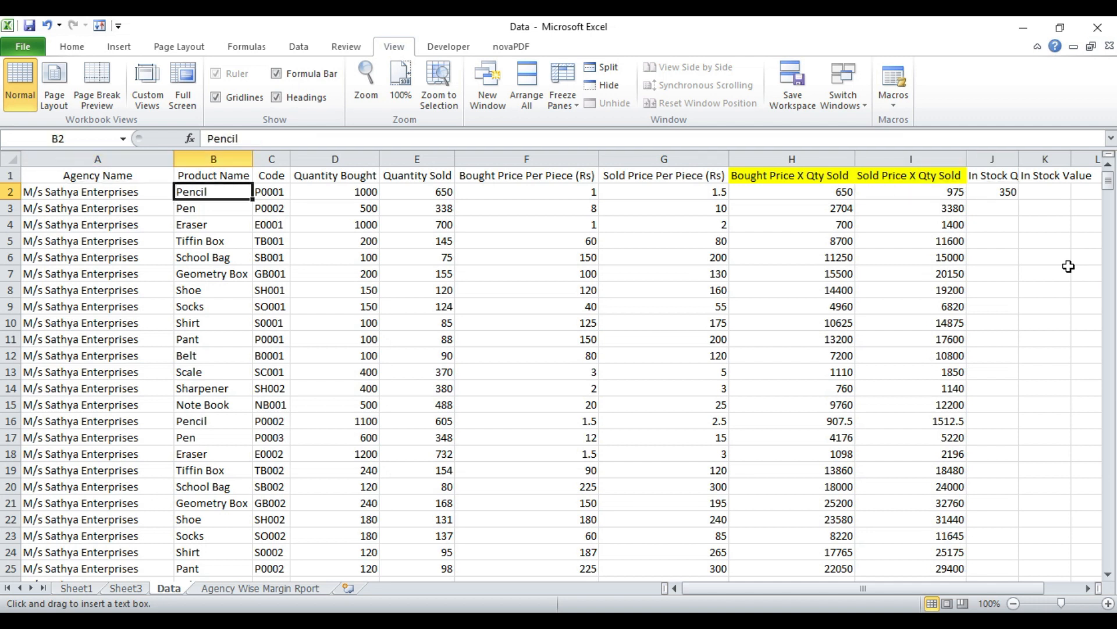
key("Right")
key("Right")
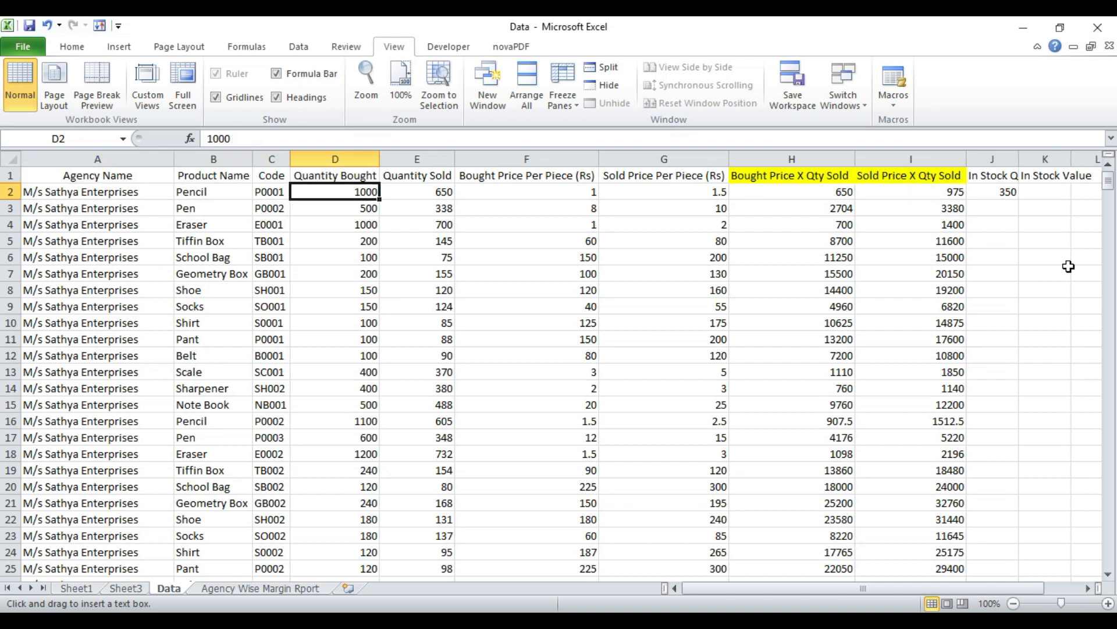
key("Right")
key("ctrl+Right")
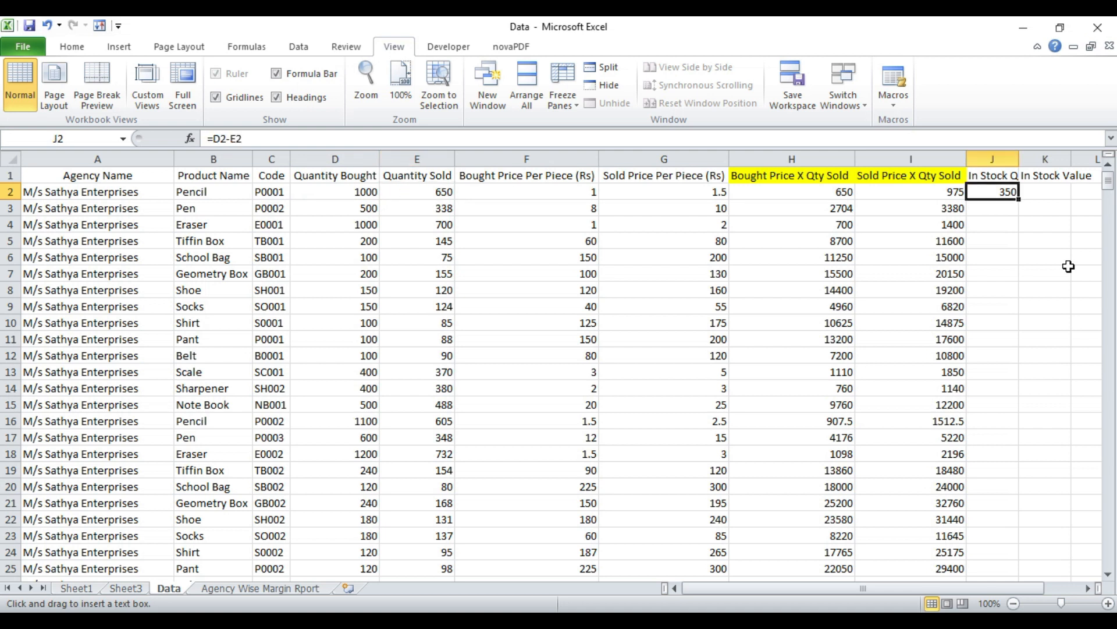
Step: In K2, calculate the in-stock value as in-stock quantity times bought price per piece with =J2*F2
key("Right")
key("Up")
key("Down")
key("Left")
key("Left")
key("Left")
key("Left")
key("Left")
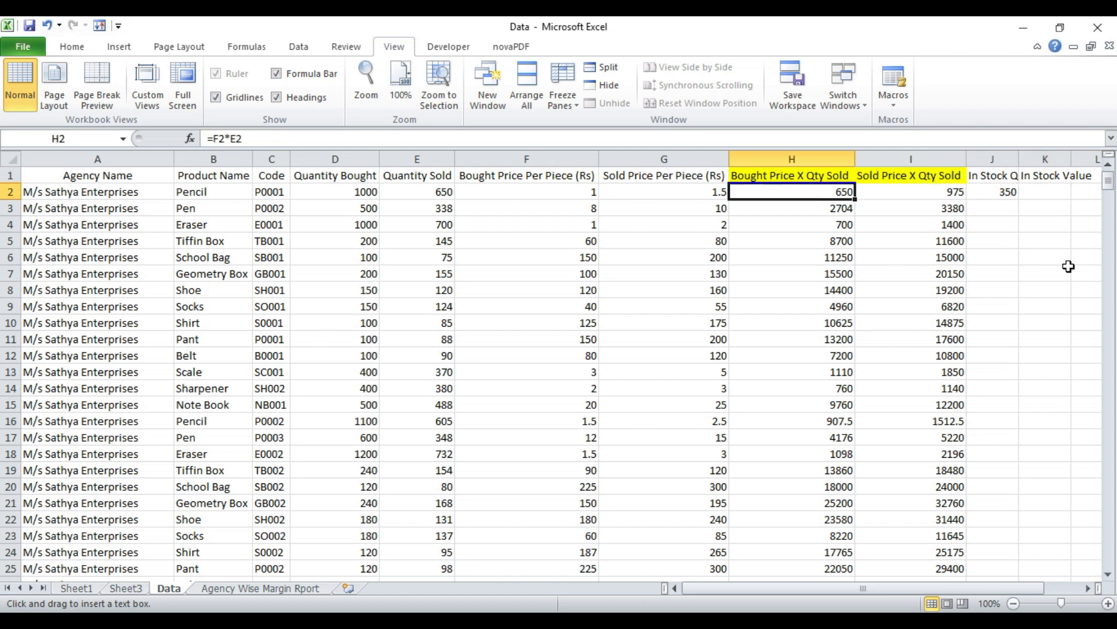
key("Right")
key("Right")
key("Right")
key("Right")
key("Right")
type("=")
key("Left")
type("*")
key("Left")
key("Left")
key("Left")
key("Left")
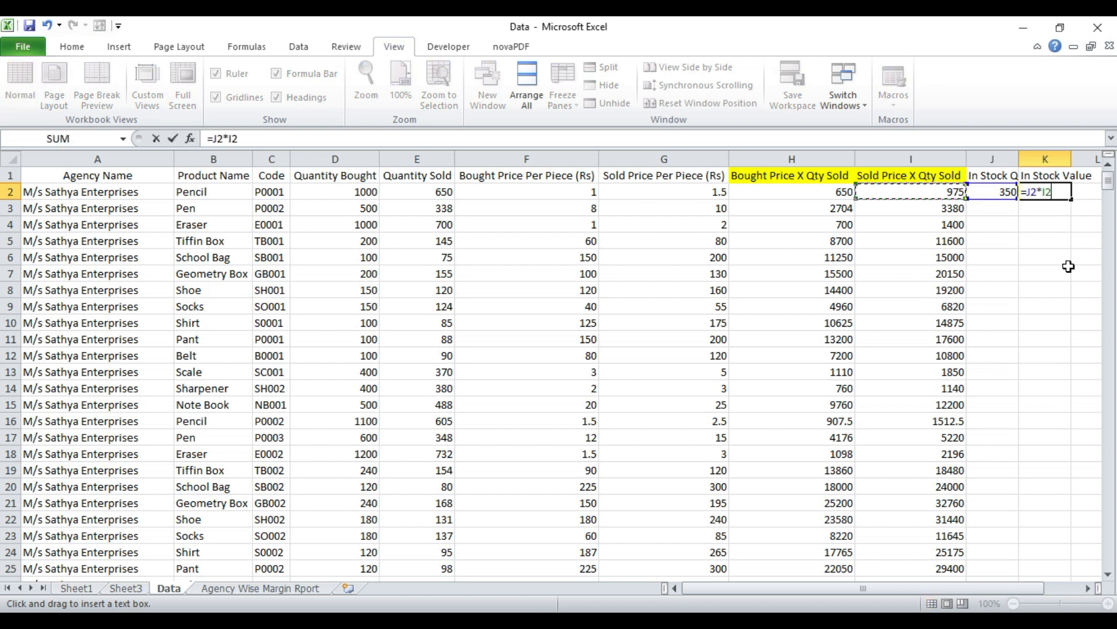
key("ctrl+Return")
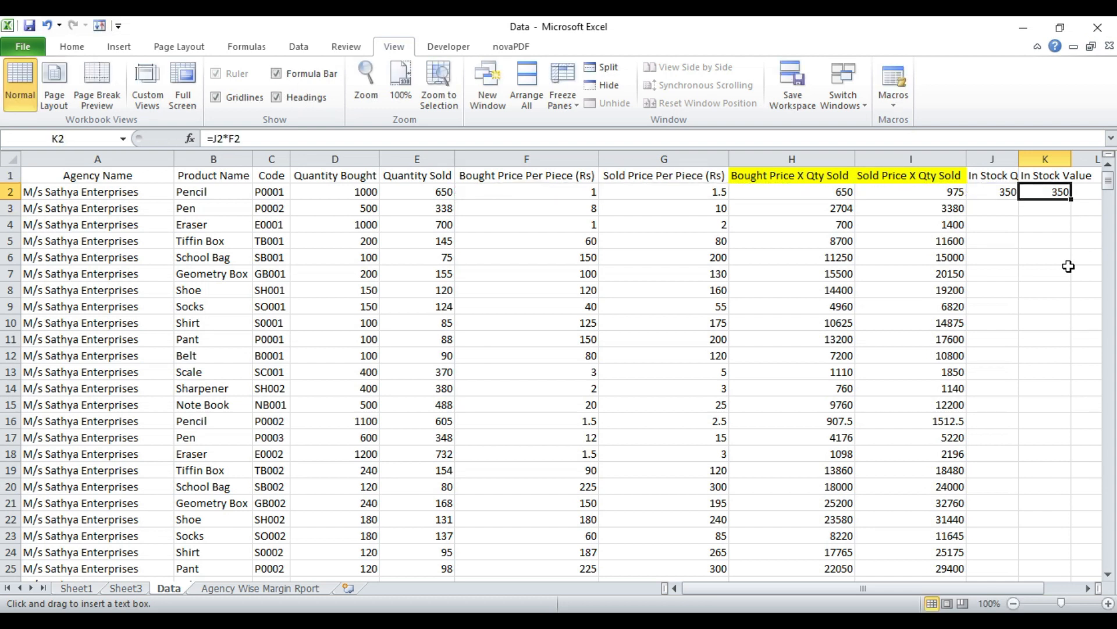
Step: Copy the formulas in J2:K2 down to the last data row, 505
key("Left")
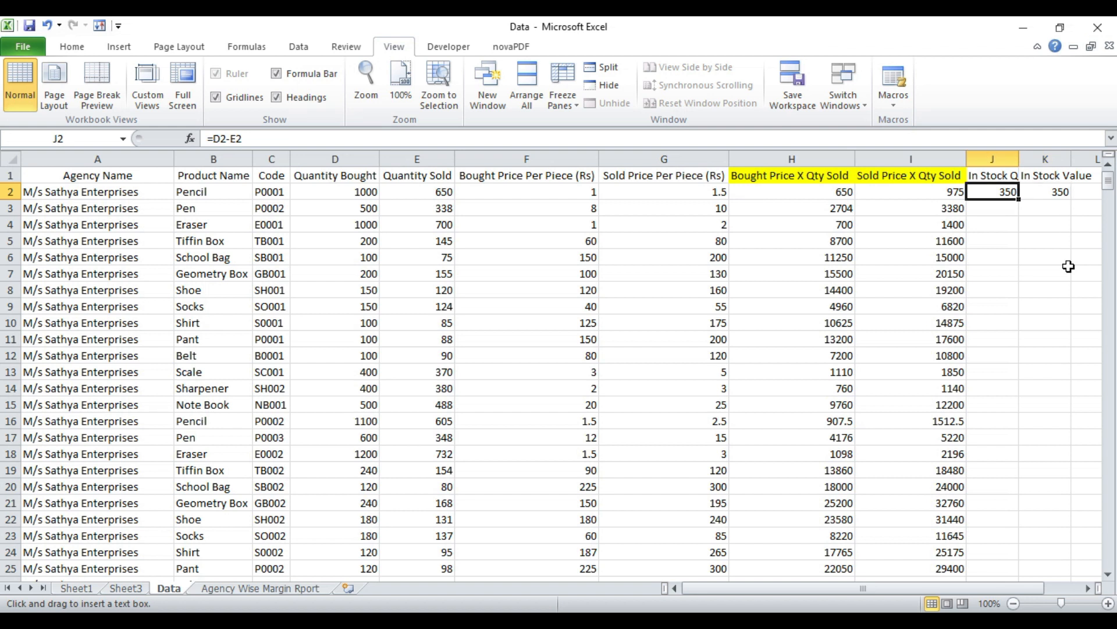
key("shift+Right")
key("ctrl+c")
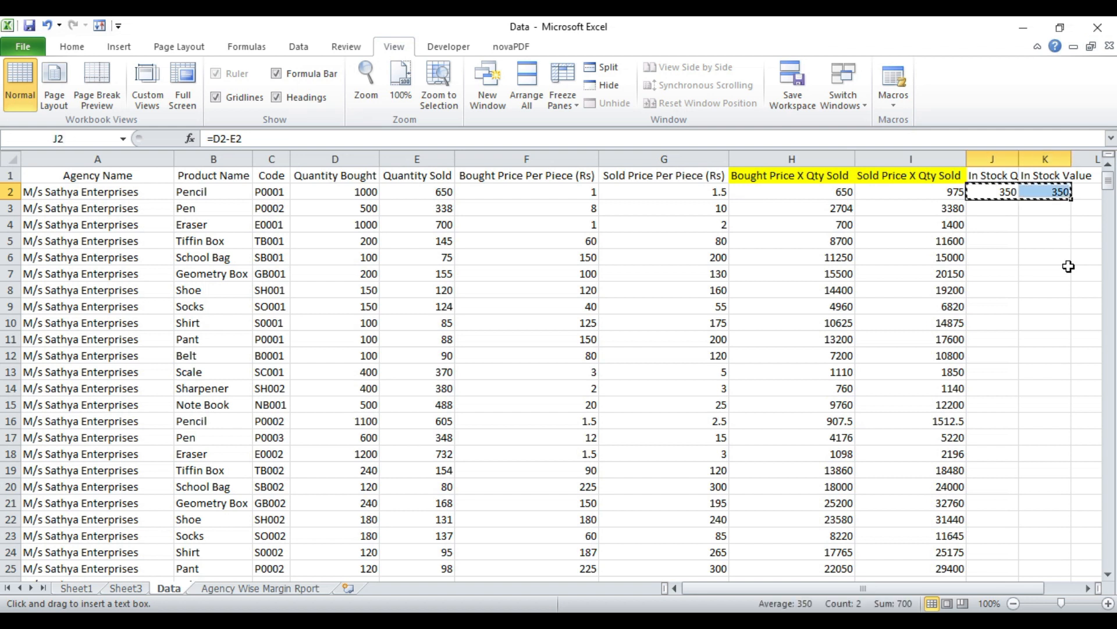
key("Left")
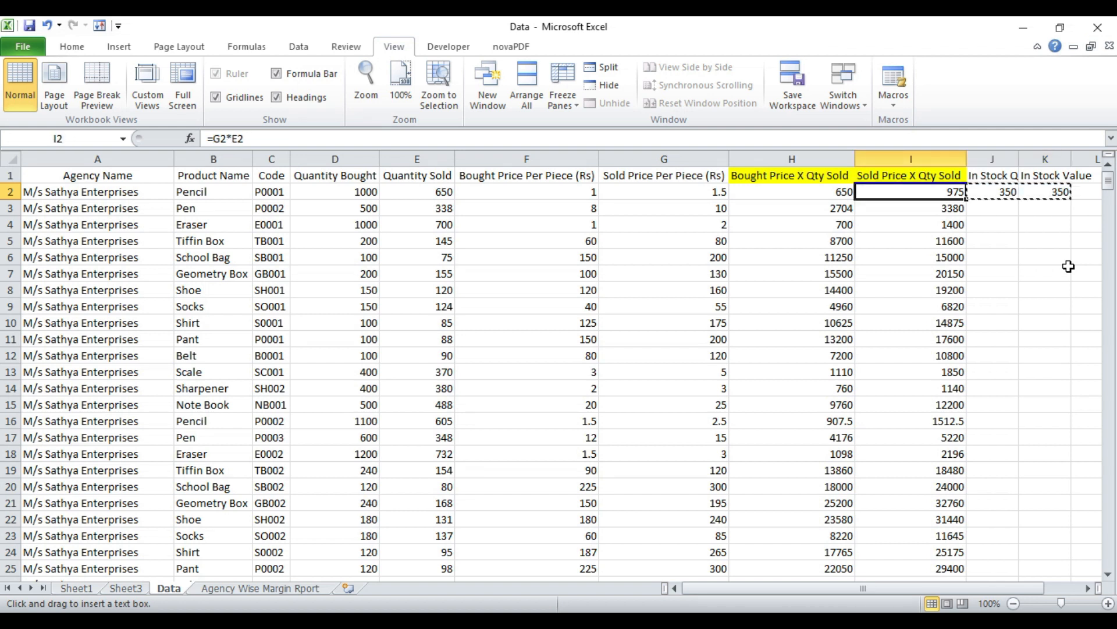
key("ctrl+Down")
key("Right")
key("shift+Right")
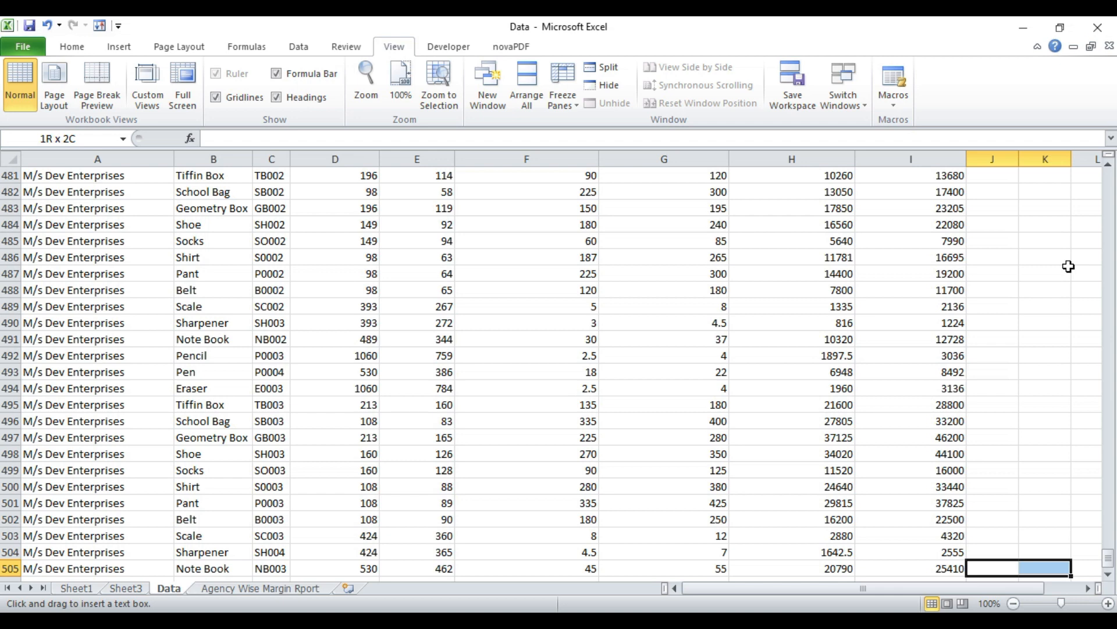
key("ctrl+shift+Up")
key("shift+Down")
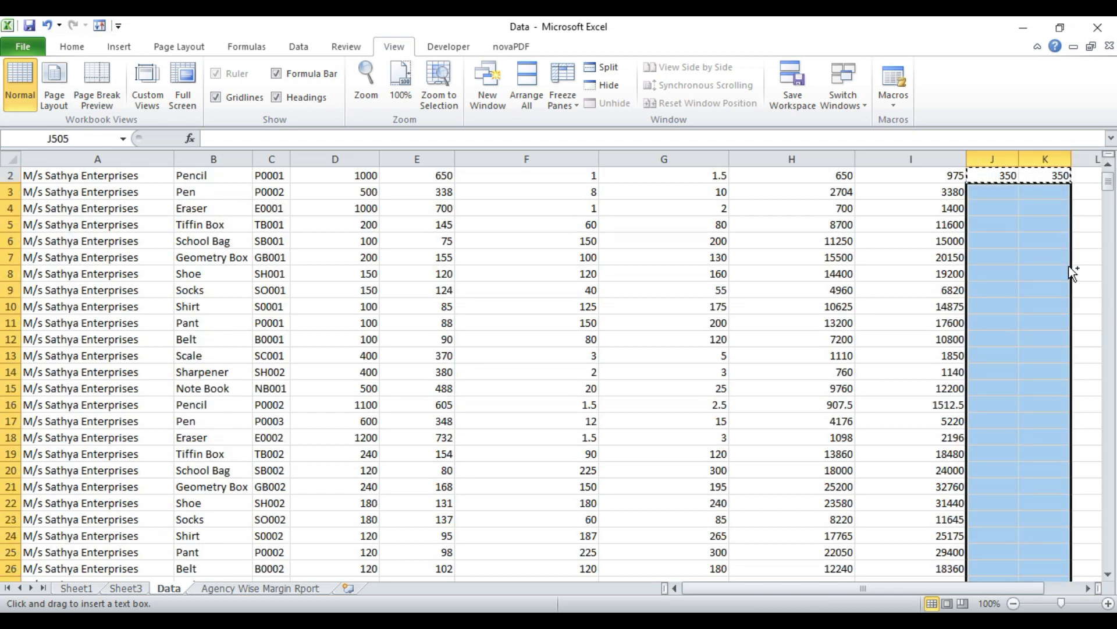
key("ctrl+v")
Step: Fill the "In Stock Qty" and "In Stock Value" headings in J1:K1 with yellow
key("ctrl+Up")
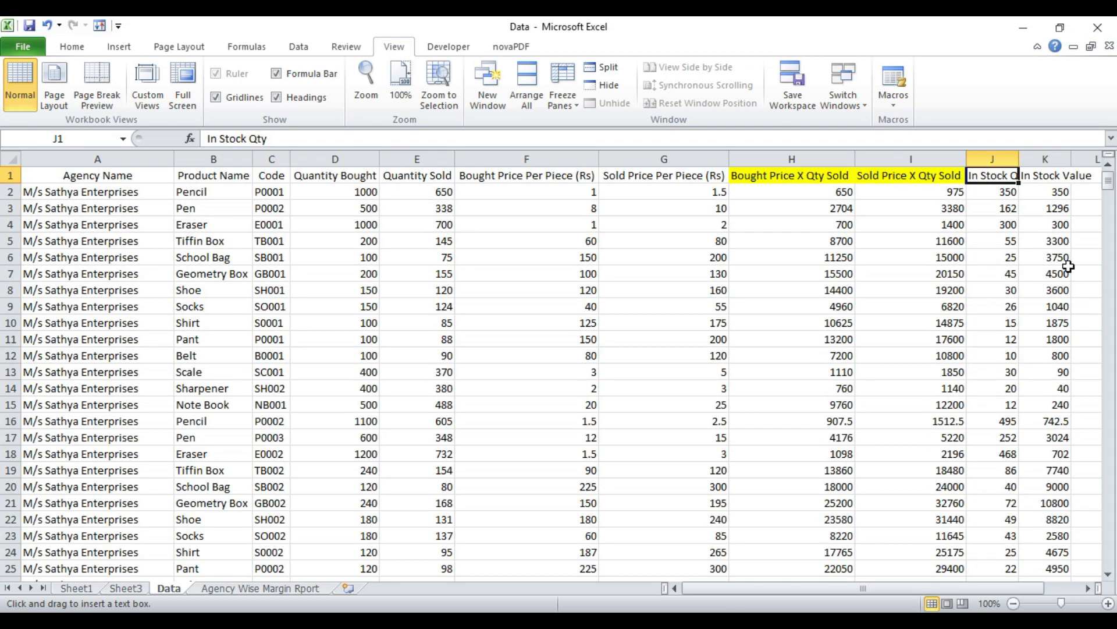
key("shift+Right")
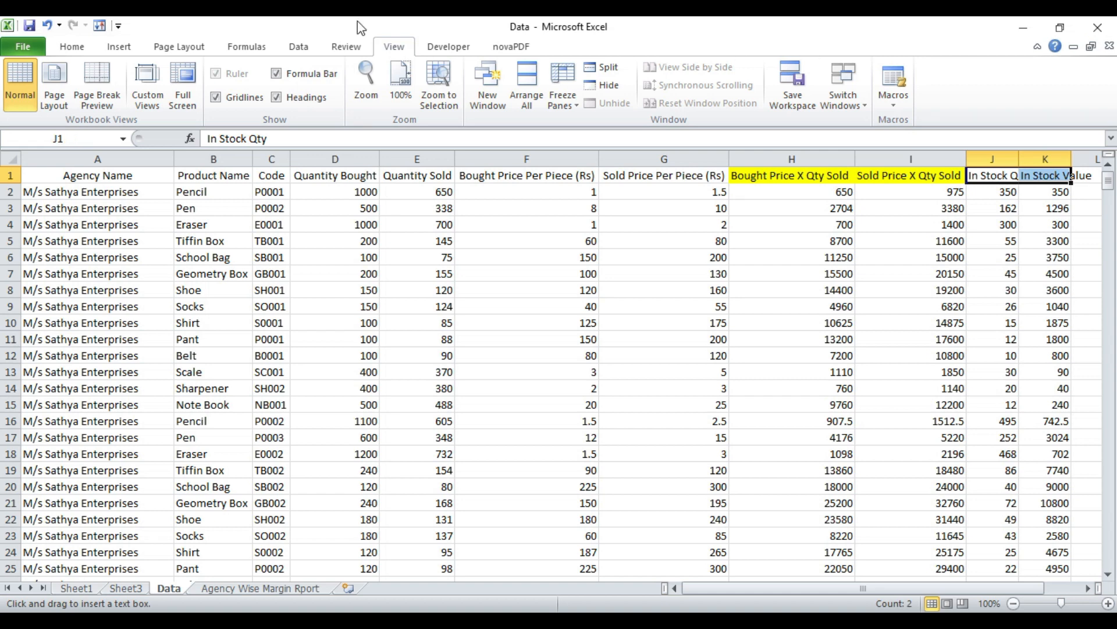
left_click(71, 47)
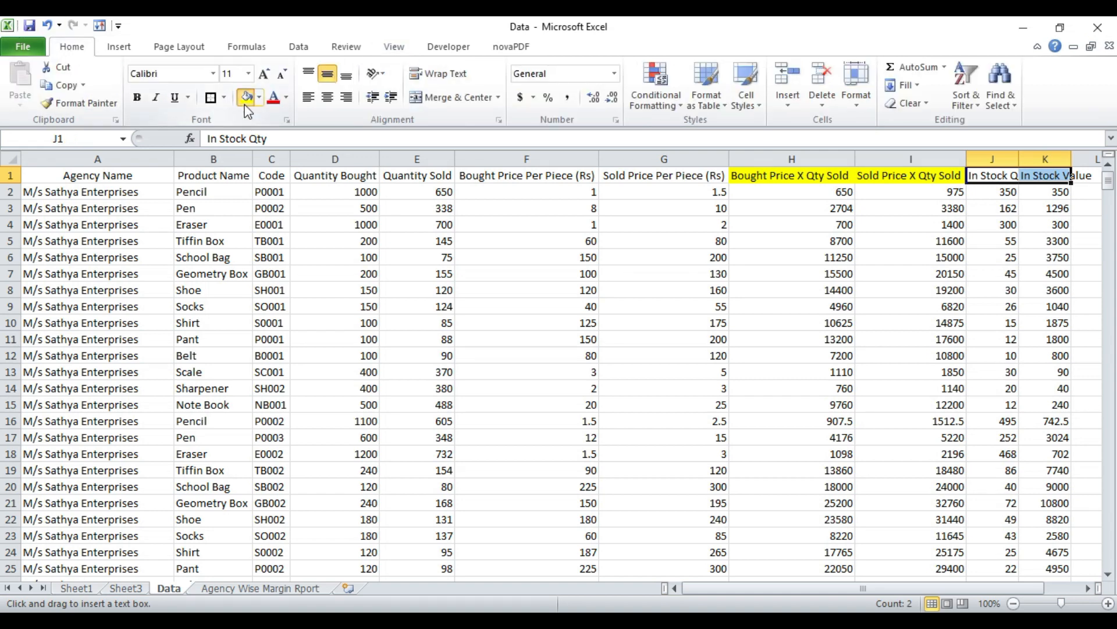
left_click(247, 97)
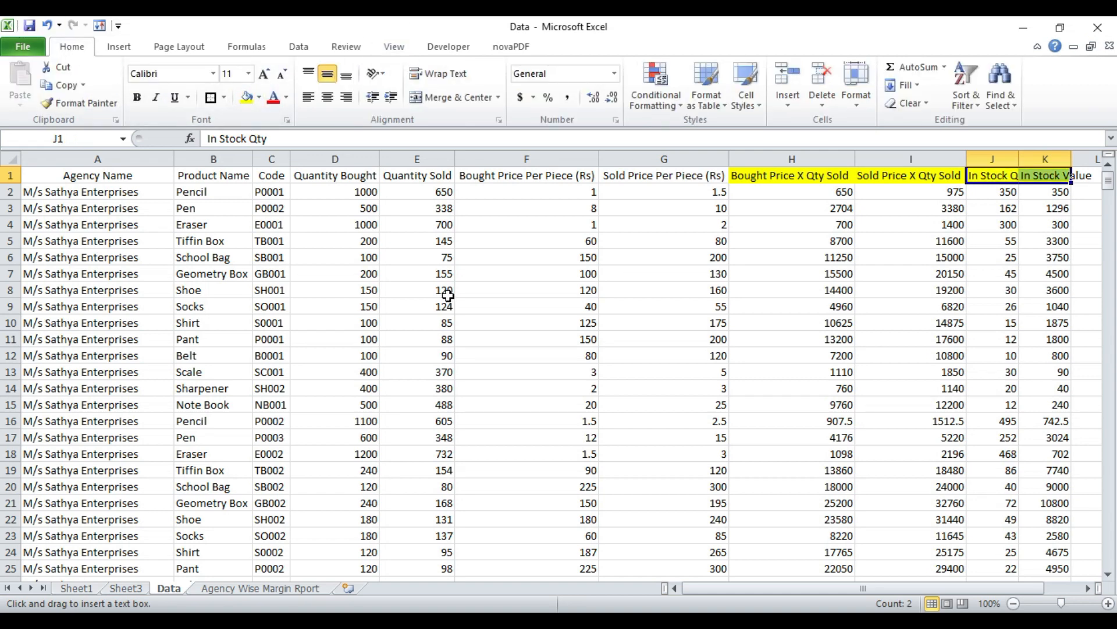
Step: AutoFit the widths of columns J and K to their contents and return to cell A1
key("ctrl+shift+Down")
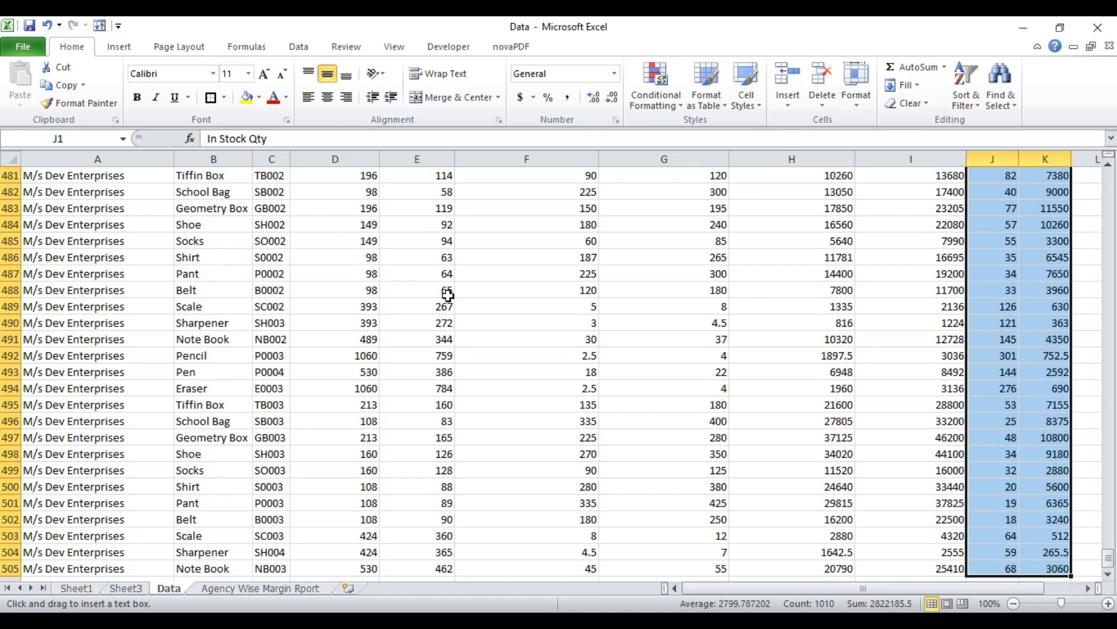
key("alt+o")
key("a")
key("shift+BackSpace")
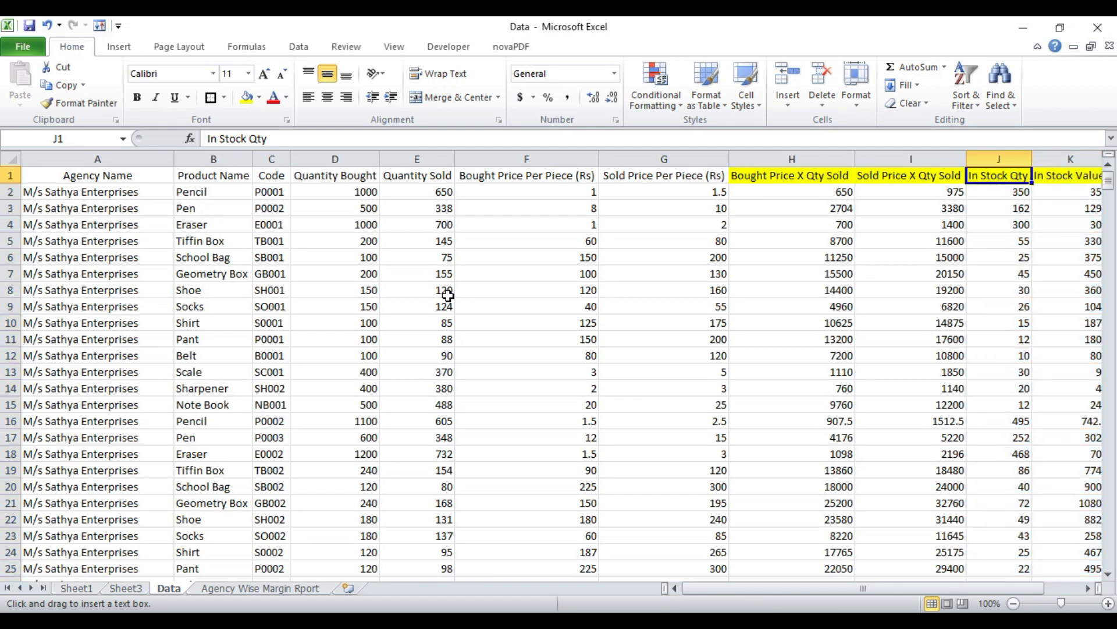
key("ctrl+Home")
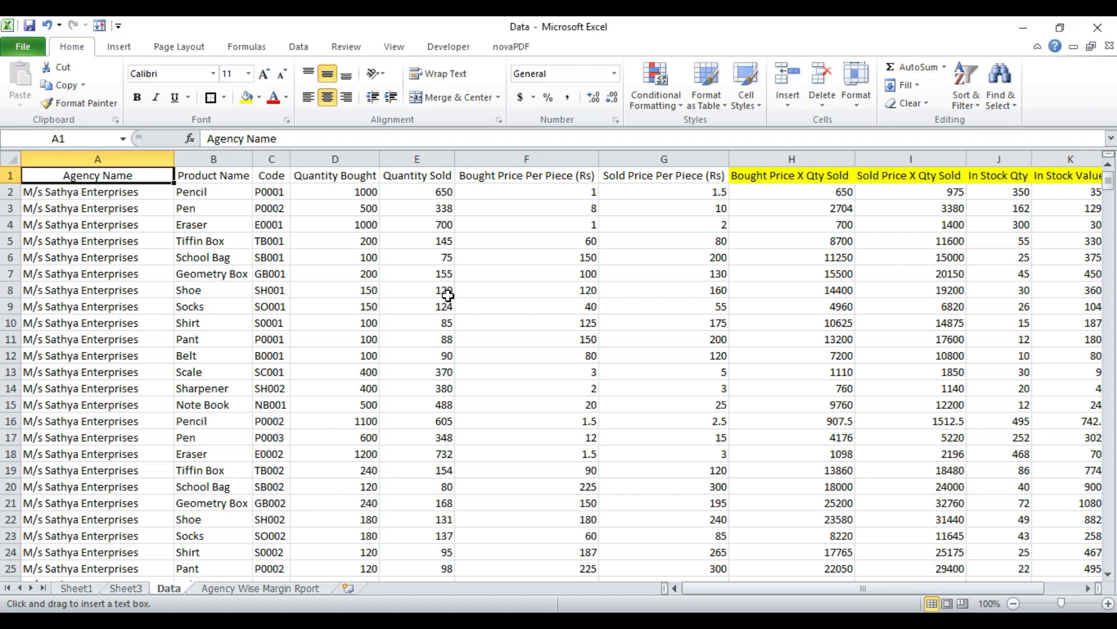
Step: Add a new worksheet after the agency-wise margin report and name it "Product Stock & Inventory"
left_click(353, 588)
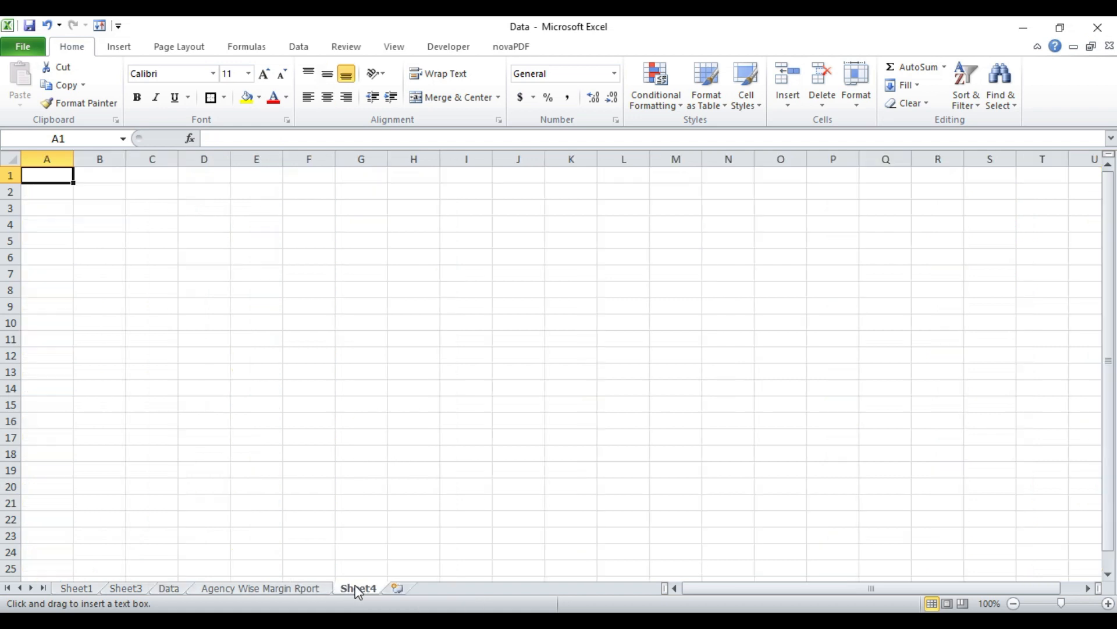
double_click(357, 587)
type("Procu")
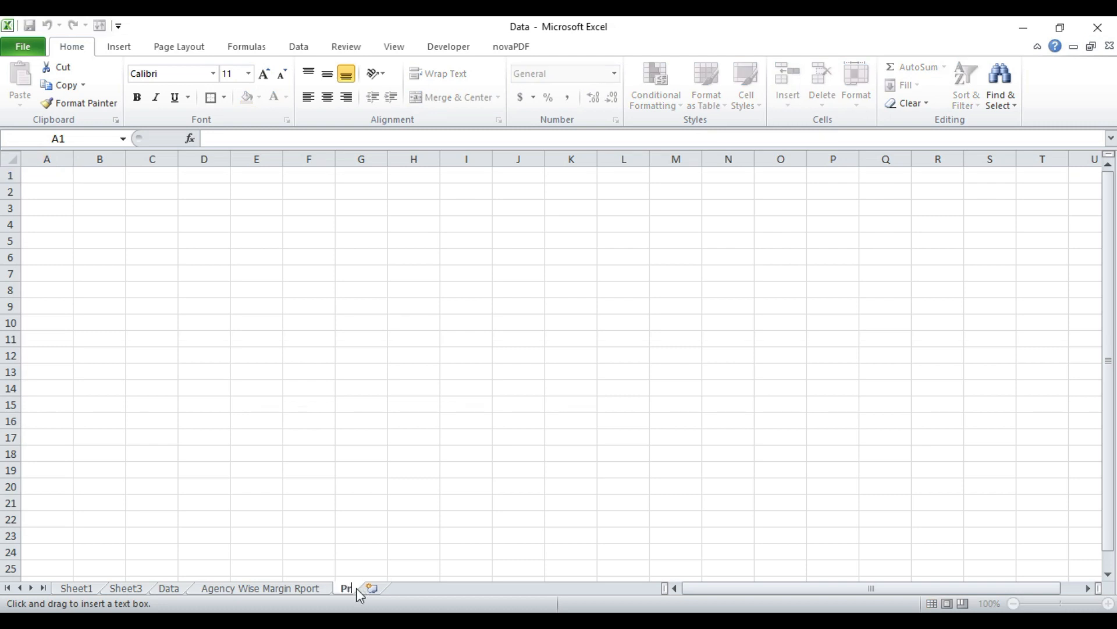
key("BackSpace")
key("BackSpace")
type("duct ")
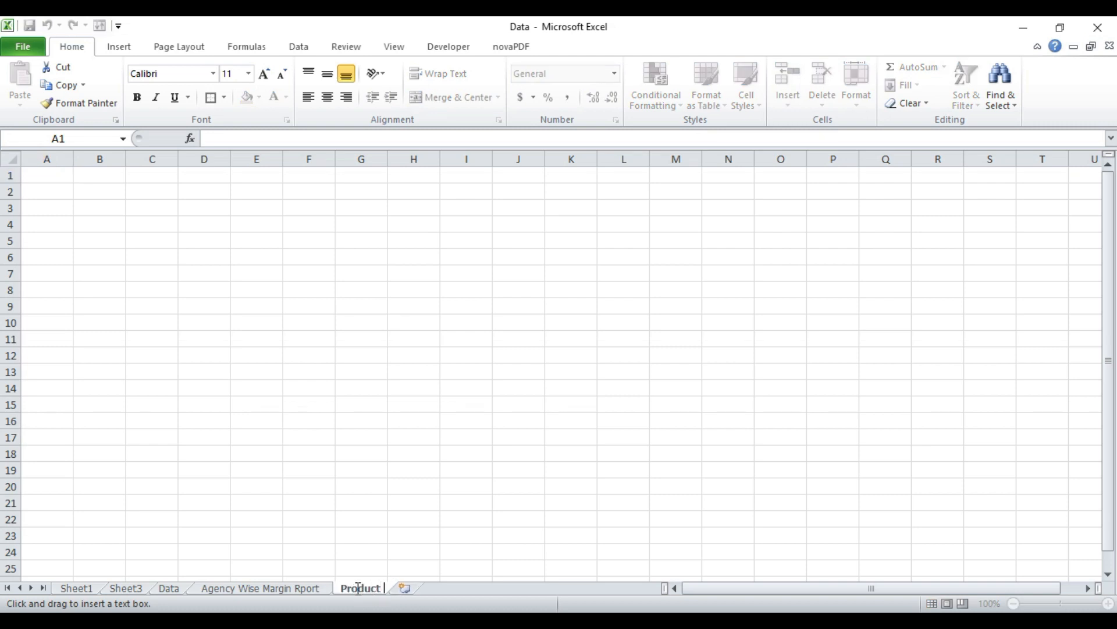
type("Stock & Invent")
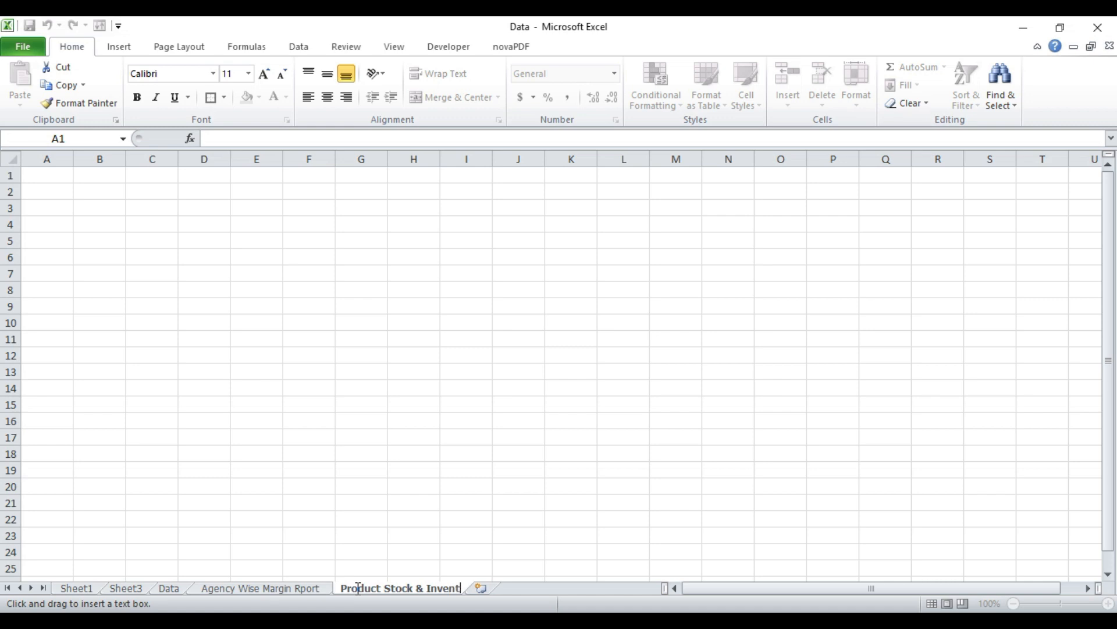
type("ory")
key("Return")
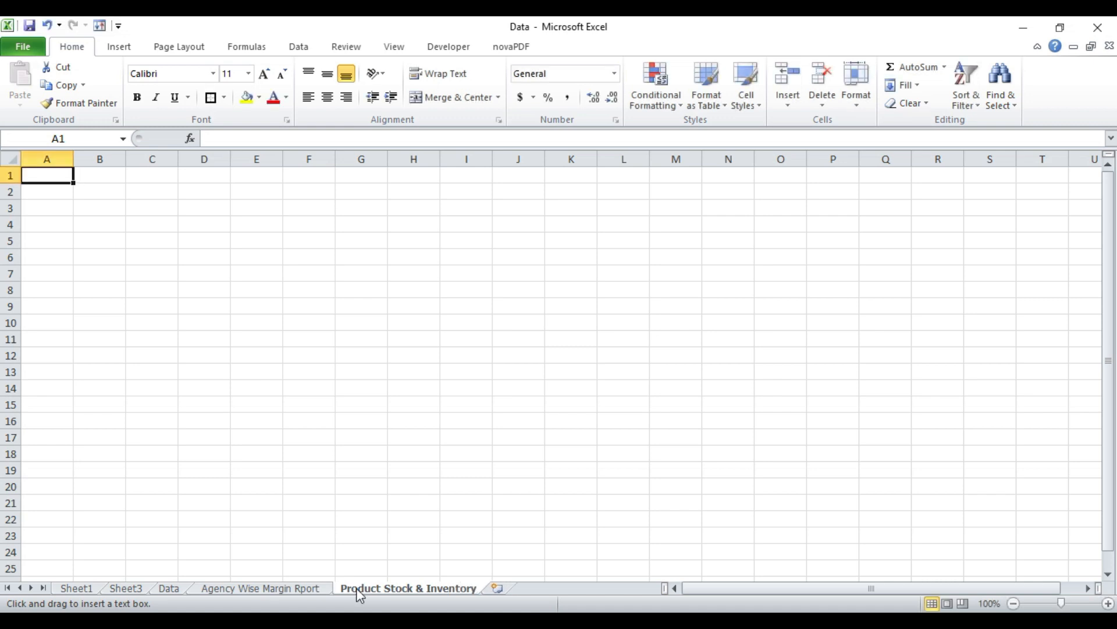
Step: On the new sheet, enter the headings "S.No" in A3 and "Product Name" in B3
left_click(69, 205)
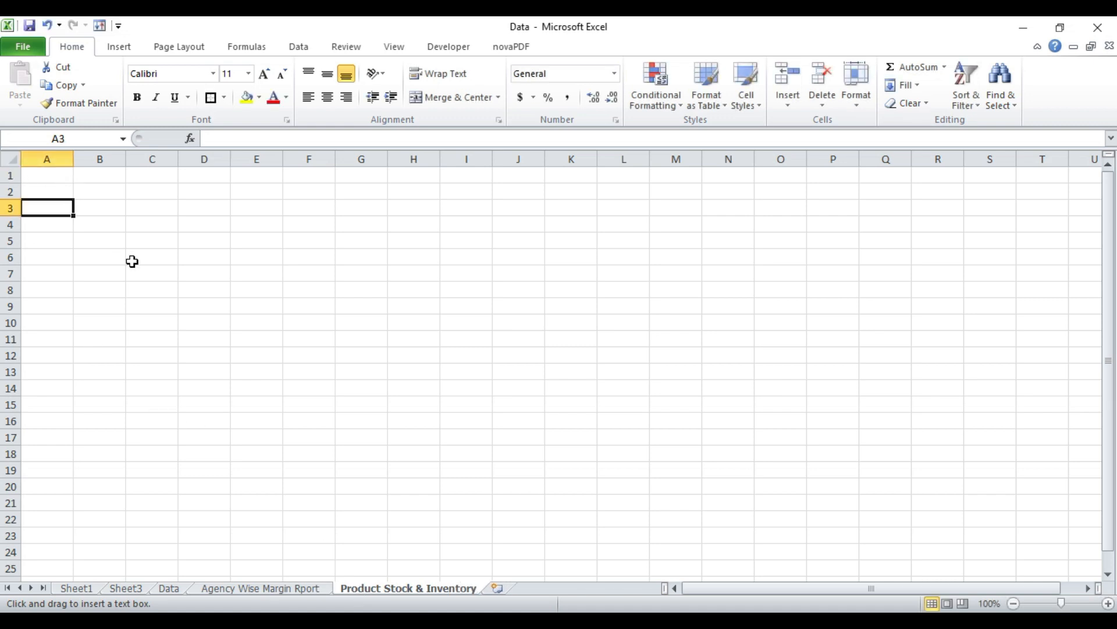
type("S.No")
key("Tab")
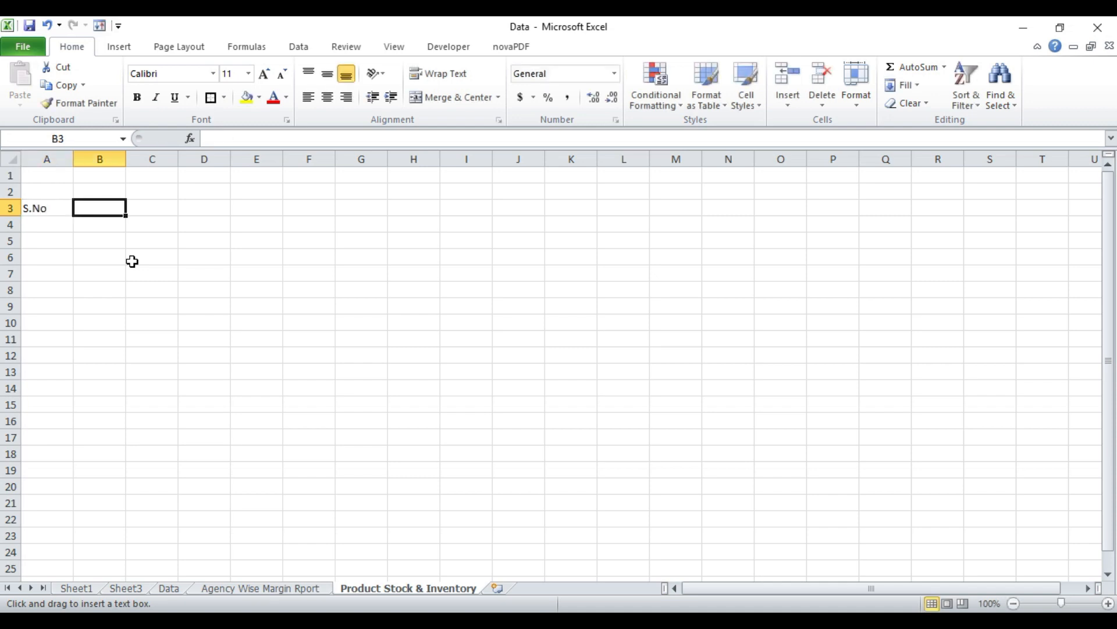
type("Prod")
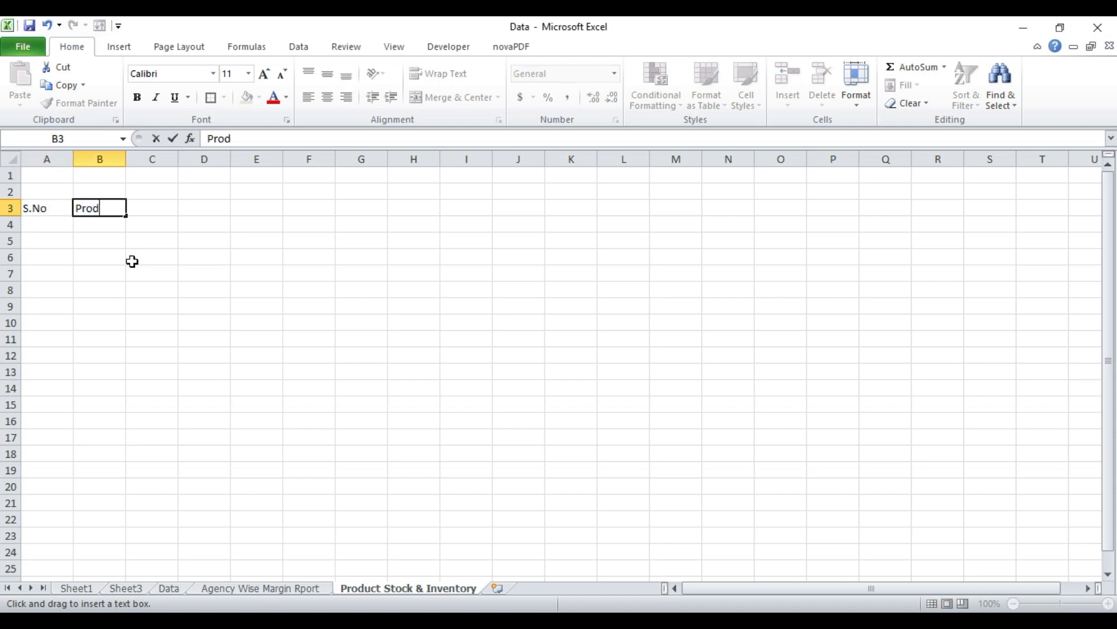
type("uct Name")
key("Tab")
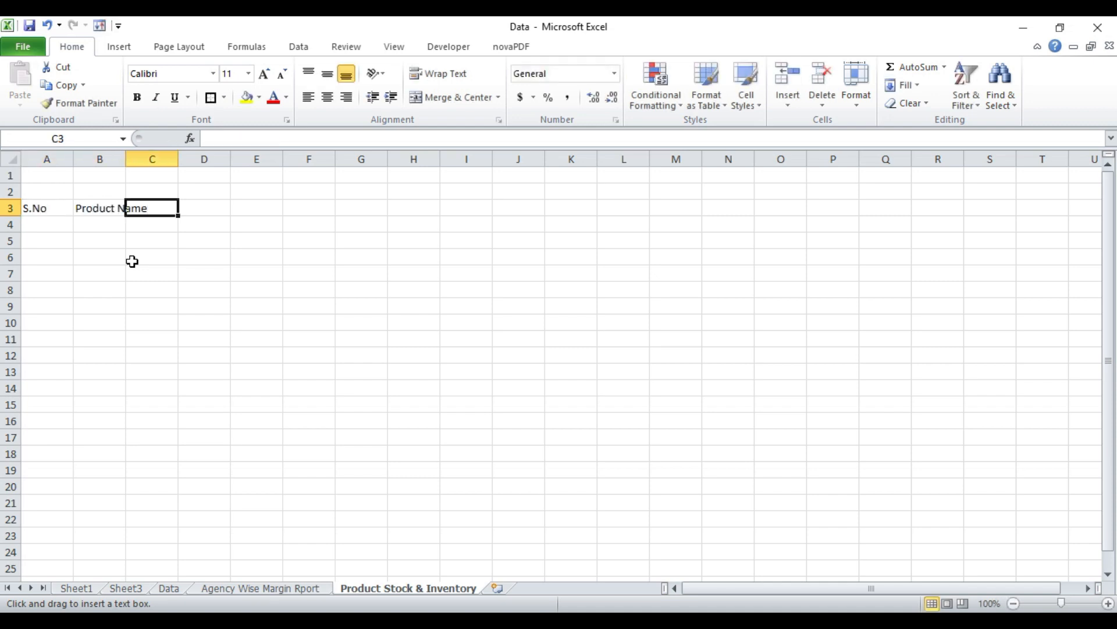
Step: Enter the headings "Bought" in C3 and "Sold" in D3
type("Bouhg")
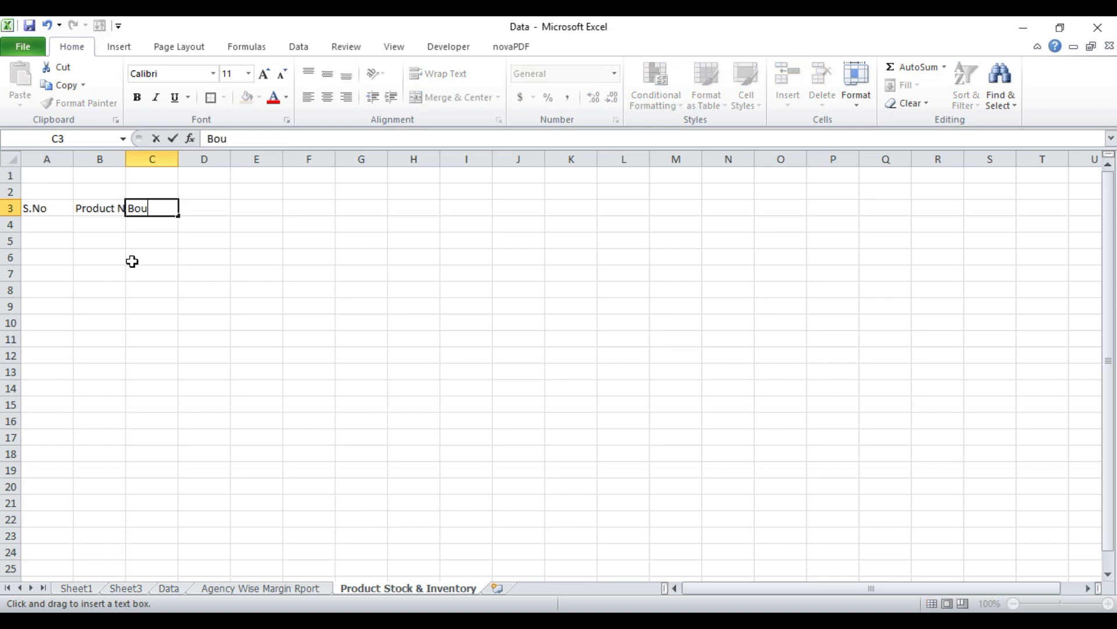
key("BackSpace")
key("BackSpace")
type("ght")
key("Tab")
type("Sold")
key("Tab")
Step: Enter the headings "In Stock" in E3 and "In Stock Value" in F3
type("Sotock")
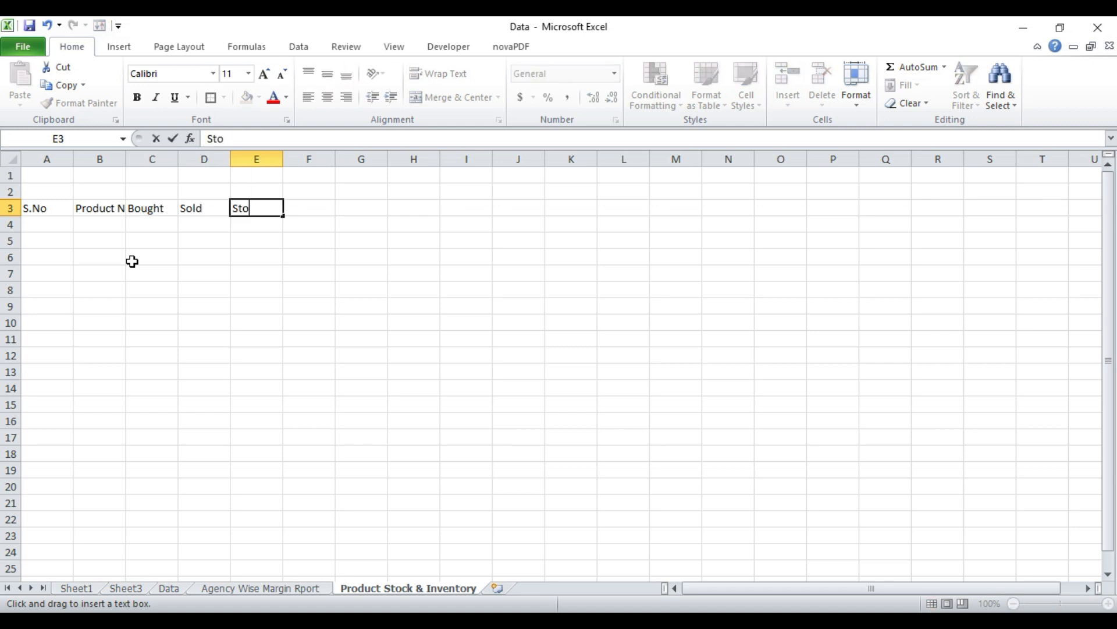
key("Tab")
key("shift+Tab")
key("F2")
key("Home")
type("In")
key("Tab")
type("In Stock Value")
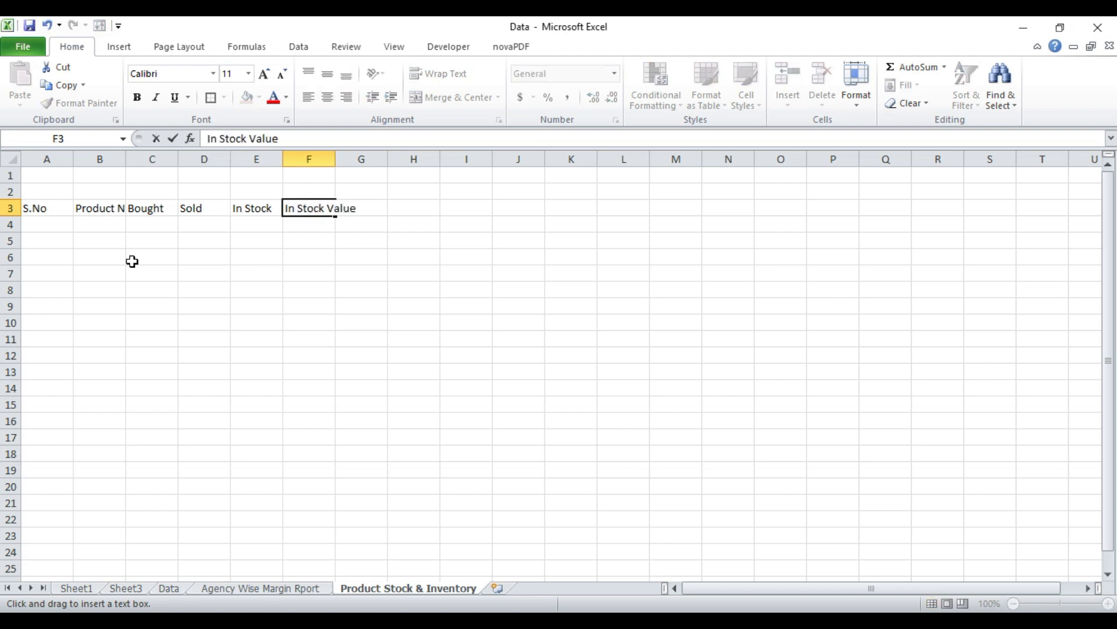
Step: AutoFit the column widths to the heading row A3:F3 on the Product Stock & Inventory sheet
key("Return")
key("Up")
key("Home")
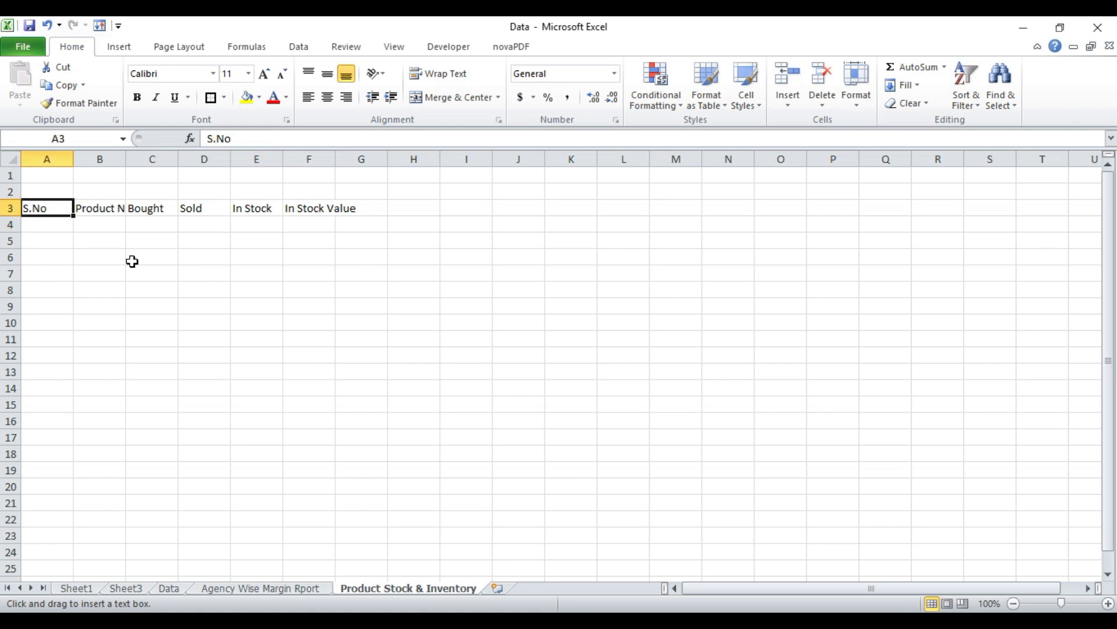
key("ctrl+shift+Right")
key("alt")
key("o")
key("c")
key("a")
key("Home")
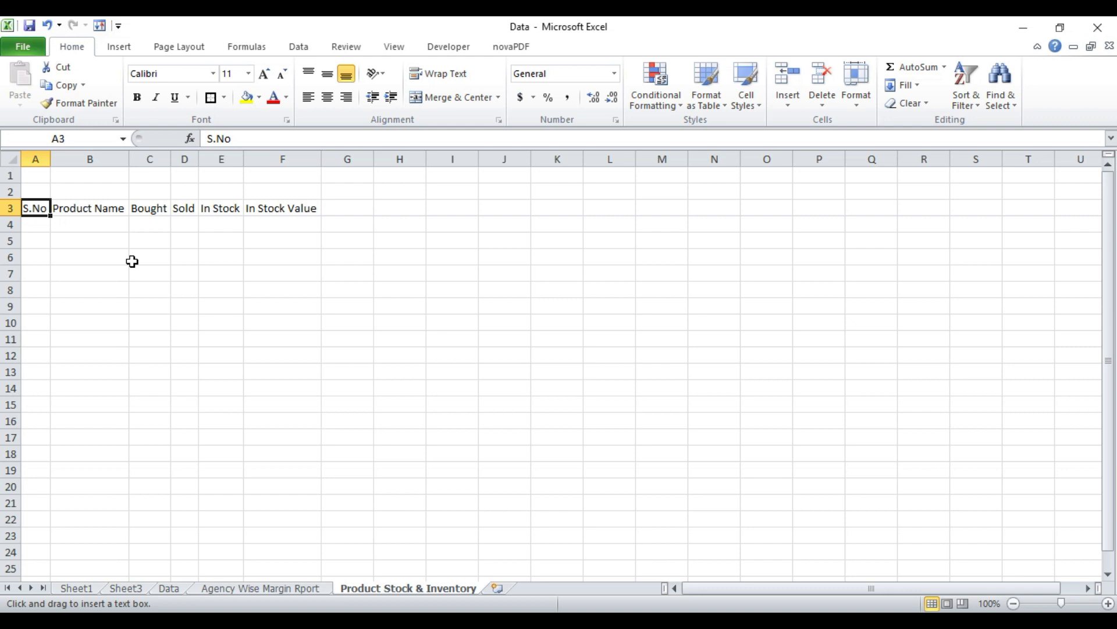
Step: Rename the pivot table worksheet Sheet3 as "Pivot"
left_click(131, 591)
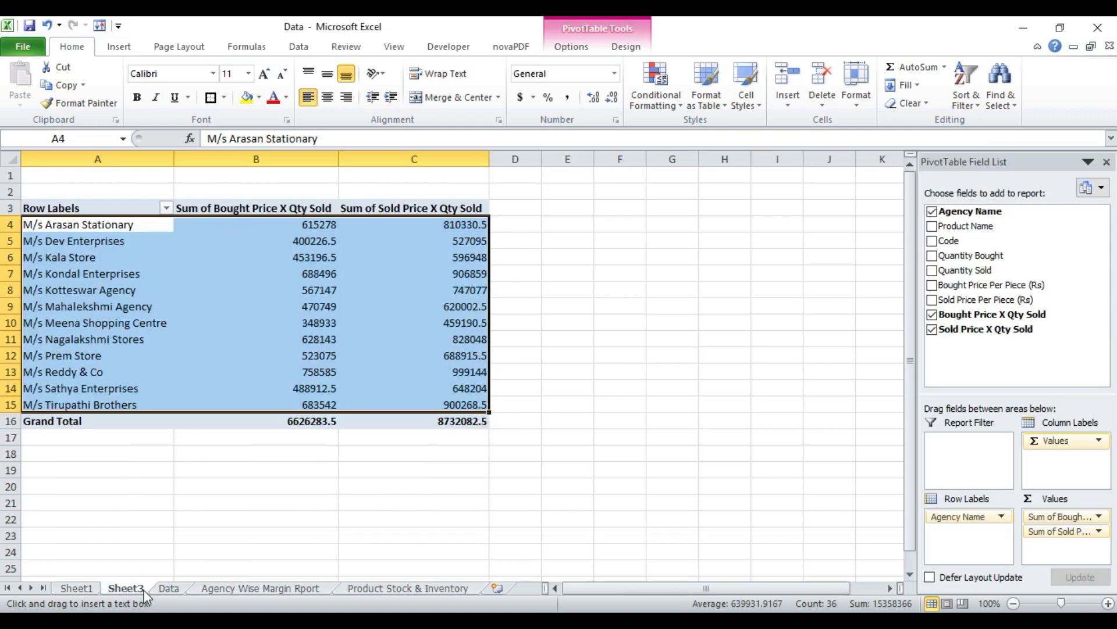
double_click(135, 588)
type("Pivot")
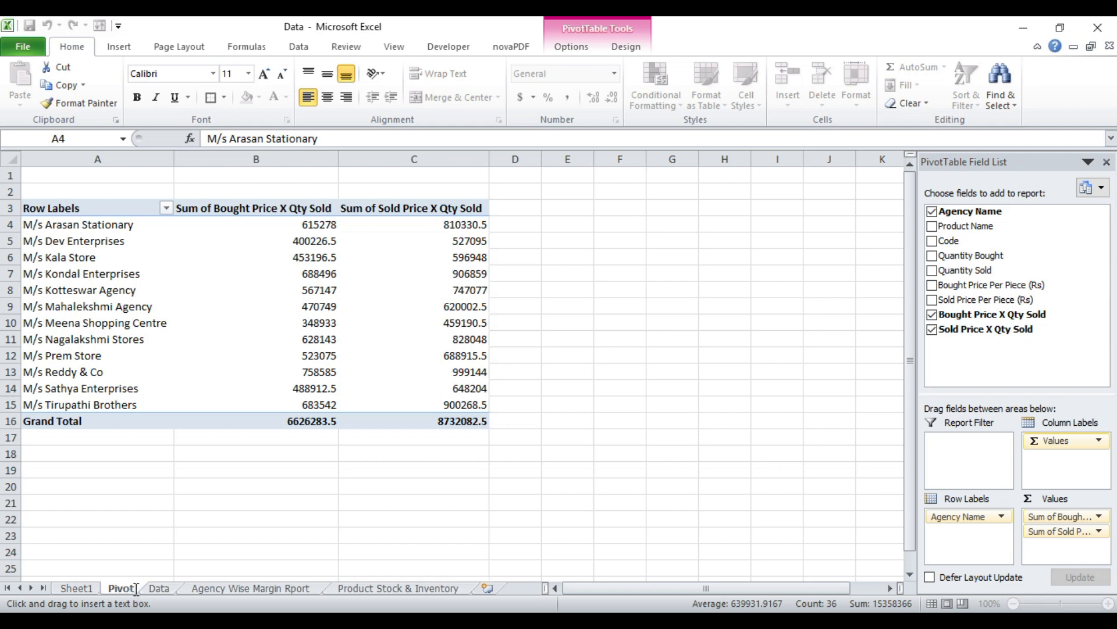
key("Return")
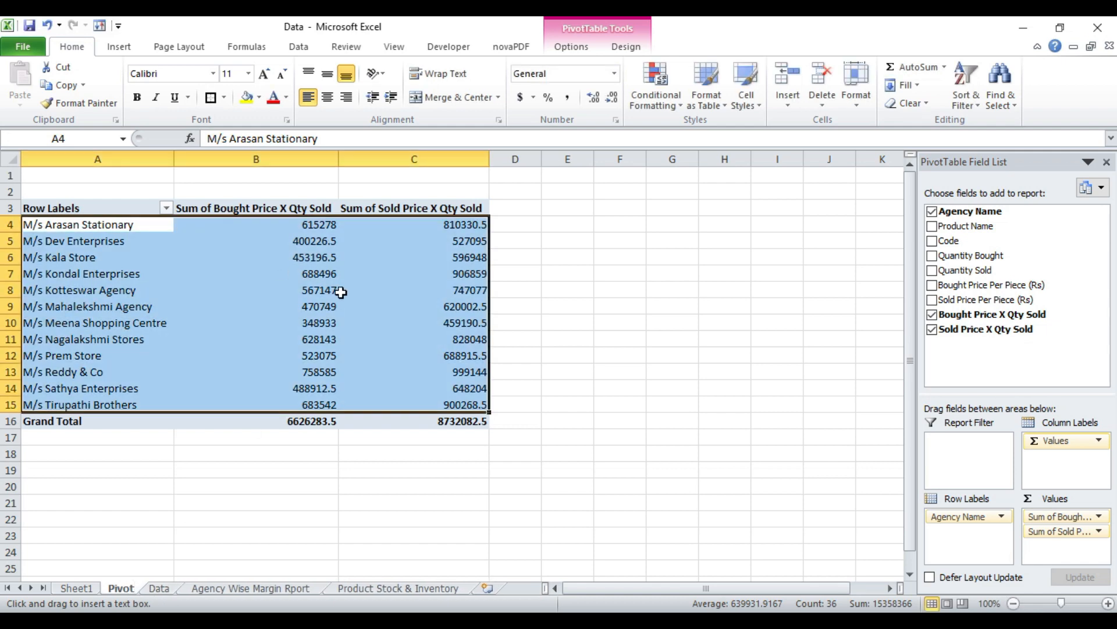
Step: Clear the agency-wise layout of the pivot table by removing the Agency Name row field and the bought and sold value fields
left_click(355, 240)
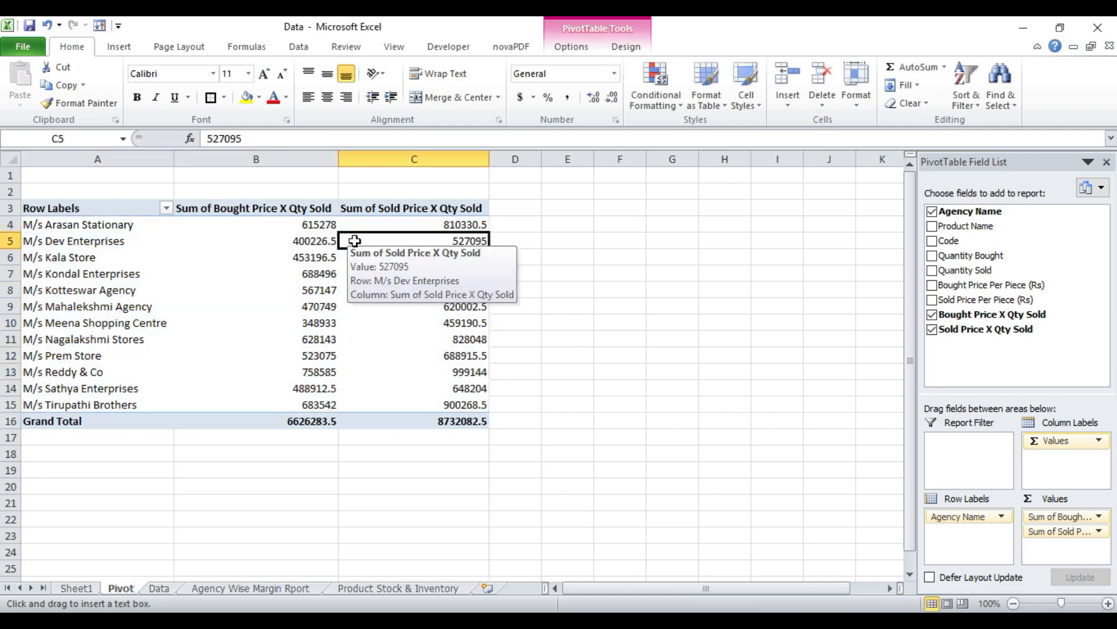
left_click(261, 588)
left_click(121, 587)
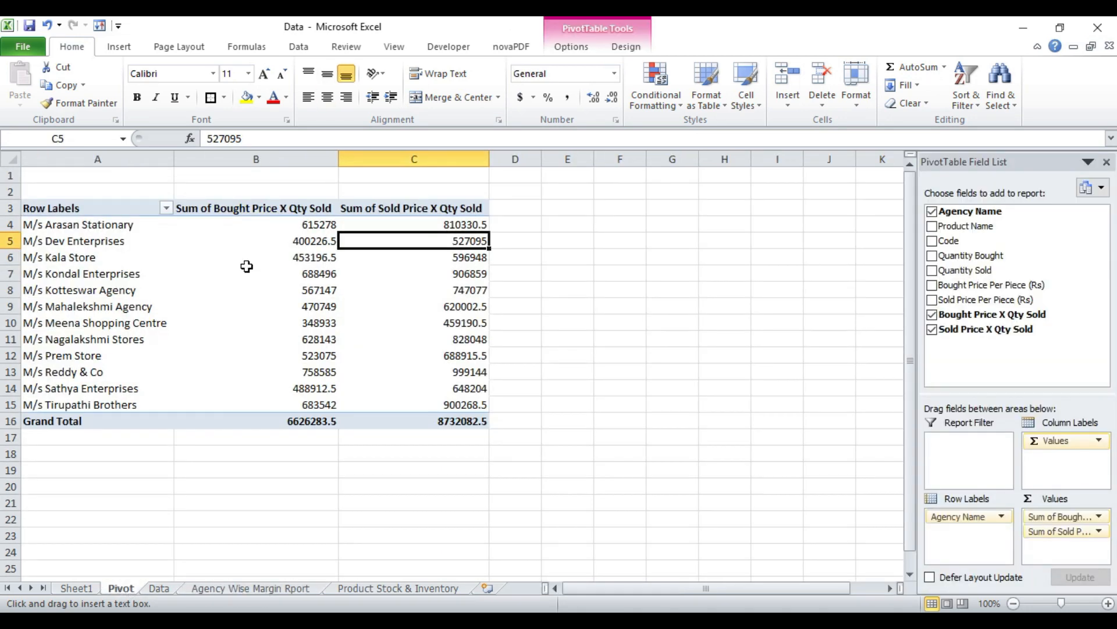
left_click(281, 242)
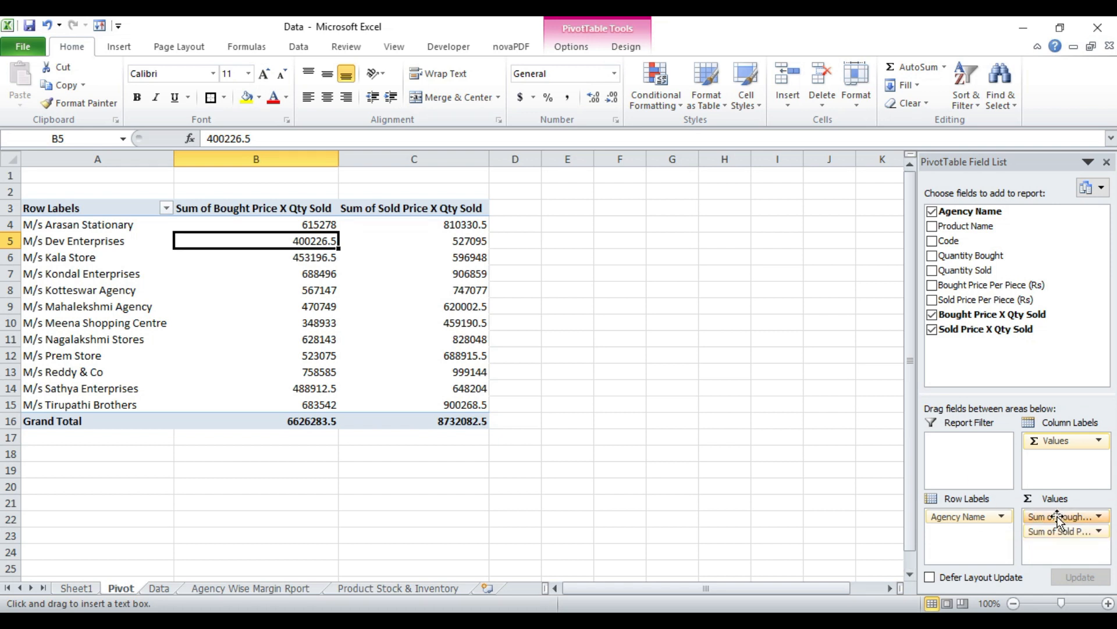
left_click_drag(1057, 520, 862, 499)
left_click_drag(957, 516, 766, 492)
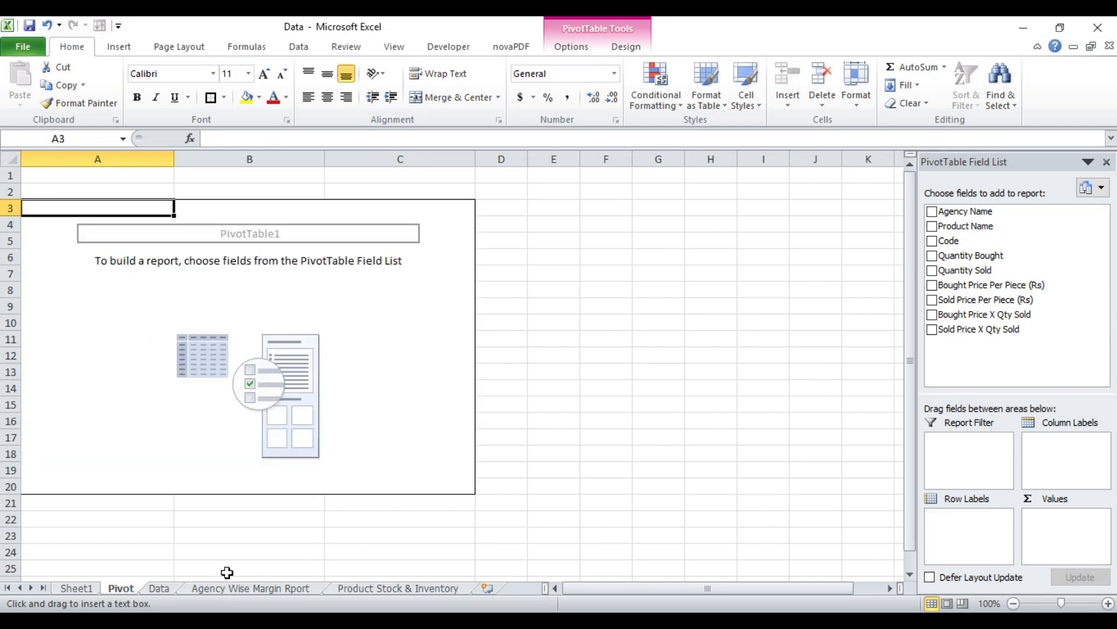
Step: Change the pivot table's data source to Data!$A$1:$K$505 to include the In Stock Qty and In Stock Value columns
left_click(167, 589)
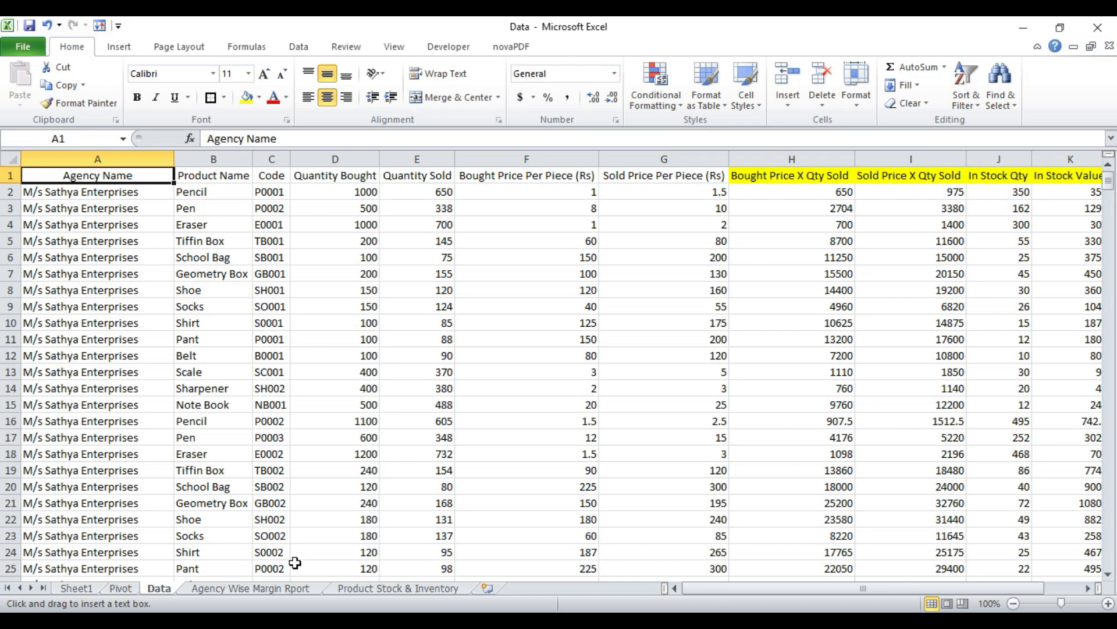
left_click(134, 589)
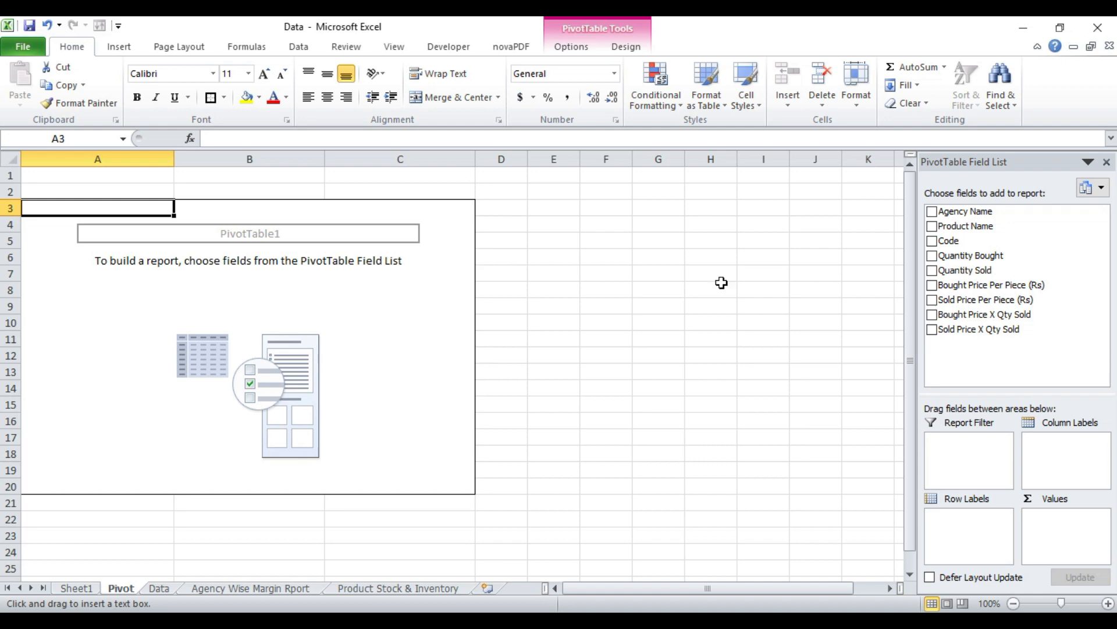
left_click(428, 256)
left_click(580, 47)
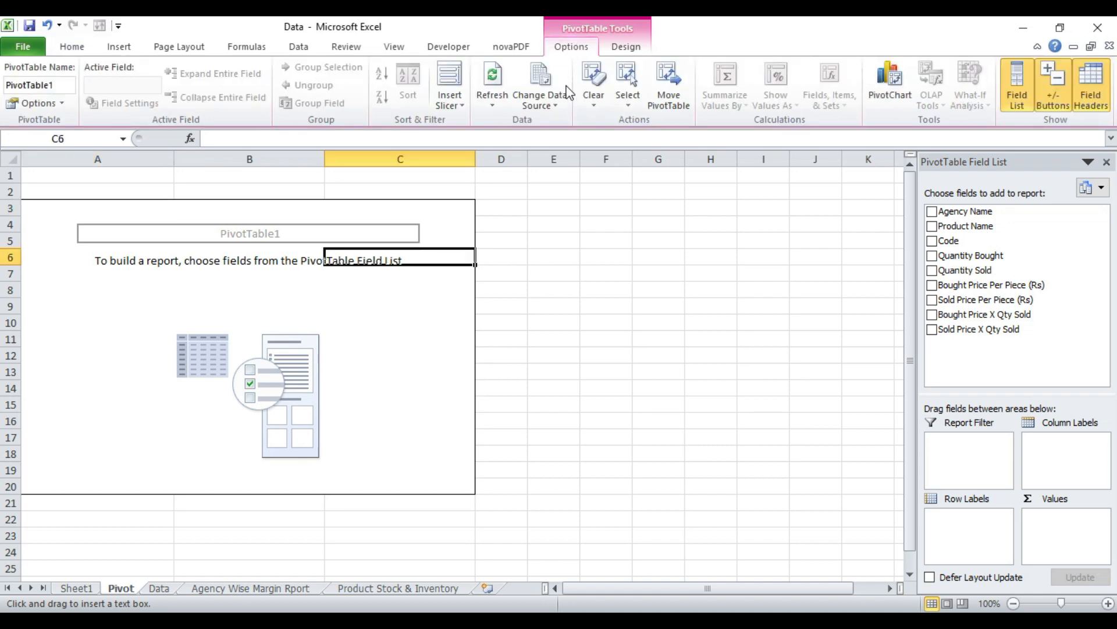
left_click(543, 81)
left_click(112, 177)
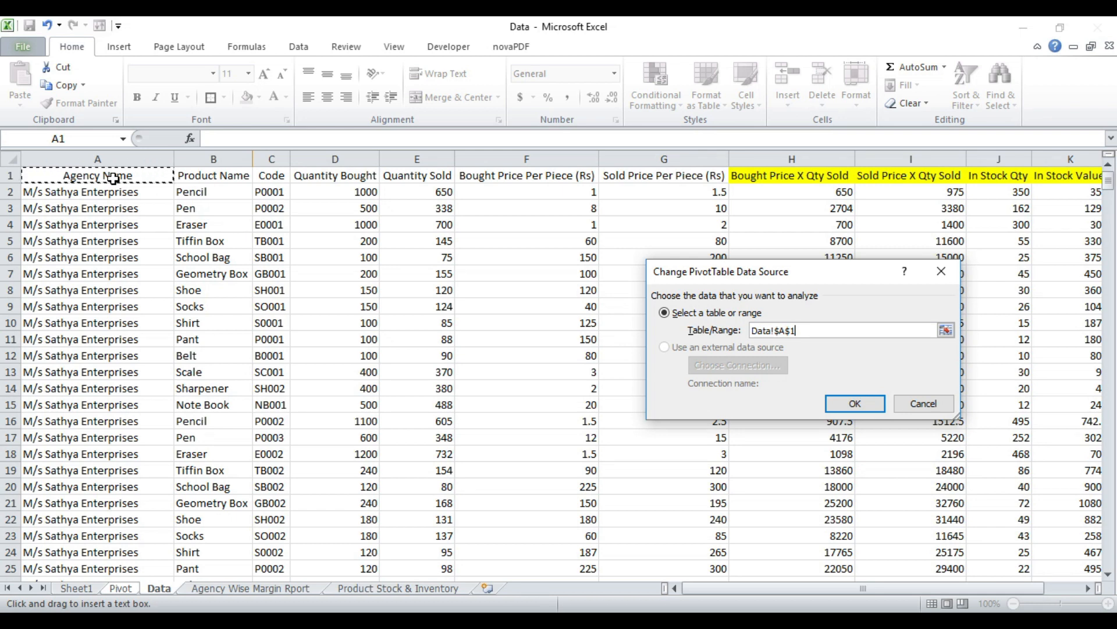
key("ctrl+shift+End")
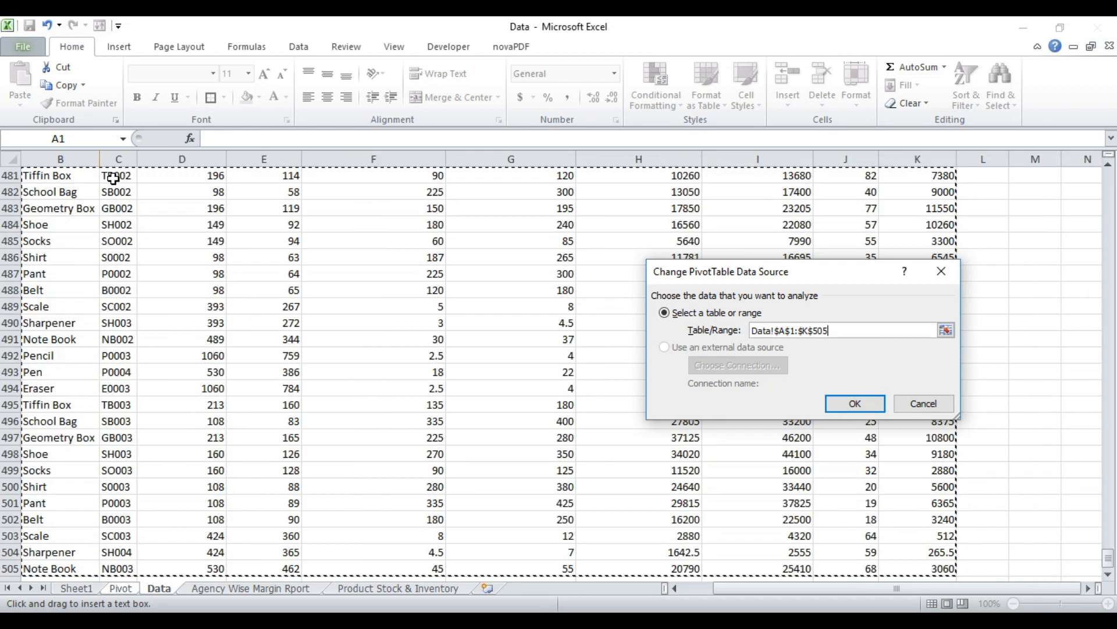
left_click(840, 409)
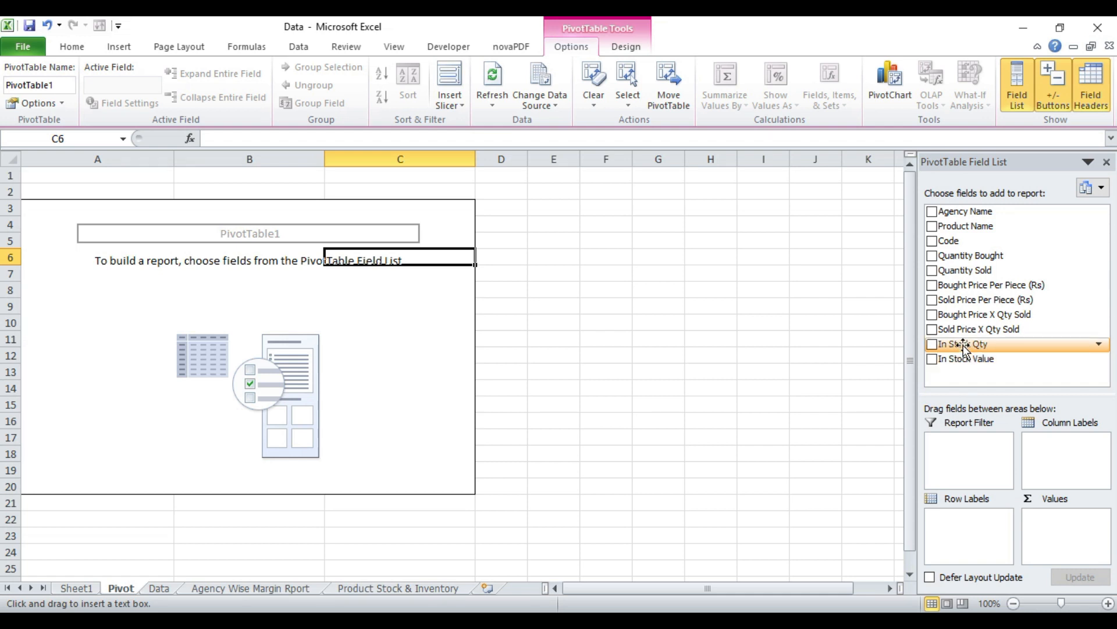
Step: Set Product Name as the pivot row label and sum Quantity Bought, Quantity Sold, In Stock Qty and In Stock Value as values
left_click_drag(969, 227, 984, 536)
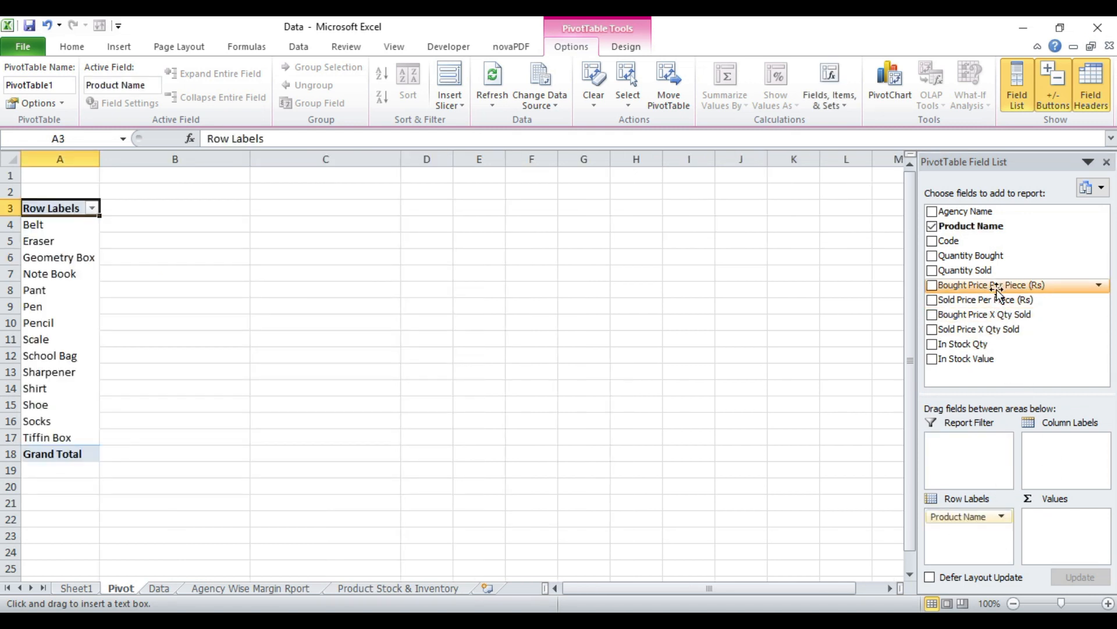
left_click_drag(988, 255, 1055, 546)
left_click_drag(984, 270, 1072, 541)
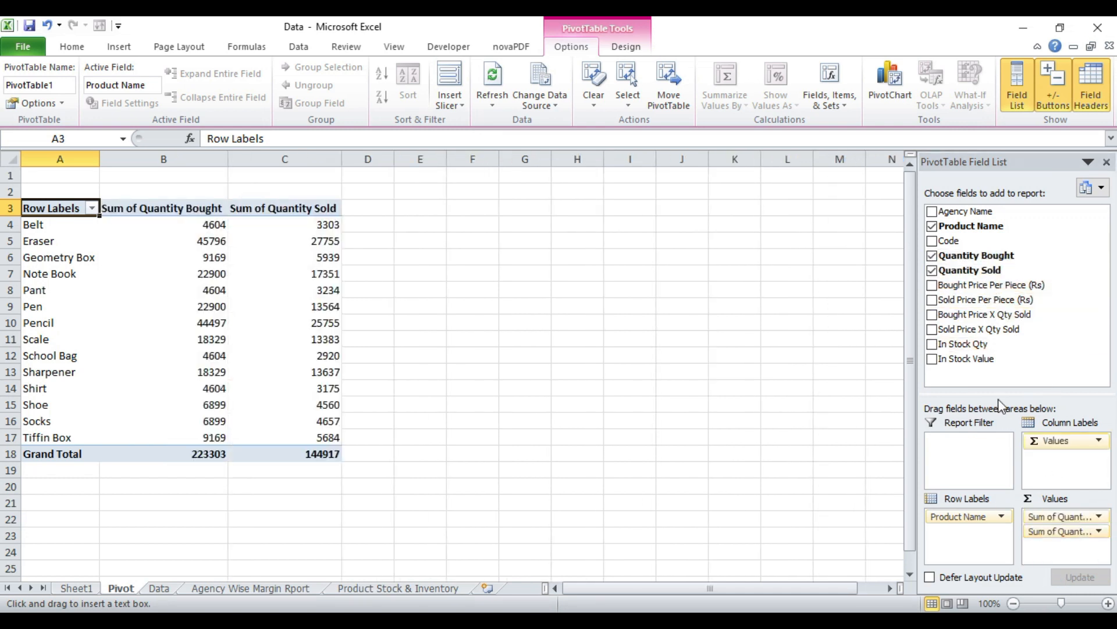
left_click_drag(966, 344, 1064, 559)
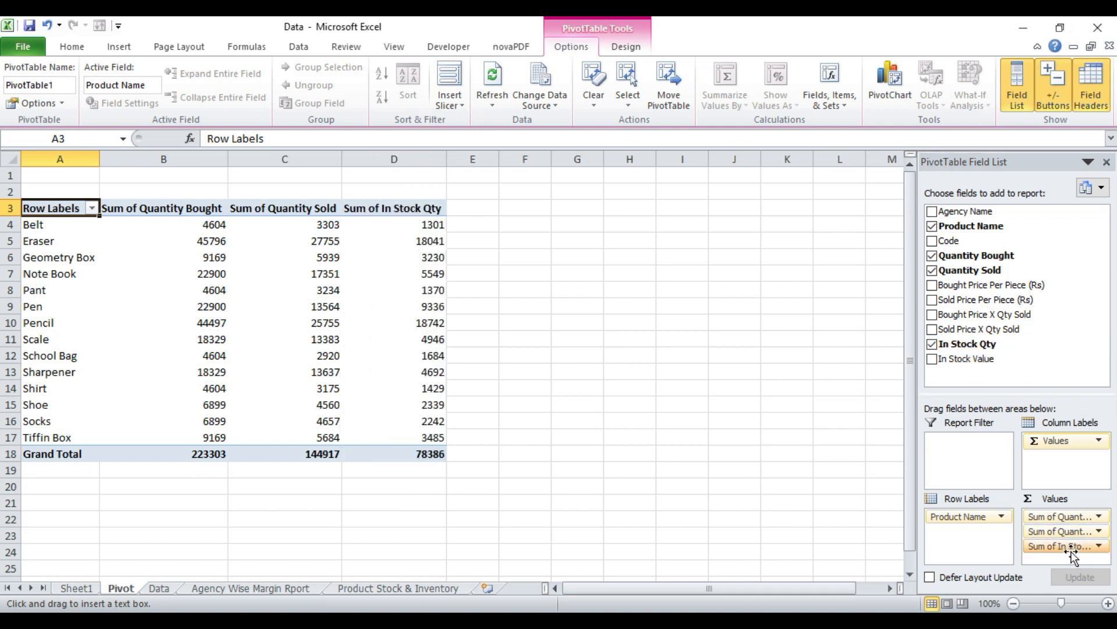
left_click_drag(1002, 361, 1065, 560)
mouse_move(140, 306)
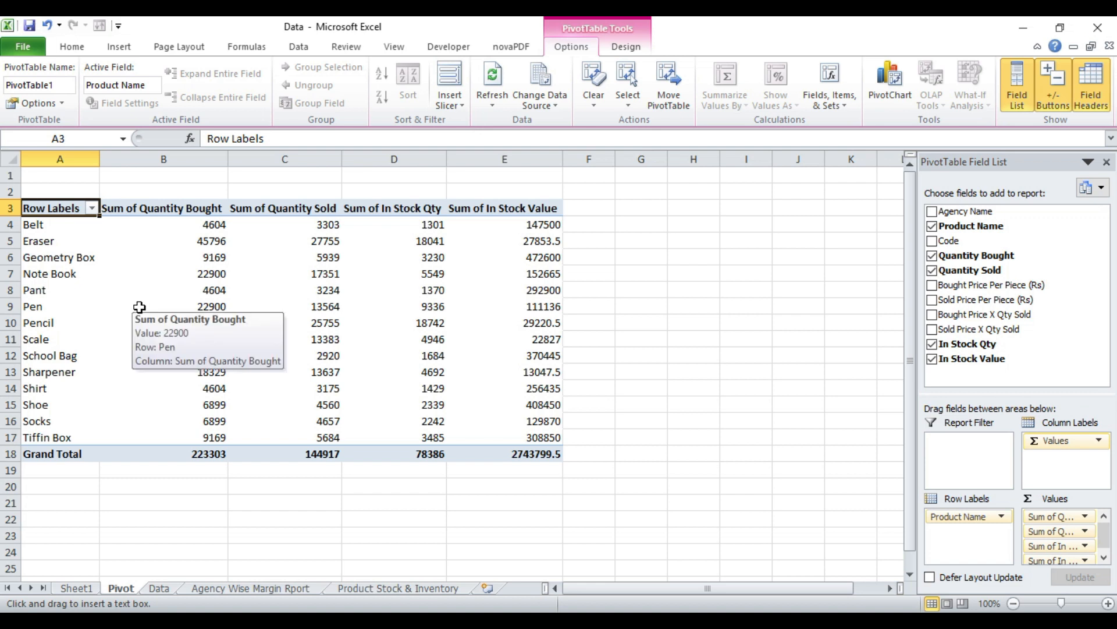
Step: Copy the product rows A4:E17 of the pivot table without the grand total into the Product Stock & Inventory sheet, starting at B4
key("Down")
key("ctrl+shift+Right")
key("ctrl+shift+Down")
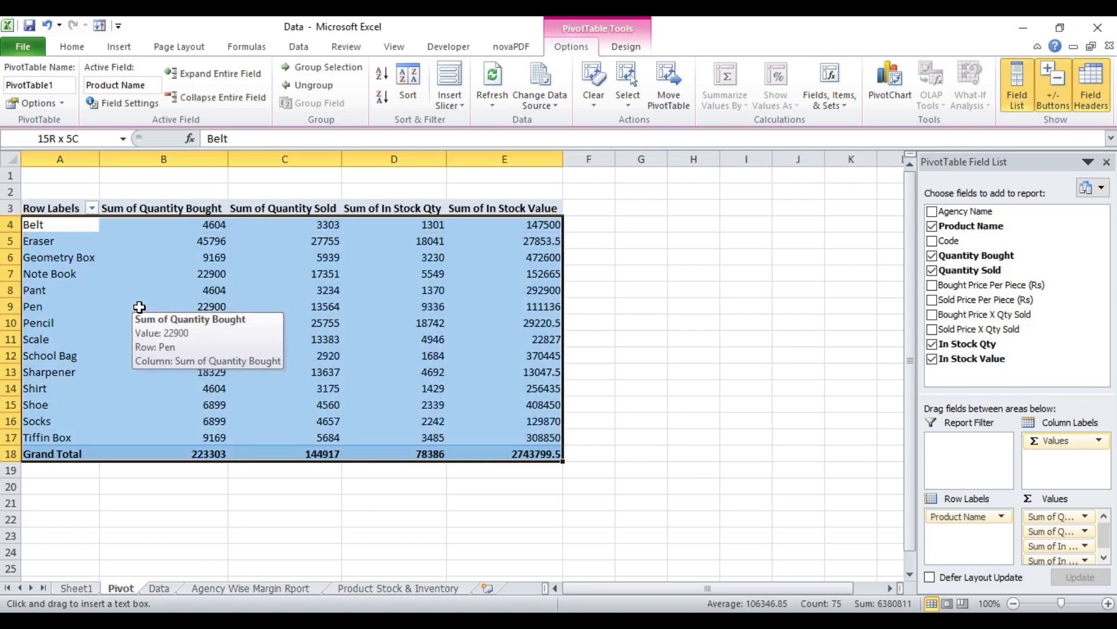
key("ctrl+c")
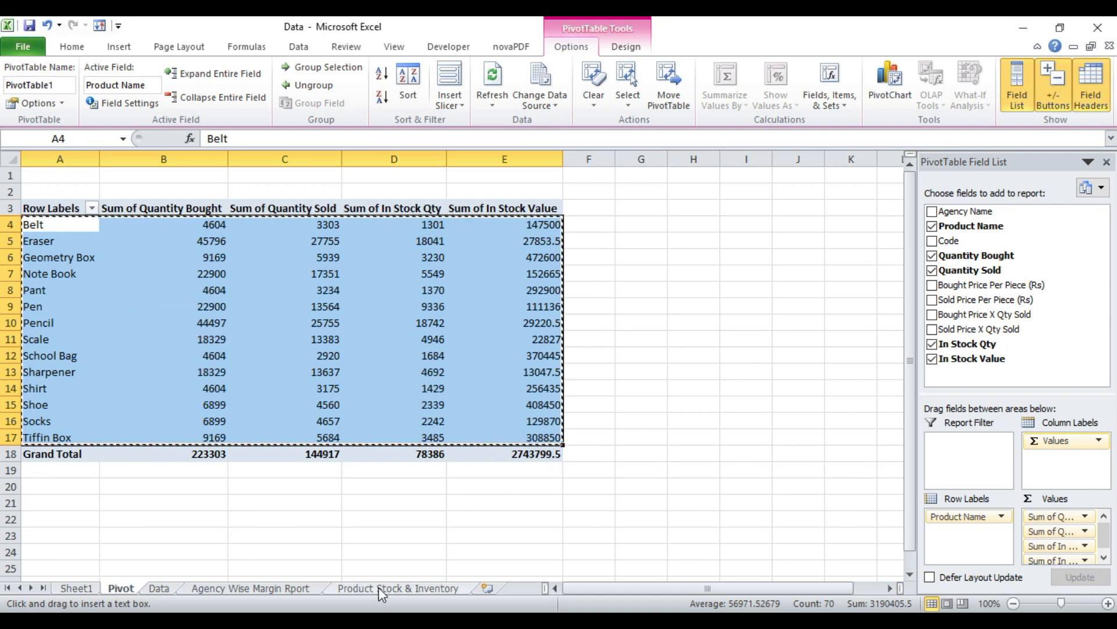
left_click(378, 588)
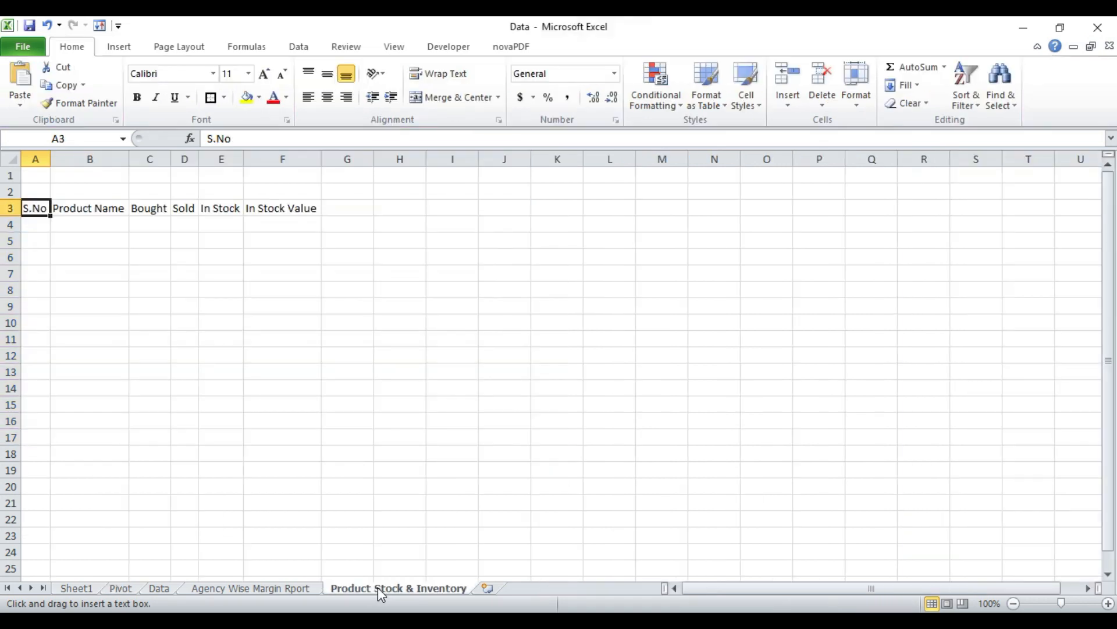
left_click(79, 224)
key("ctrl+v")
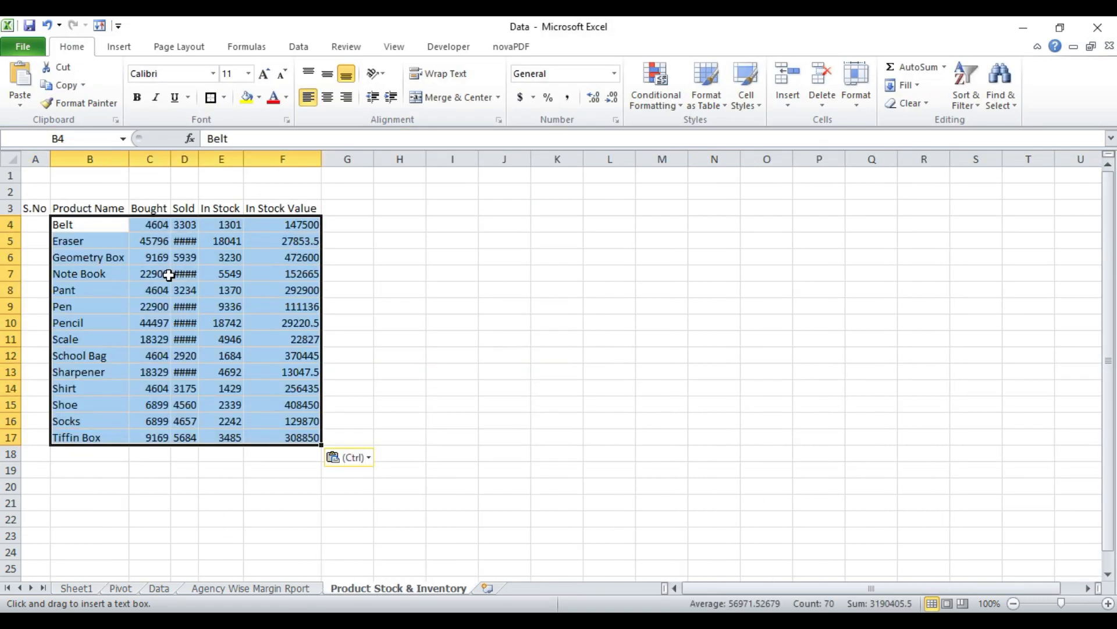
Step: AutoFit the column widths to the contents of the whole product table A3:F17
left_click(87, 210)
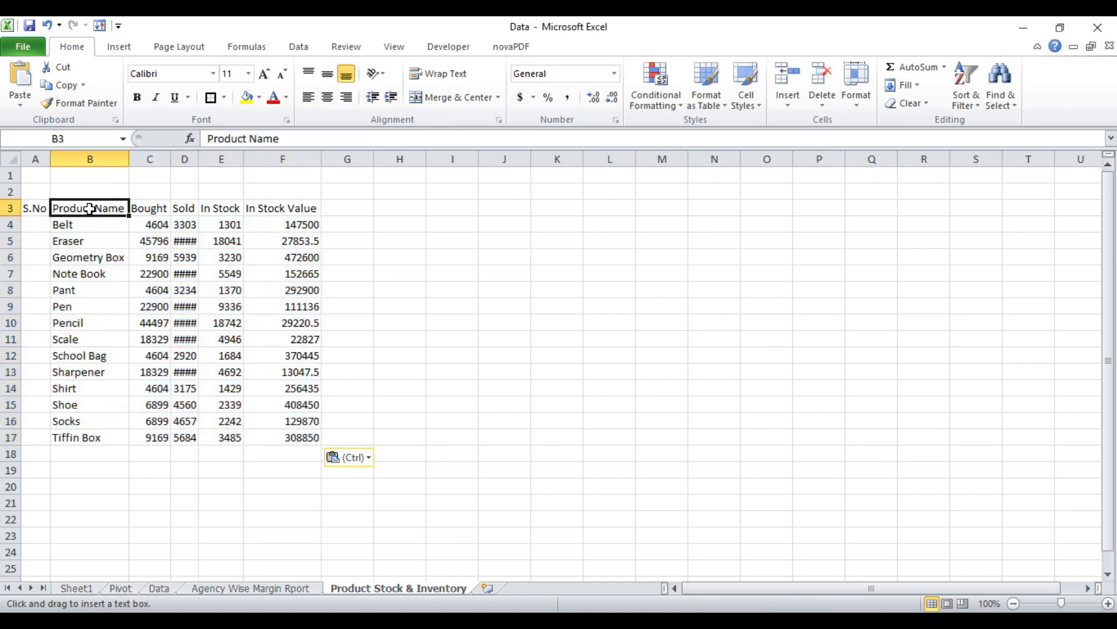
left_click_drag(35, 208, 89, 208)
key("shift+Right")
key("shift+Right")
key("shift+Right")
key("shift+Right")
key("shift+Down")
key("shift+Down")
key("shift+Down")
key("shift+Down")
key("shift+Down")
key("shift+Down")
key("shift+Down")
key("shift+Down")
key("shift+Down")
key("shift+Down")
key("shift+Down")
key("shift+Down")
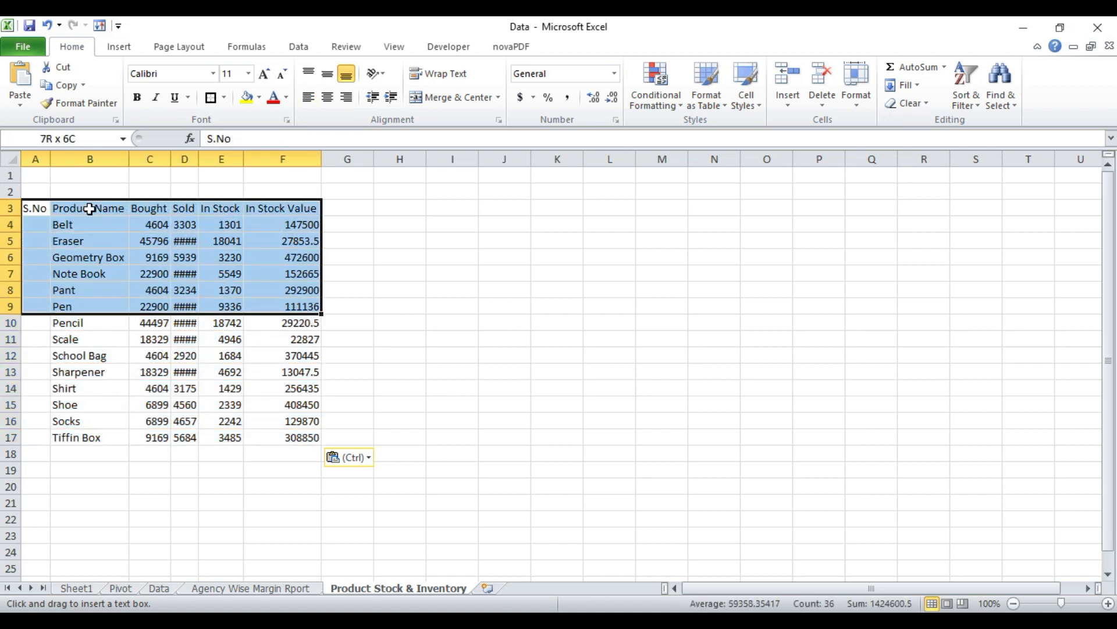
key("shift+Down")
key("shift+Down")
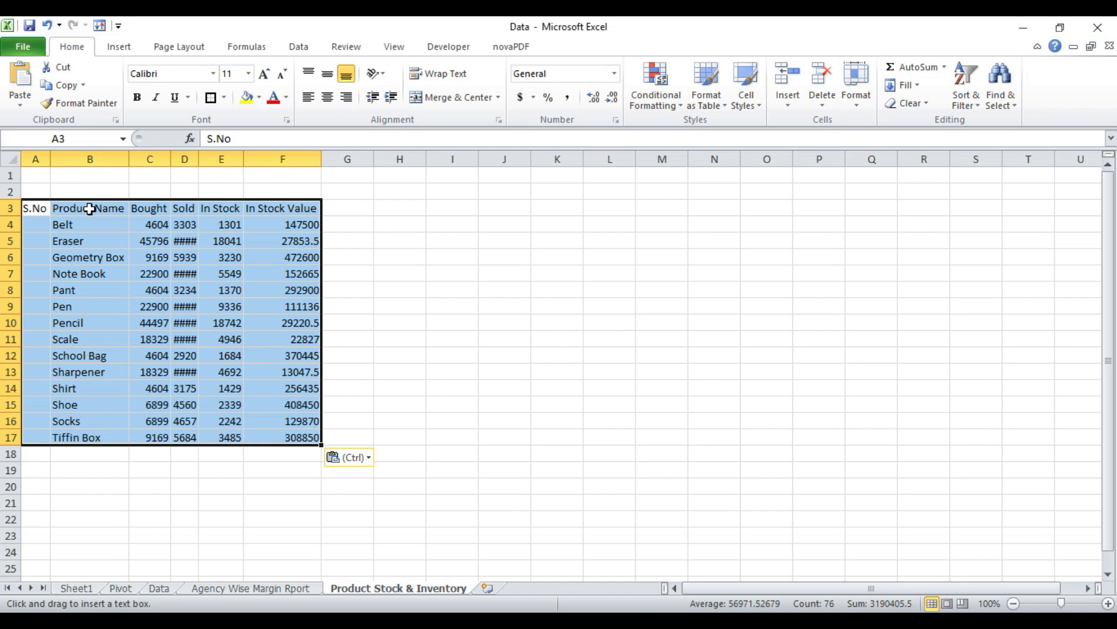
key("alt")
key("o")
key("c")
key("a")
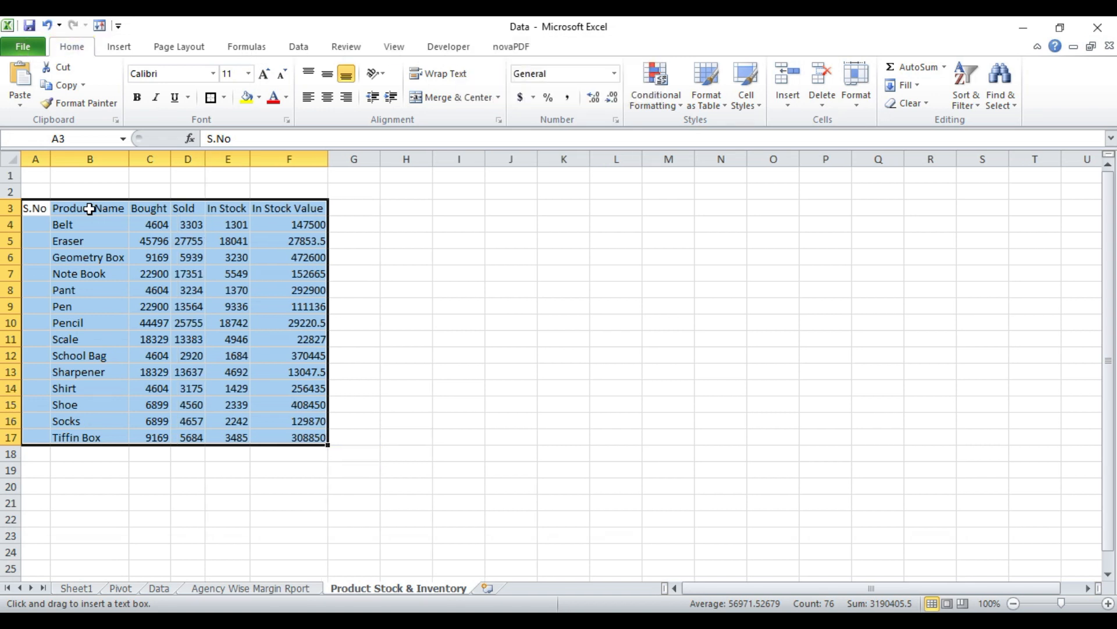
Step: Number the products in the S.No column by entering 1 and 2 in A4:A5 and filling the series down to row 17
left_click(184, 209)
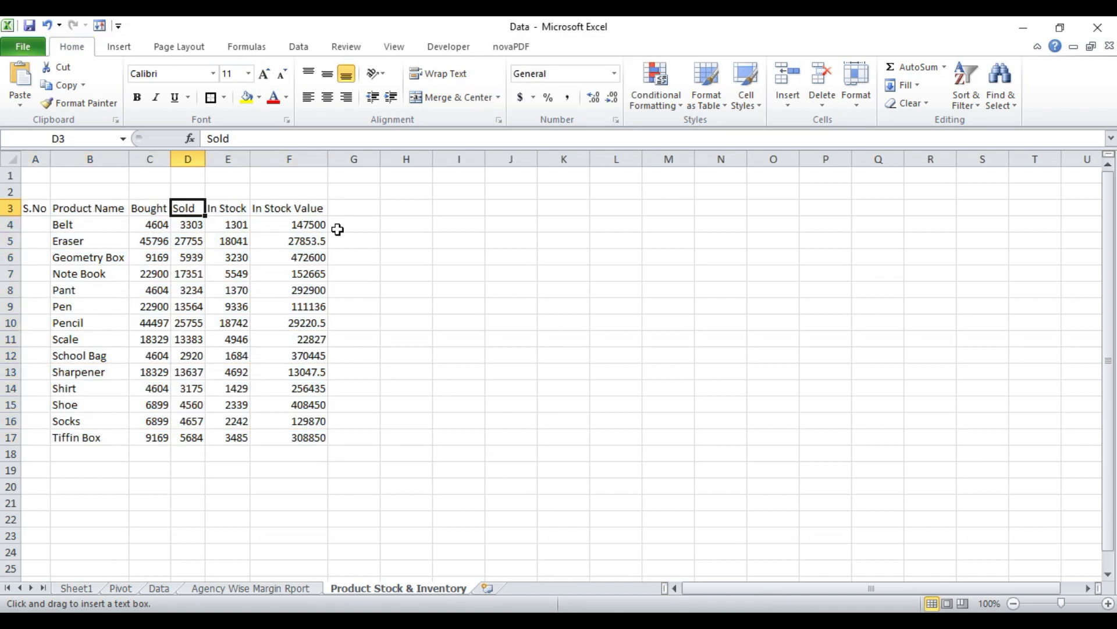
left_click(241, 209)
key("Home")
key("Down")
key("Right")
key("Up")
key("Left")
key("Down")
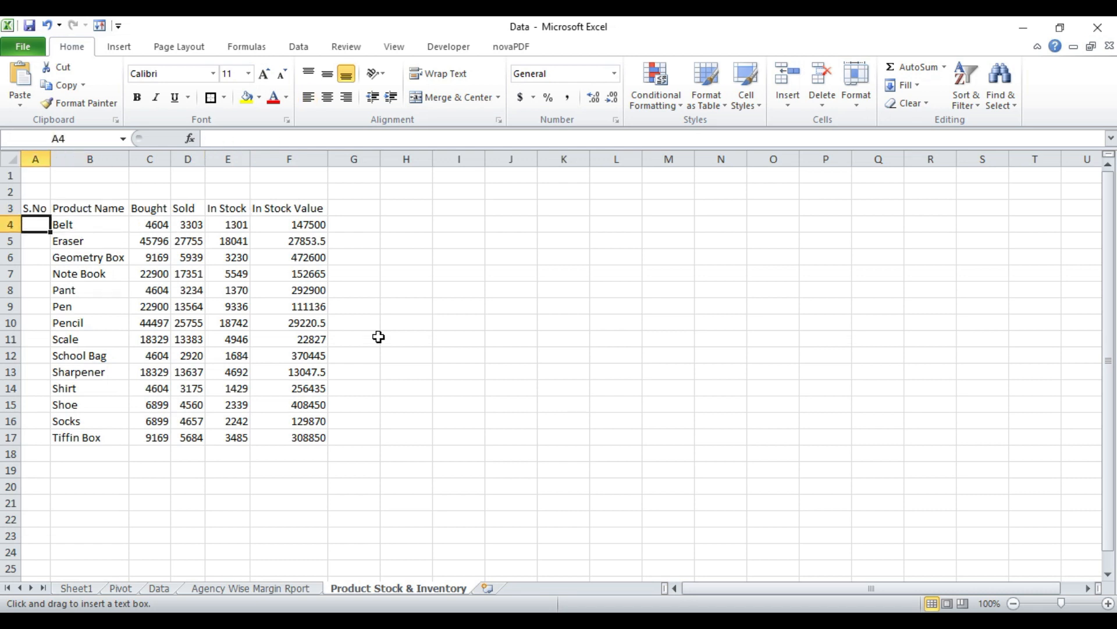
type("1")
key("Return")
type("2")
key("Return")
key("Up")
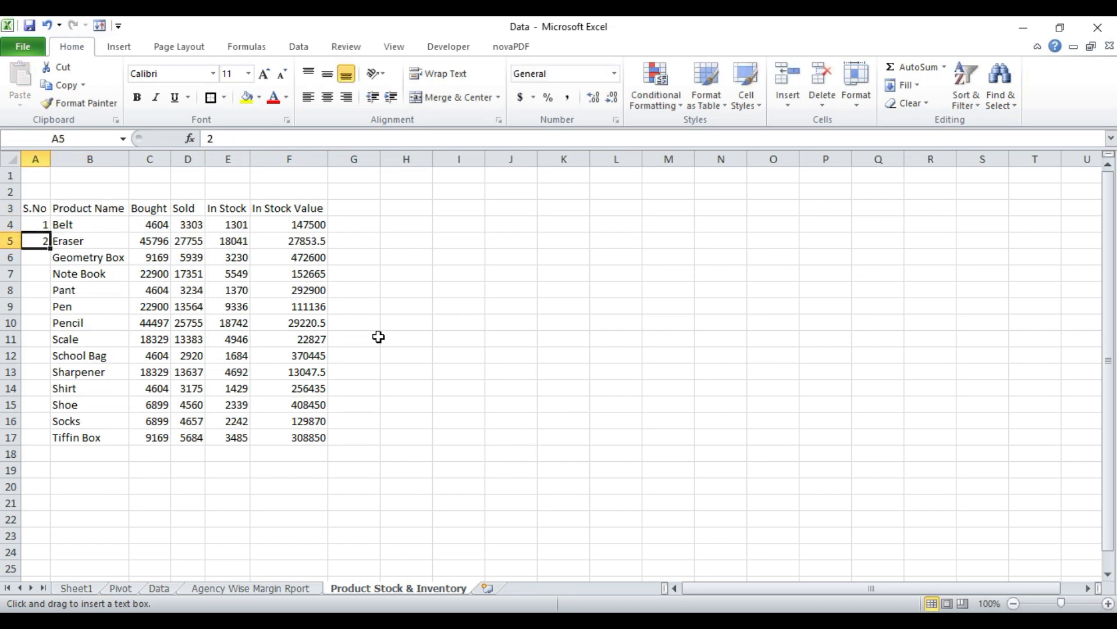
key("shift+Up")
double_click(50, 249)
Step: Apply all borders to the product table A3:F17 and centre its contents vertically and horizontally
left_click(86, 227)
key("Left")
key("Up")
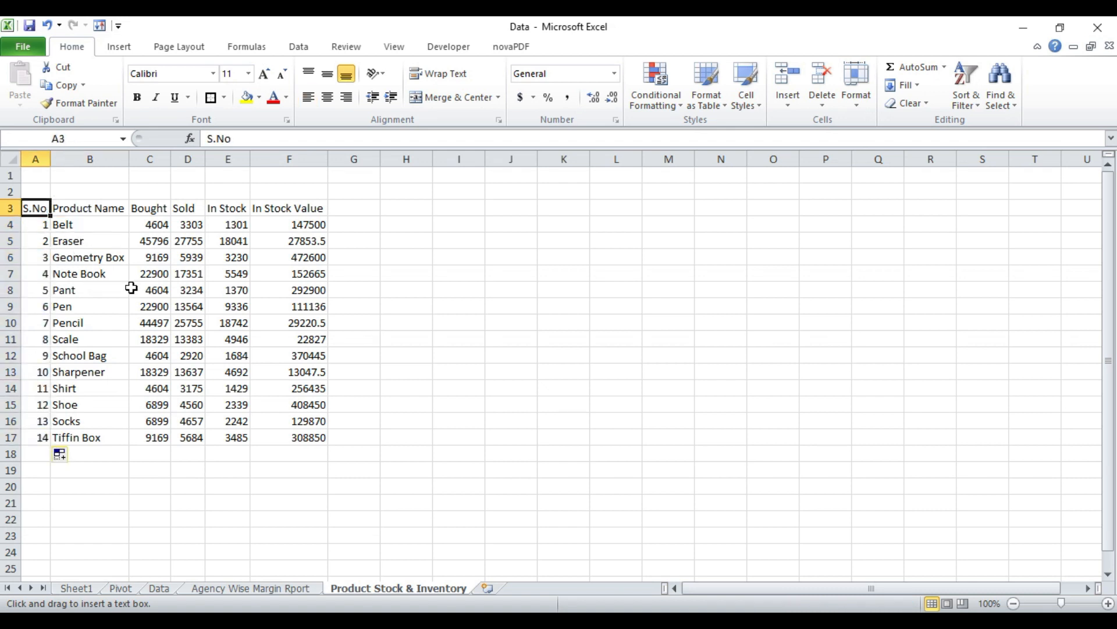
key("ctrl+shift+Right")
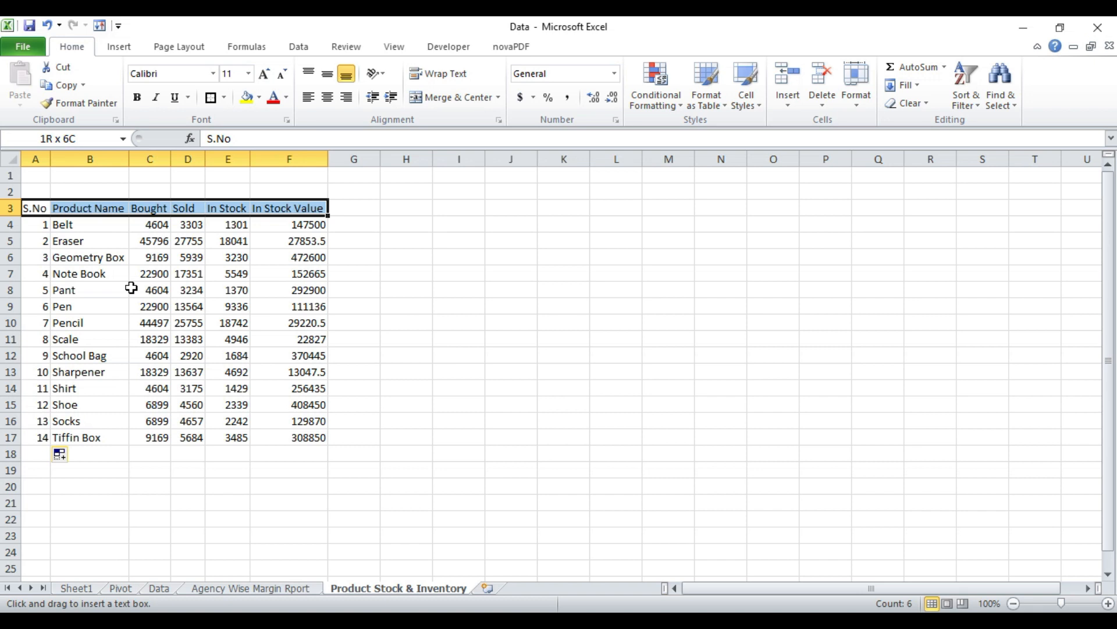
key("ctrl+shift+Down")
left_click(224, 97)
left_click(251, 227)
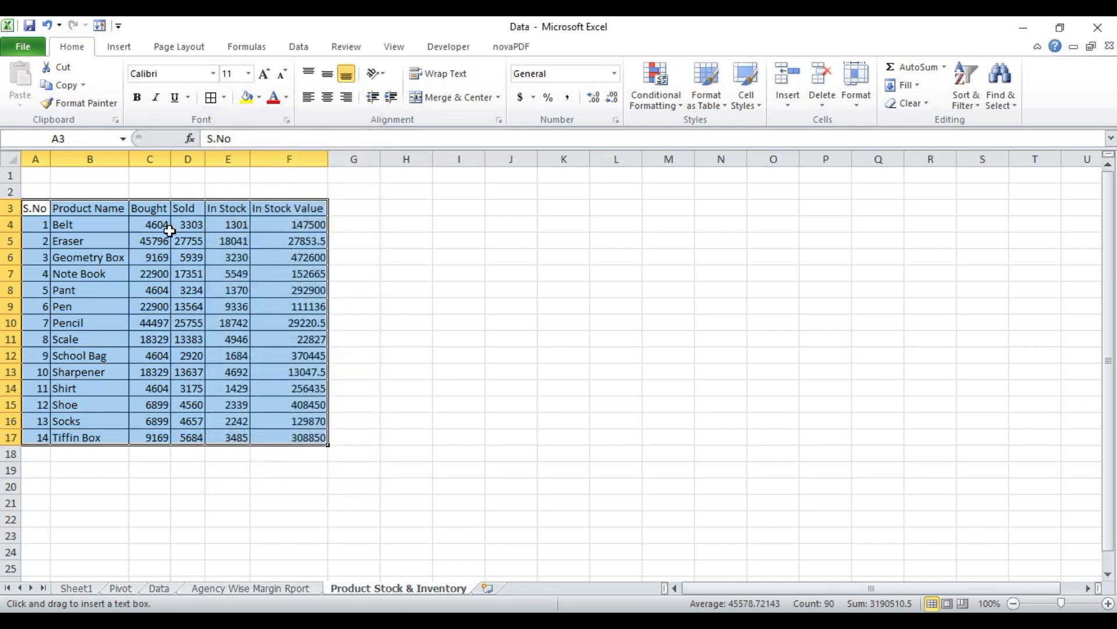
left_click(327, 74)
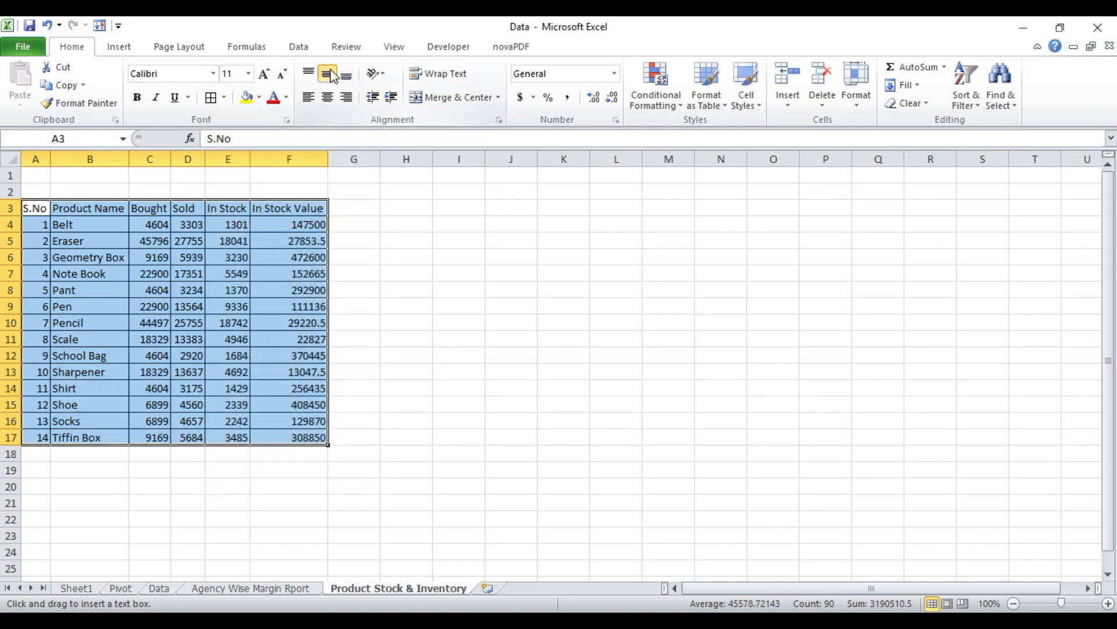
left_click(330, 99)
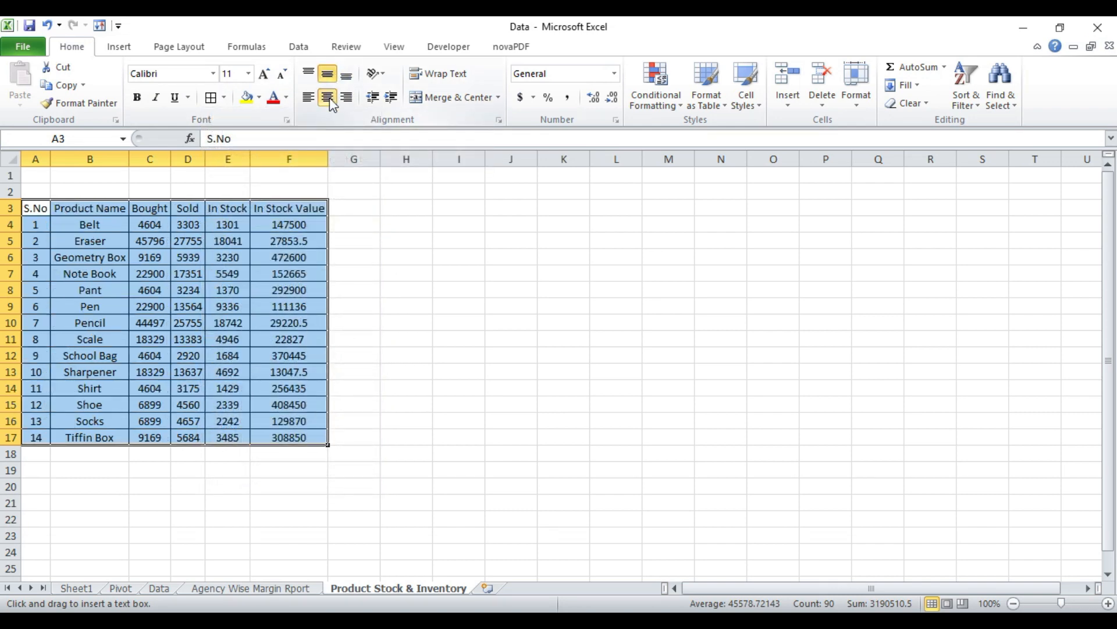
Step: Left-align the product names in B4:B17
left_click(103, 218)
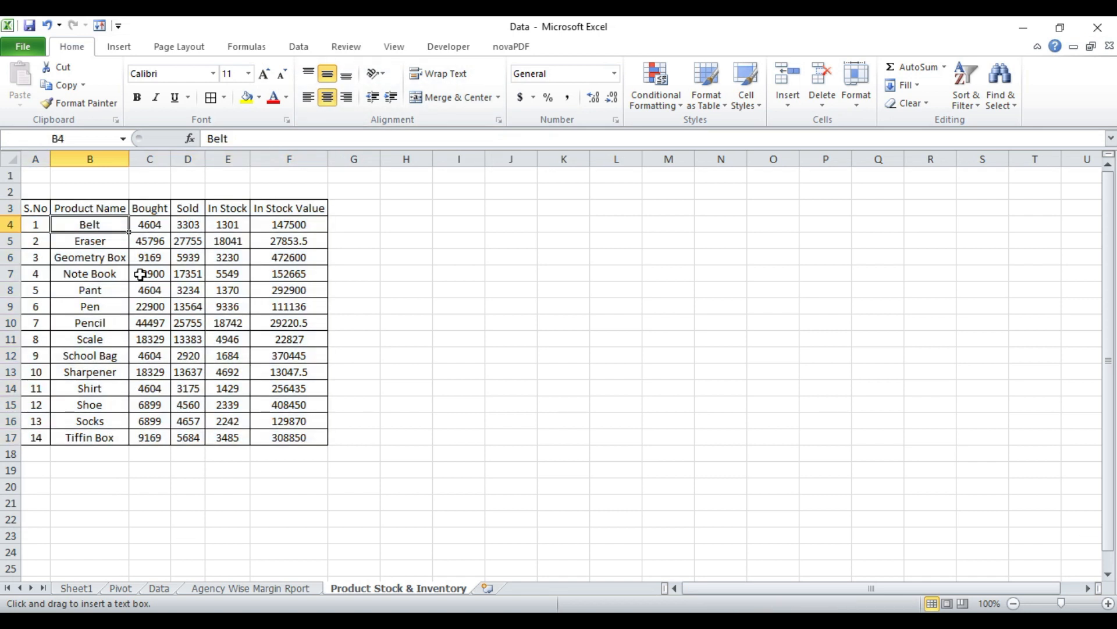
key("ctrl+shift+Down")
left_click(309, 97)
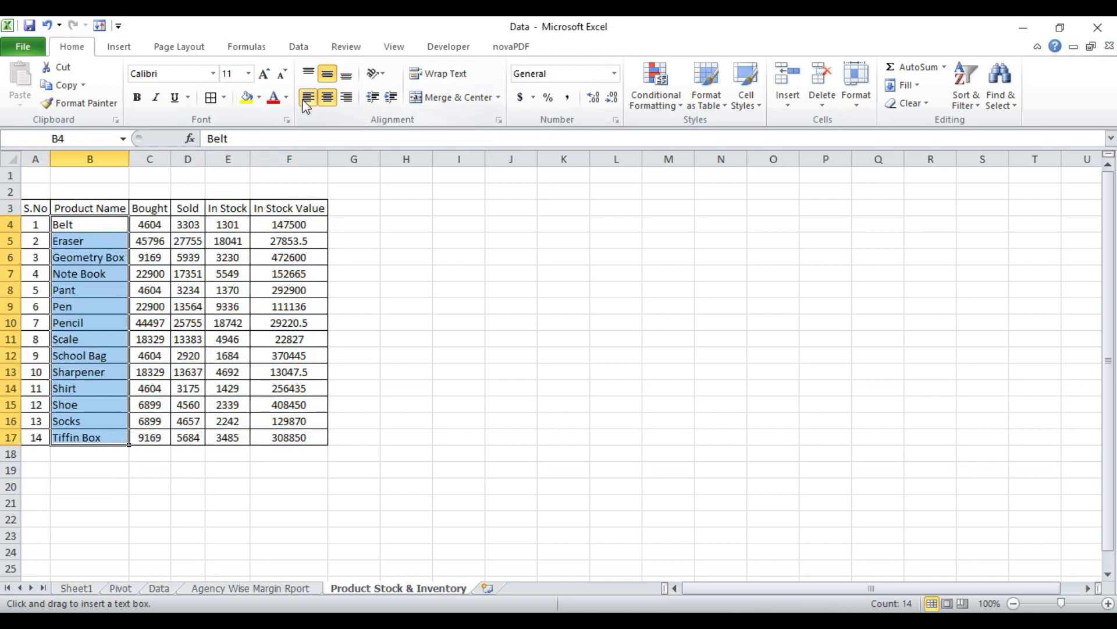
Step: Make the header row A3:F3 bold and give it a yellow fill
left_click(86, 211)
key("Left")
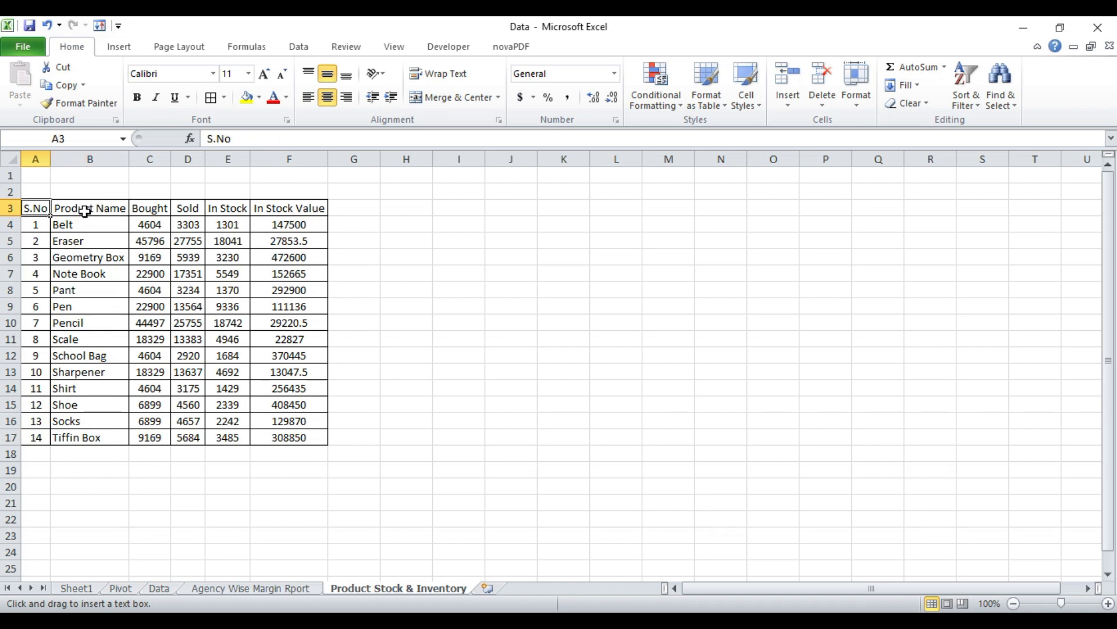
key("ctrl+shift+Right")
key("ctrl+b")
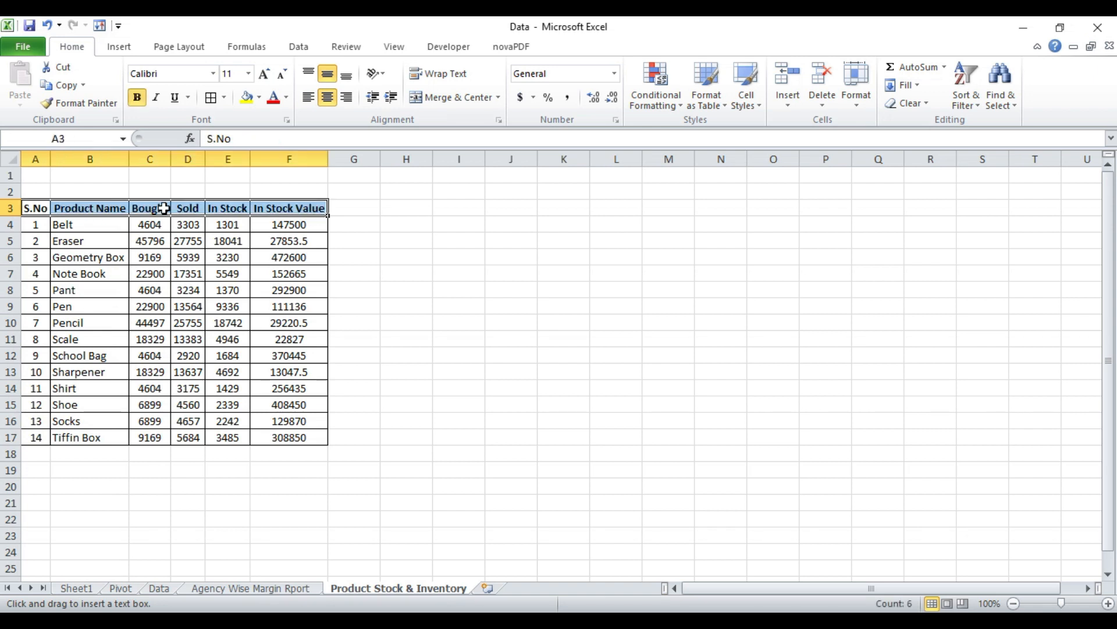
left_click(246, 99)
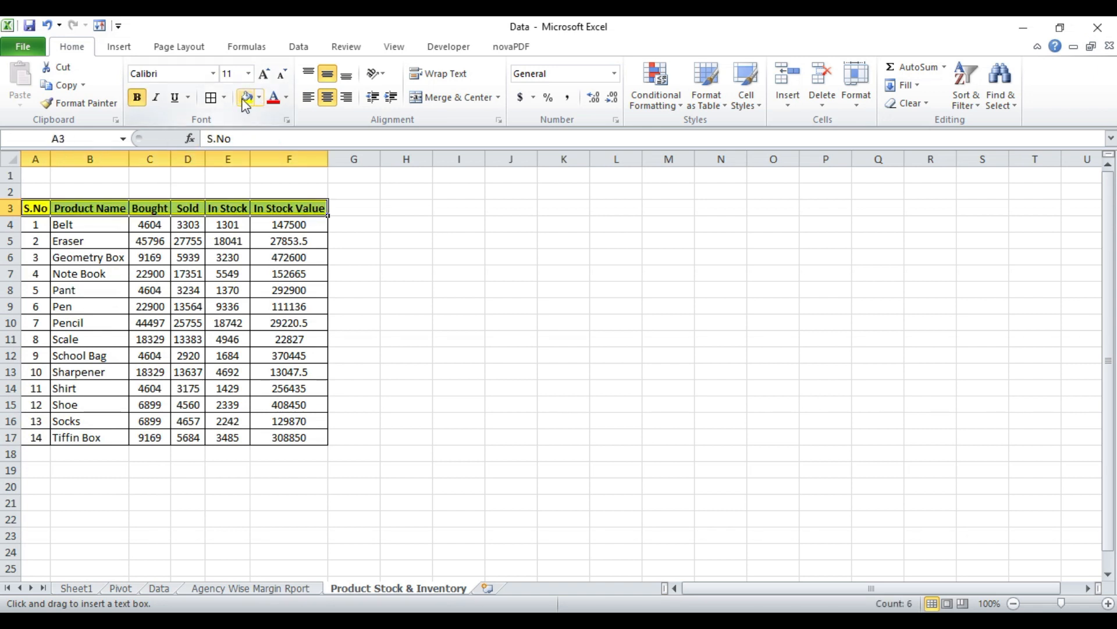
left_click(244, 242)
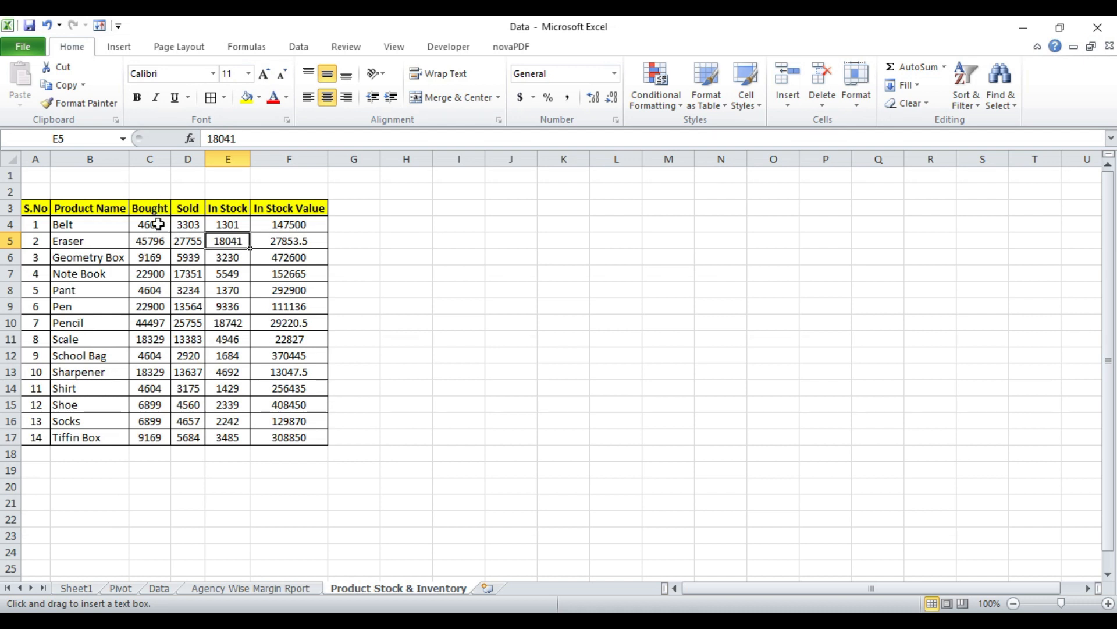
Step: Merge and centre C2:E2 above the Bought, Sold and In Stock headers as a bold, yellow-filled "Quantity" heading
left_click_drag(154, 225, 216, 225)
left_click(302, 226)
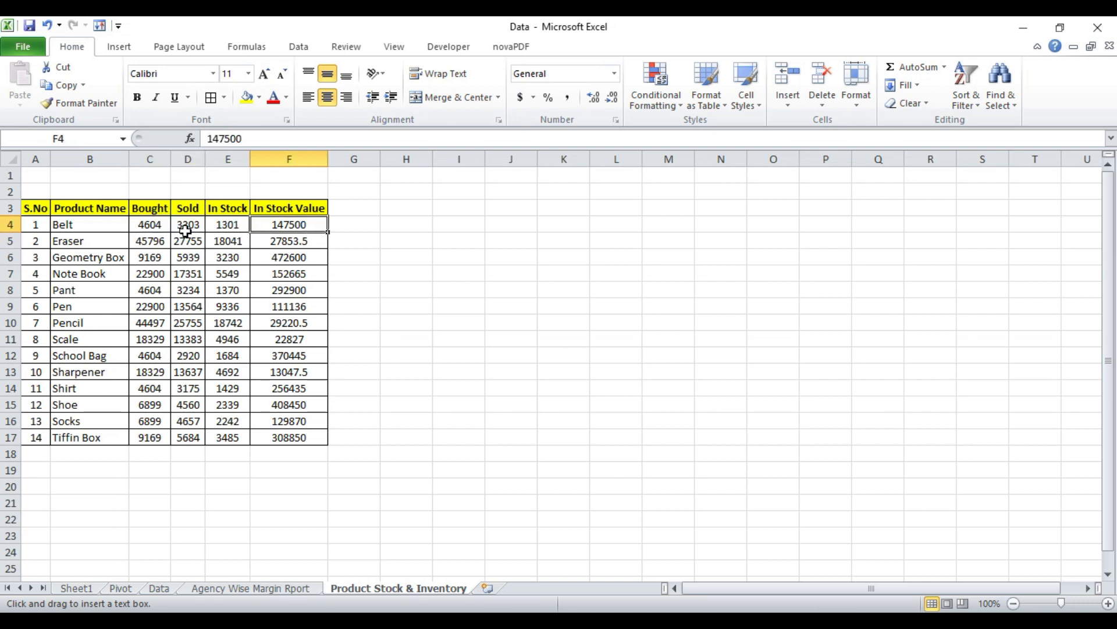
left_click_drag(166, 192, 227, 192)
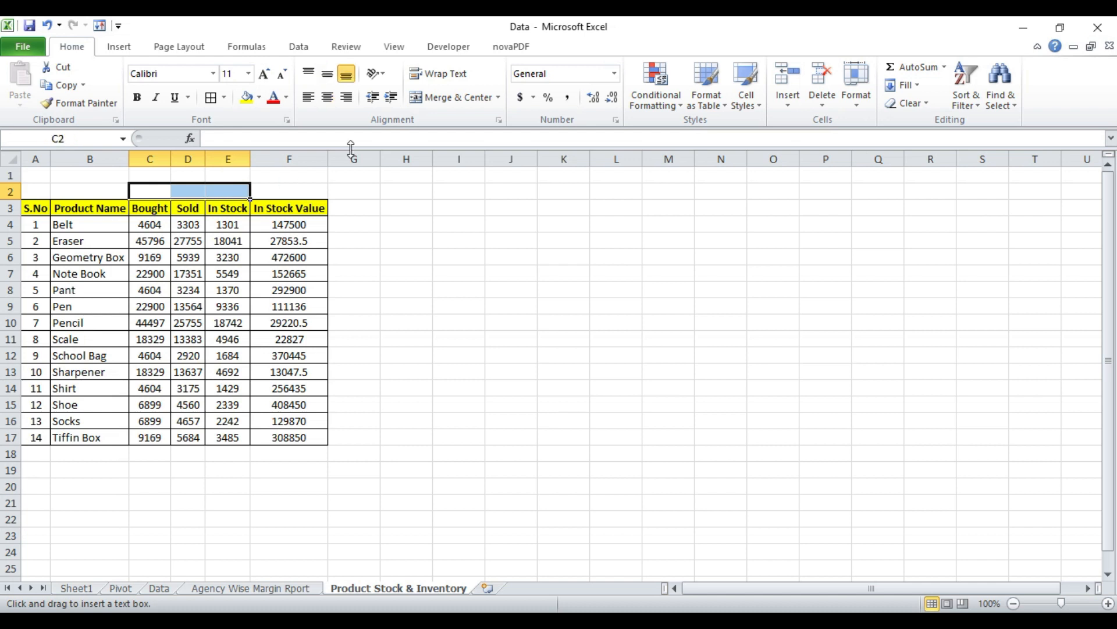
left_click(442, 99)
type("Qua")
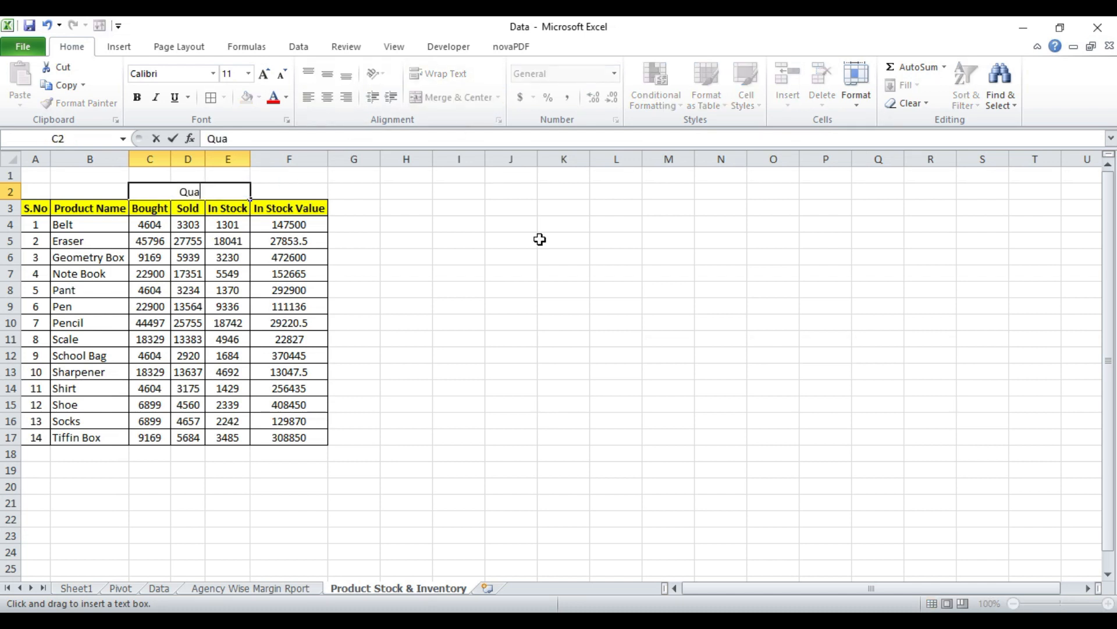
type("ntity")
key("Return")
key("Up")
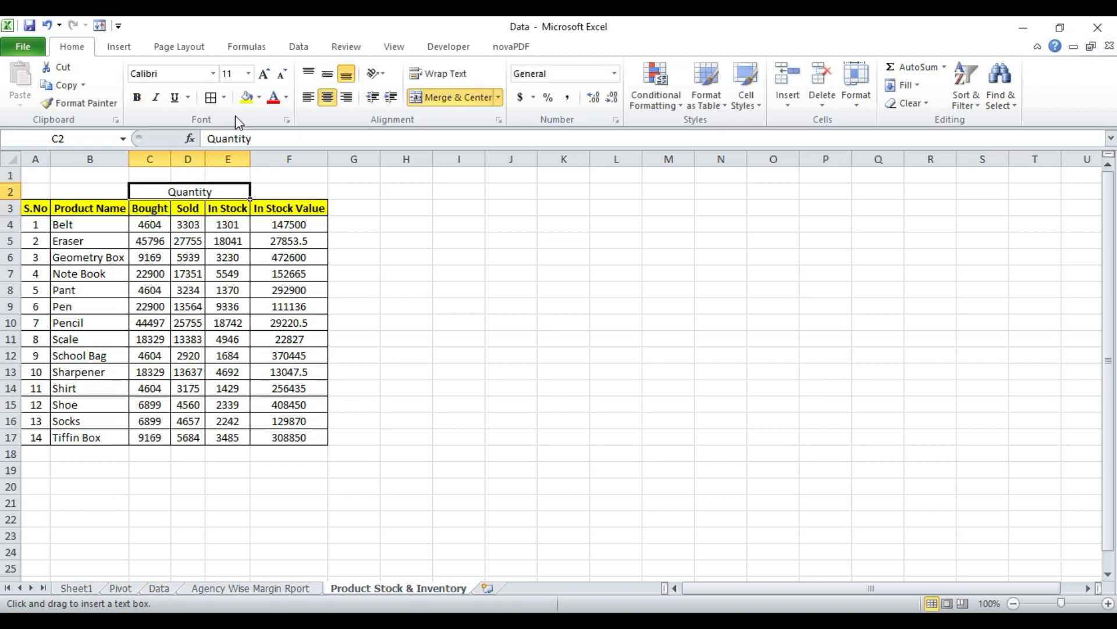
left_click(248, 99)
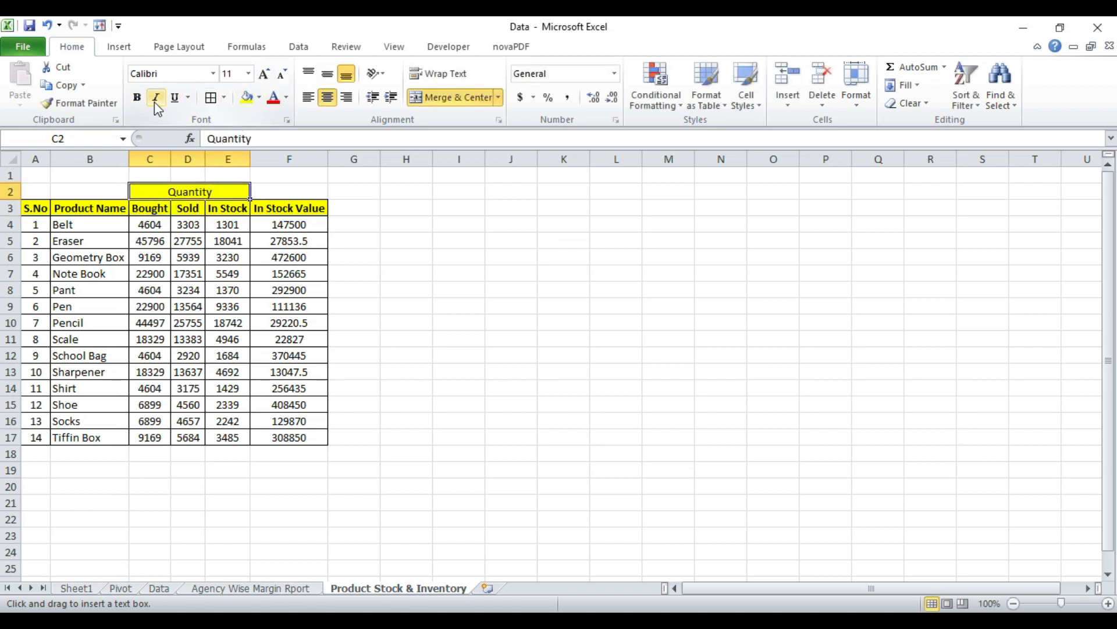
left_click(138, 98)
Step: Merge and centre rows 2 and 3 of the In Stock Value, Product Name and S.No headers, each in its own column
left_click(291, 207)
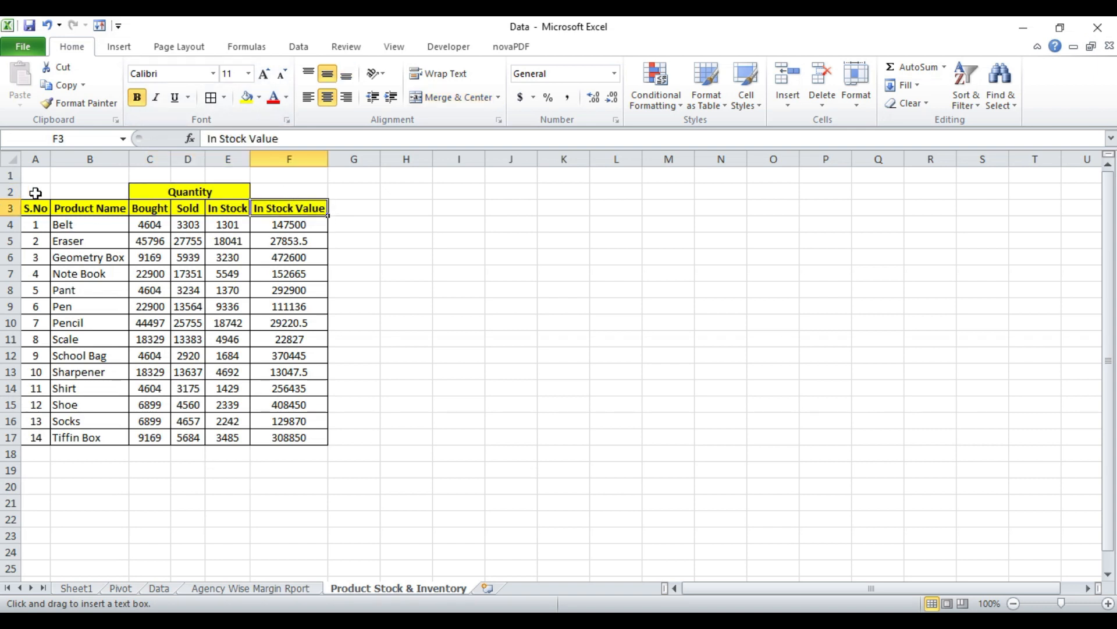
left_click_drag(289, 191, 290, 208)
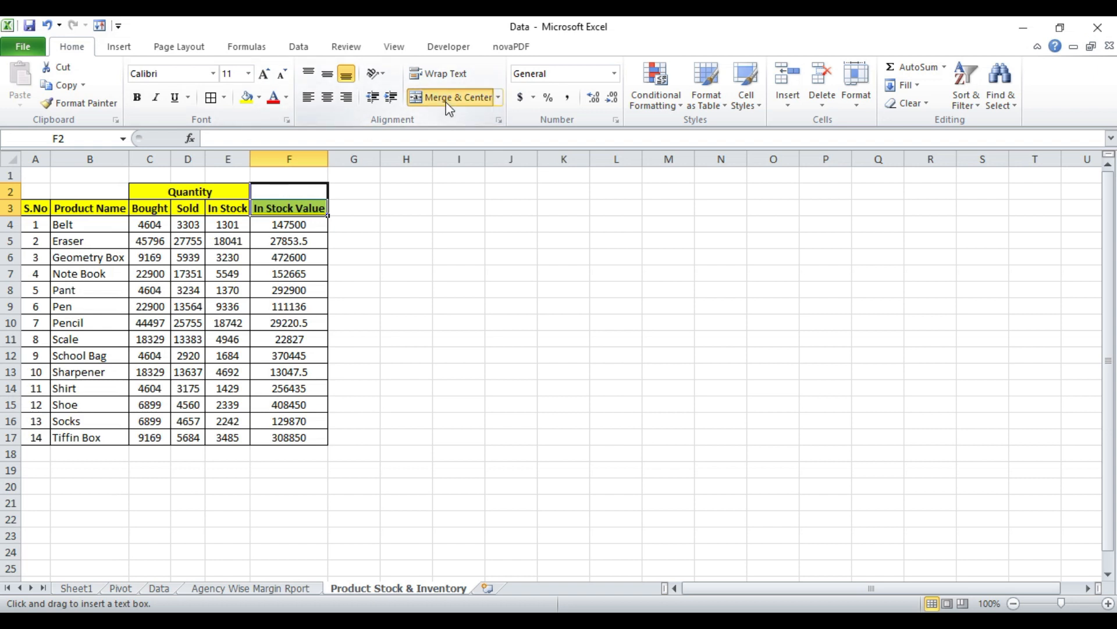
left_click(449, 108)
left_click_drag(105, 191, 100, 208)
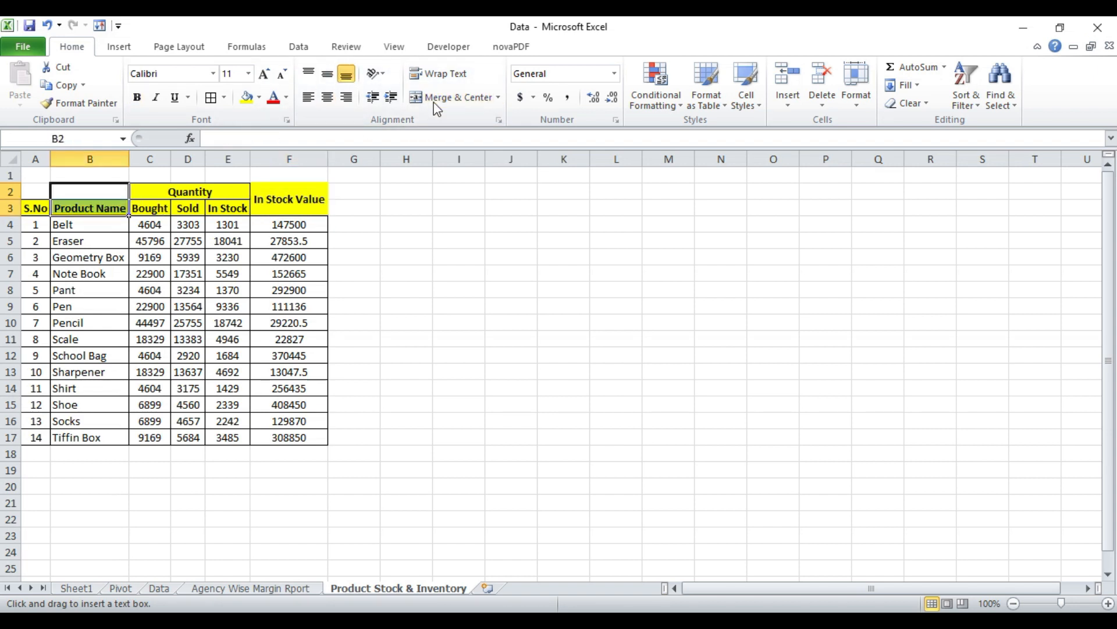
left_click(436, 108)
left_click_drag(36, 192, 37, 210)
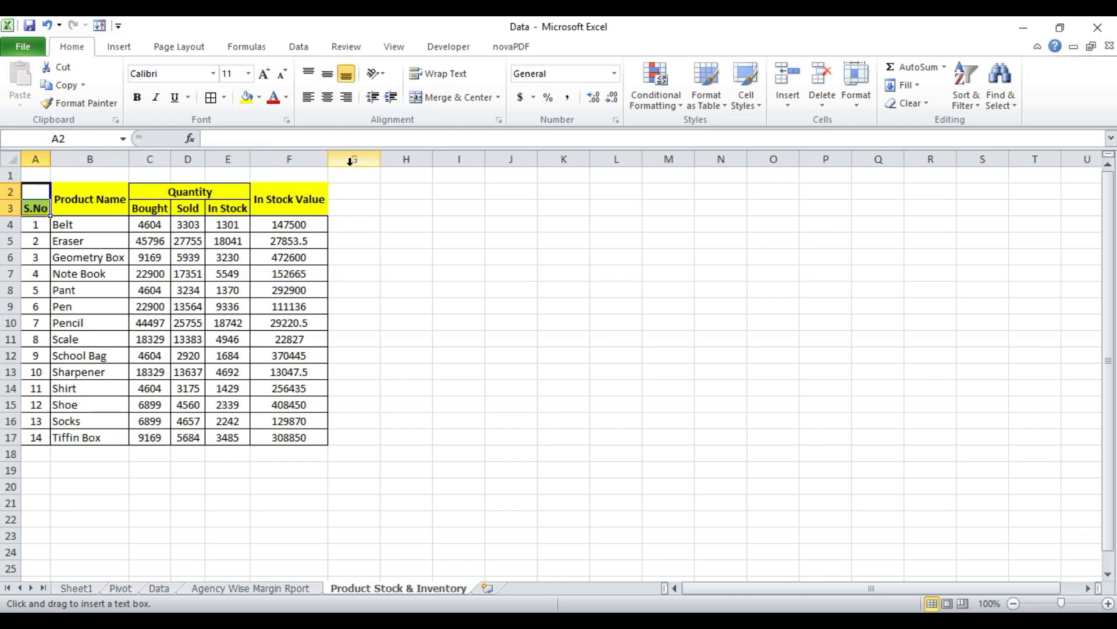
left_click(437, 97)
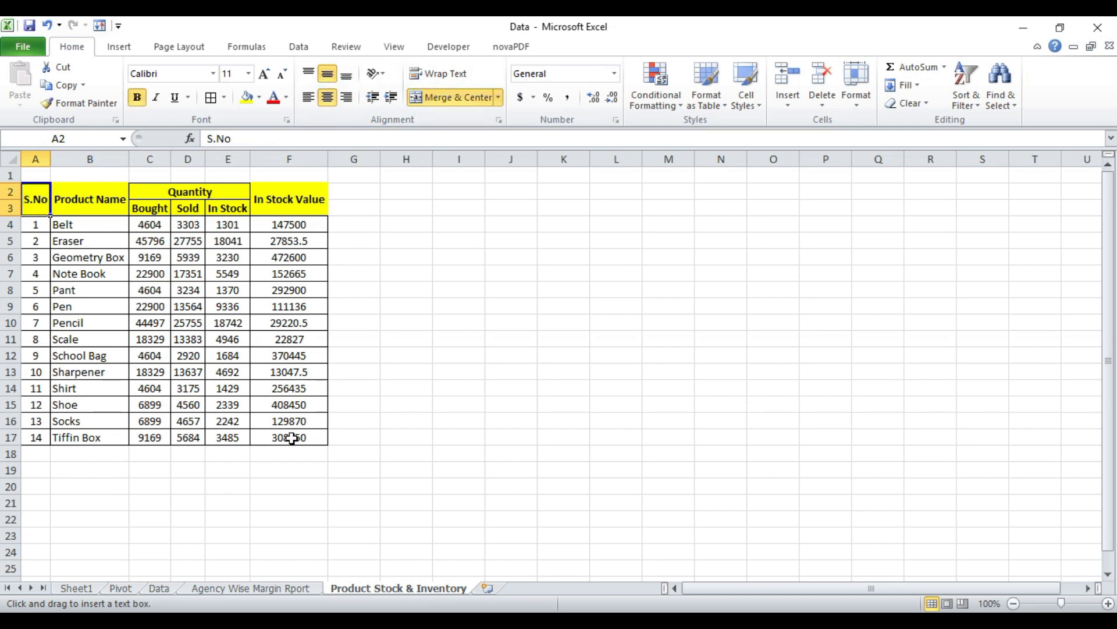
Step: Apply all borders to the table A2:F17 and put a thick box border around it
left_click(292, 438, "shift")
left_click(215, 100)
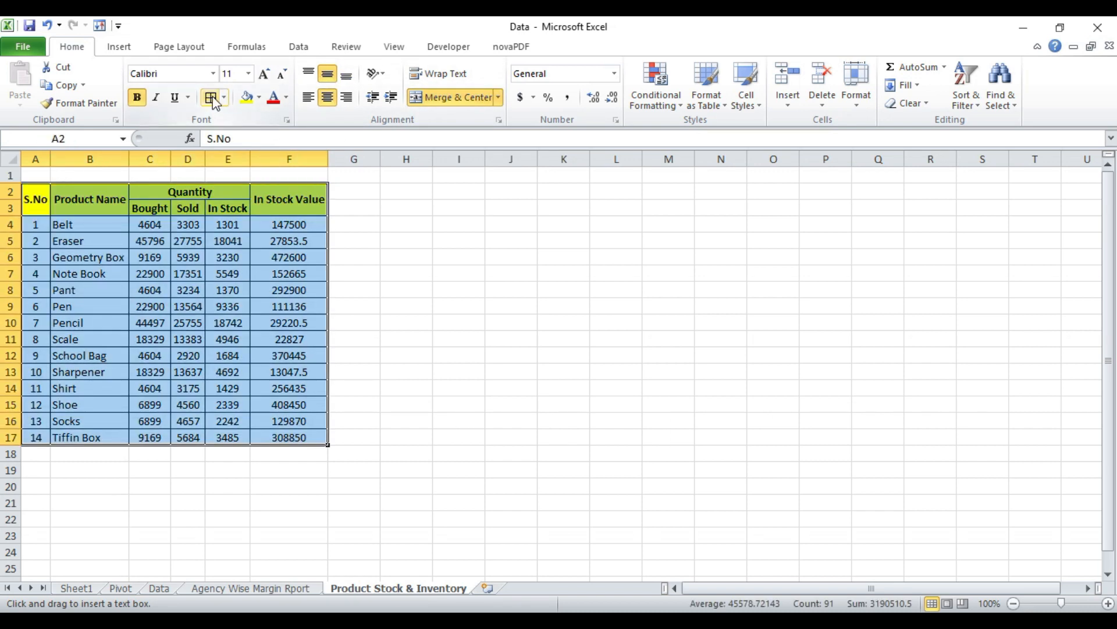
left_click(224, 98)
left_click(264, 259)
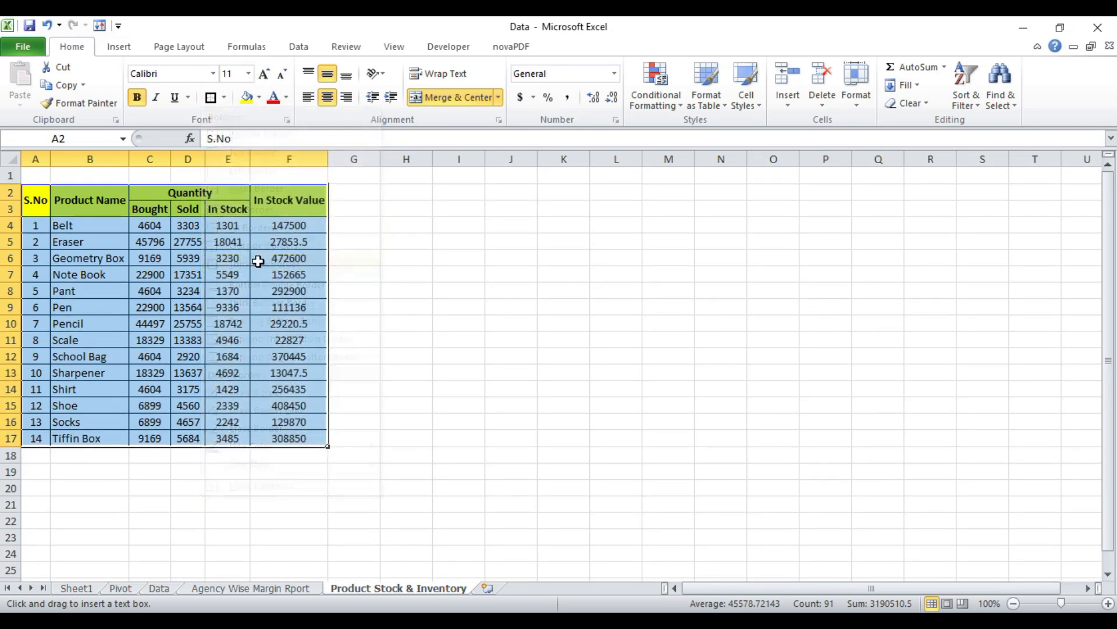
Step: Put a thick box border around the header rows A2:F3
left_click_drag(41, 205, 287, 194)
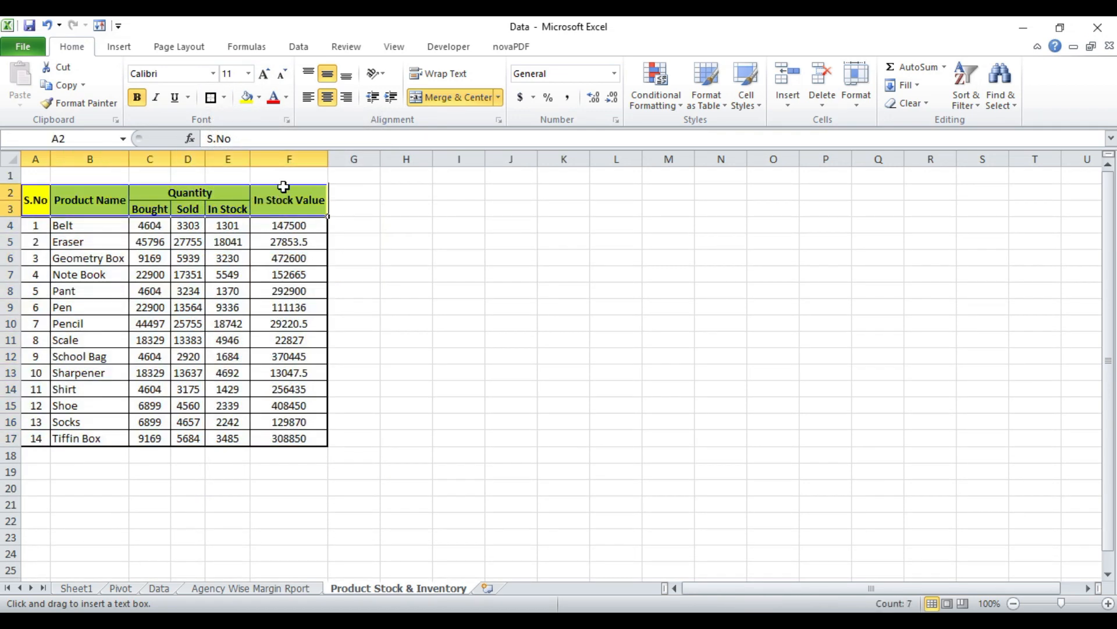
left_click(209, 98)
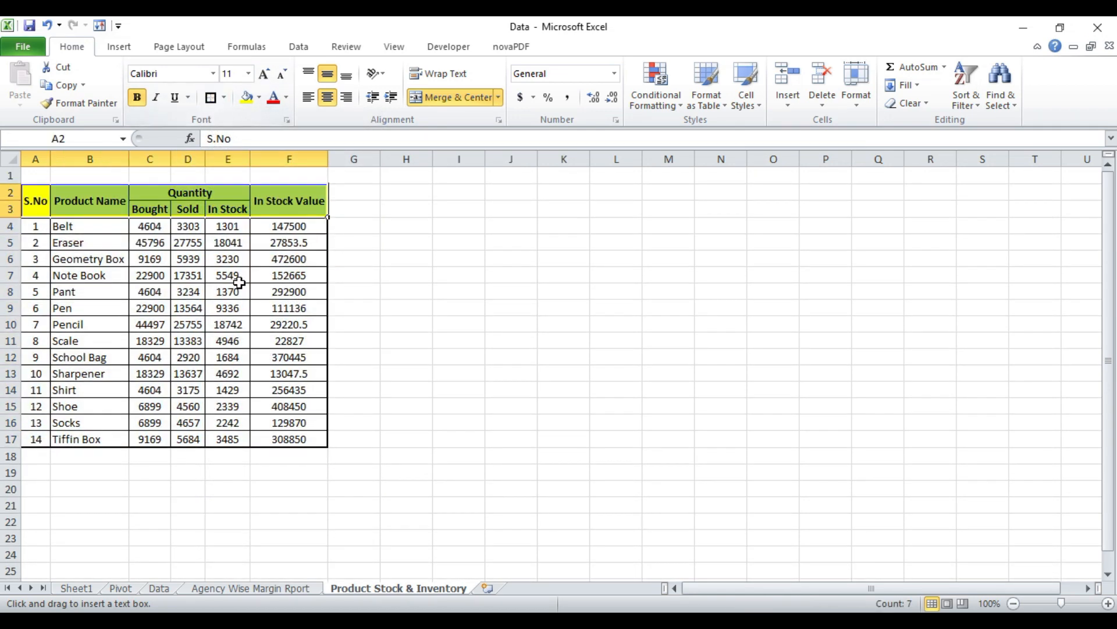
left_click(241, 273)
Step: Display the In Stock Value figures in F4:F17 as whole numbers without decimals
left_click(289, 198)
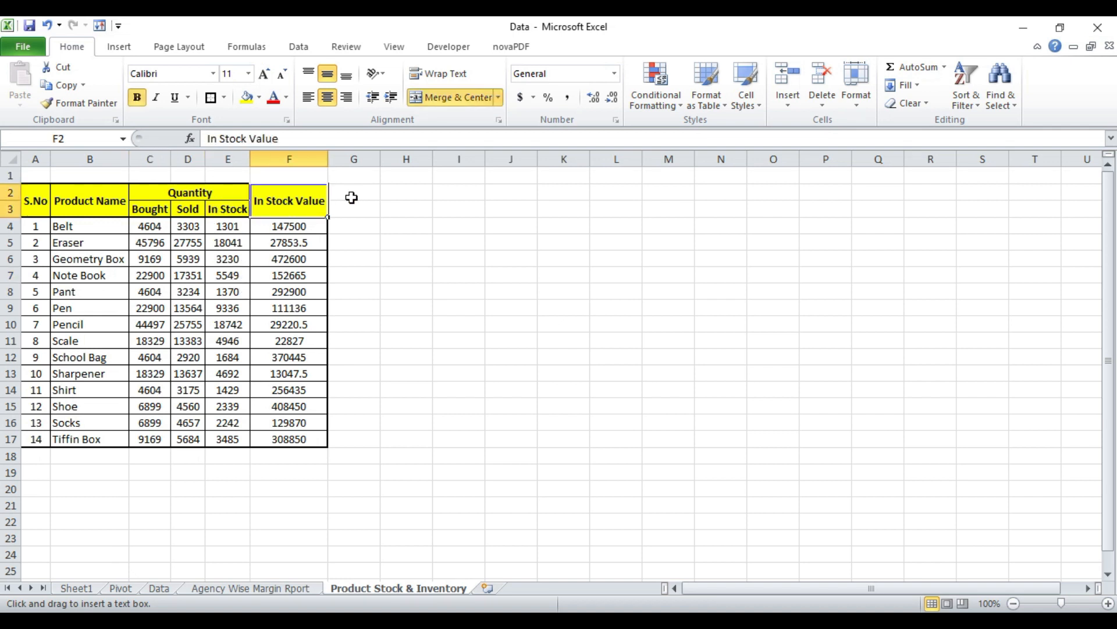
left_click(302, 225)
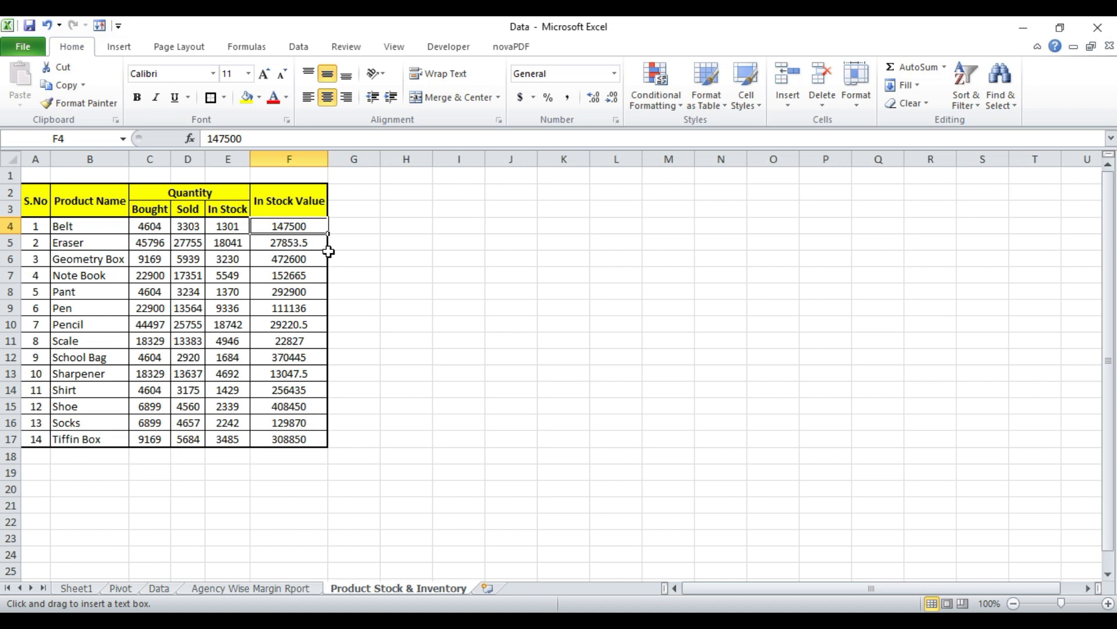
key("Down")
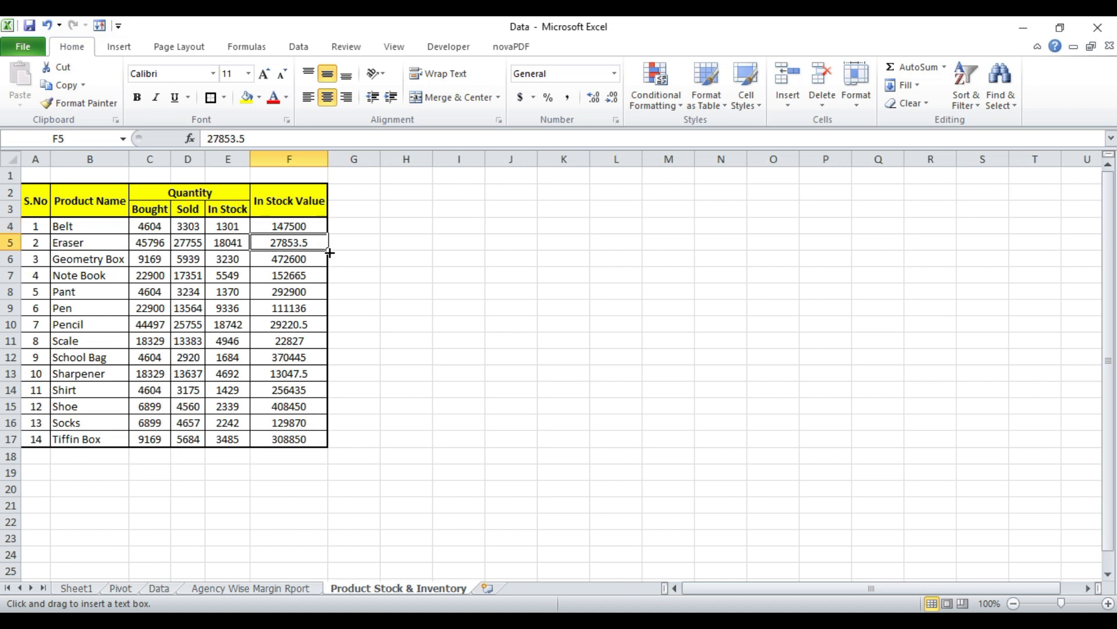
key("Up")
key("Up")
key("Down")
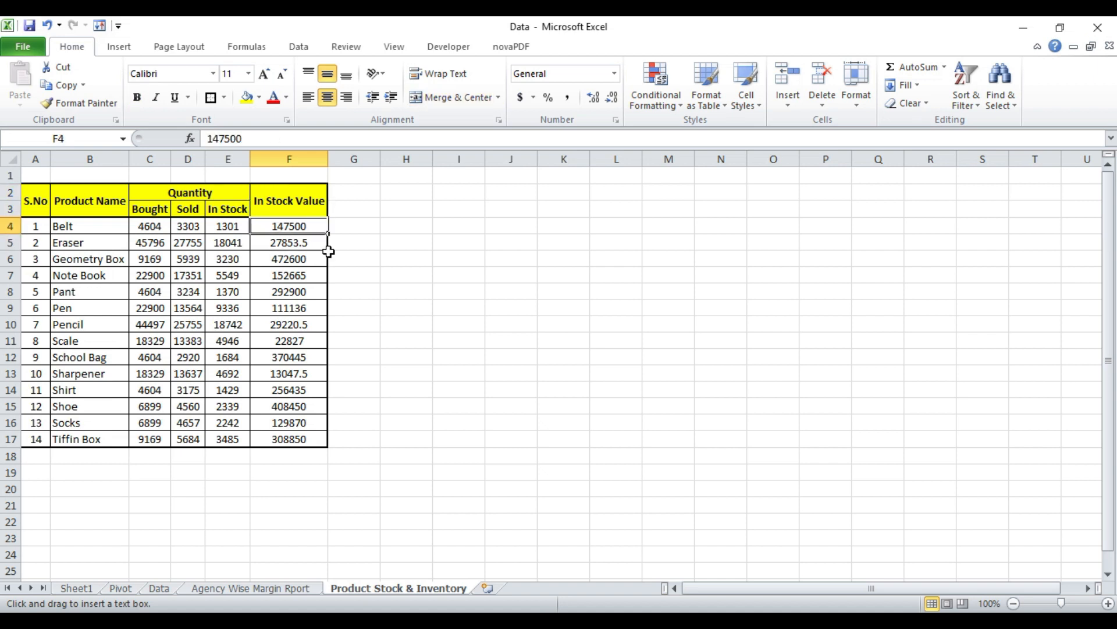
key("ctrl+shift+Down")
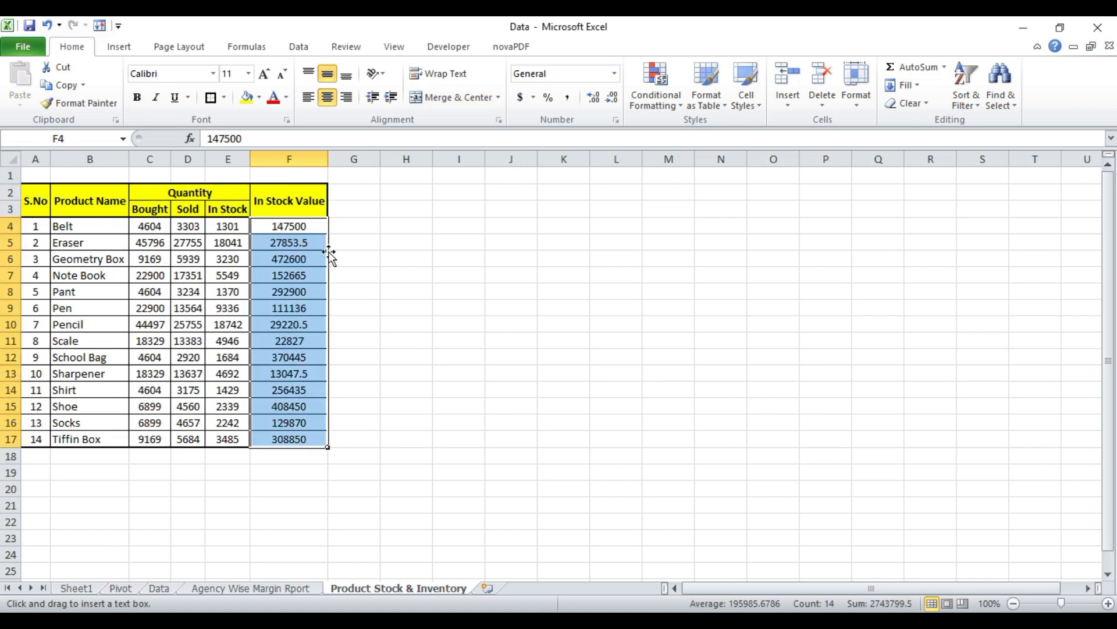
left_click(594, 100)
left_click(614, 100)
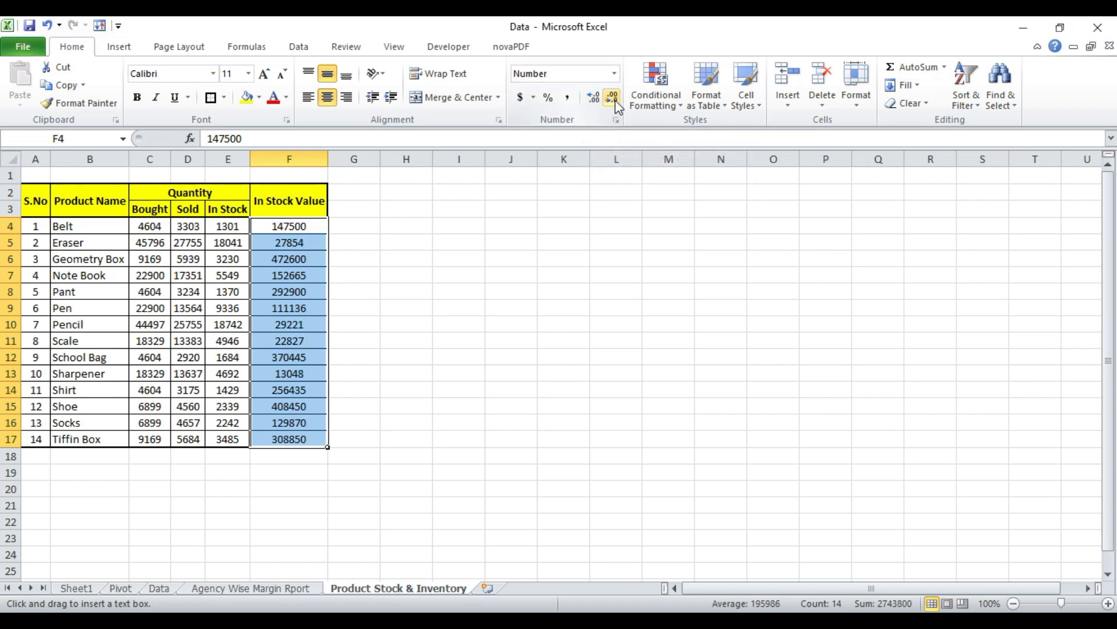
left_click(291, 229)
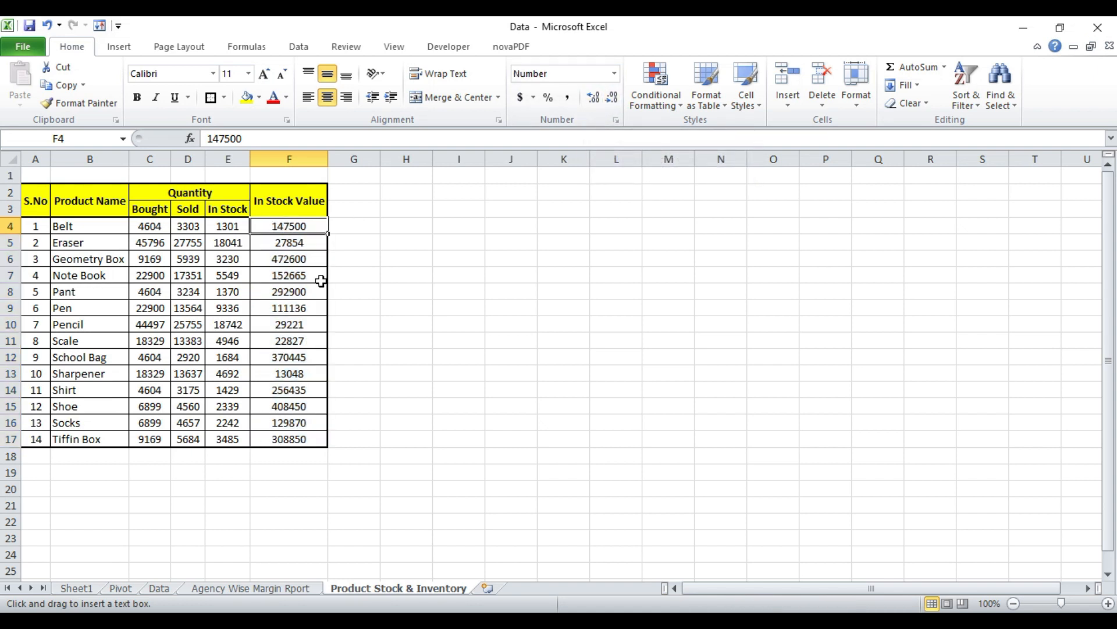
key("ctrl+shift+Down")
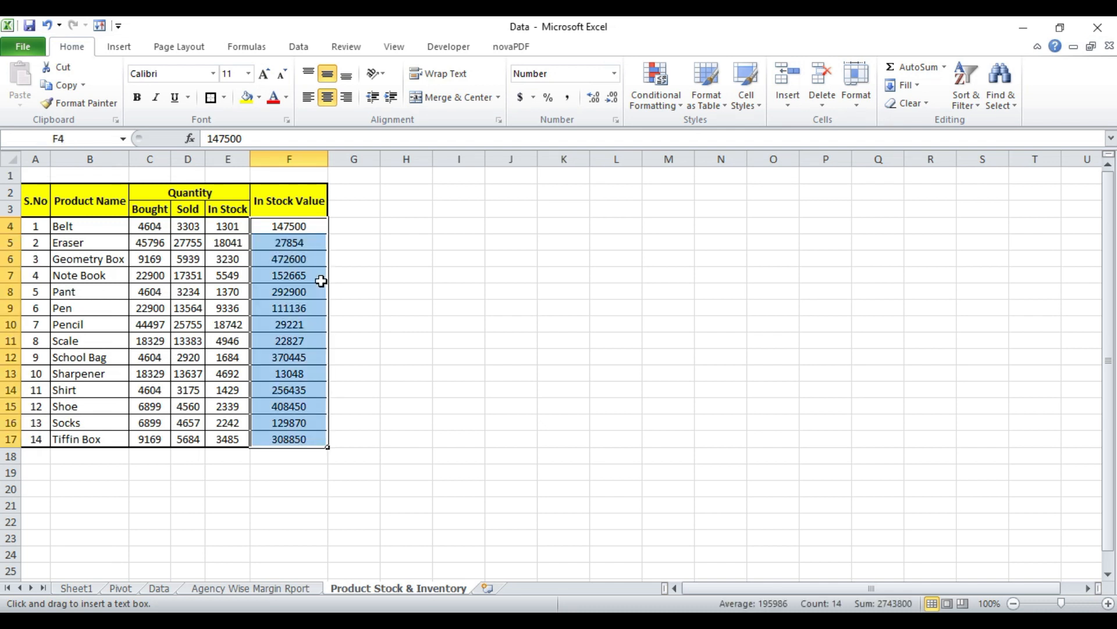
key("Left")
key("Left")
key("Left")
key("Left")
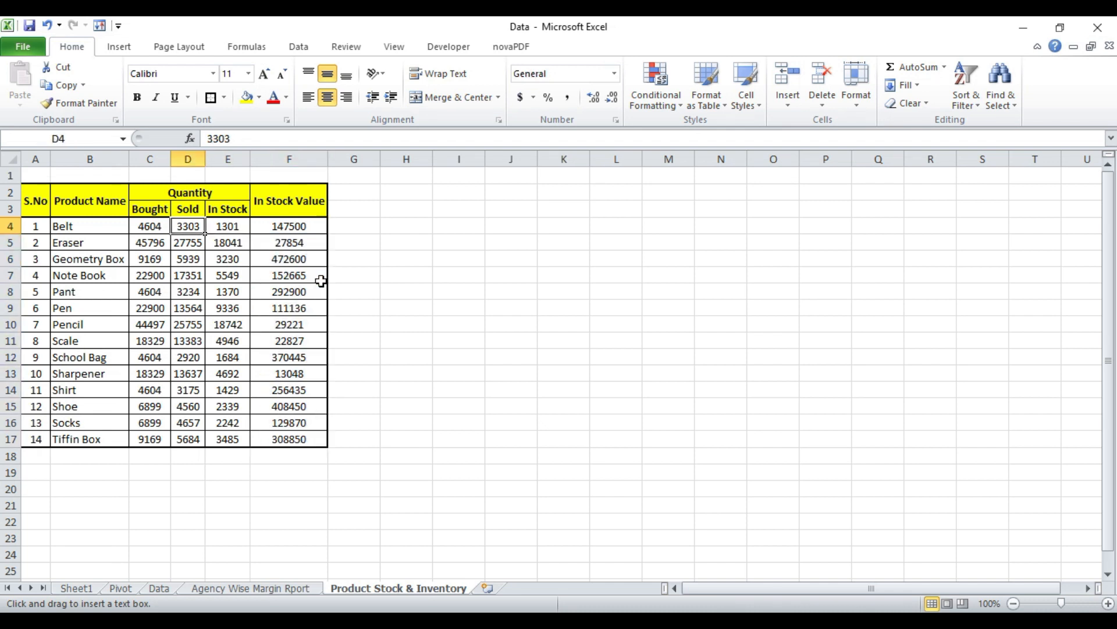
key("Right")
key("Right")
key("Right")
key("Right")
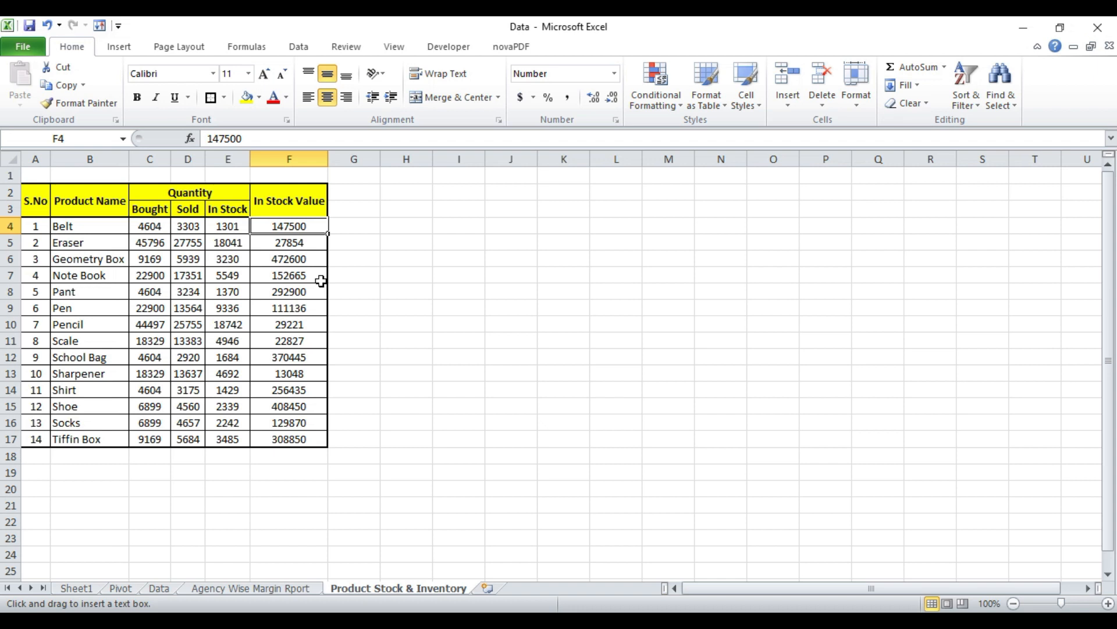
Step: Start a Top 10 Items conditional formatting rule on the In Stock Value figures F4:F17, ranking the top 5
key("ctrl+shift+Down")
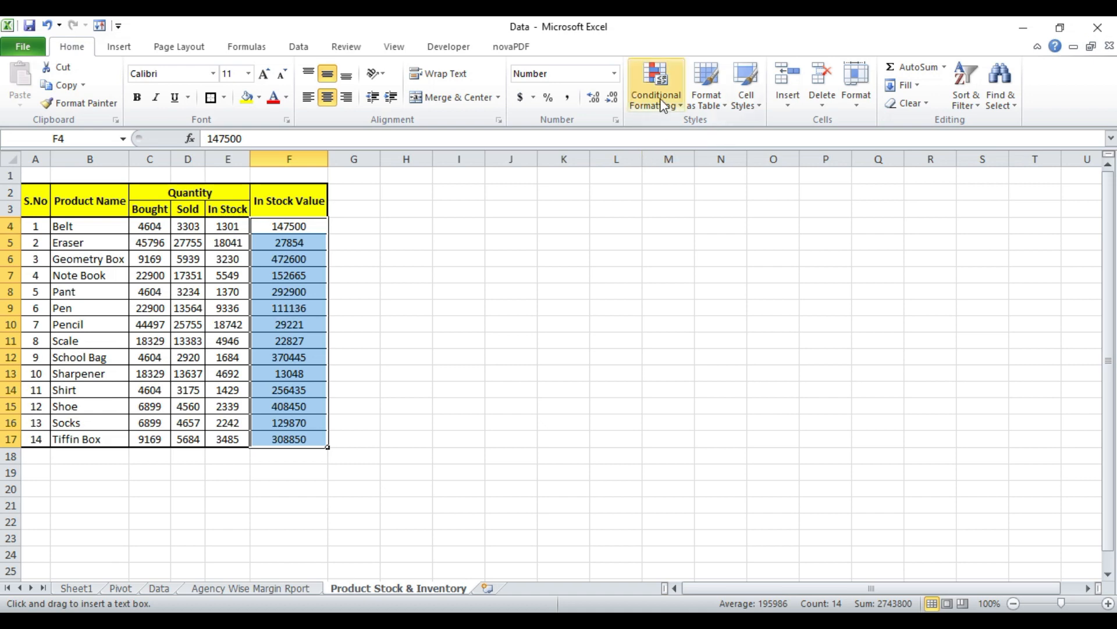
left_click(655, 84)
mouse_move(684, 168)
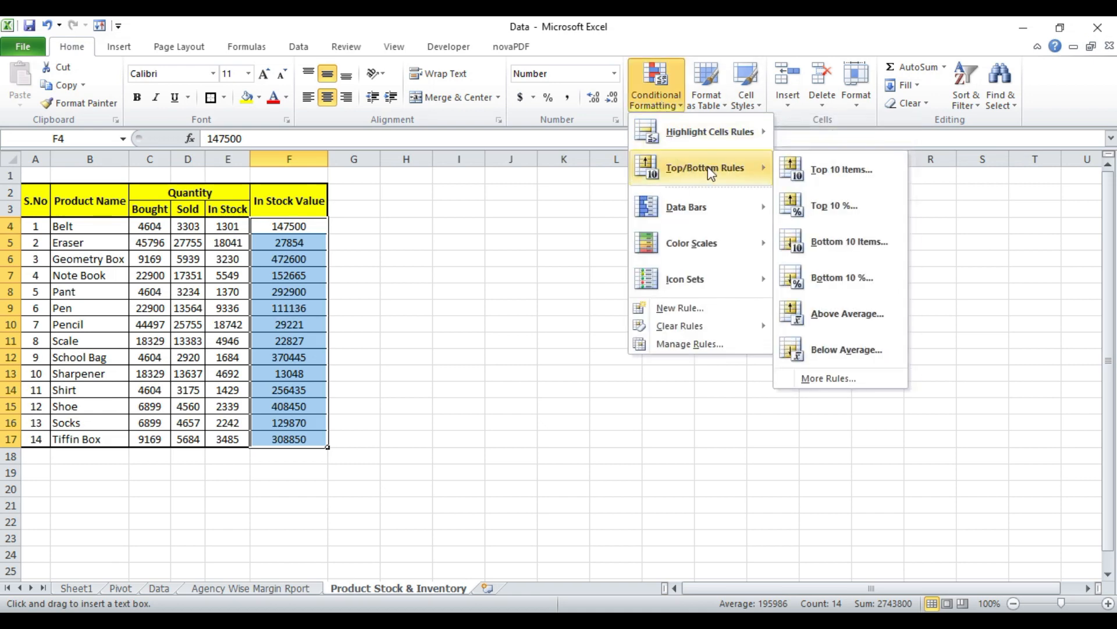
left_click(815, 174)
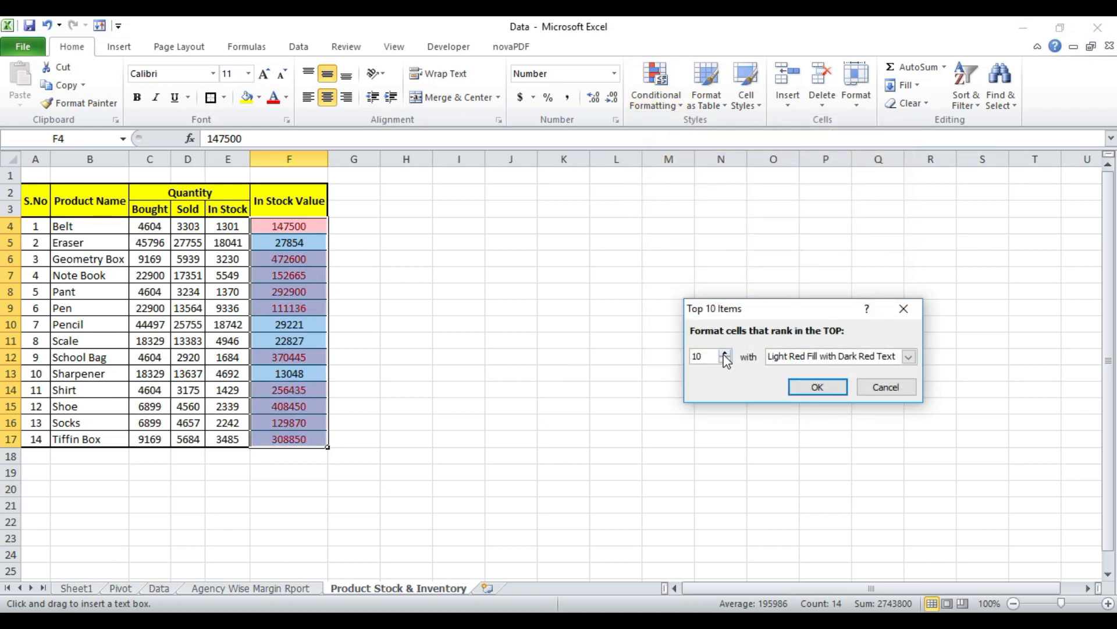
key("BackSpace")
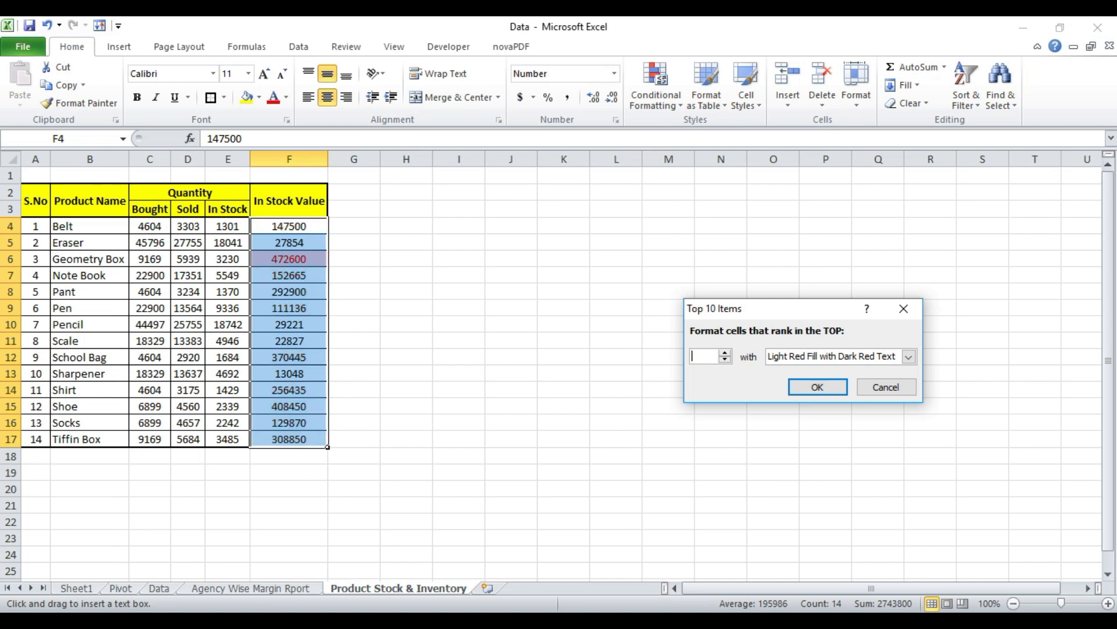
type("5")
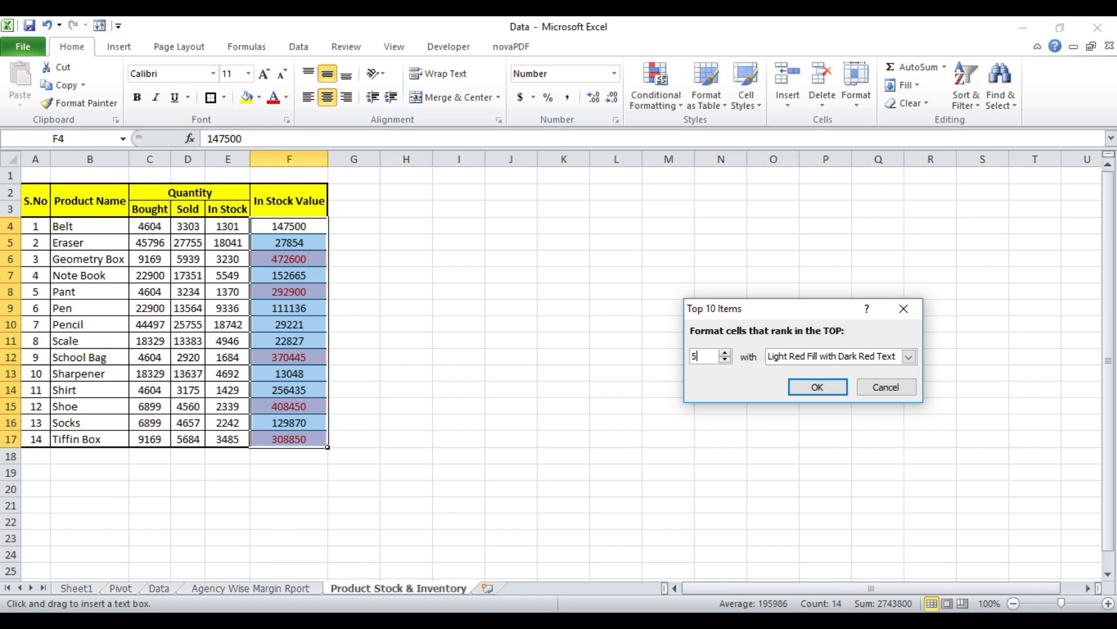
Step: Give the top 5 rule a custom format with red fill and white font, and apply it
left_click(818, 366)
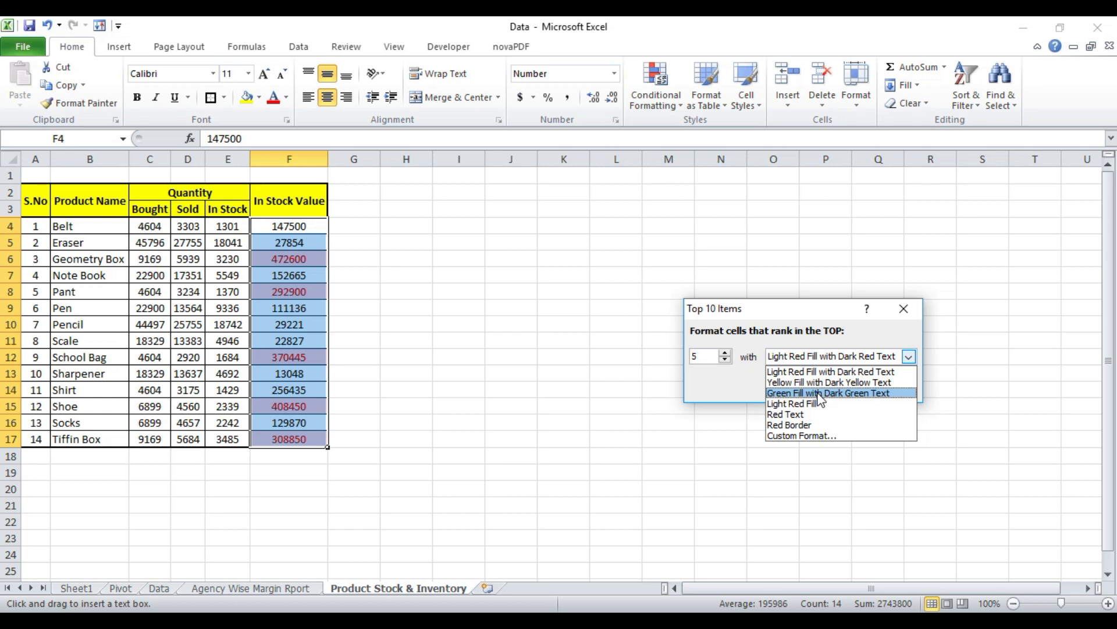
left_click(821, 434)
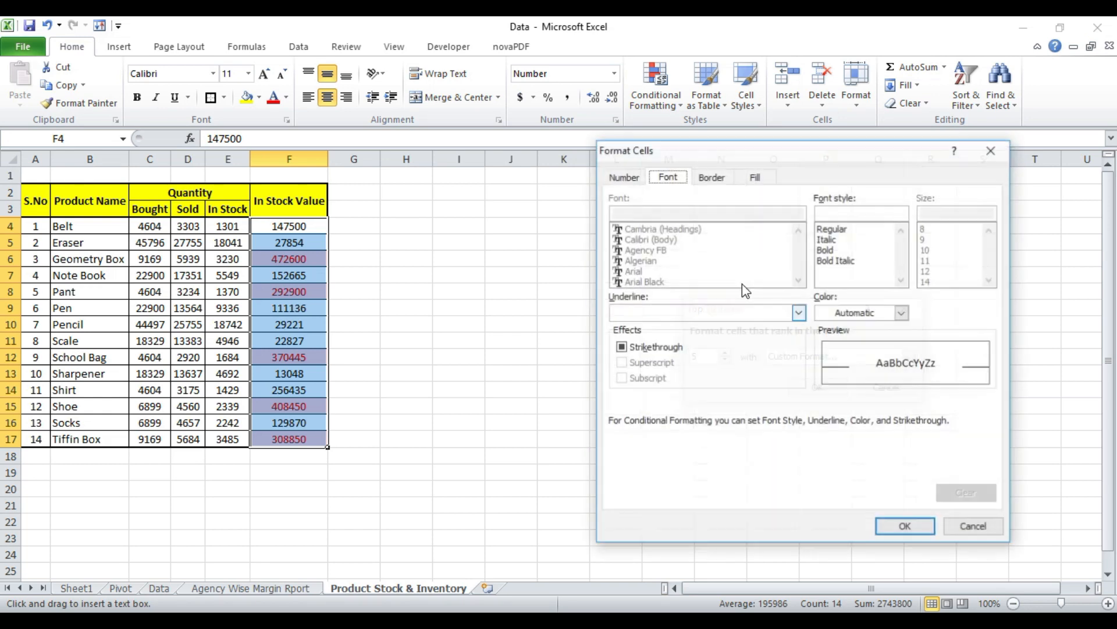
left_click(757, 183)
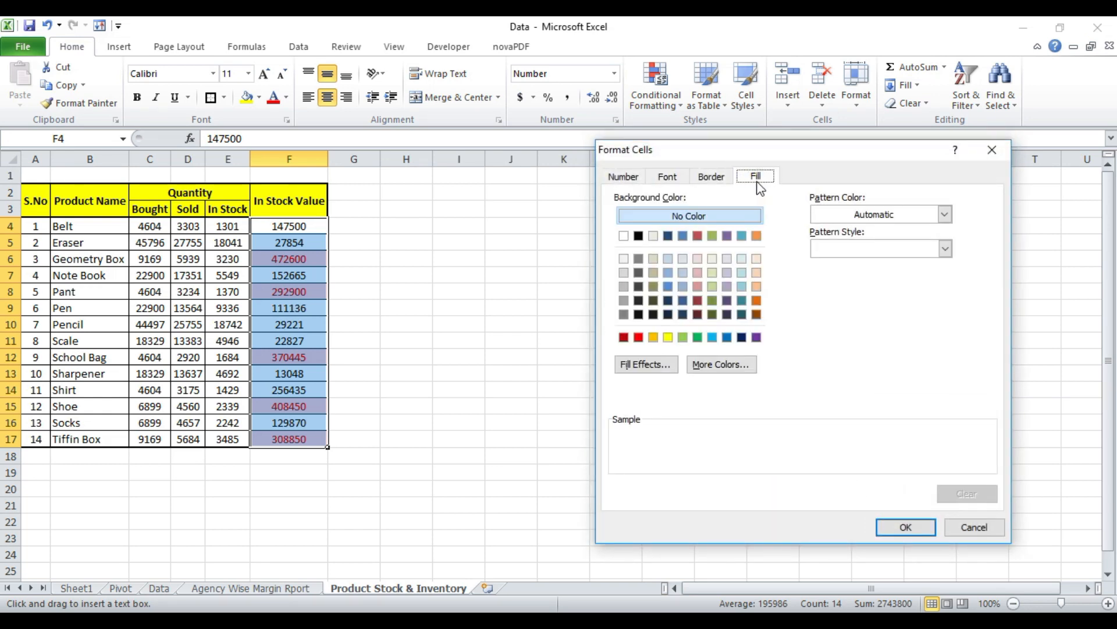
left_click(639, 338)
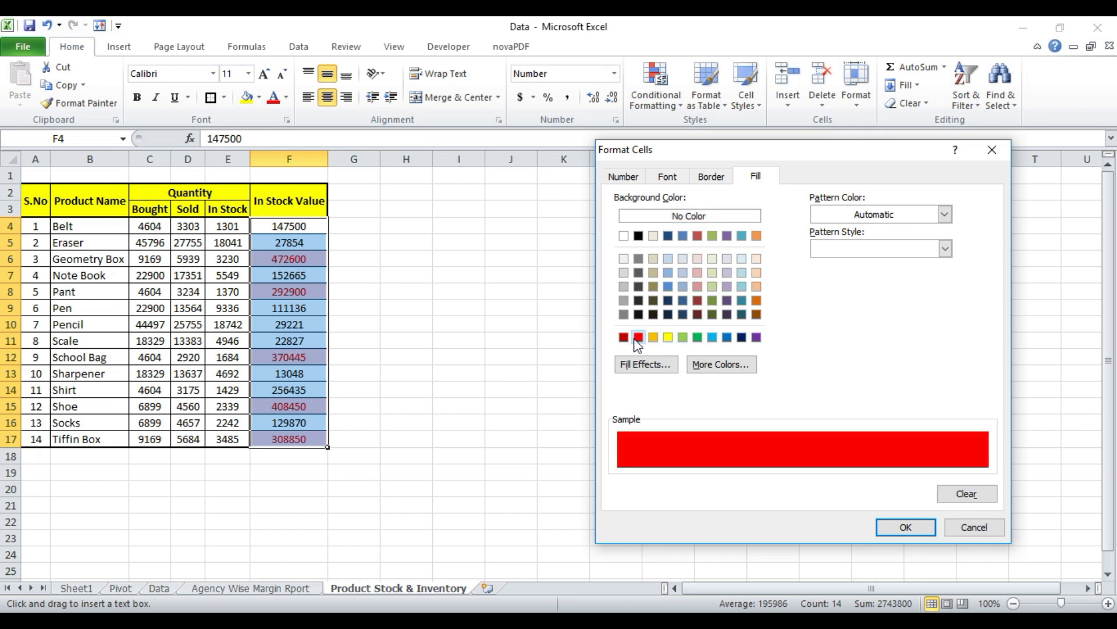
left_click(667, 177)
left_click(902, 313)
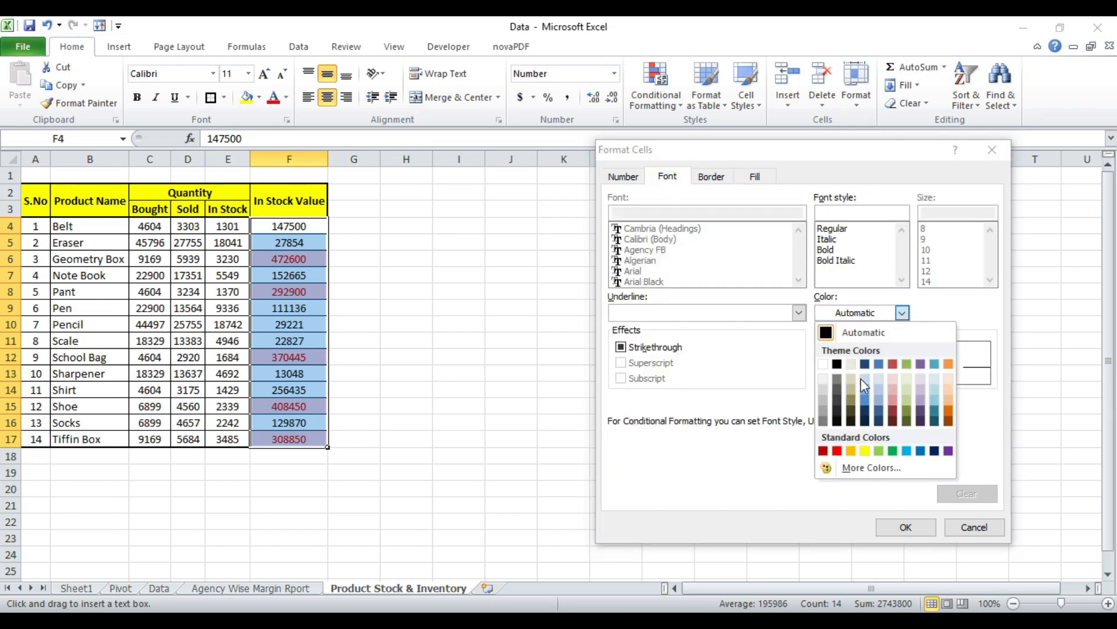
left_click(825, 364)
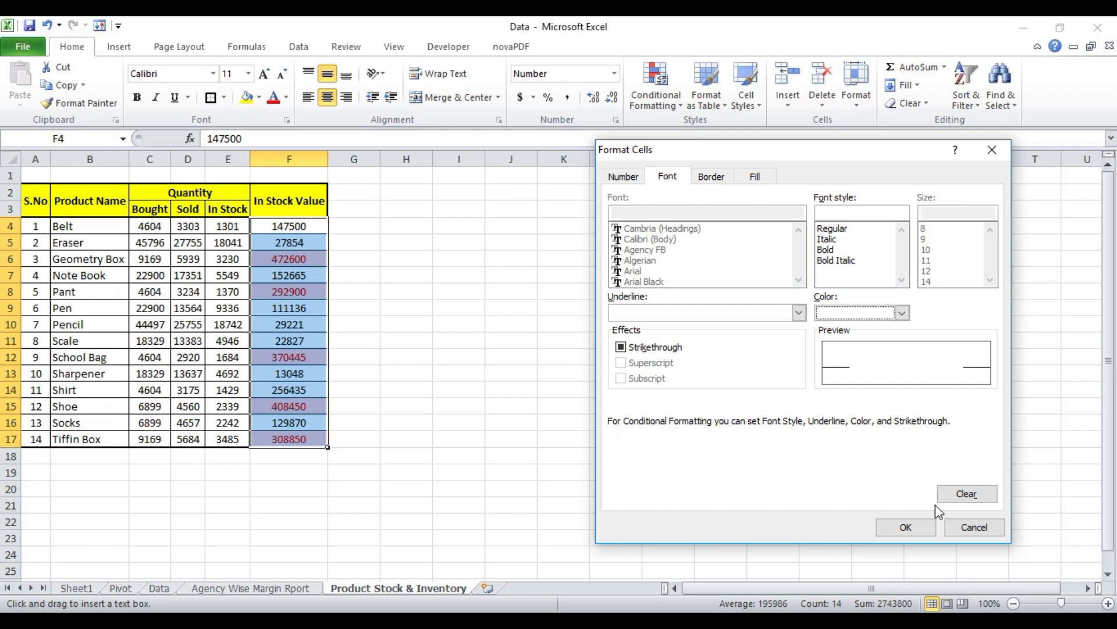
left_click(905, 527)
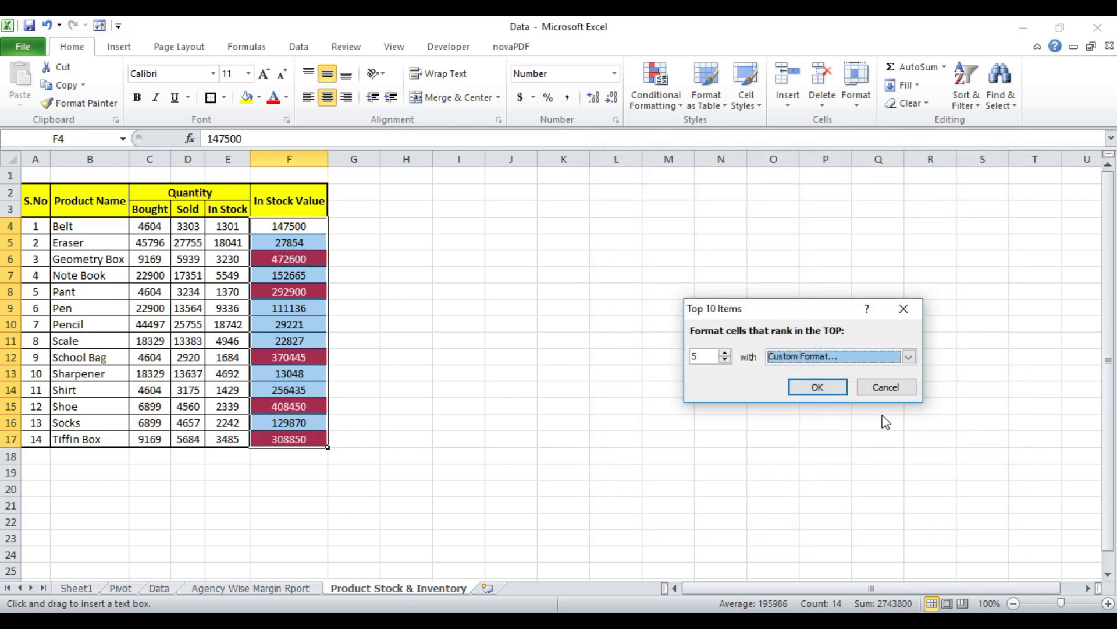
left_click(827, 387)
left_click(474, 343)
left_click(309, 257)
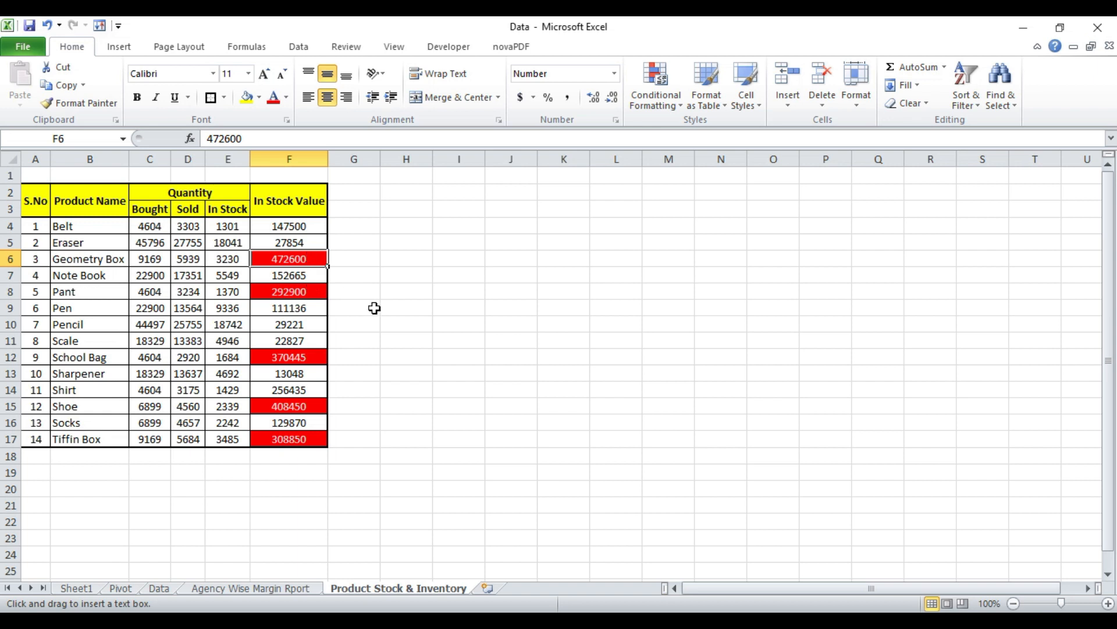
key("Home")
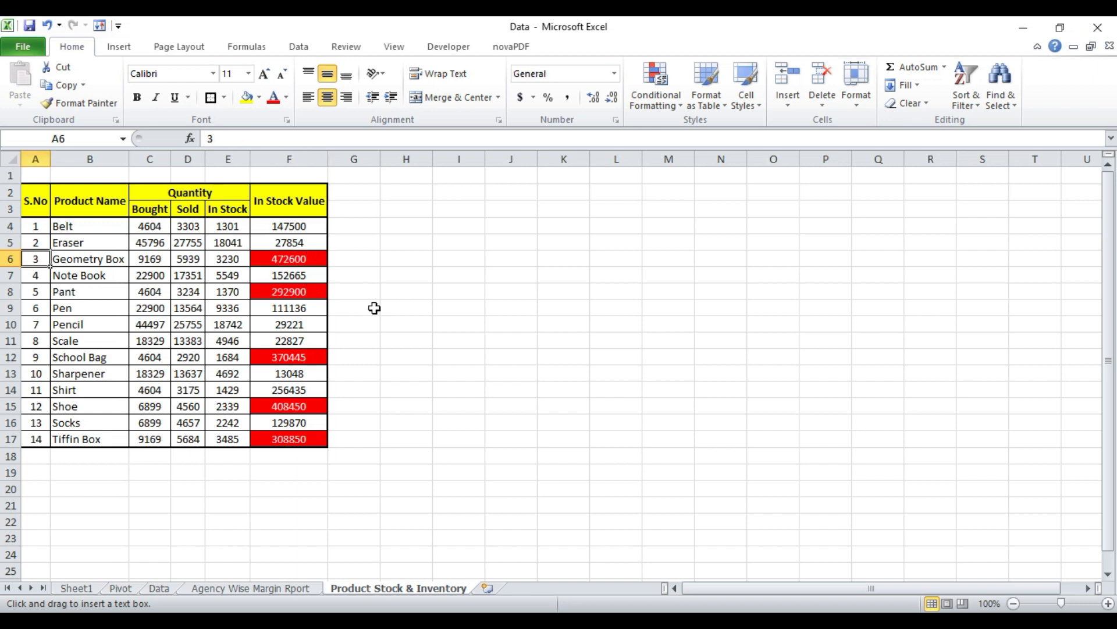
key("Up")
key("Up")
key("Down")
key("Down")
key("Down")
key("Down")
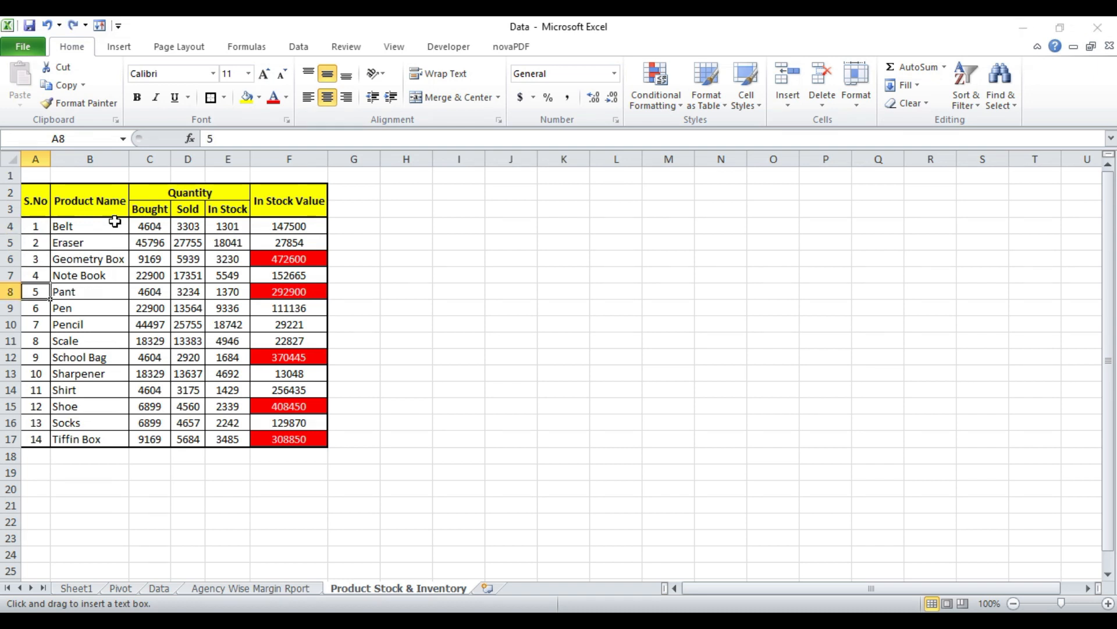
Step: Insert a blank column before the S.No column and set its width to 0.5
left_click(43, 156)
right_click(36, 160)
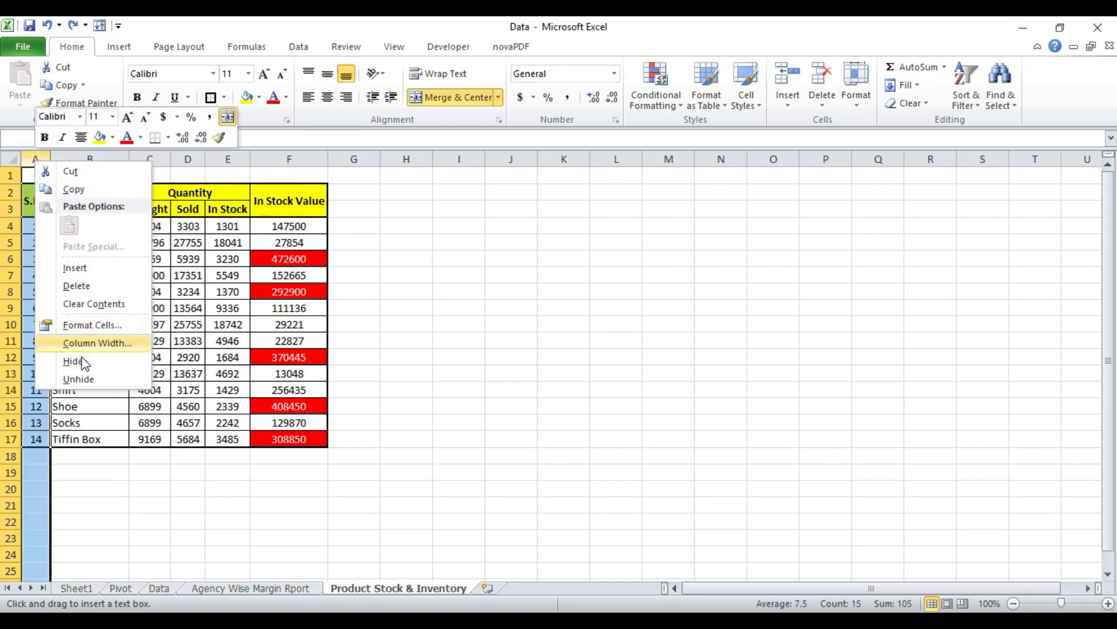
left_click(82, 267)
right_click(35, 199)
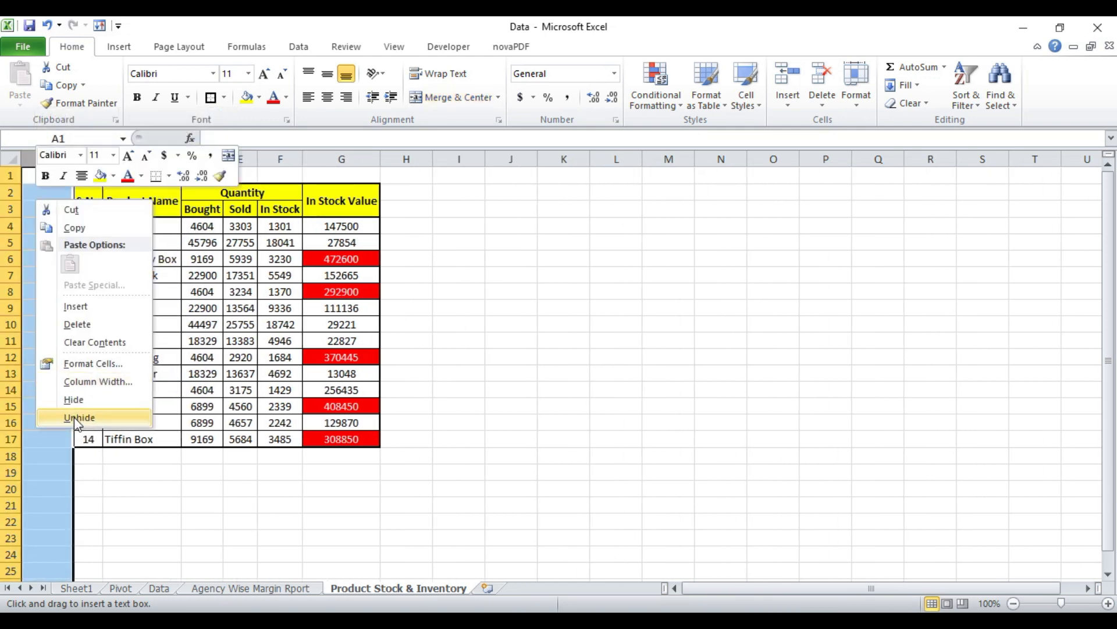
left_click(75, 382)
type("0.5")
key("Return")
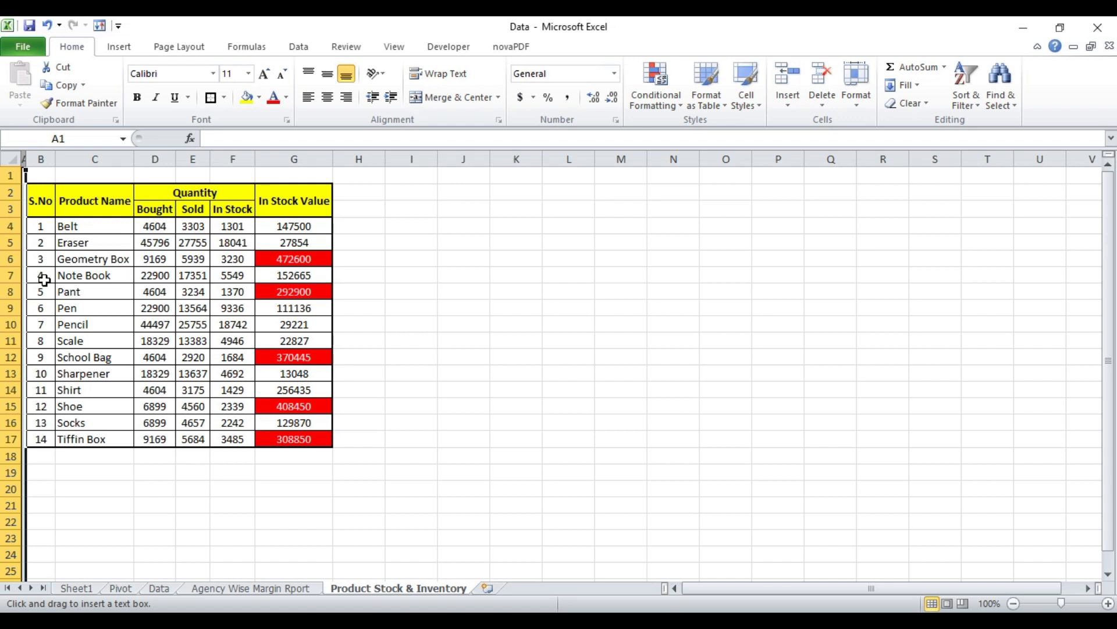
Step: Copy the narrow blank column A onto column H, directly after the In Stock Value column
key("ctrl+c")
key("Right")
key("Right")
key("Right")
key("Right")
key("Right")
key("Right")
key("Right")
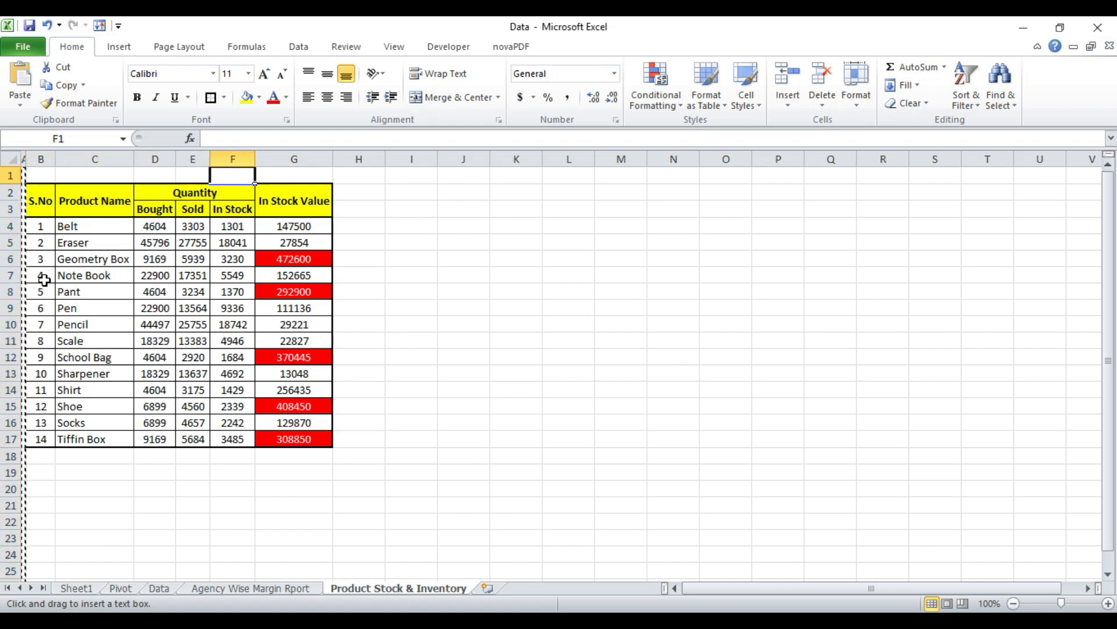
key("ctrl+space")
key("ctrl+v")
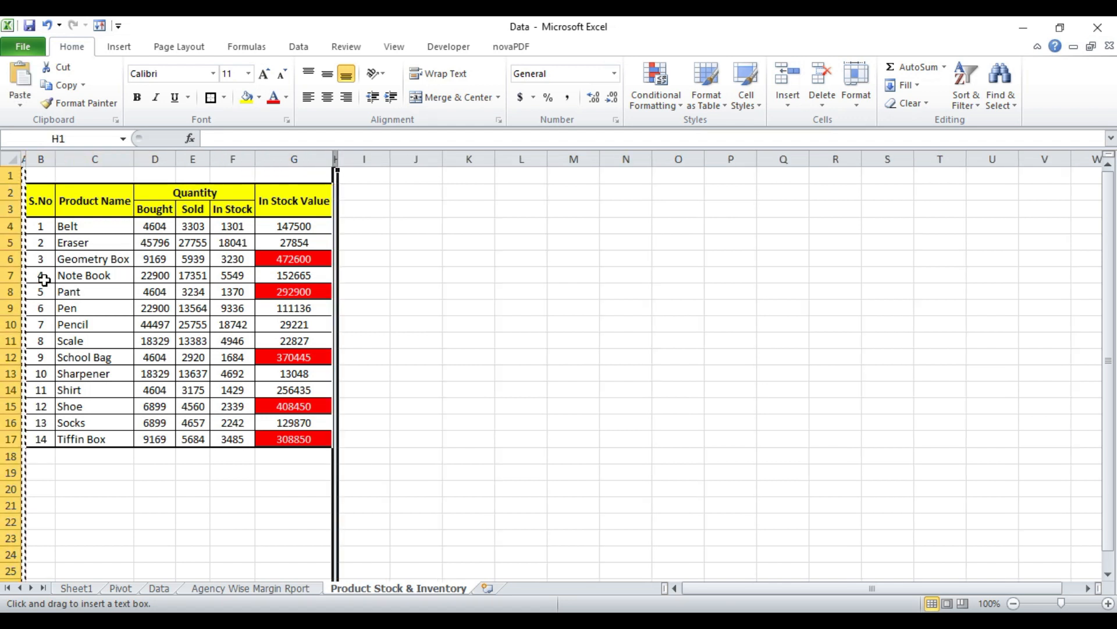
Step: Set the height of the empty row 1 above the table to 5
key("Left")
key("Left")
key("Left")
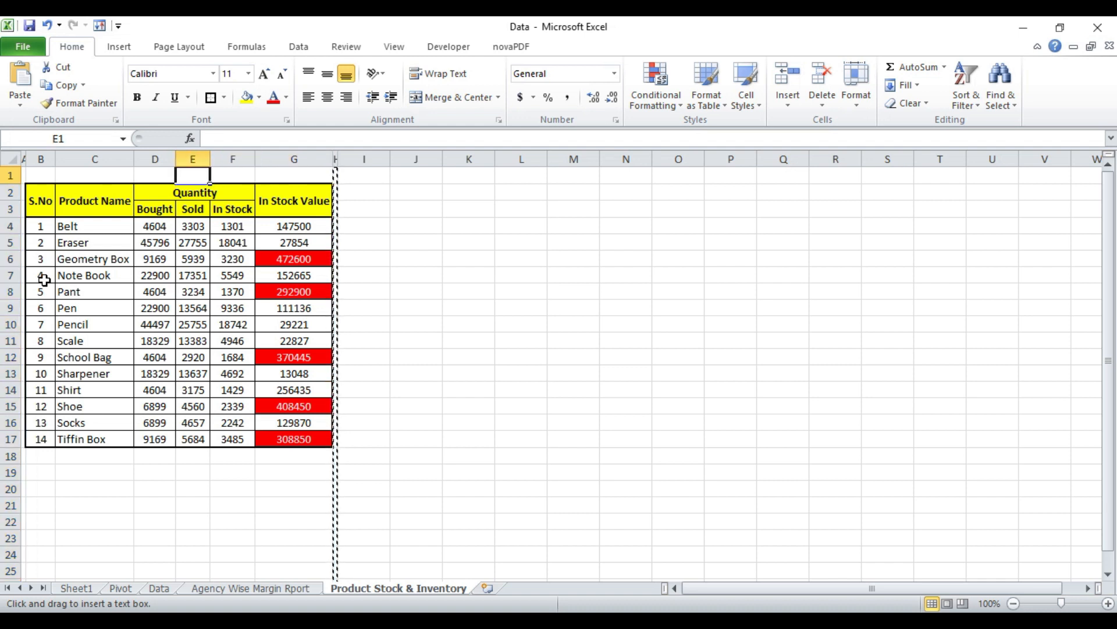
key("Left")
key("Left")
key("Left")
key("Left")
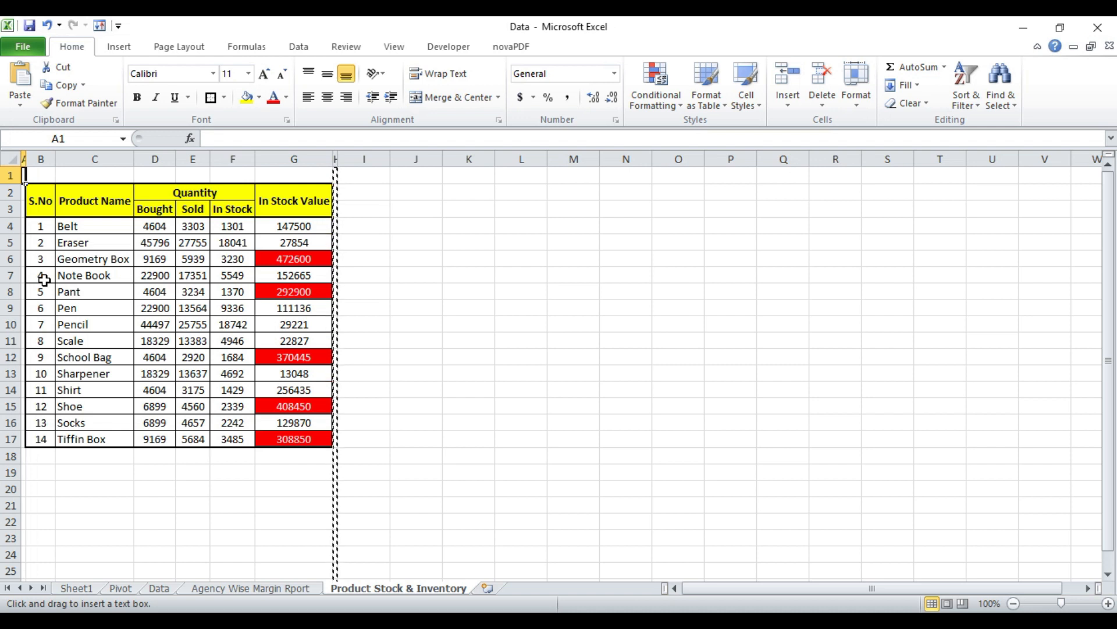
key("shift+space")
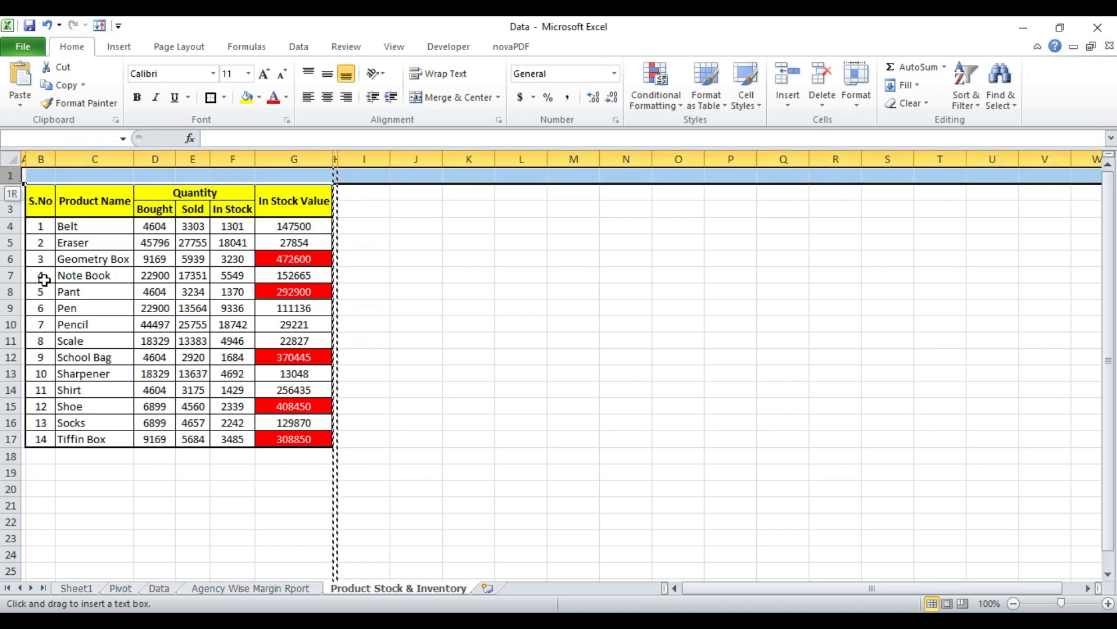
key("shift+F10")
key("Up")
key("Up")
key("Up")
key("Return")
type("5")
key("Return")
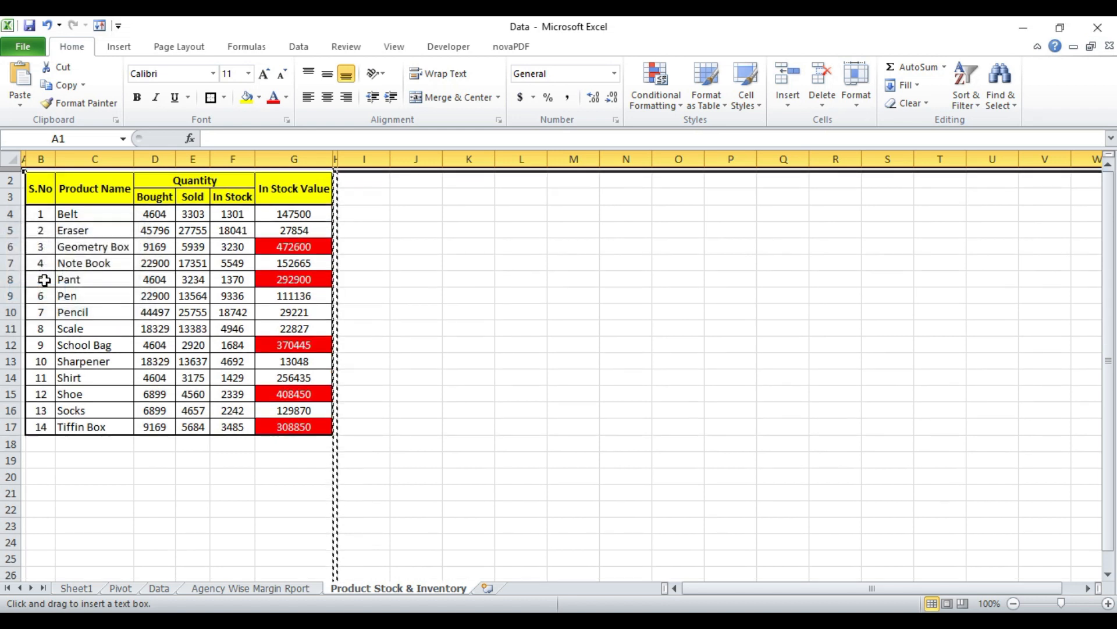
Step: Copy the thin row 1 onto row 18, directly below the last product row
key("Down")
key("Down")
key("Down")
key("Down")
key("Down")
key("Down")
key("Down")
key("Down")
key("Down")
key("Down")
key("Down")
key("Down")
key("Down")
key("Down")
key("Down")
key("Down")
key("Down")
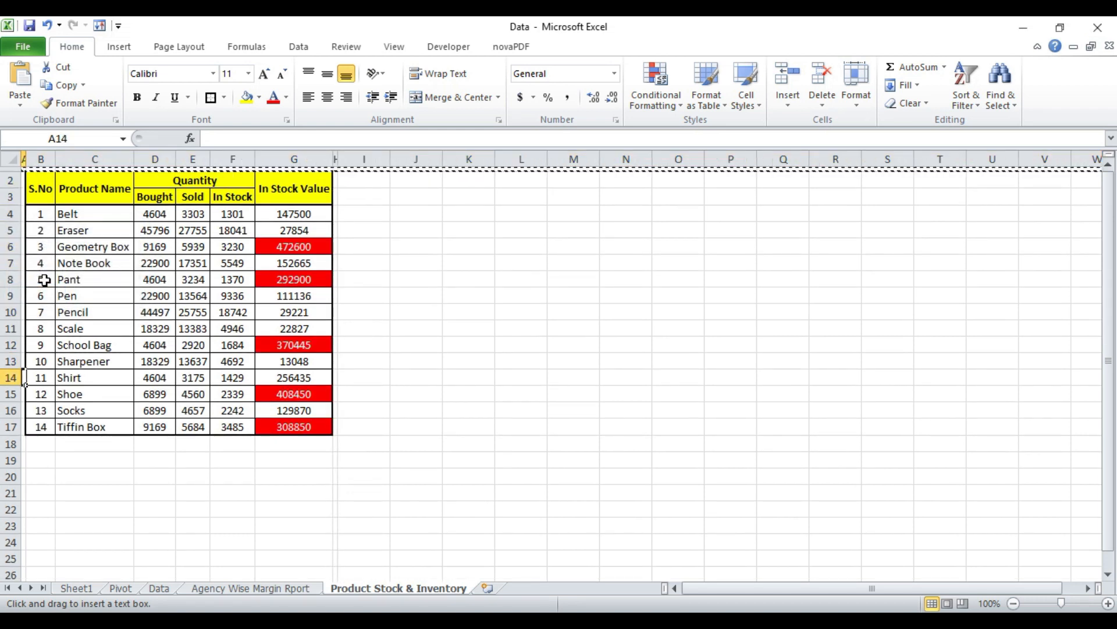
key("shift+space")
key("ctrl+9")
key("ctrl+Home")
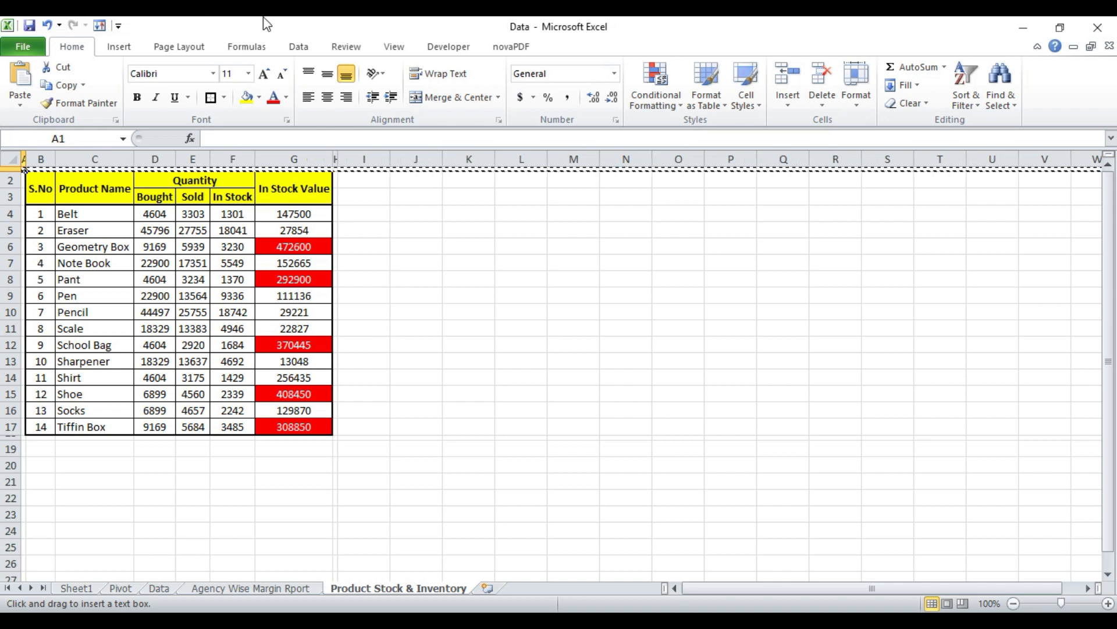
Step: Hide the gridlines on the Product Stock & Inventory sheet and compare it with the Agency Wise Margin Rport sheet
left_click(392, 48)
left_click(249, 99)
left_click(432, 285)
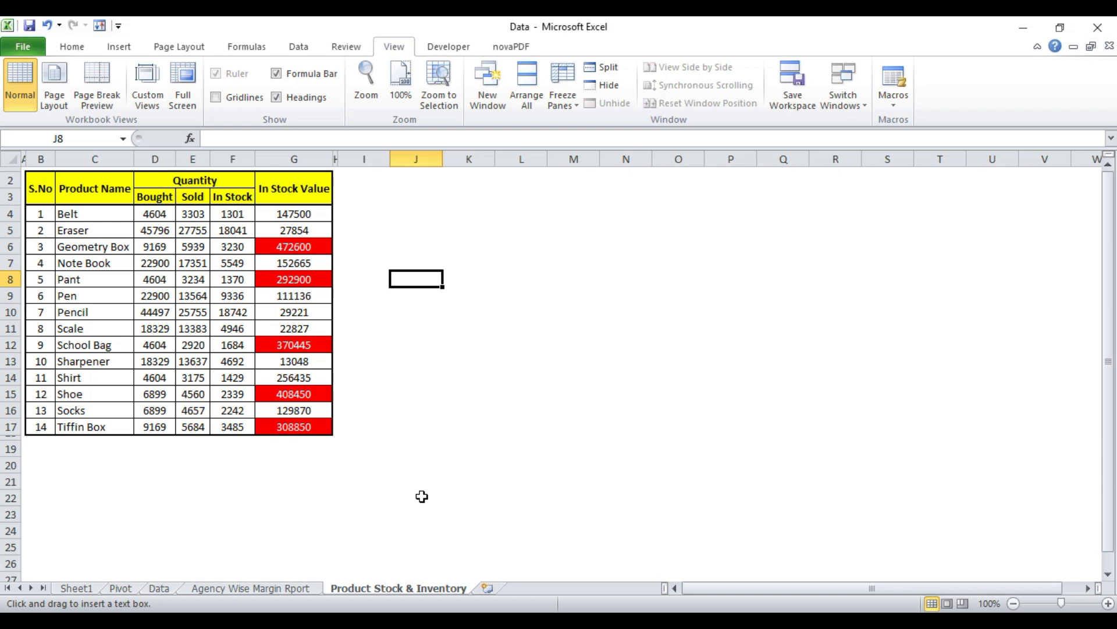
left_click(283, 588)
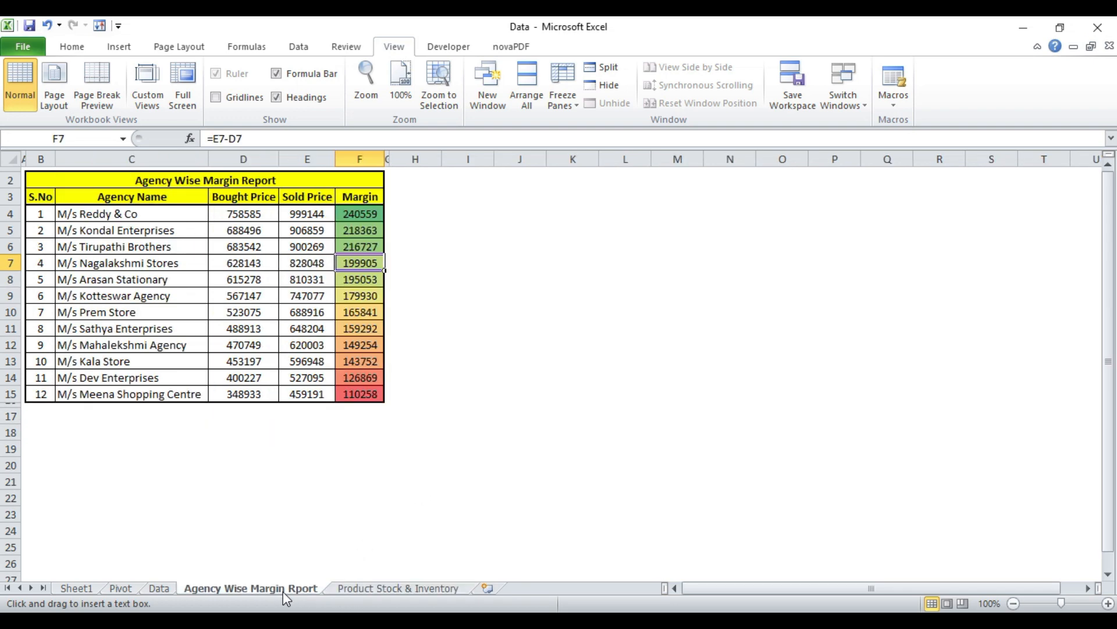
left_click(394, 588)
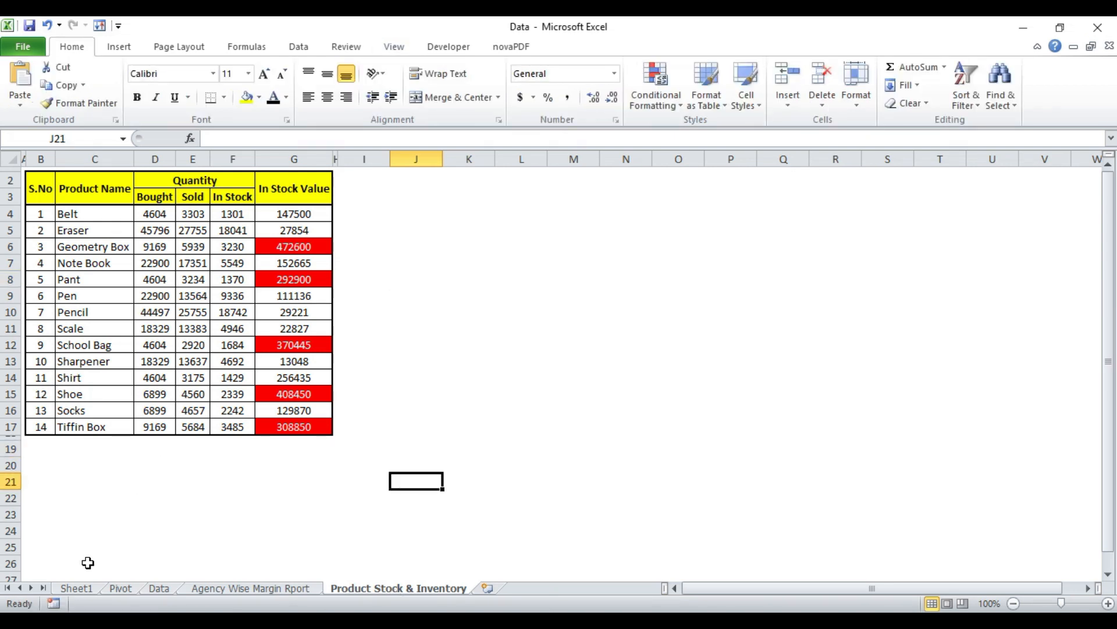
Step: On Sheet1, set the font colour of the Next Video heading and its two numbered notes in B6:C8 to black
left_click(81, 588)
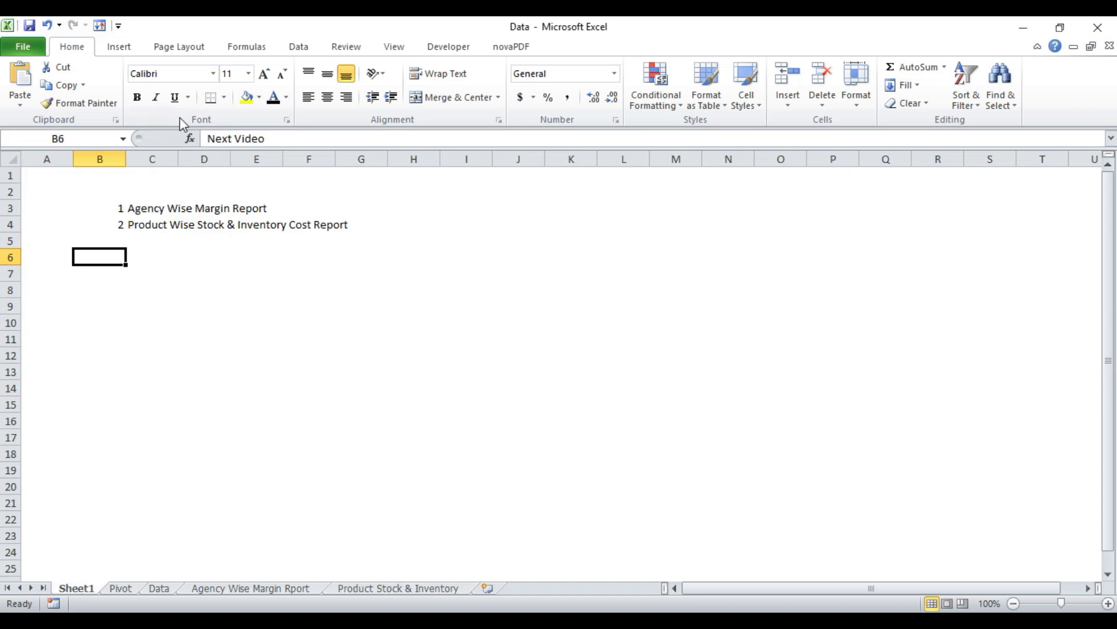
left_click(273, 97)
key("Down")
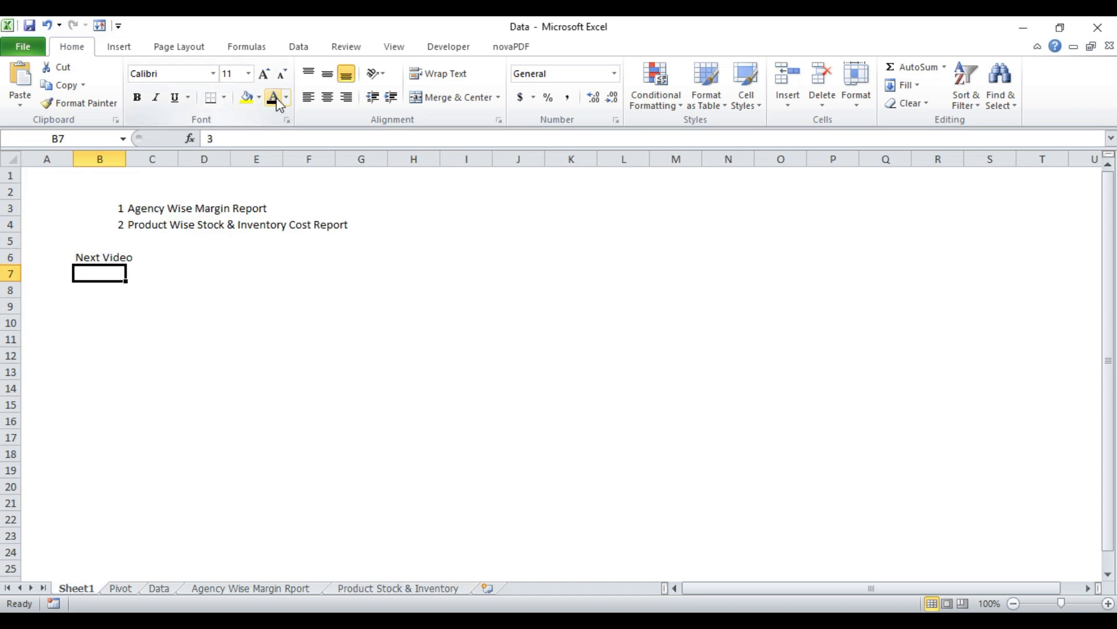
key("Right")
left_click(274, 97)
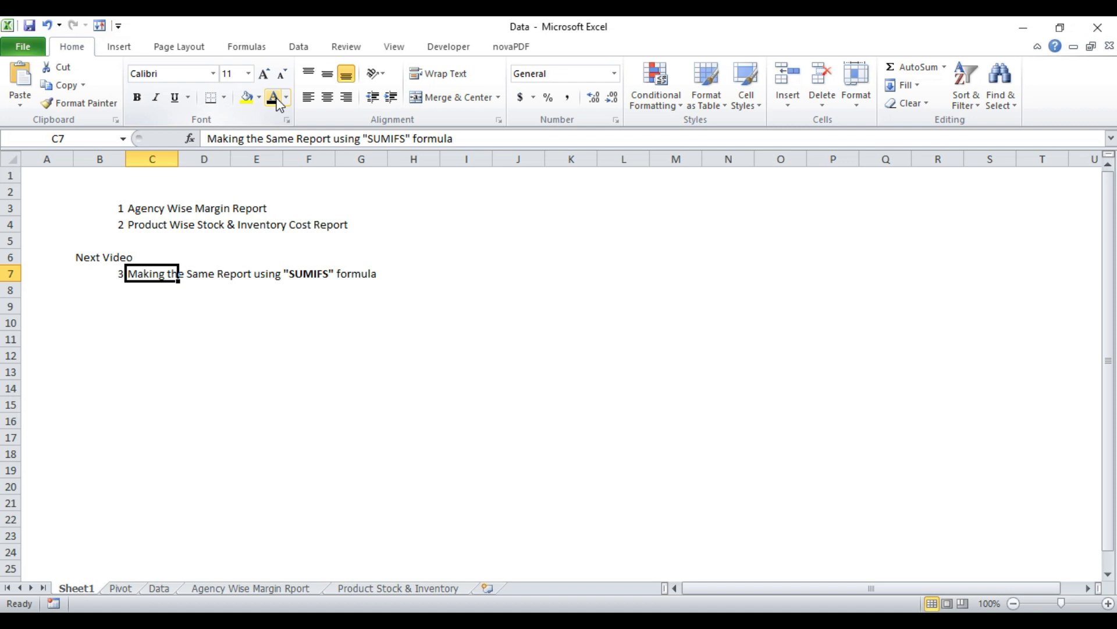
key("Down")
key("Left")
key("Right")
left_click(277, 101)
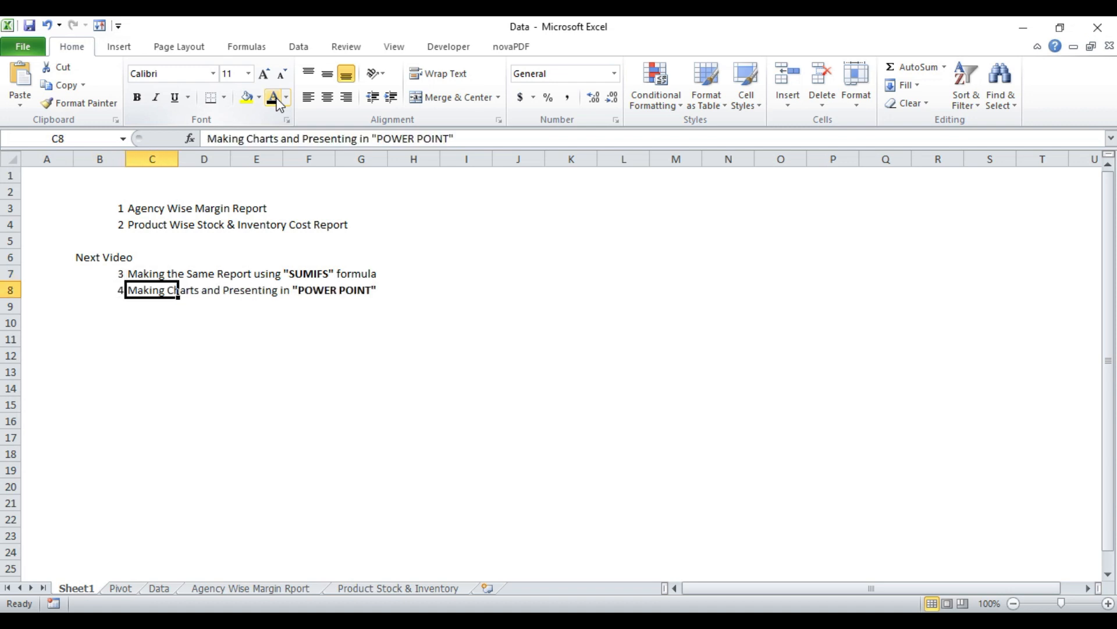
key("Down")
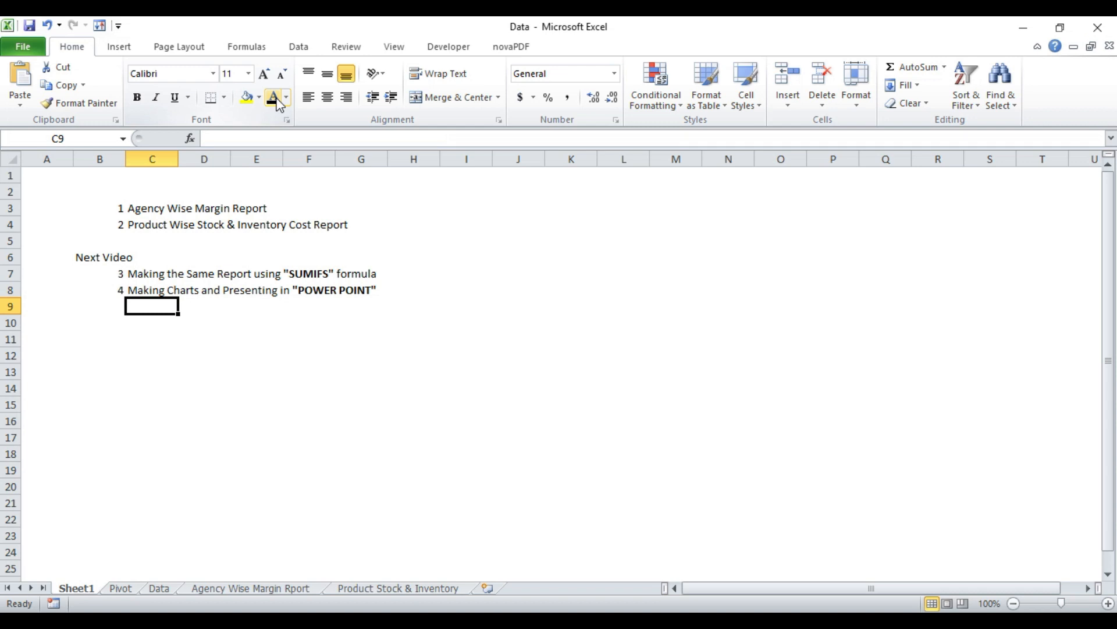